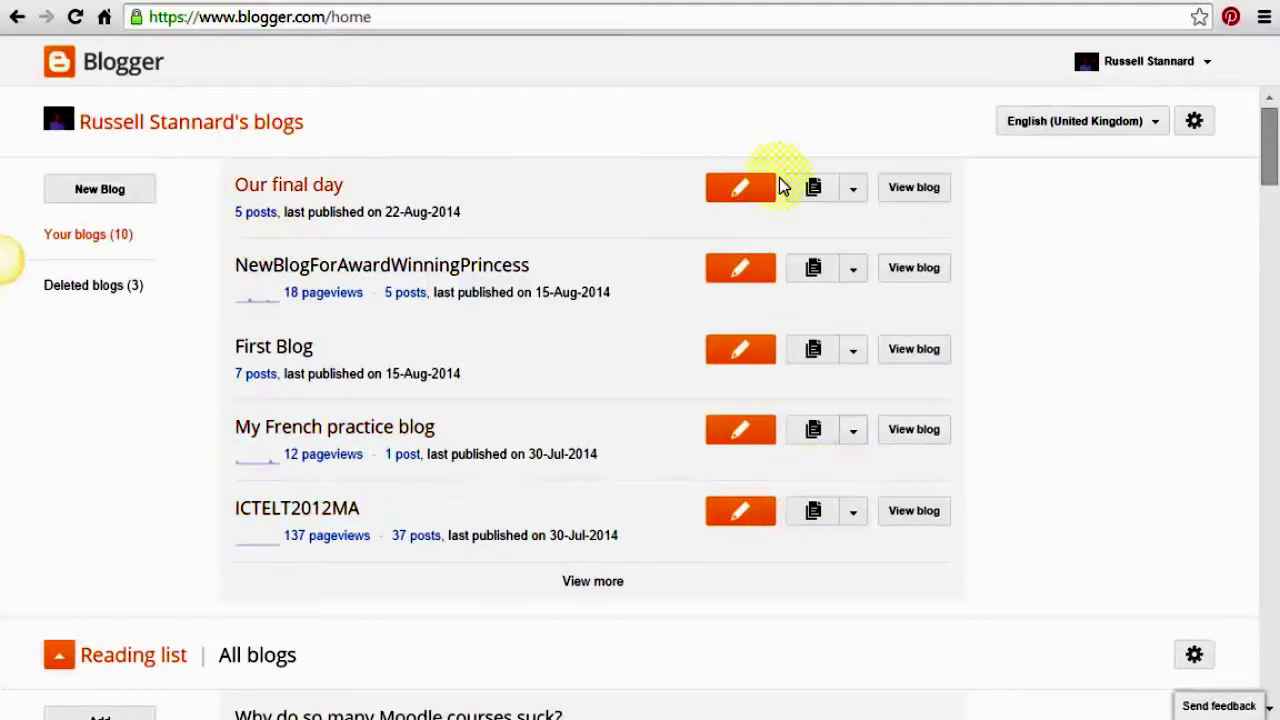
# Open the Create a new blog form from the Blogger dashboard's blog list
pyautogui.click(100, 190)
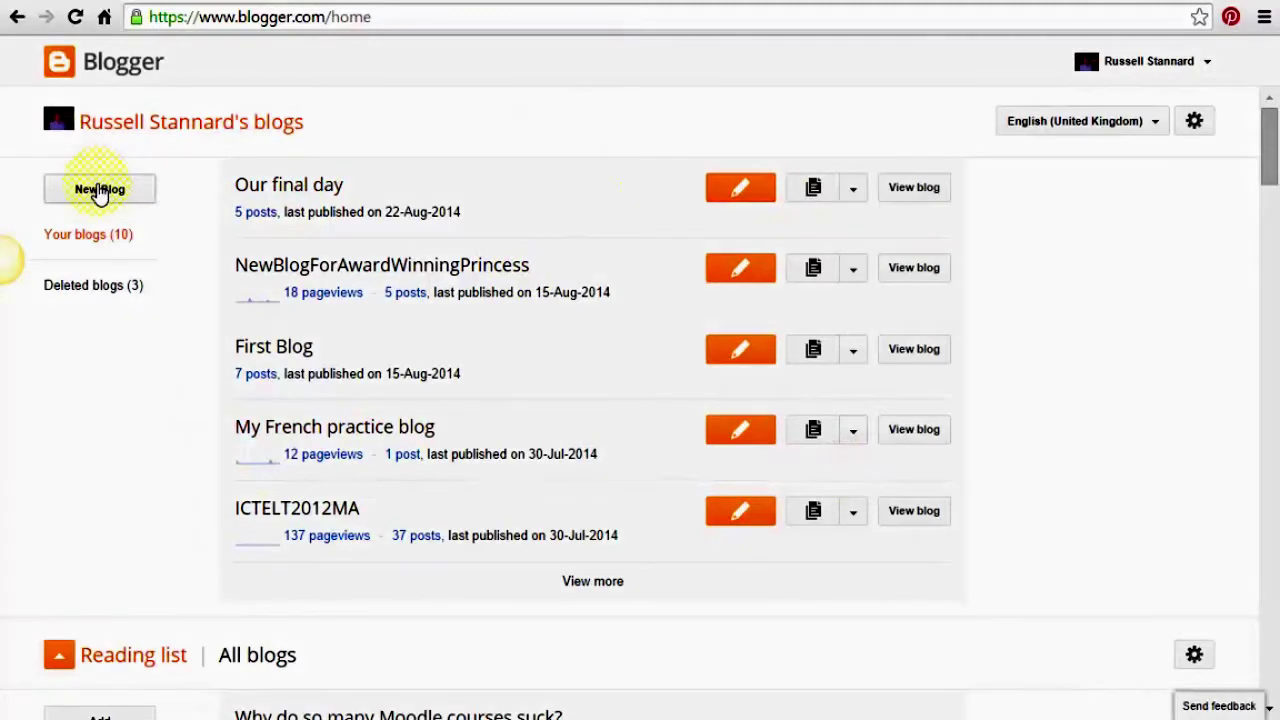
pyautogui.moveTo(1269, 165)
pyautogui.mouseDown()
pyautogui.moveTo(1277, 495)
pyautogui.moveTo(1276, 160)
pyautogui.mouseUp()
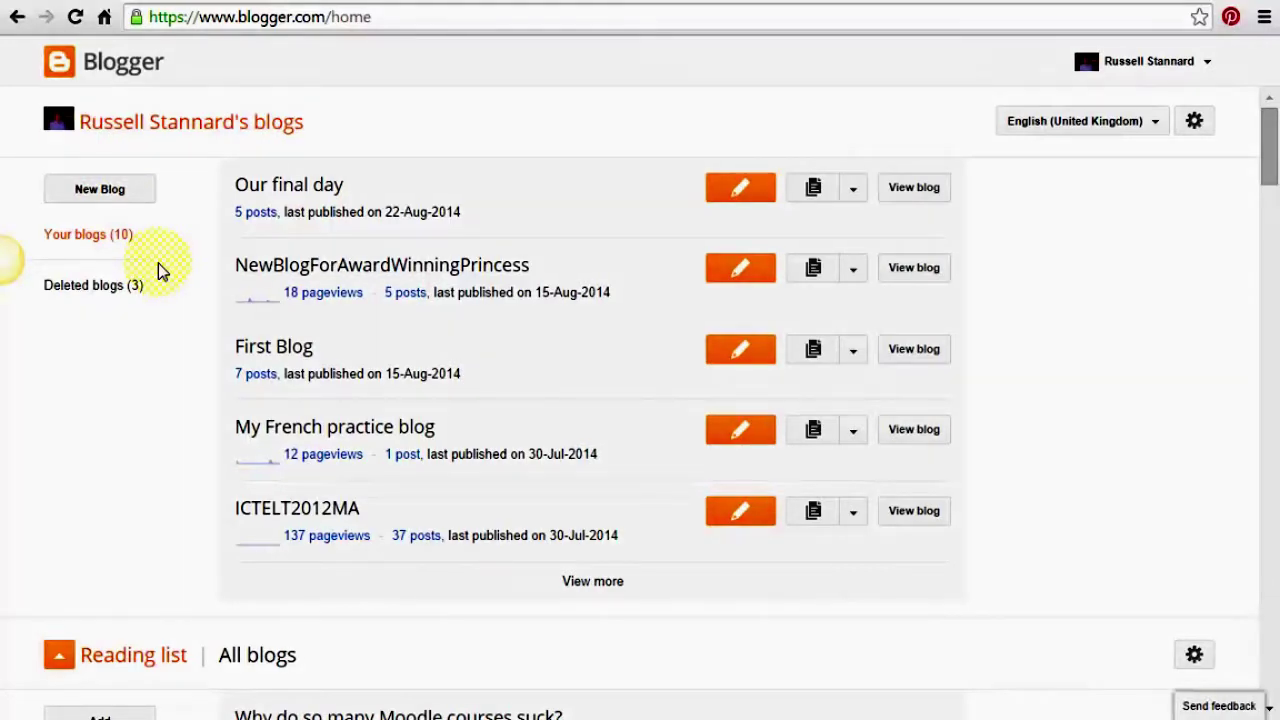
pyautogui.click(85, 196)
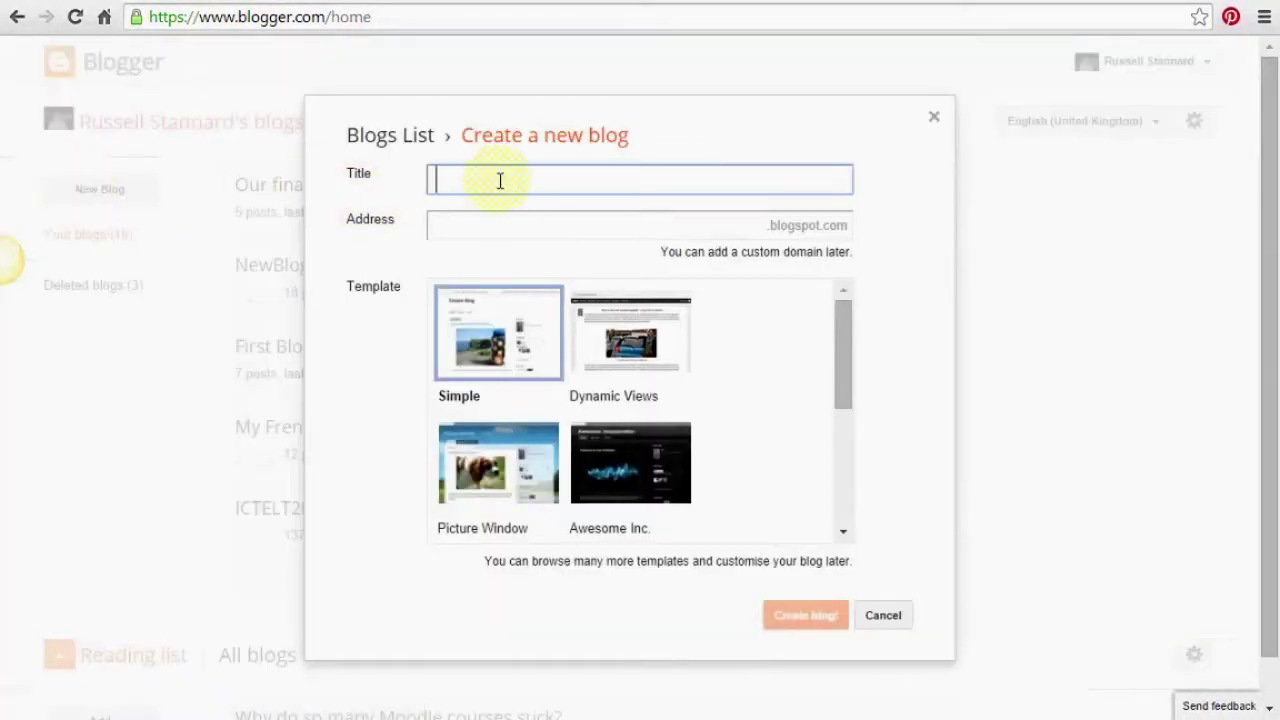
# Name the blog 'teacher training videos blog' at teachertrainingvideosblog.blogspot.com with the Simple template, and create it
pyautogui.write('teacher tr')
pyautogui.press('BackSpace')
pyautogui.press('BackSpace')
pyautogui.write('her training videos blog')
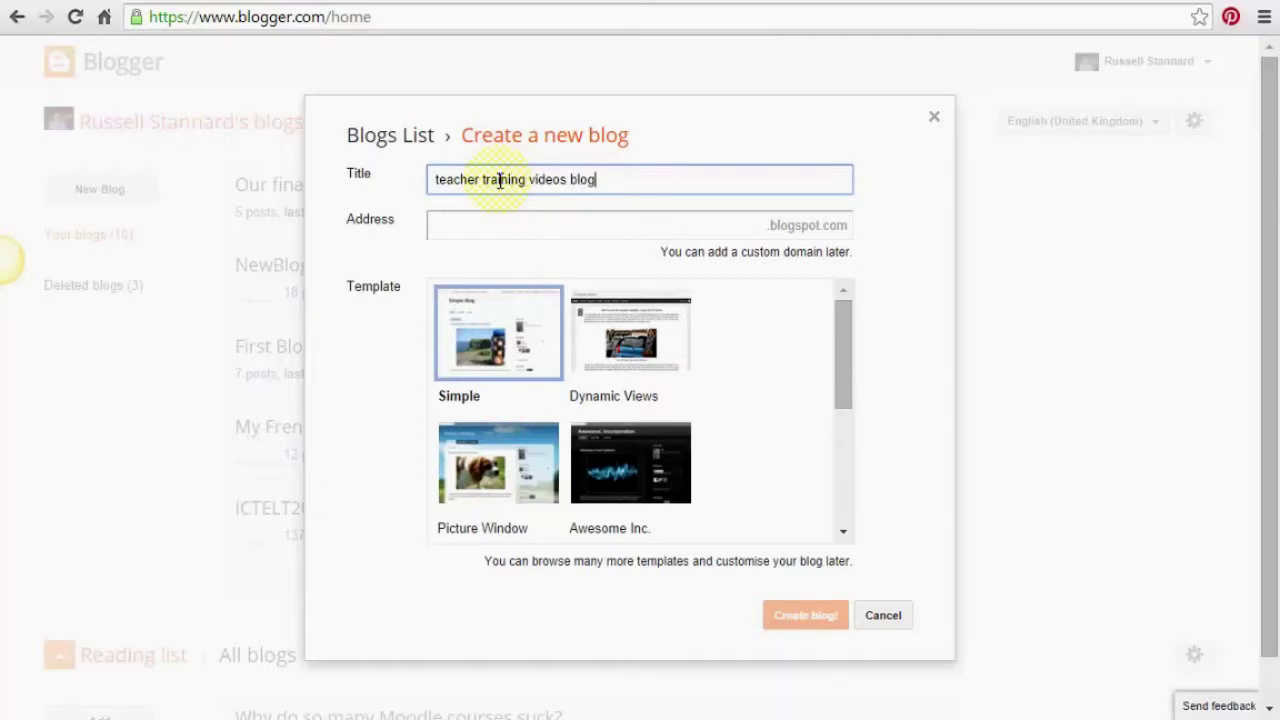
pyautogui.click(519, 232)
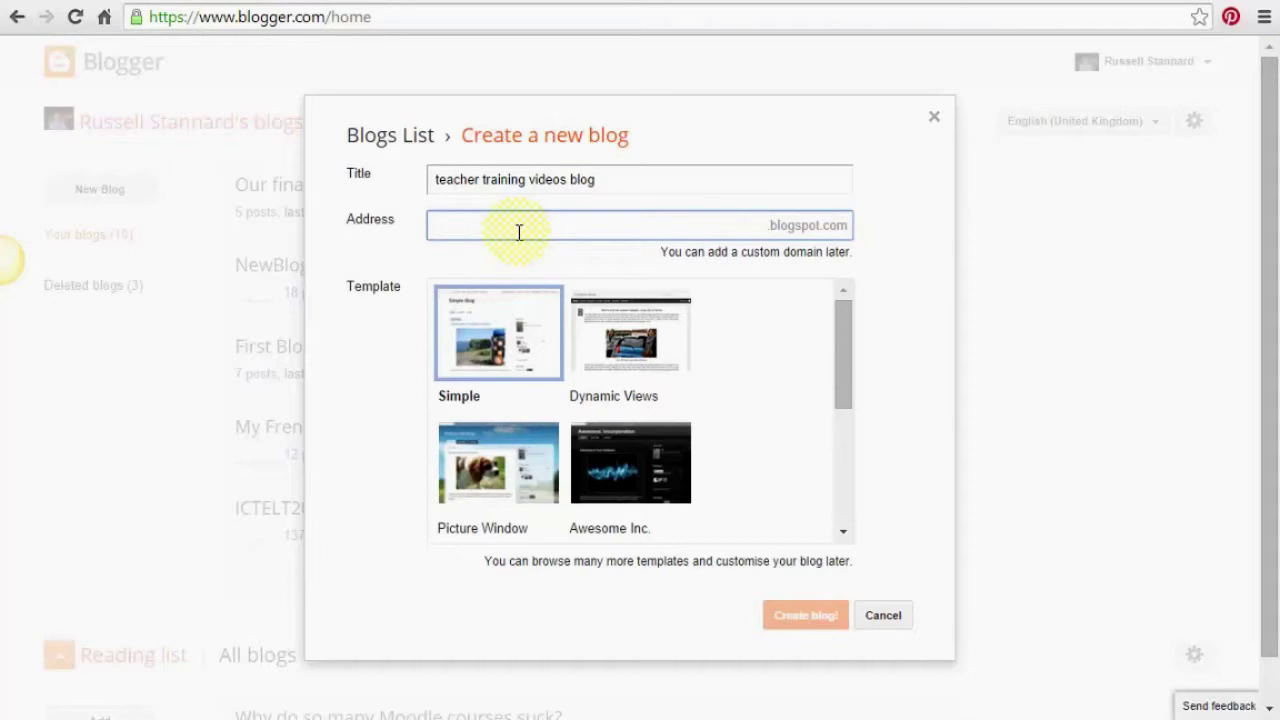
pyautogui.write('eacher')
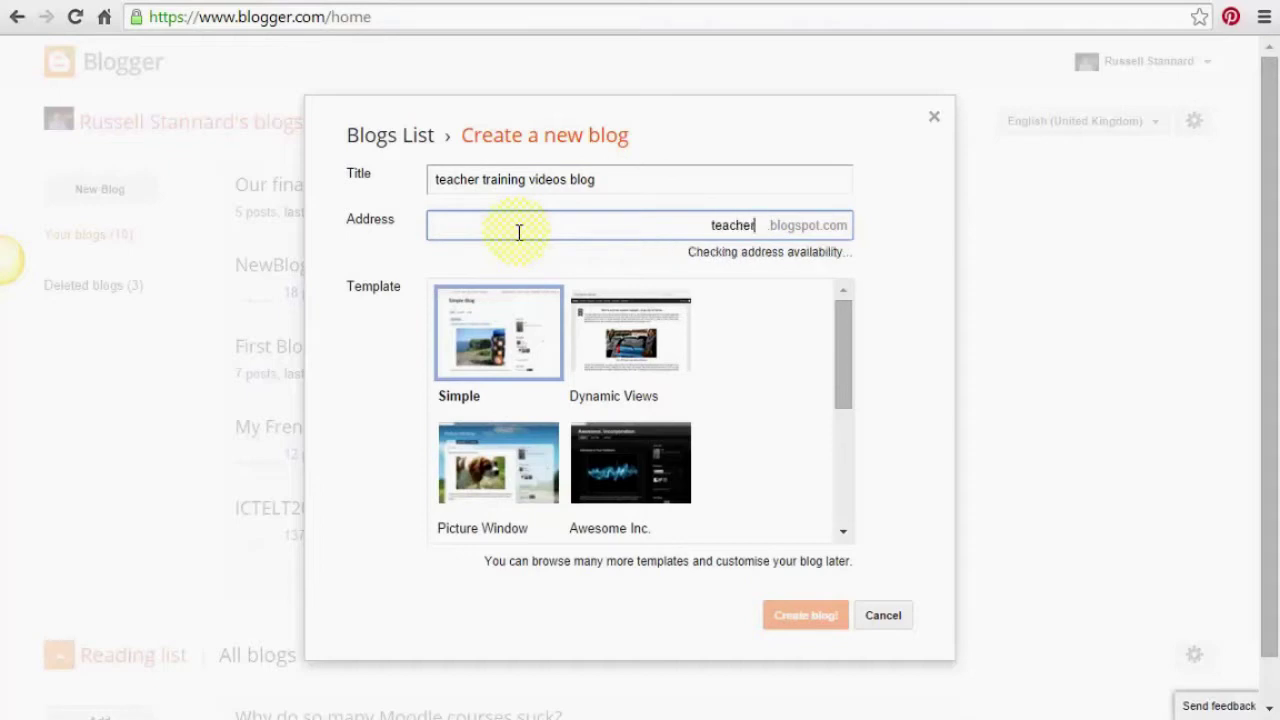
pyautogui.write('train')
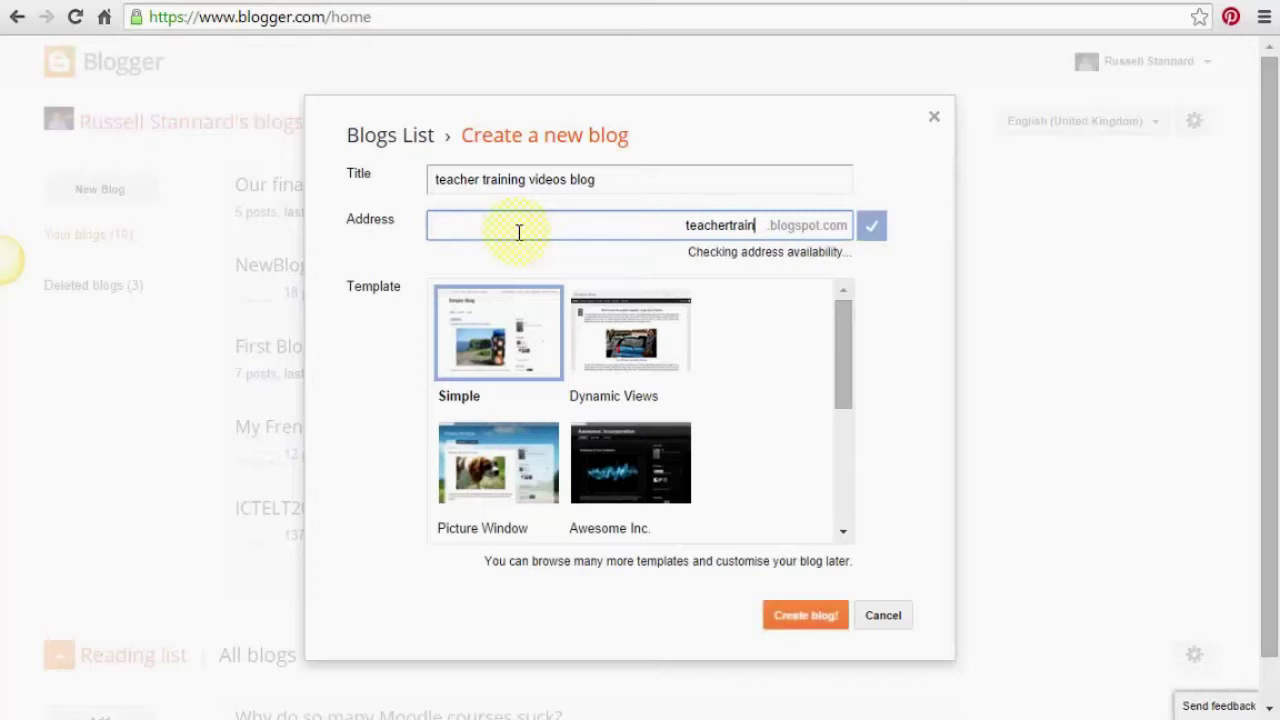
pyautogui.write('ingvideosblog')
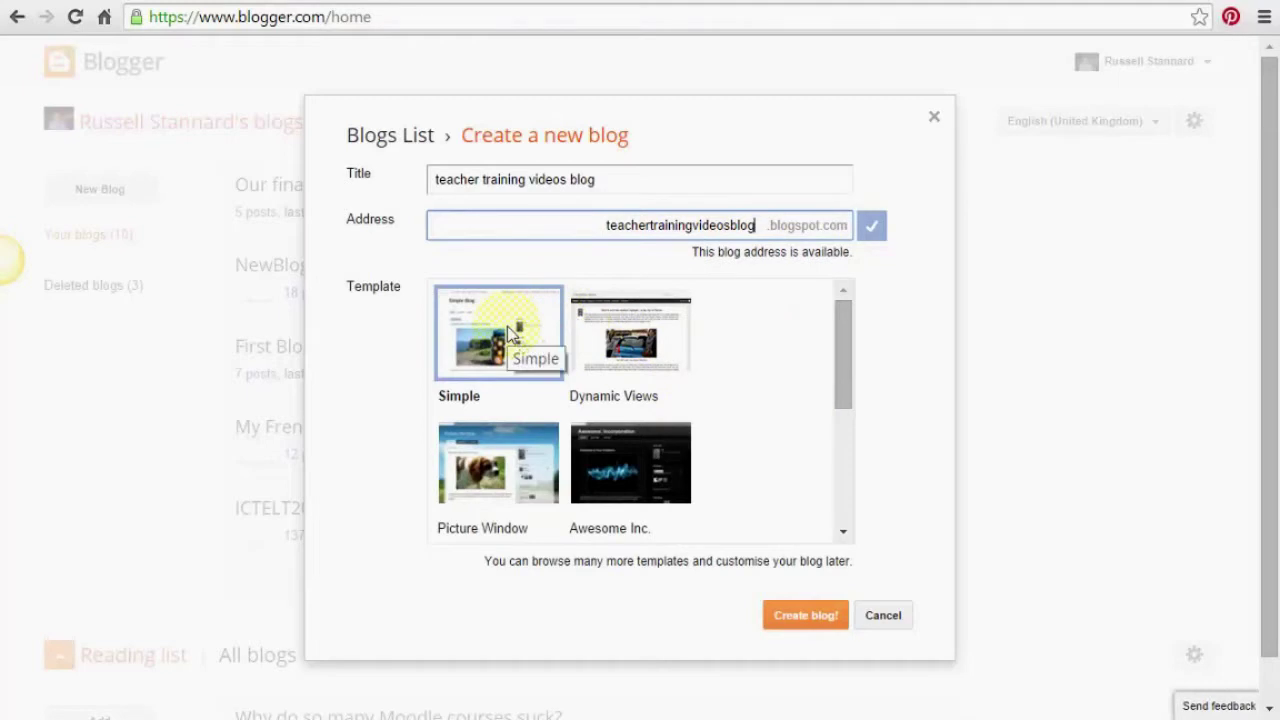
pyautogui.click(812, 625)
# Confirm creation so 'teacher training videos blog' heads the dashboard's list of 11 blogs
pyautogui.click(803, 622)
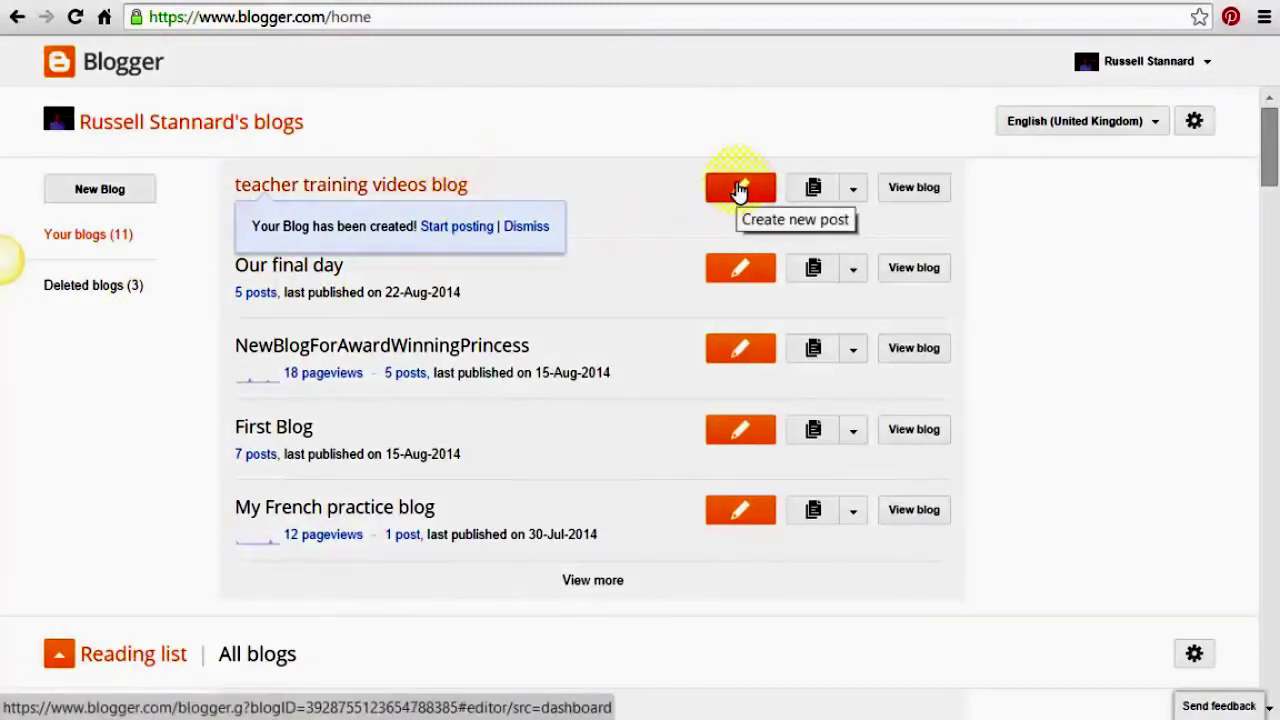
# Start a new post on teacher training videos blog in Compose view, ready for a title
pyautogui.click(739, 189)
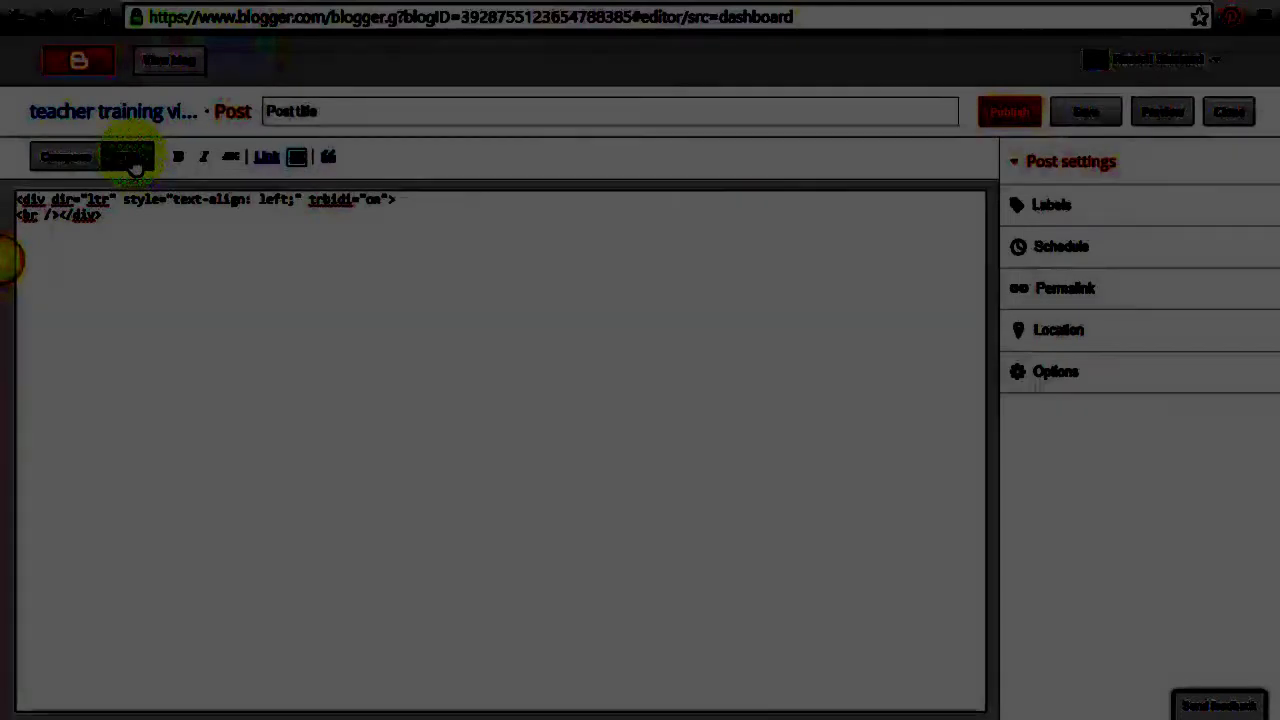
pyautogui.click(66, 160)
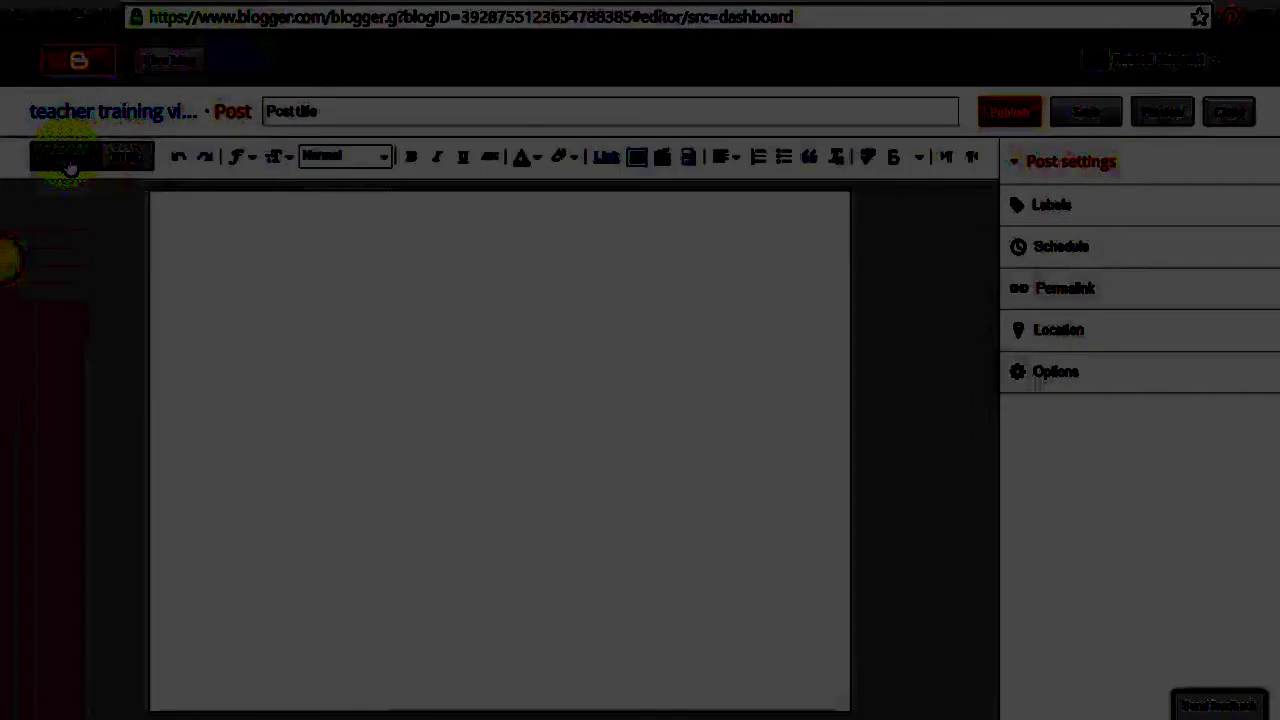
pyautogui.click(128, 158)
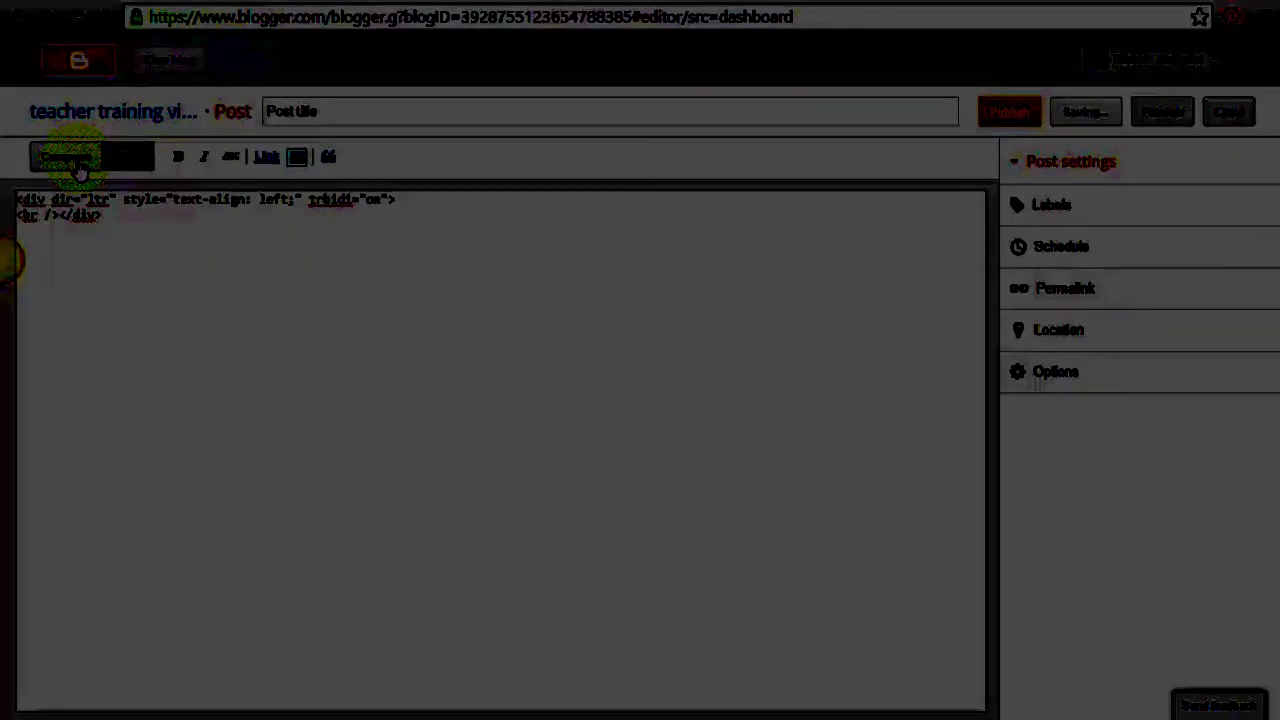
pyautogui.click(80, 168)
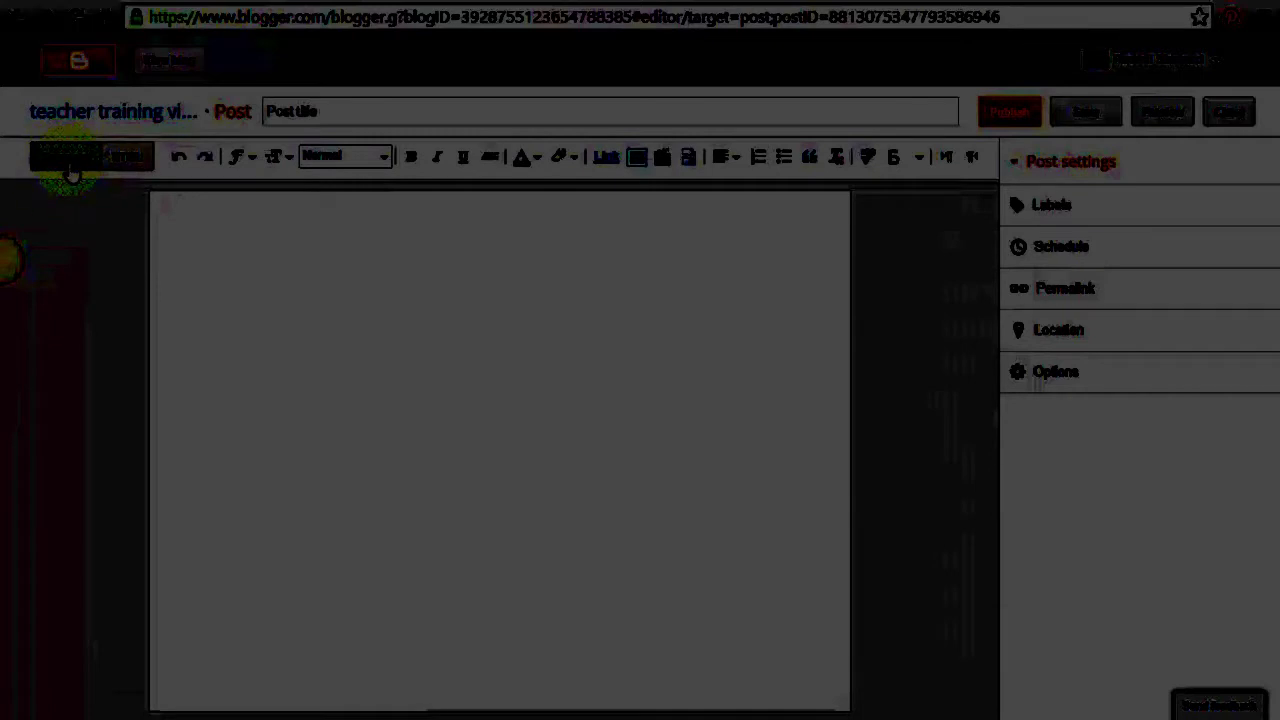
pyautogui.click(347, 108)
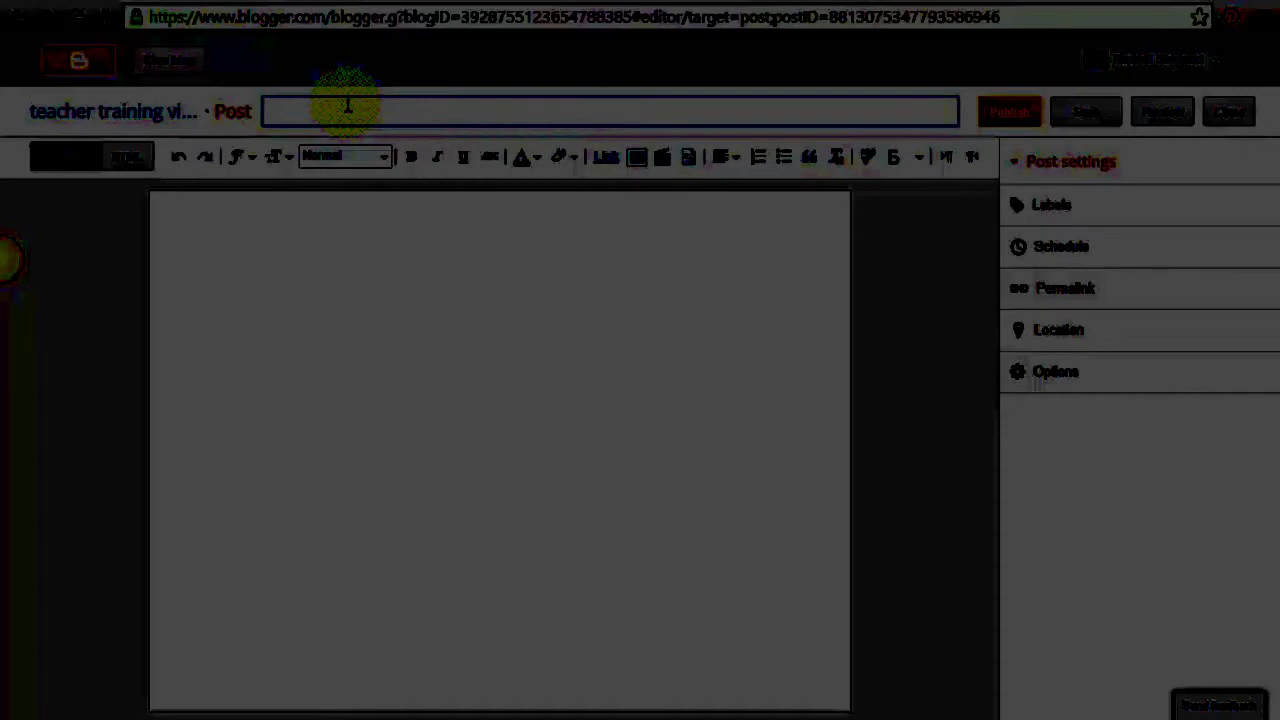
# Title the post 'Using ICT to develop student's fluency in speaking' and move into the body
pyautogui.write('Using')
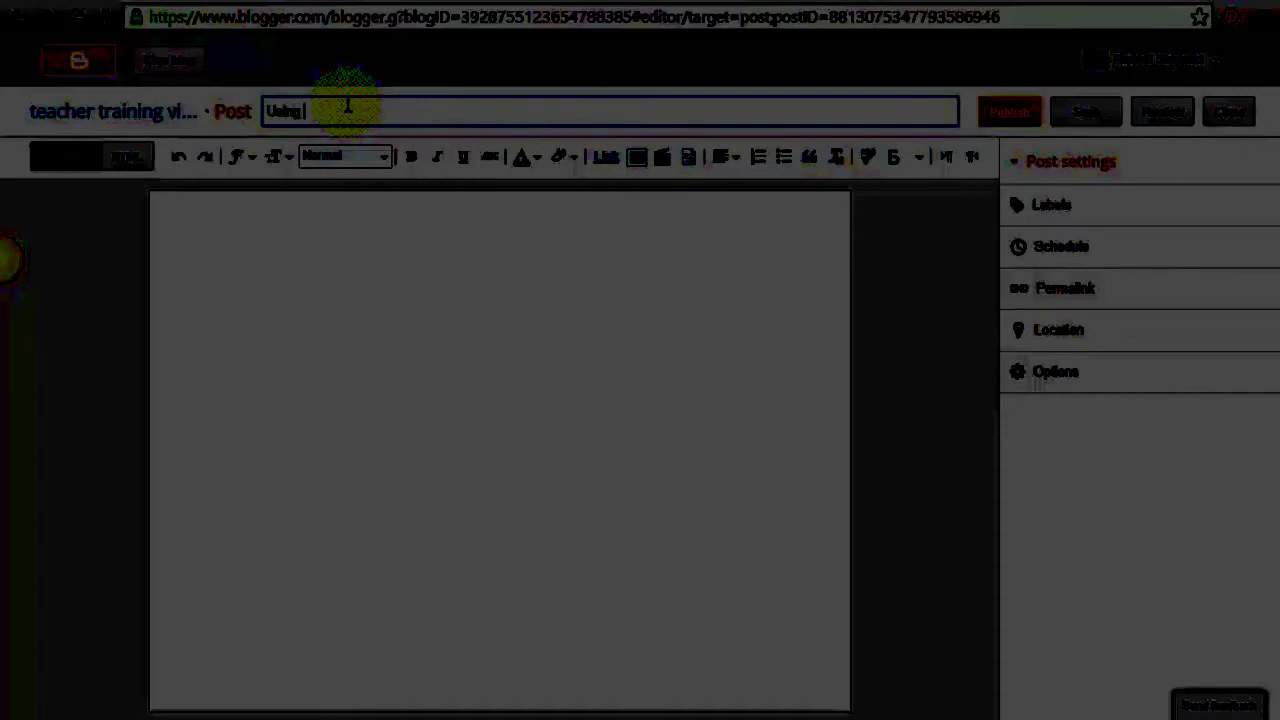
pyautogui.write(' ICT in')
pyautogui.write(' deve')
pyautogui.write("lop student's")
pyautogui.write(' fluency ')
pyautogui.write('in spe')
pyautogui.write('aking')
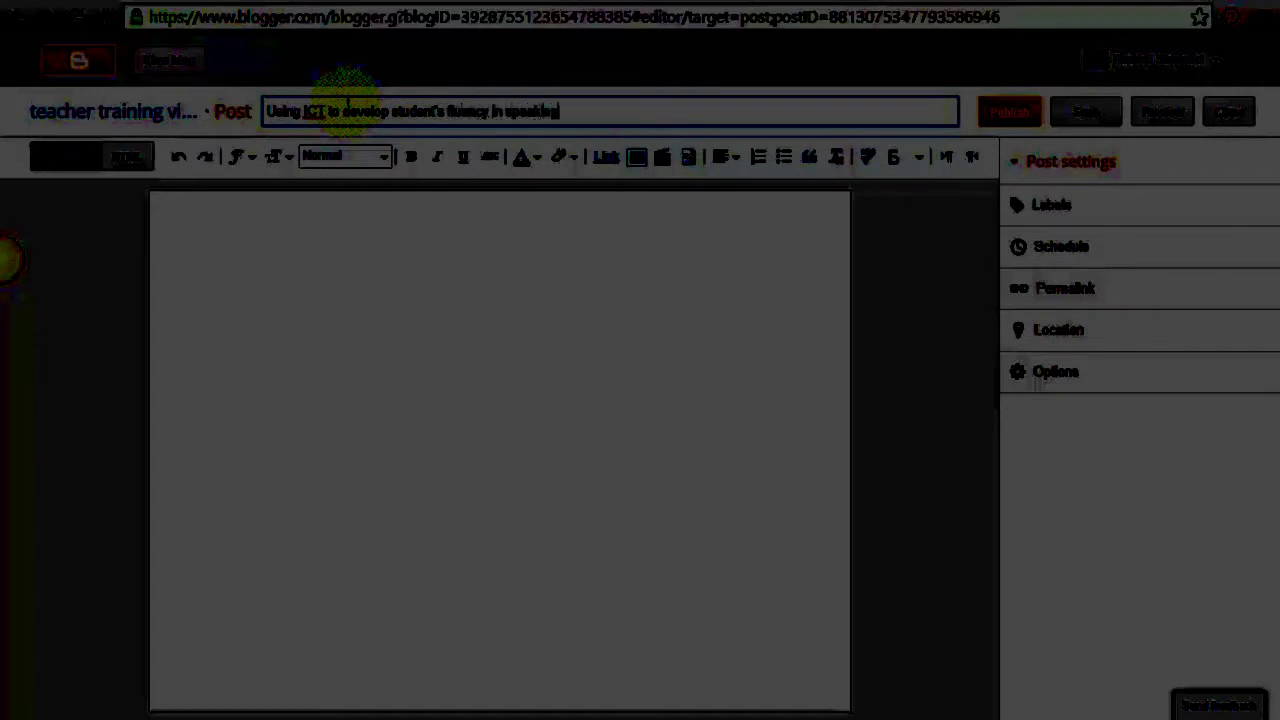
pyautogui.click(295, 218)
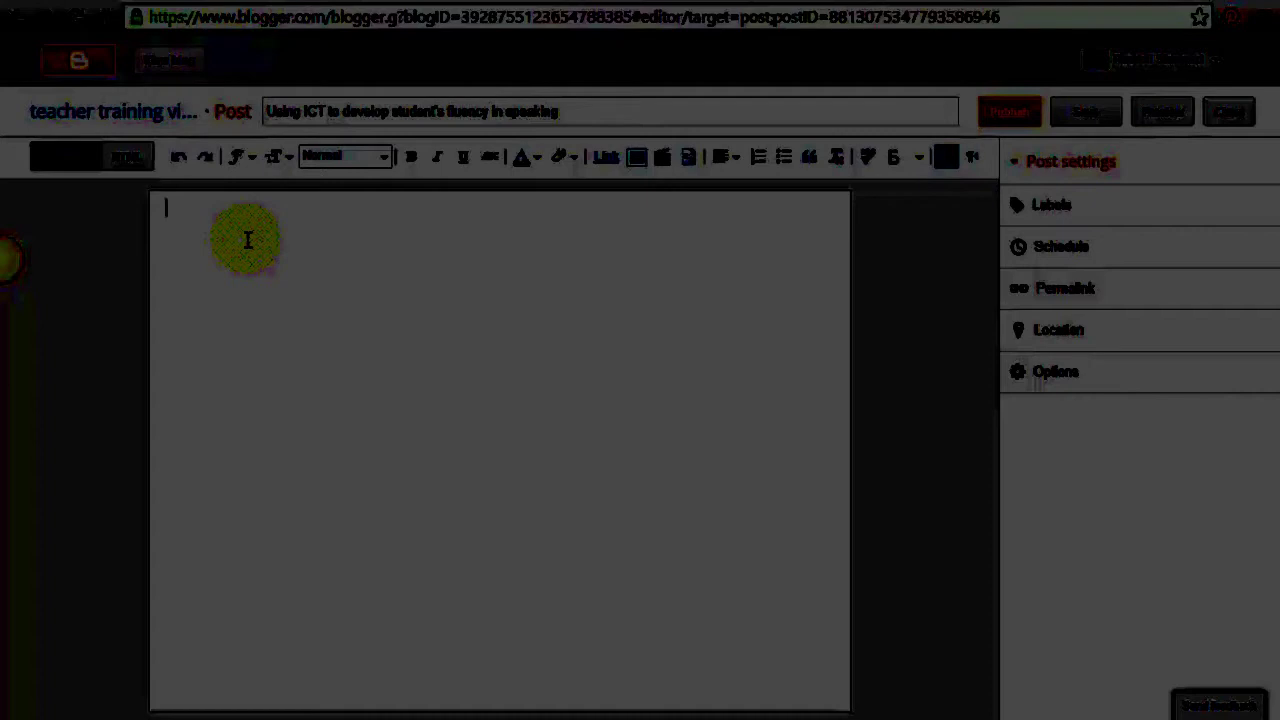
# Add 'Why ICT can help develop speaking' as a Heading, then start a normal line below
pyautogui.write('Why ICT can help')
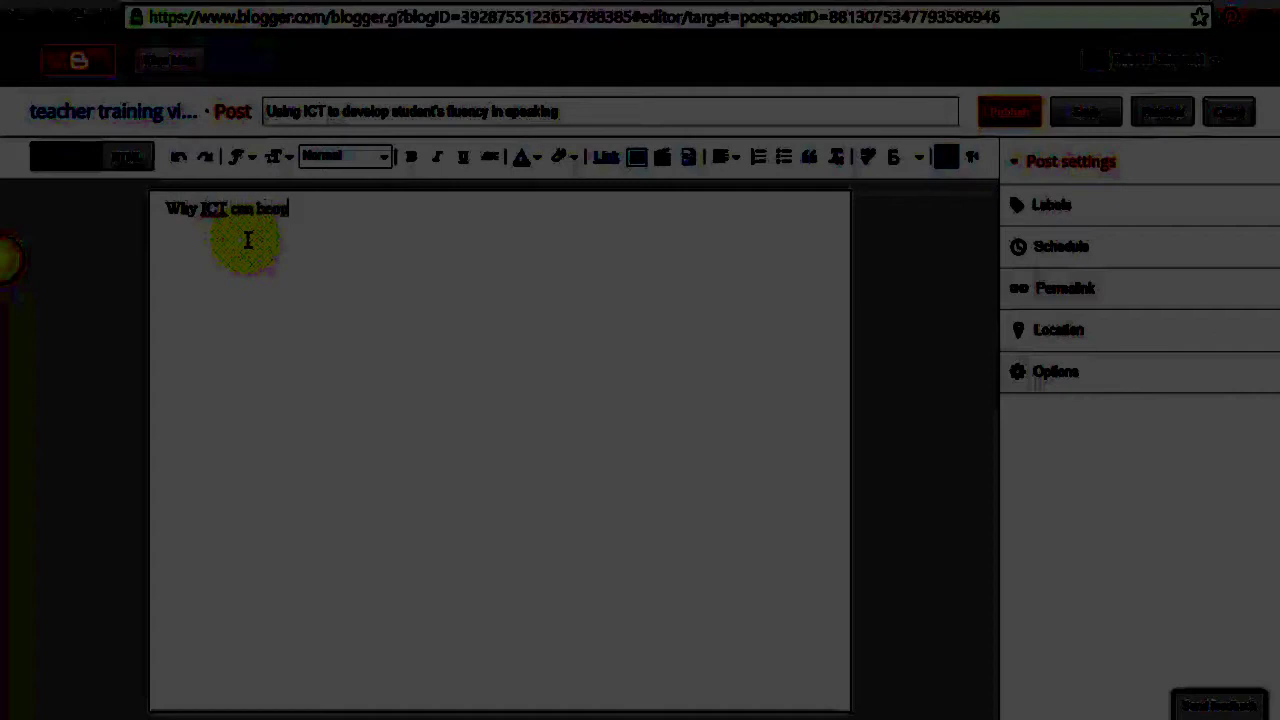
pyautogui.write(' develo')
pyautogui.write('p th')
pyautogui.press('BackSpace')
pyautogui.press('BackSpace')
pyautogui.press('BackSpace')
pyautogui.write('spea')
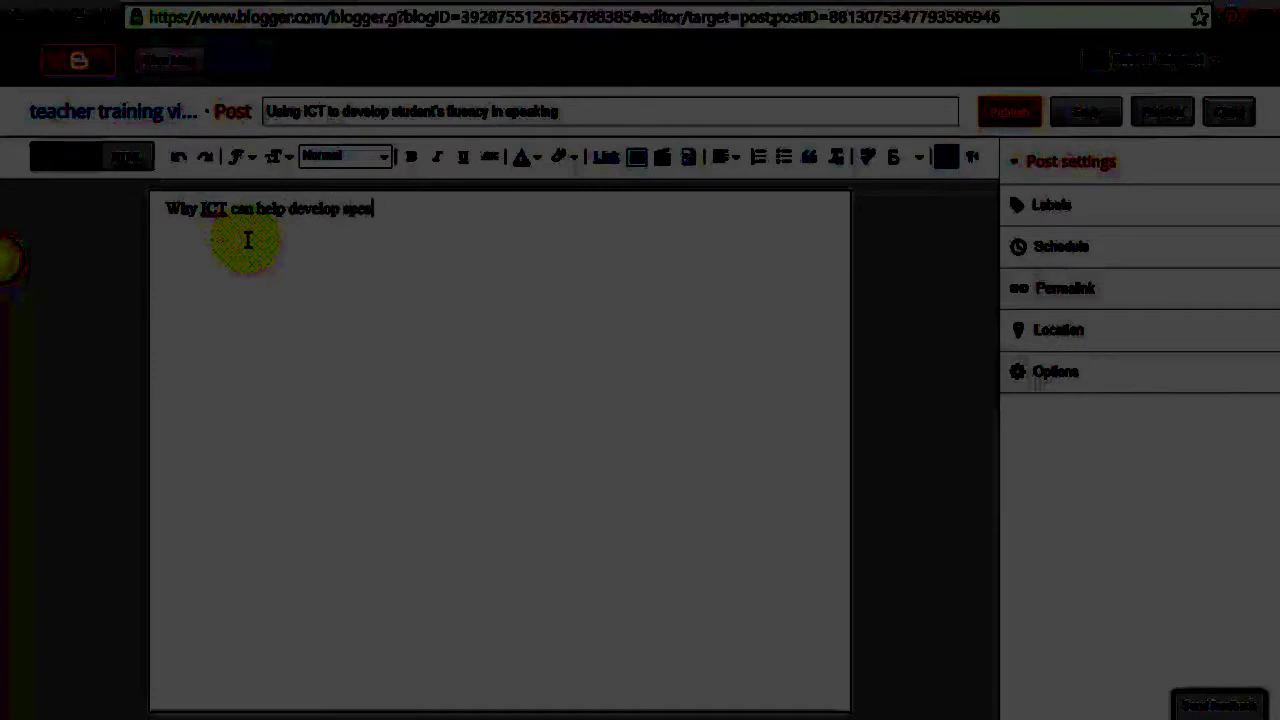
pyautogui.write('king')
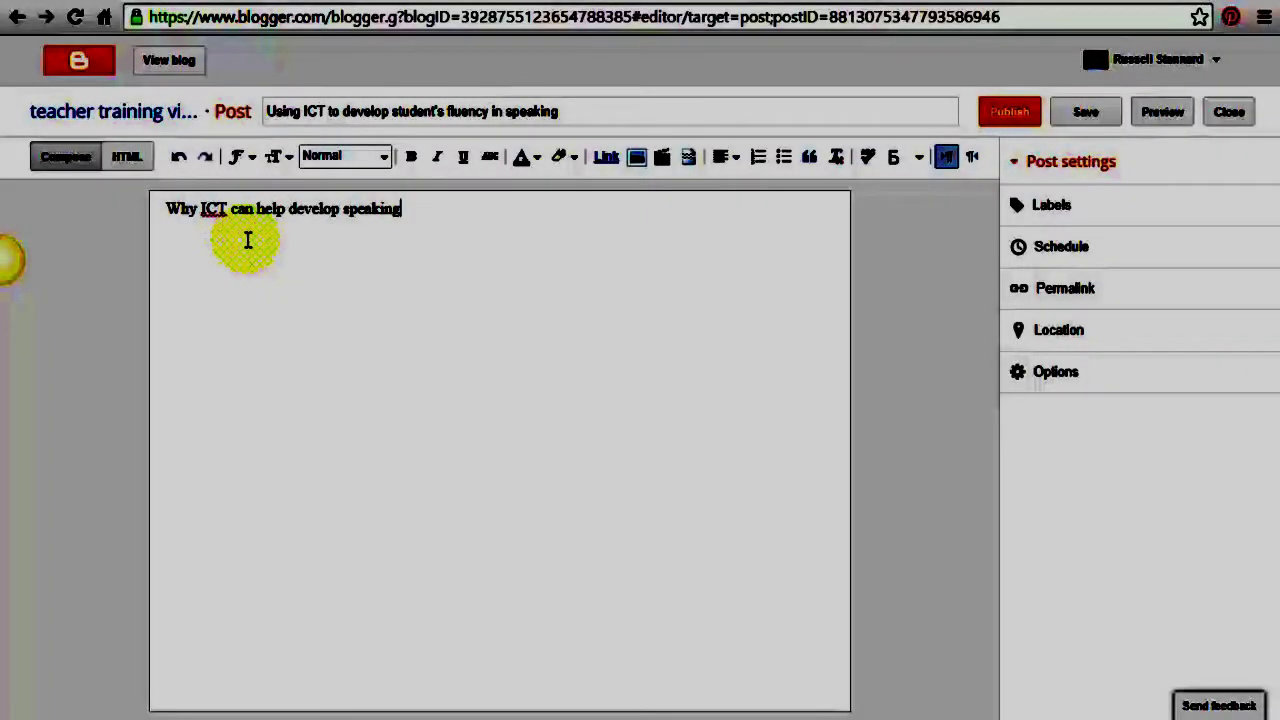
pyautogui.moveTo(411, 211); pyautogui.dragTo(163, 206)
pyautogui.click(386, 160)
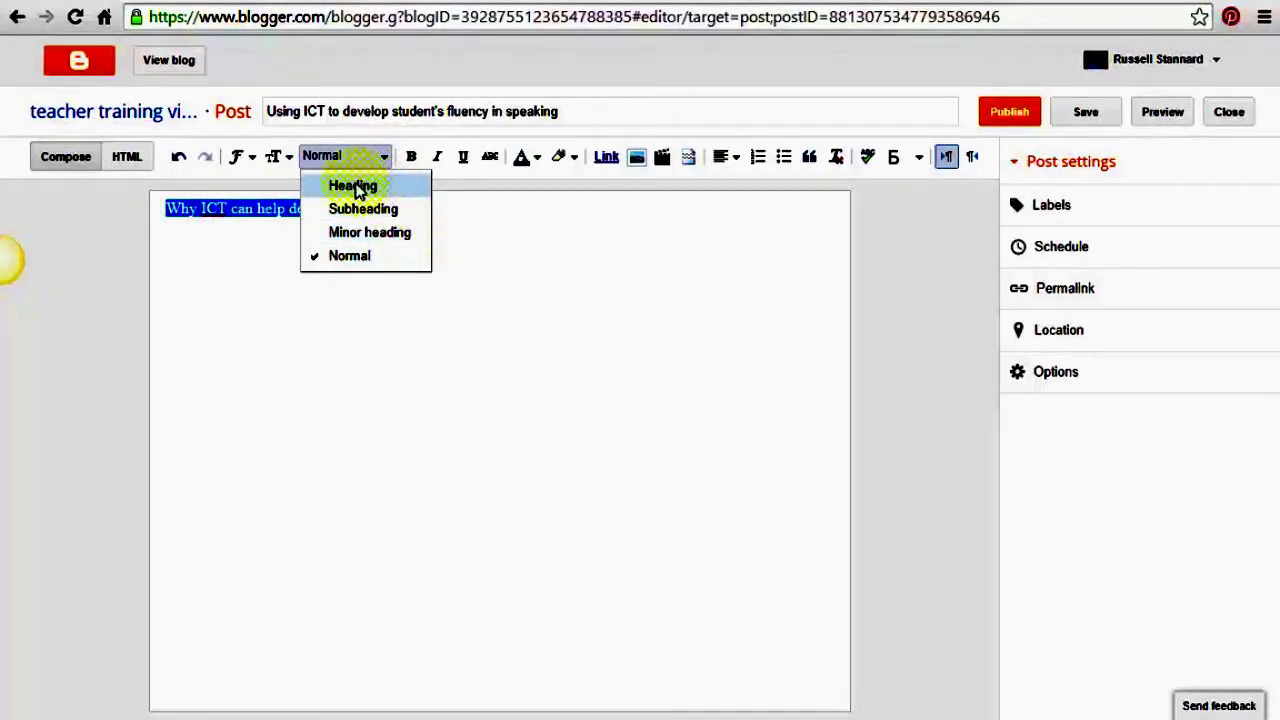
pyautogui.click(356, 188)
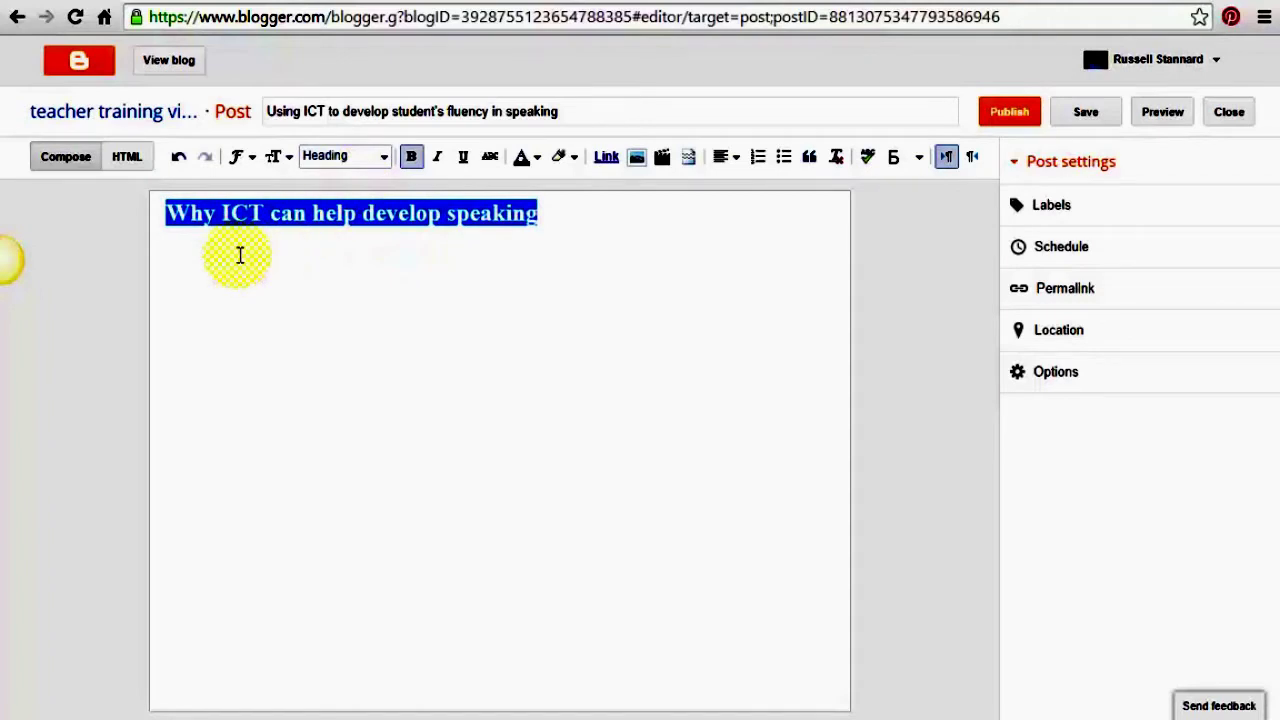
pyautogui.click(578, 217)
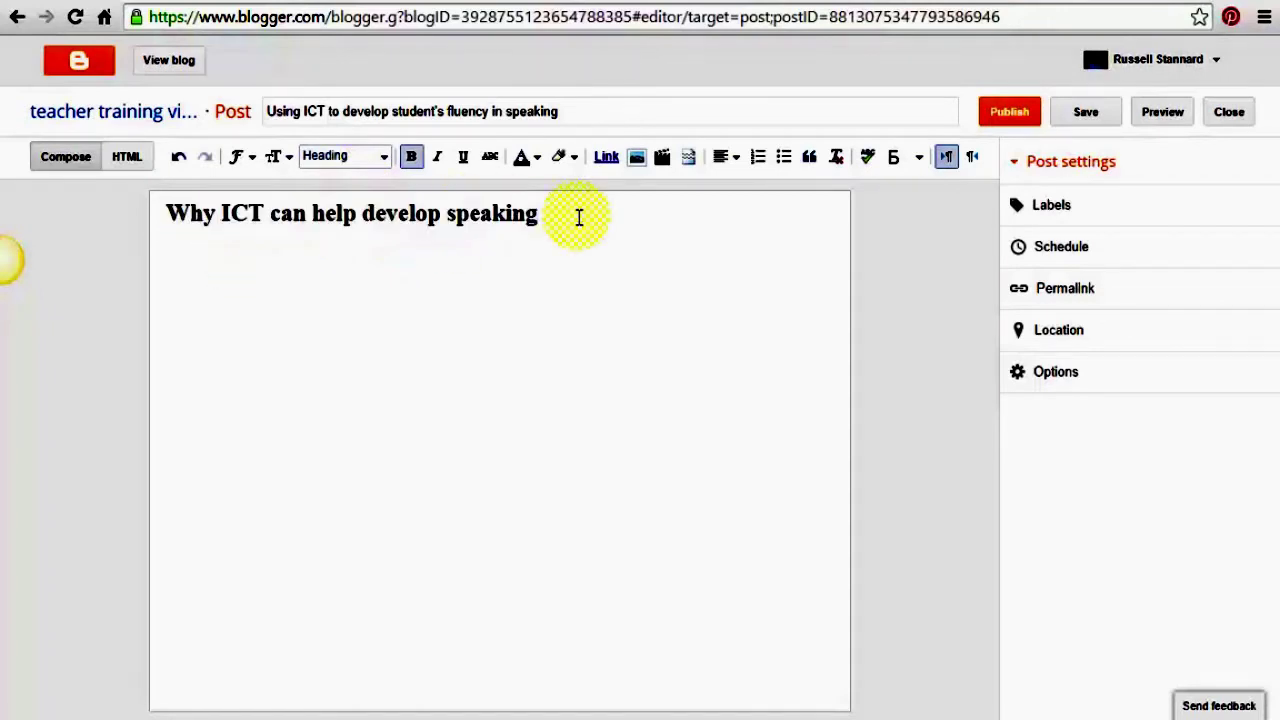
pyautogui.press('Return')
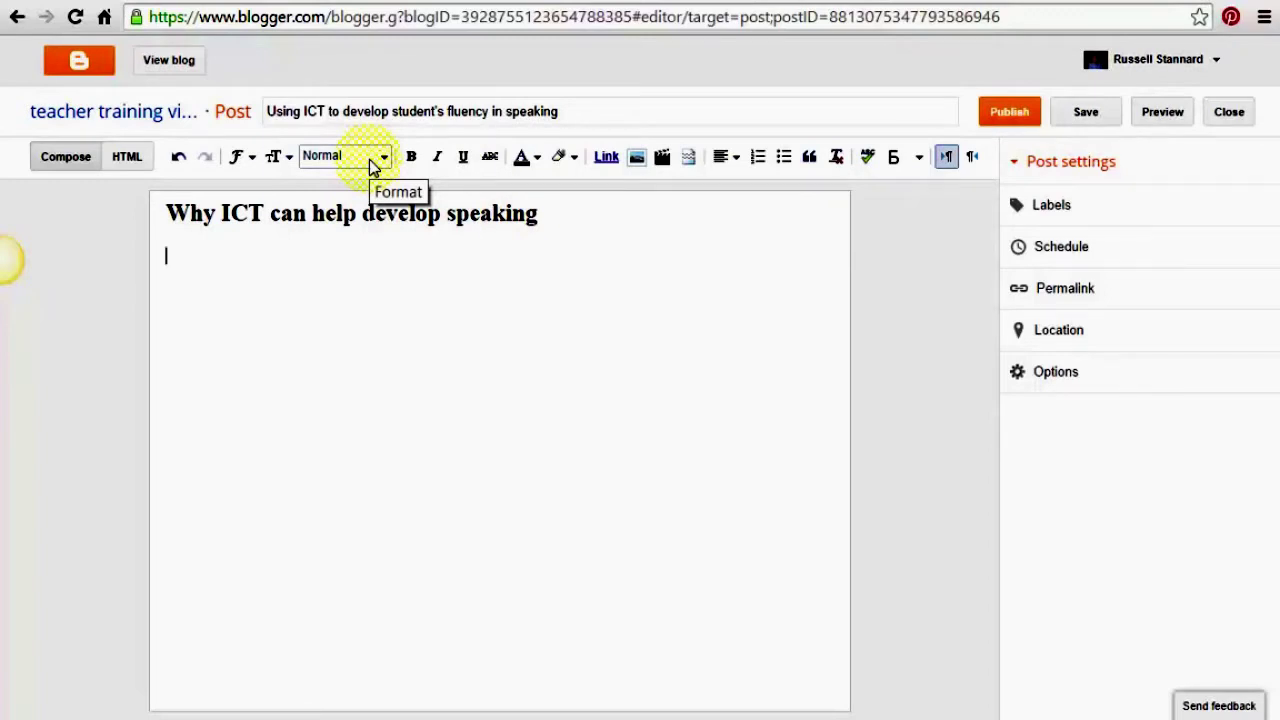
# Type a paragraph of random filler letters under the heading and begin a new line
pyautogui.write('ladsfslfjldsjf fljldasjf fl')
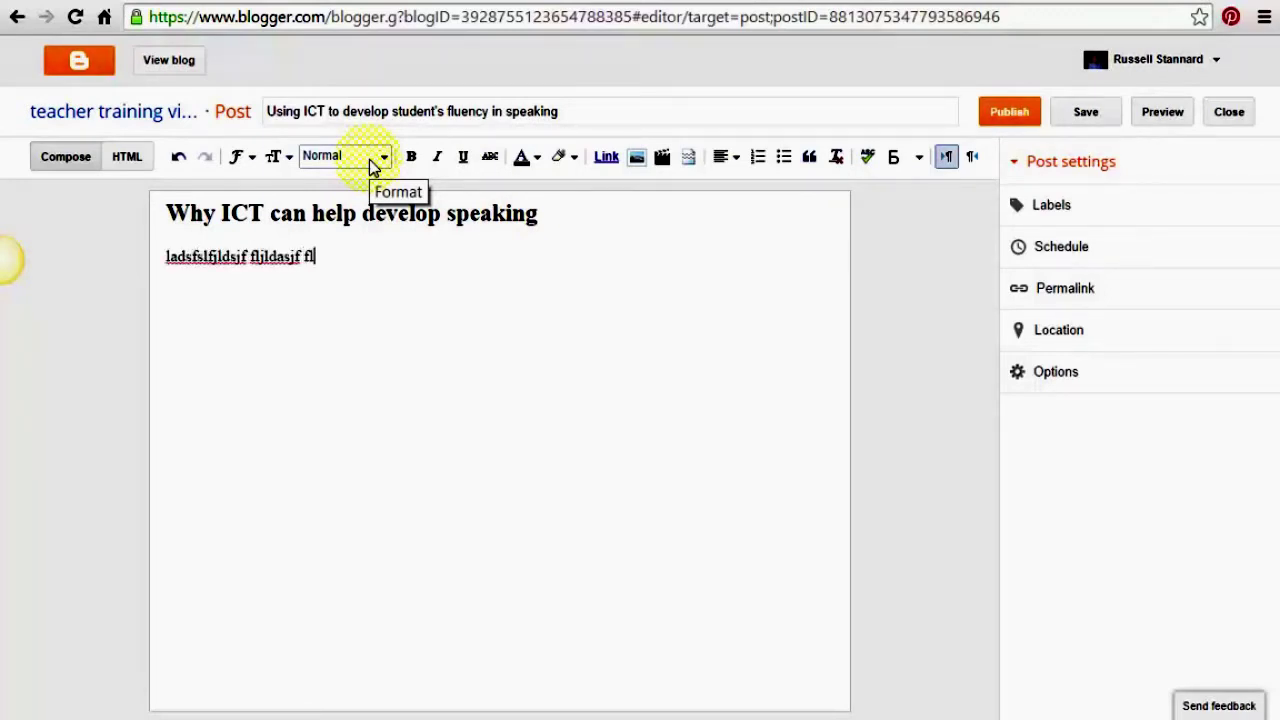
pyautogui.write('jsafl jf sldfjslkdfjsda flkdsjflsjfklsadjf s')
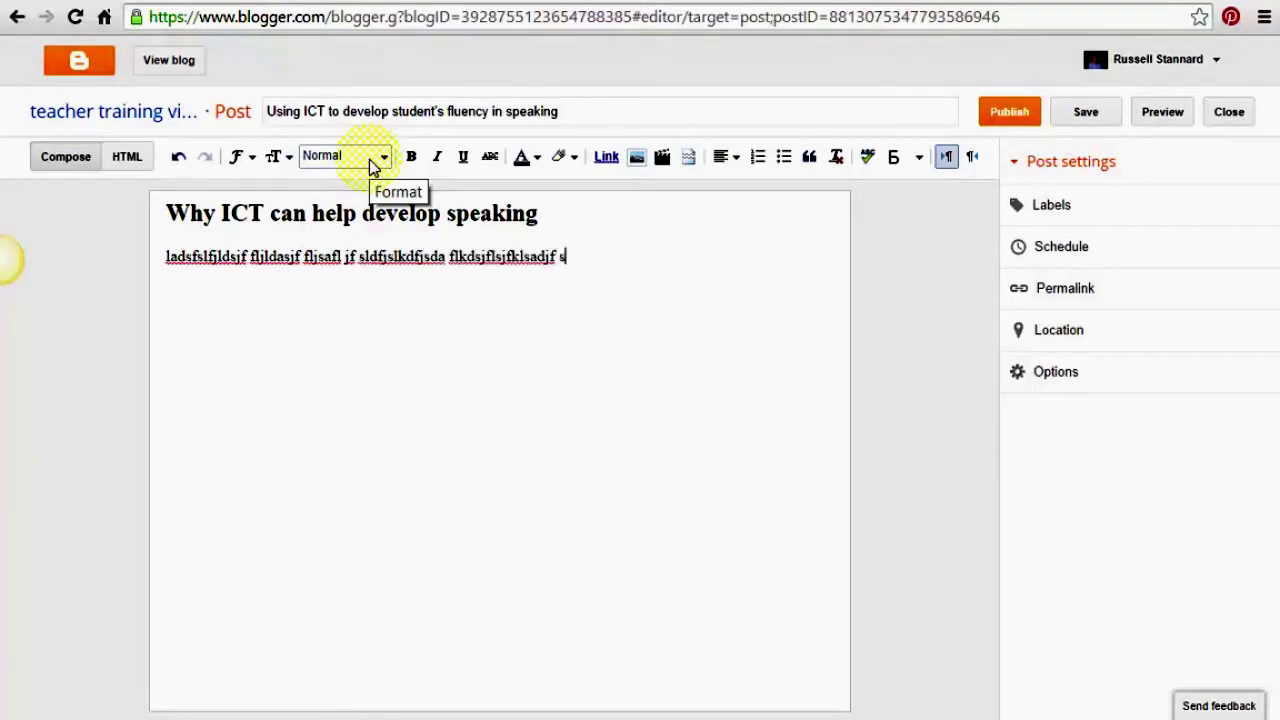
pyautogui.write('dflkjsdfkljsdfkljfkljaslfkjsdfkljsdlkfjsdlkfjsdaklfjsdalfj')
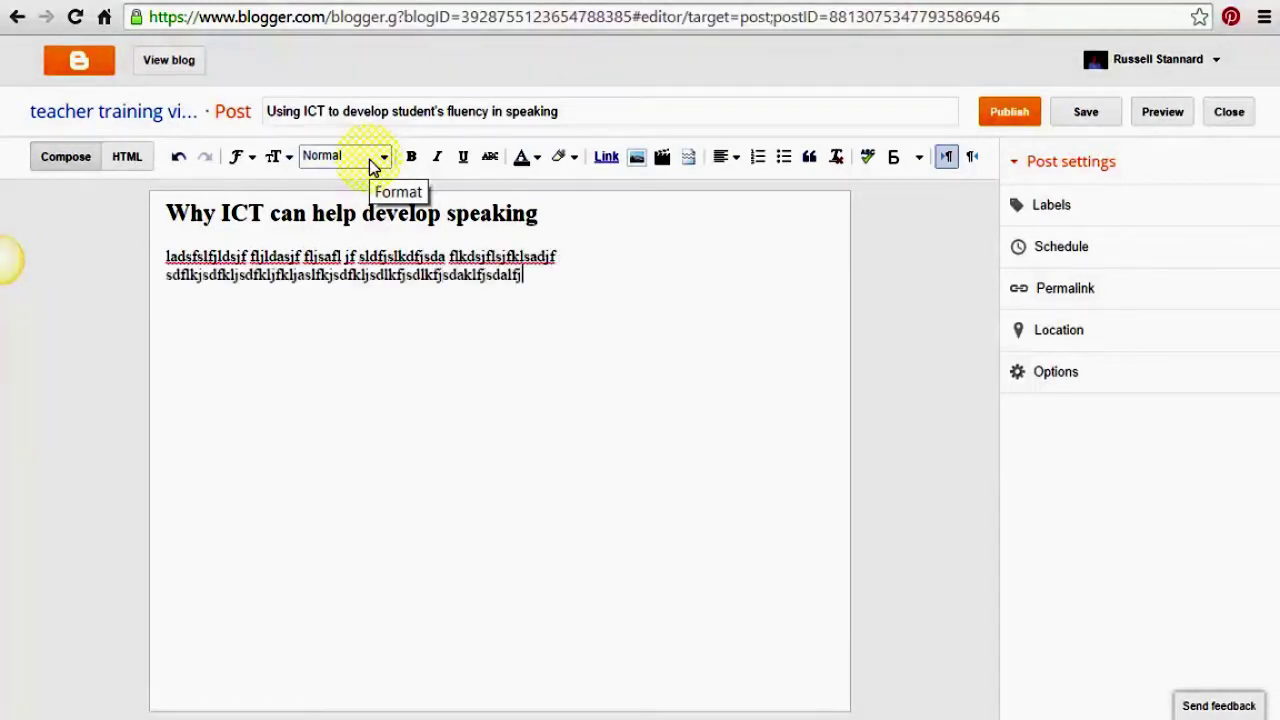
pyautogui.write('ldskjfkdsljflkdsjfklsdjflskdjfklsdjflksj fjsd')
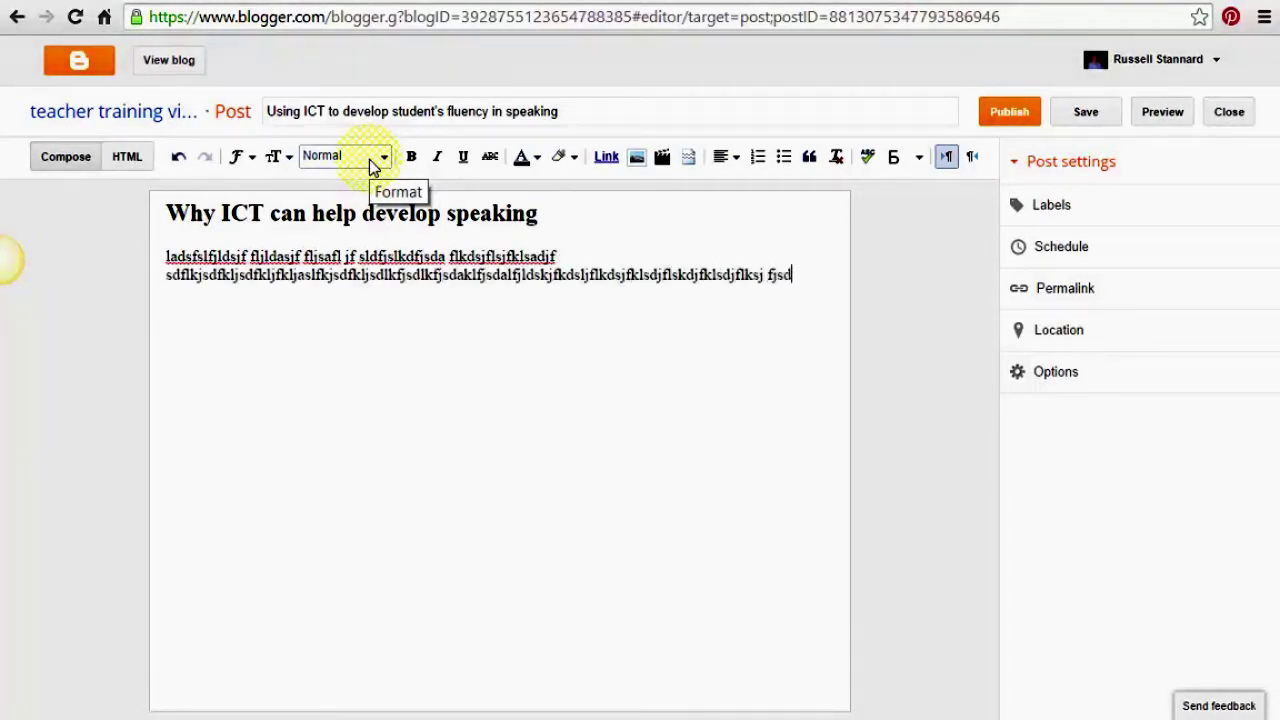
pyautogui.write('ljfdsljfslkfjslkfjsdlfjsdlfjsdlfj flkasjfl')
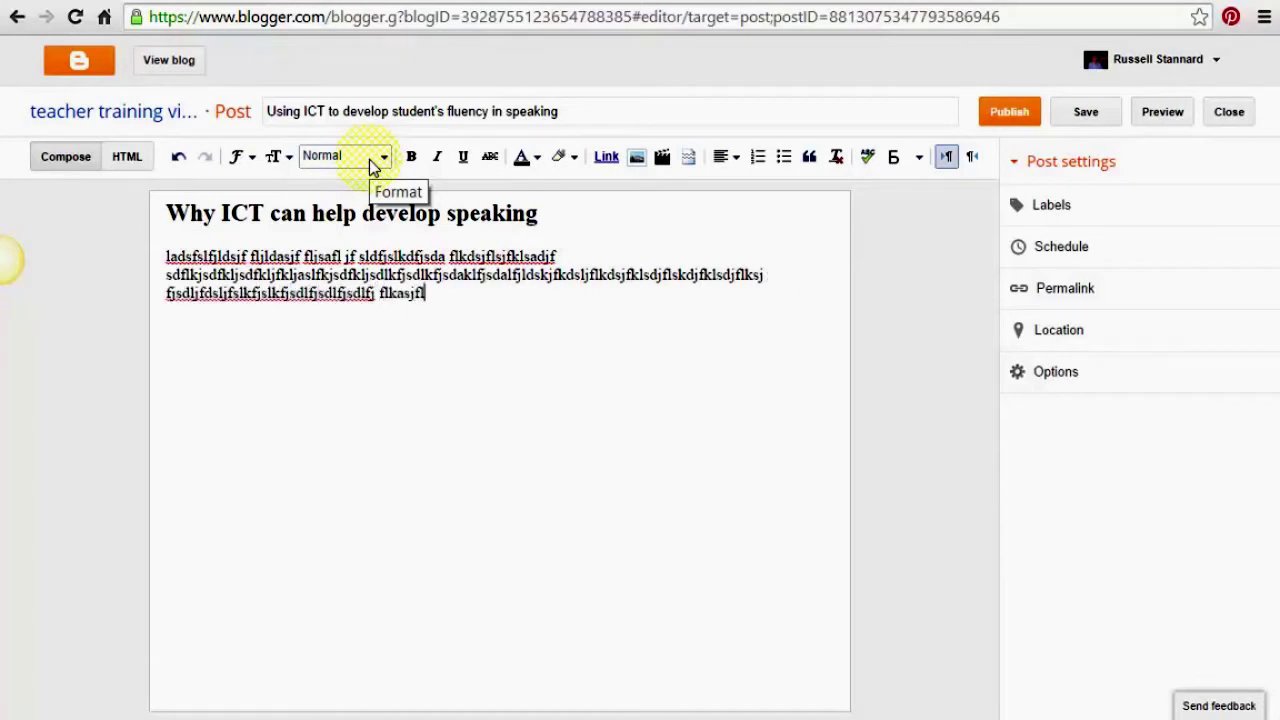
pyautogui.write('ksdjflksdjflkdsjflkdfjdslkfjldfjds  jf')
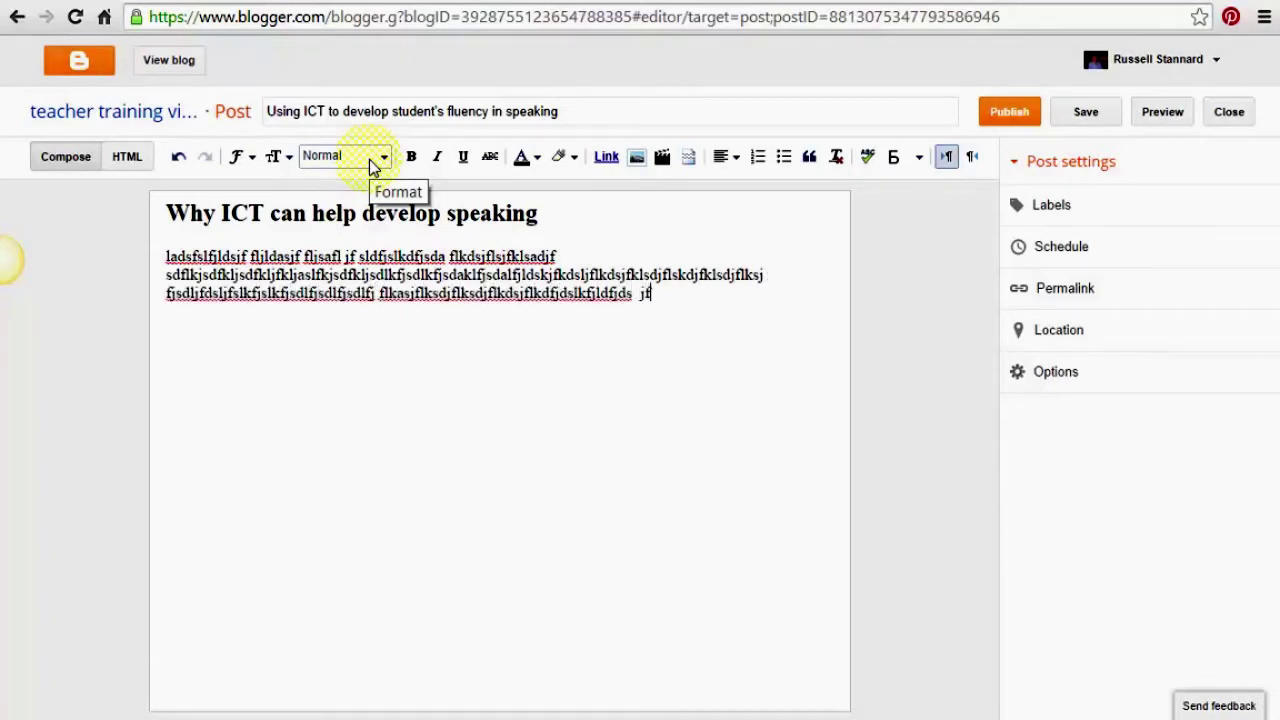
pyautogui.write('lkdsfjldskjfldskfjdlkfjdslfjdsf kldjdlkjf')
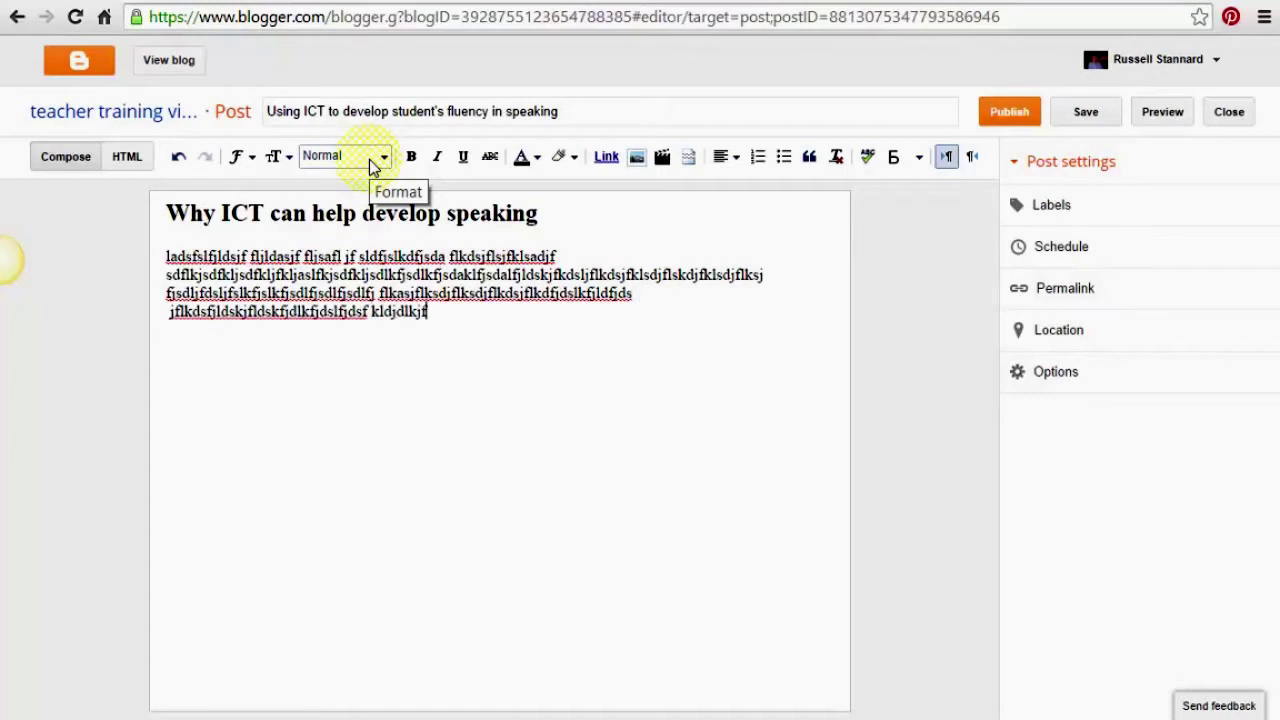
pyautogui.write('kldskdjl')
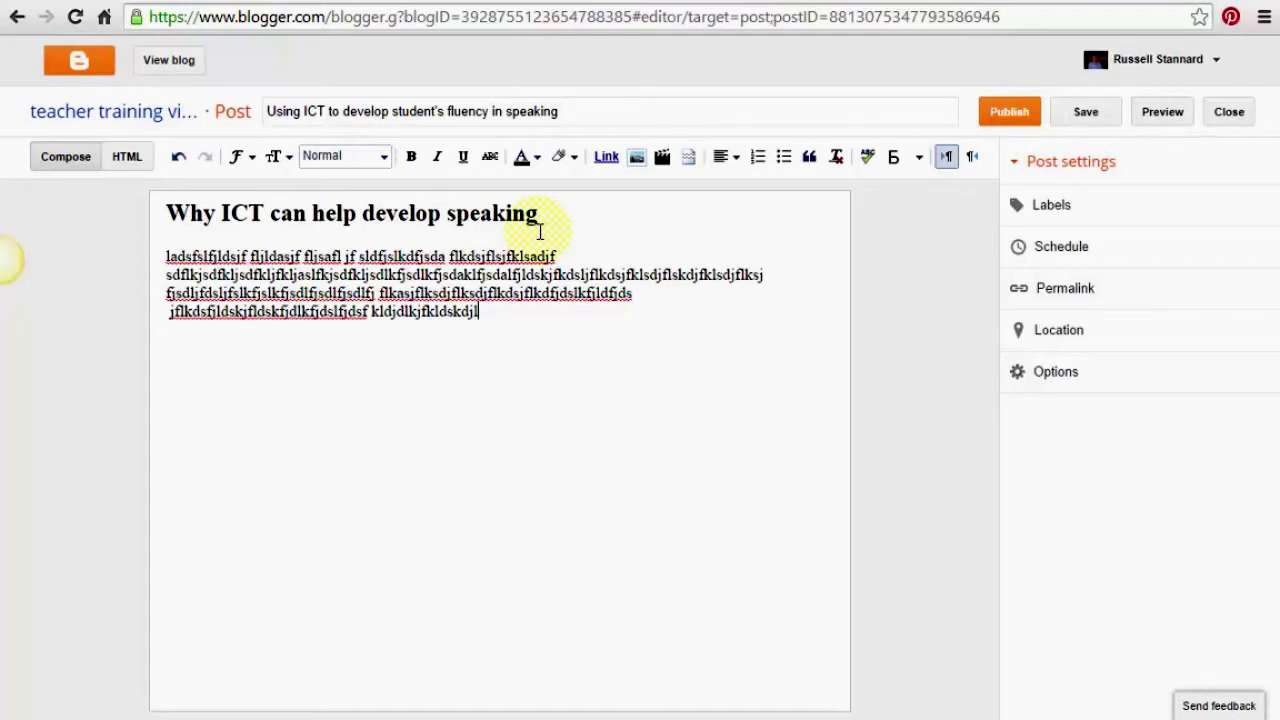
pyautogui.press('Return')
# Add 'This is a subtitle' as a Subheading with a filler paragraph beneath it
pyautogui.write('This is a sub')
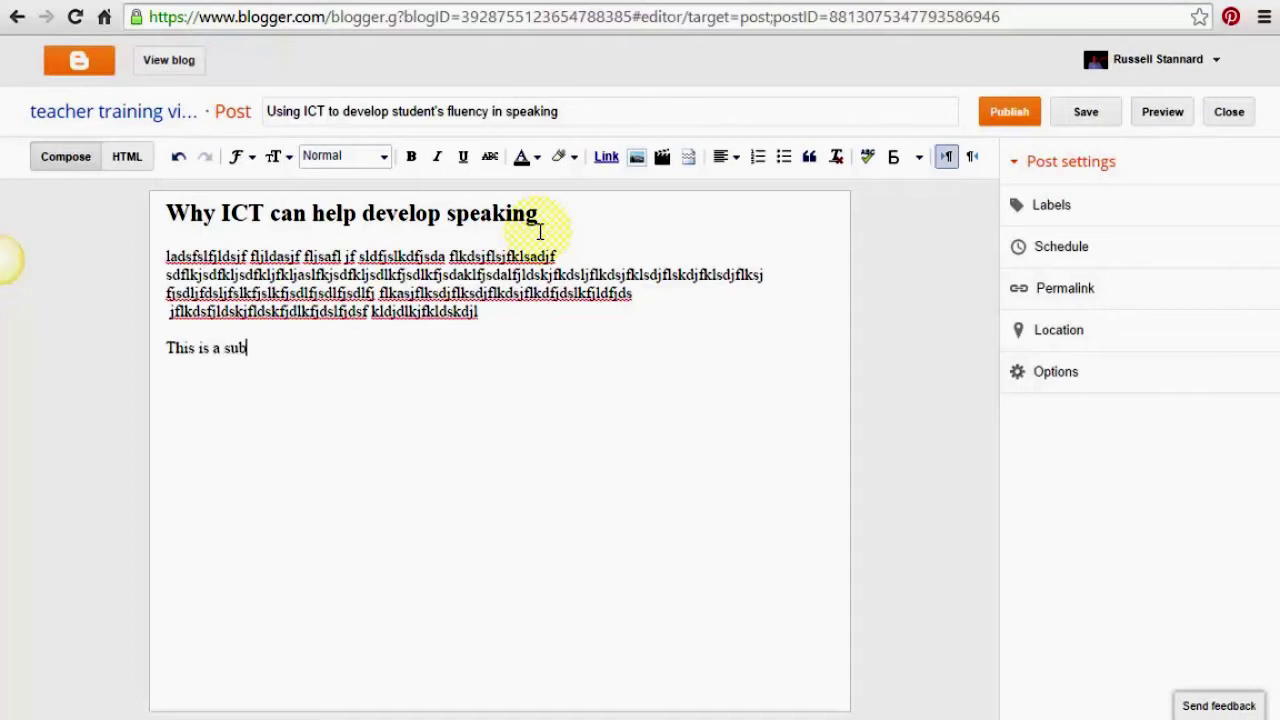
pyautogui.write('title')
pyautogui.moveTo(274, 349); pyautogui.dragTo(161, 343)
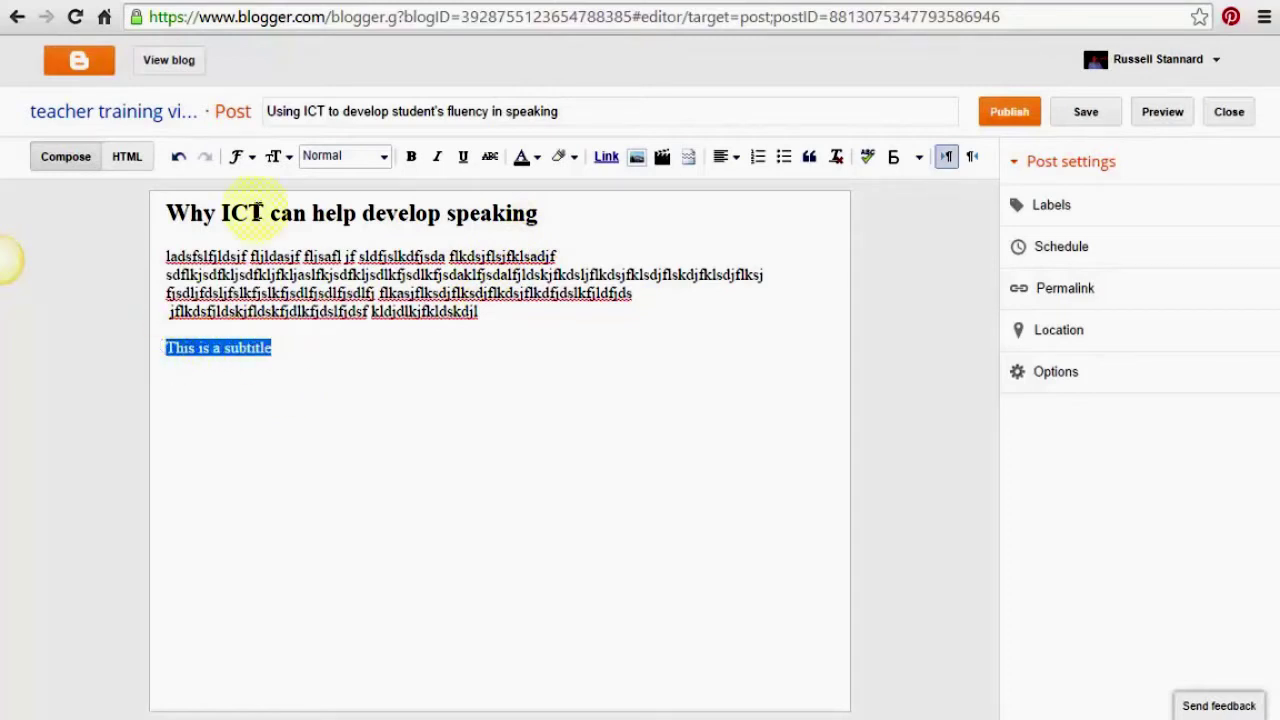
pyautogui.click(382, 160)
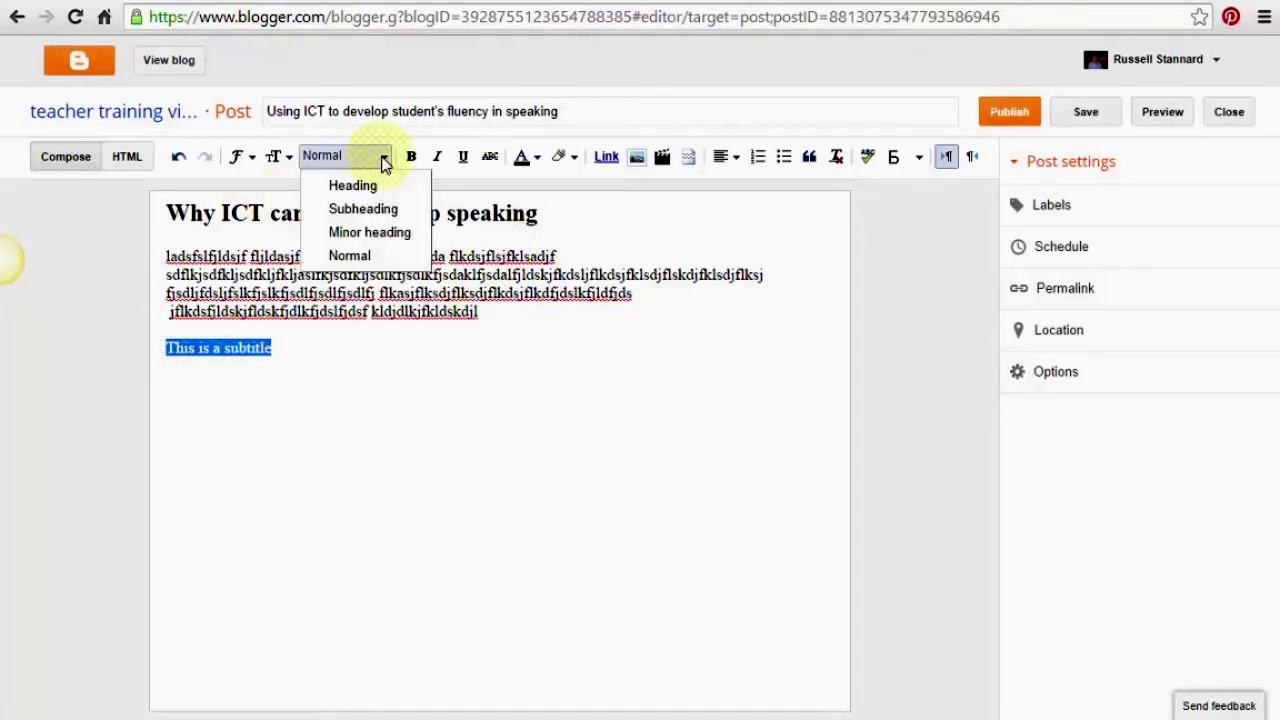
pyautogui.click(371, 209)
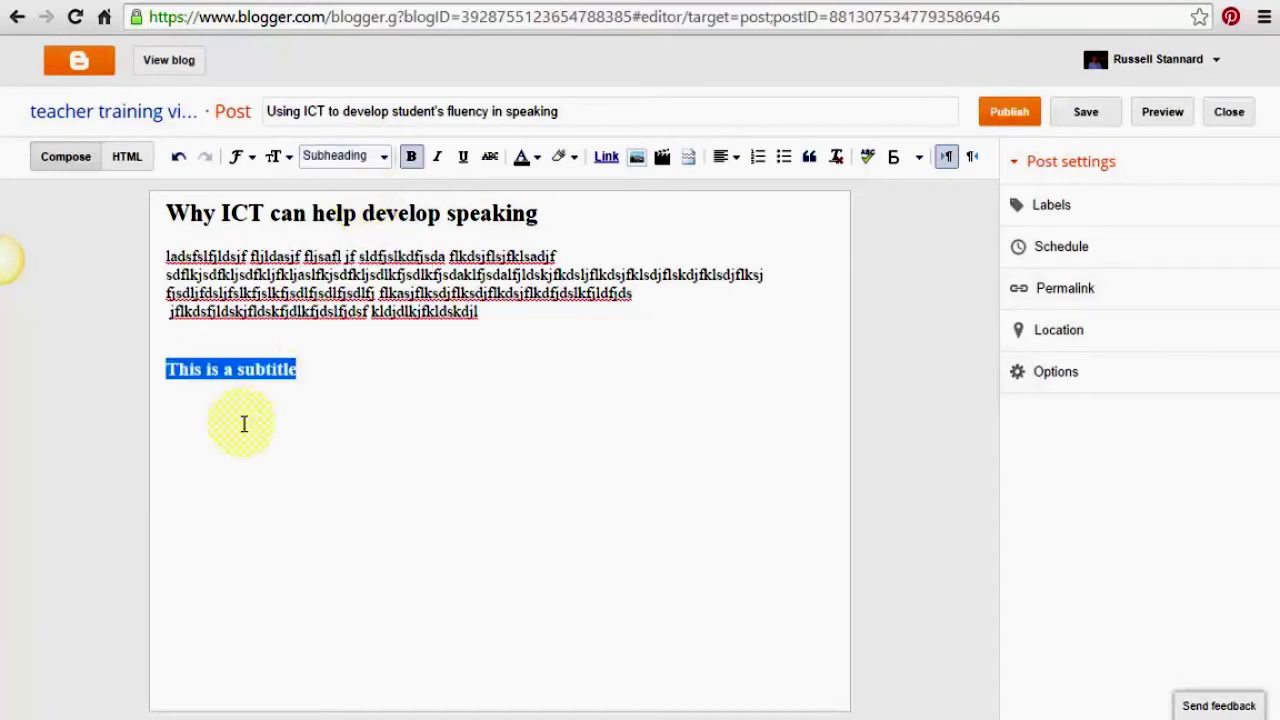
pyautogui.click(206, 411)
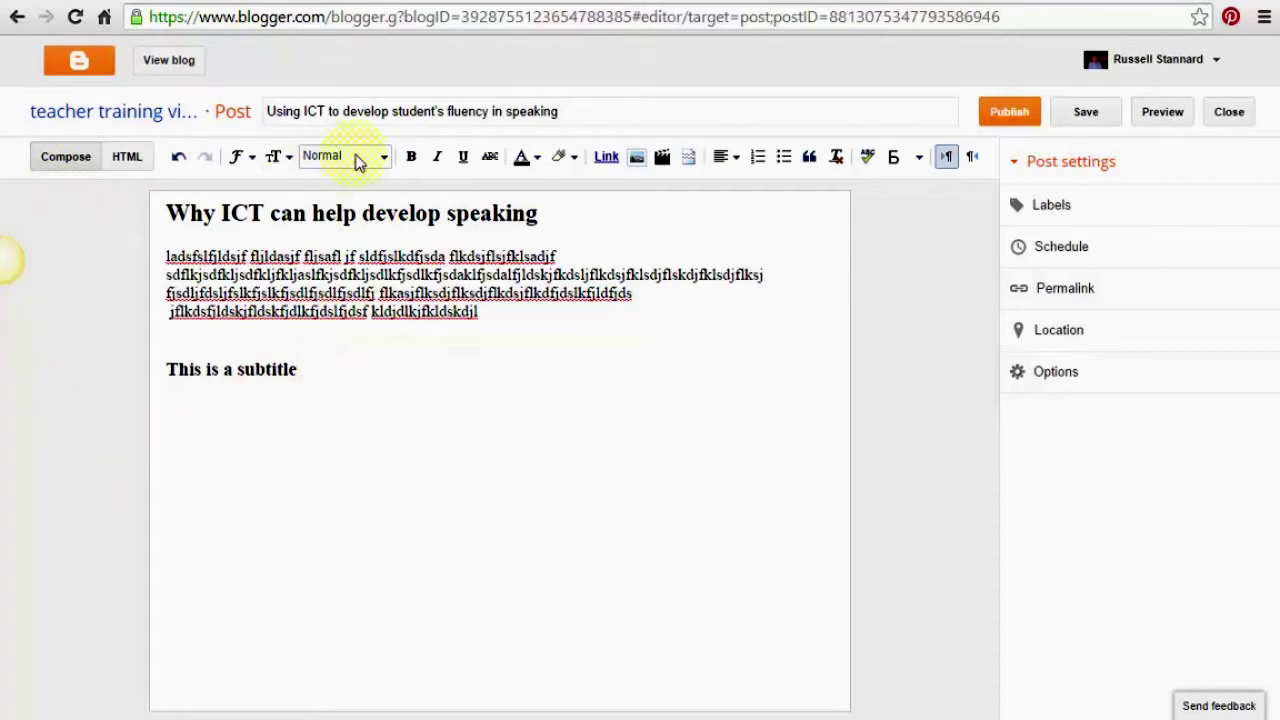
pyautogui.write('jfdsljadslfjslfjsldfj')
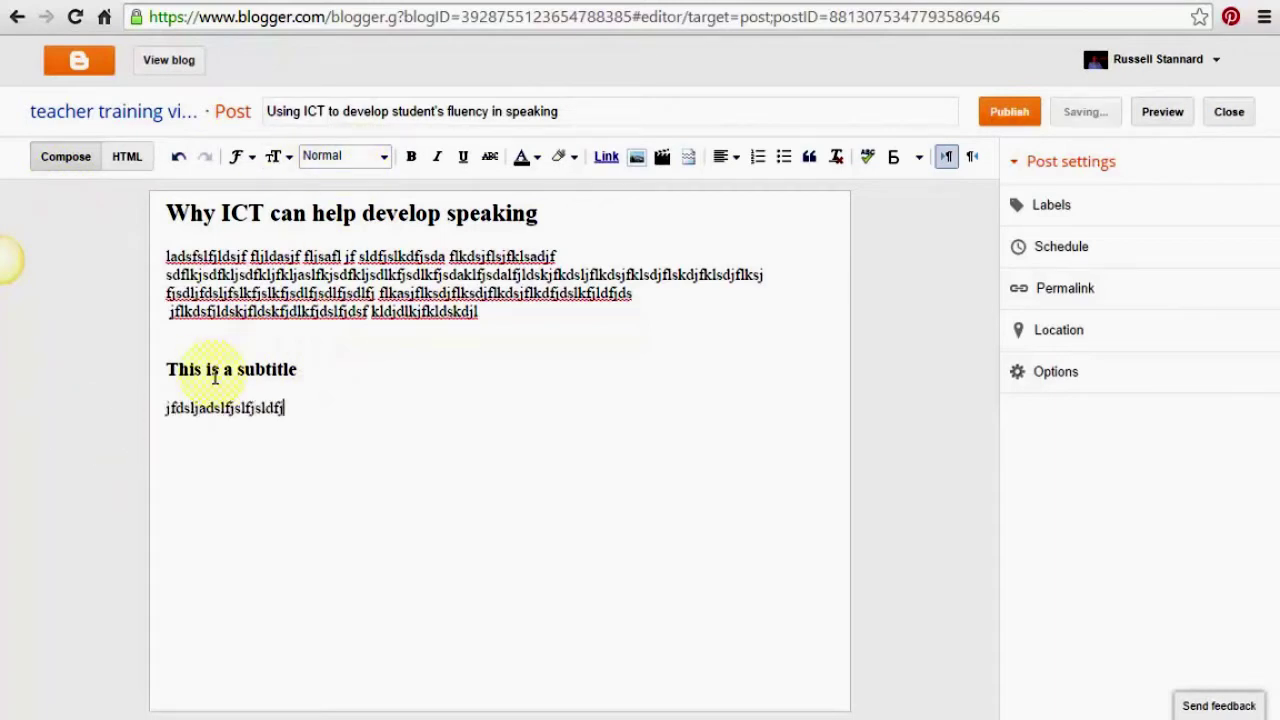
pyautogui.write('lsjflsdjflsdjflkdsjfklsdjf flkjadsflkjsdalfkjsdlfk')
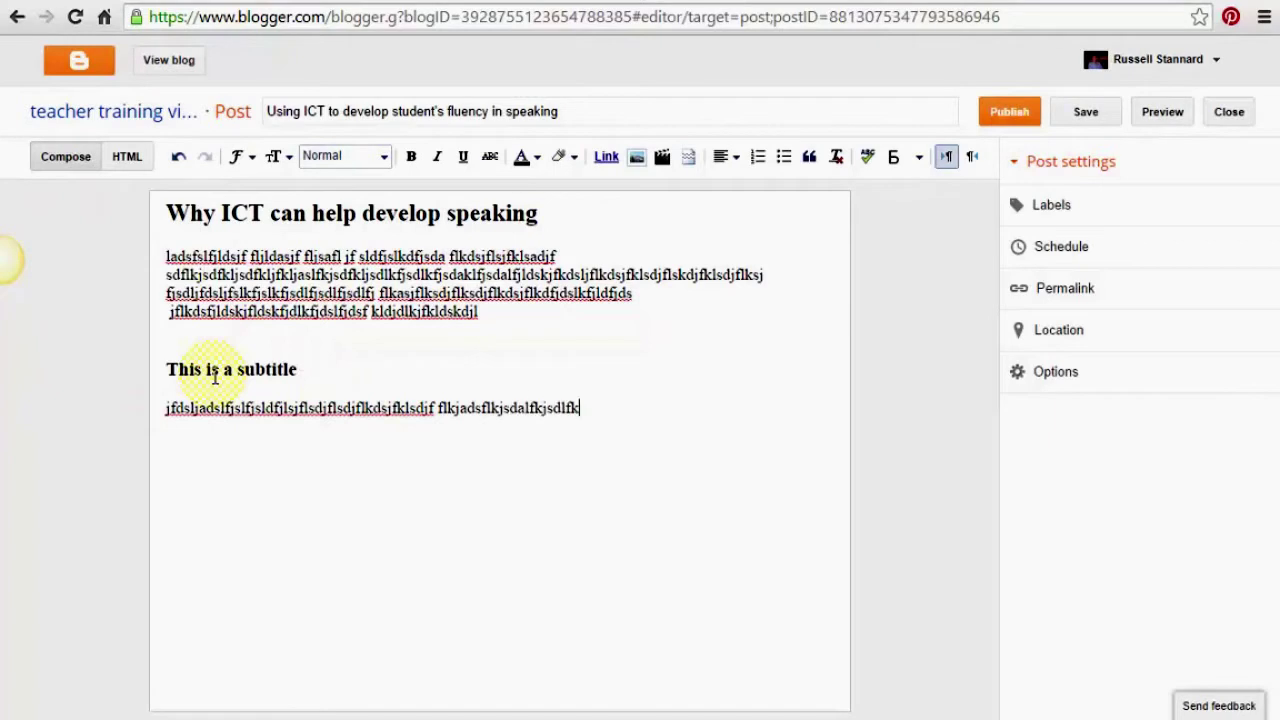
pyautogui.write('jdsflkjsdflkkdsjfljdsfkljsdflkdflksadjfkldsajflkdjf')
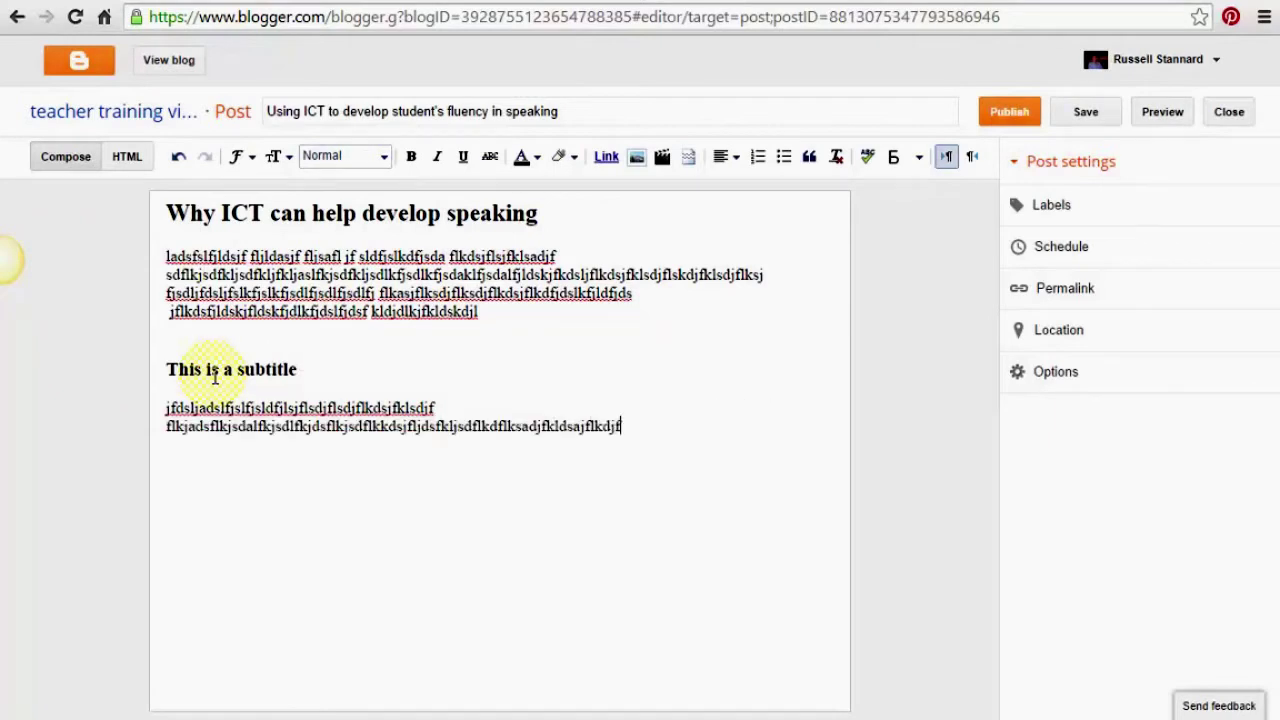
pyautogui.write('lkdsjfdklj flksdjflkdsjfldskfjdskljfldkfjdlk')
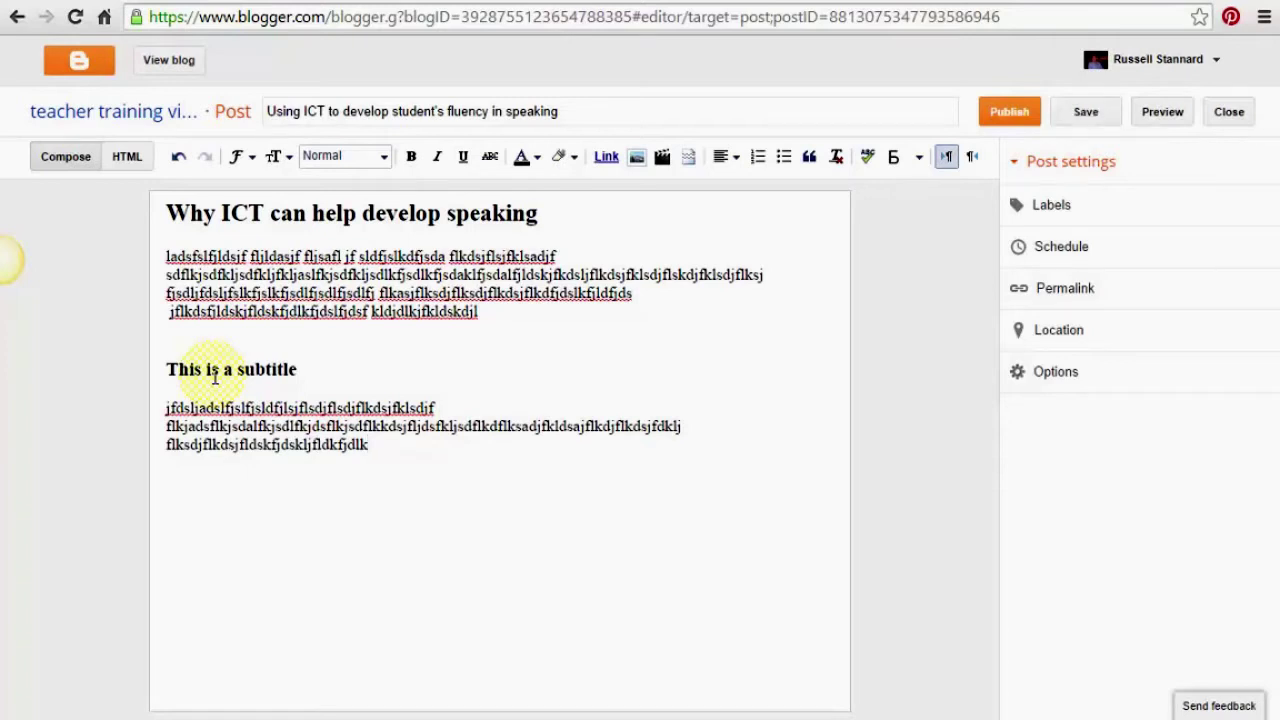
pyautogui.press('Return')
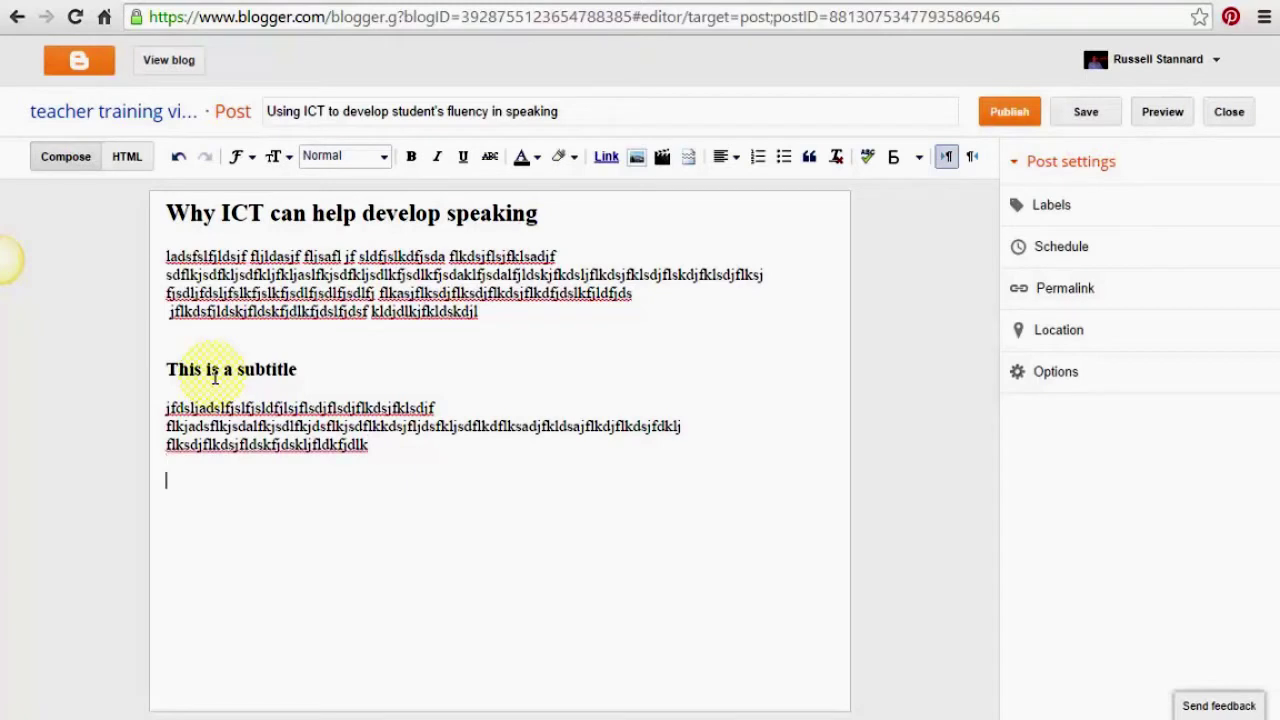
# Try a second Subheading 'This is a second subtitle', then undo its filler and delete it
pyautogui.write('This is a second su')
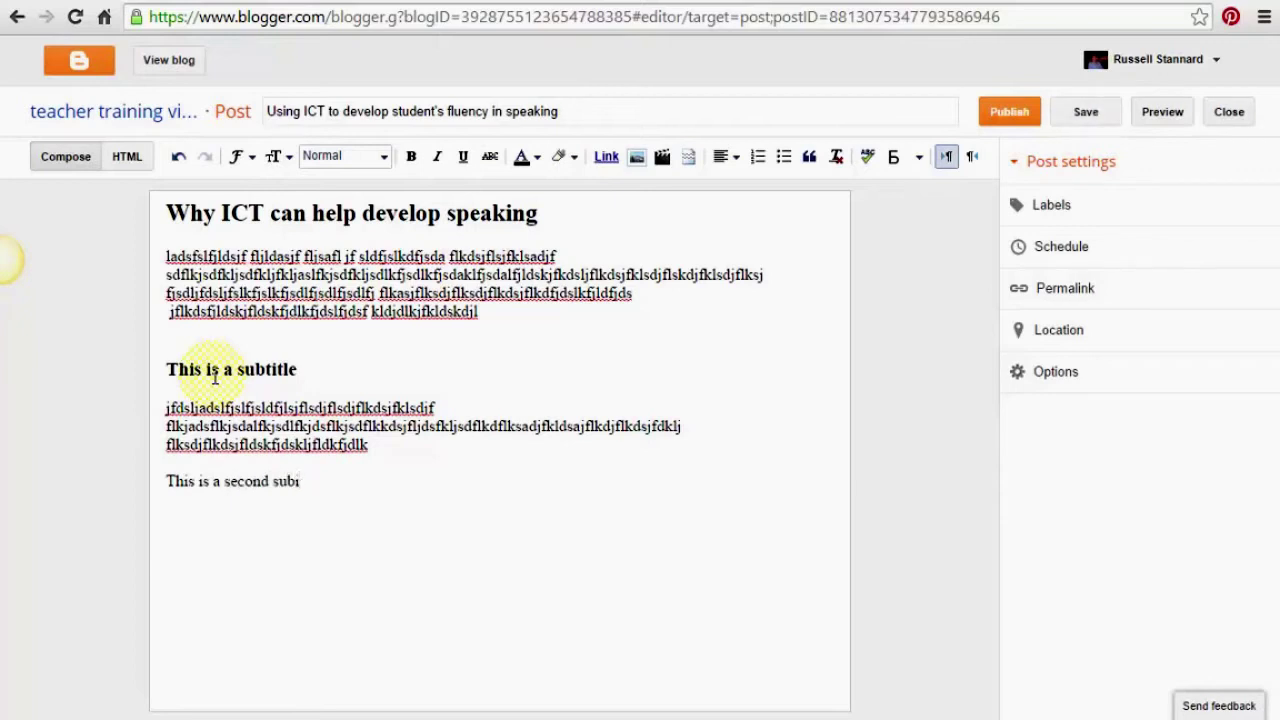
pyautogui.write('btitle')
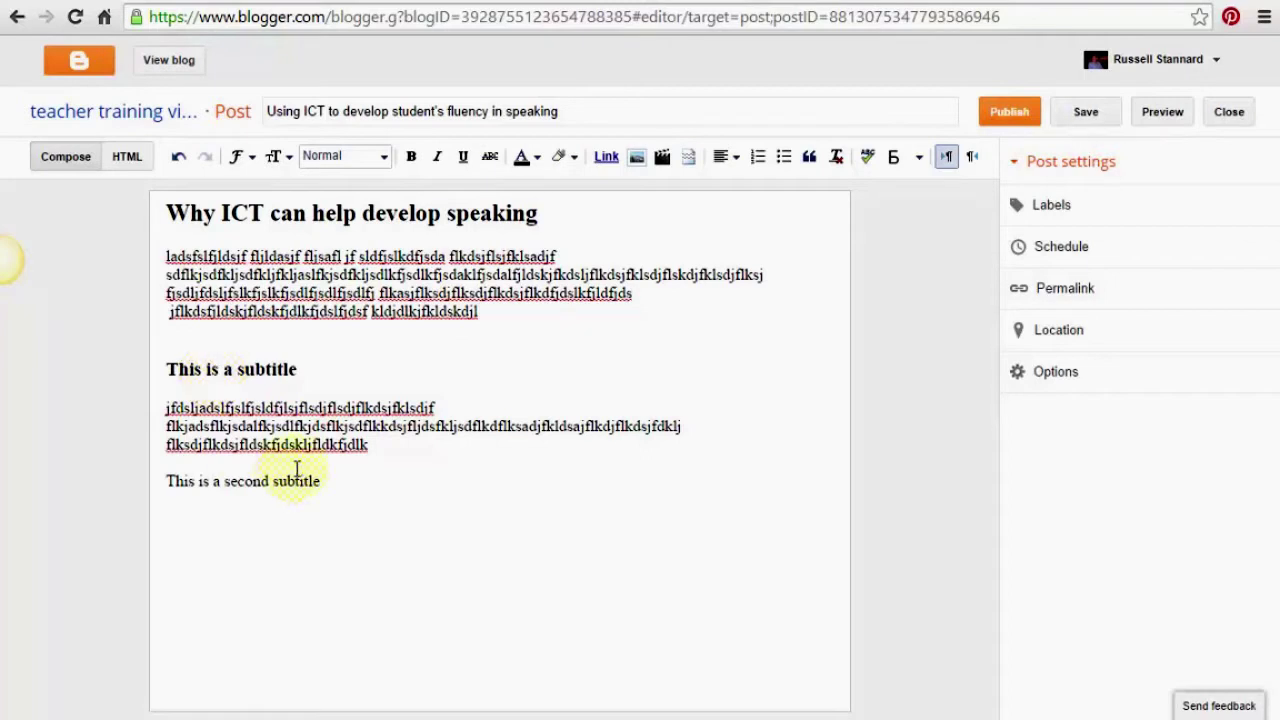
pyautogui.moveTo(334, 480); pyautogui.dragTo(166, 481)
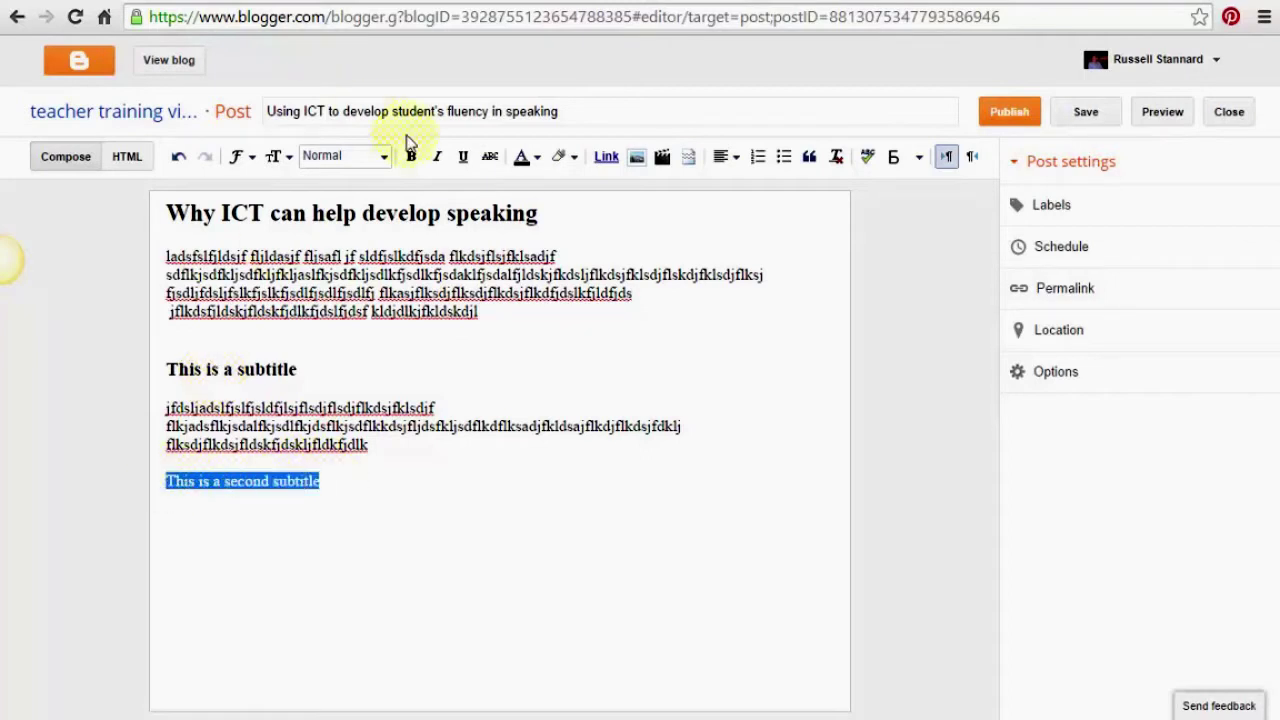
pyautogui.click(384, 163)
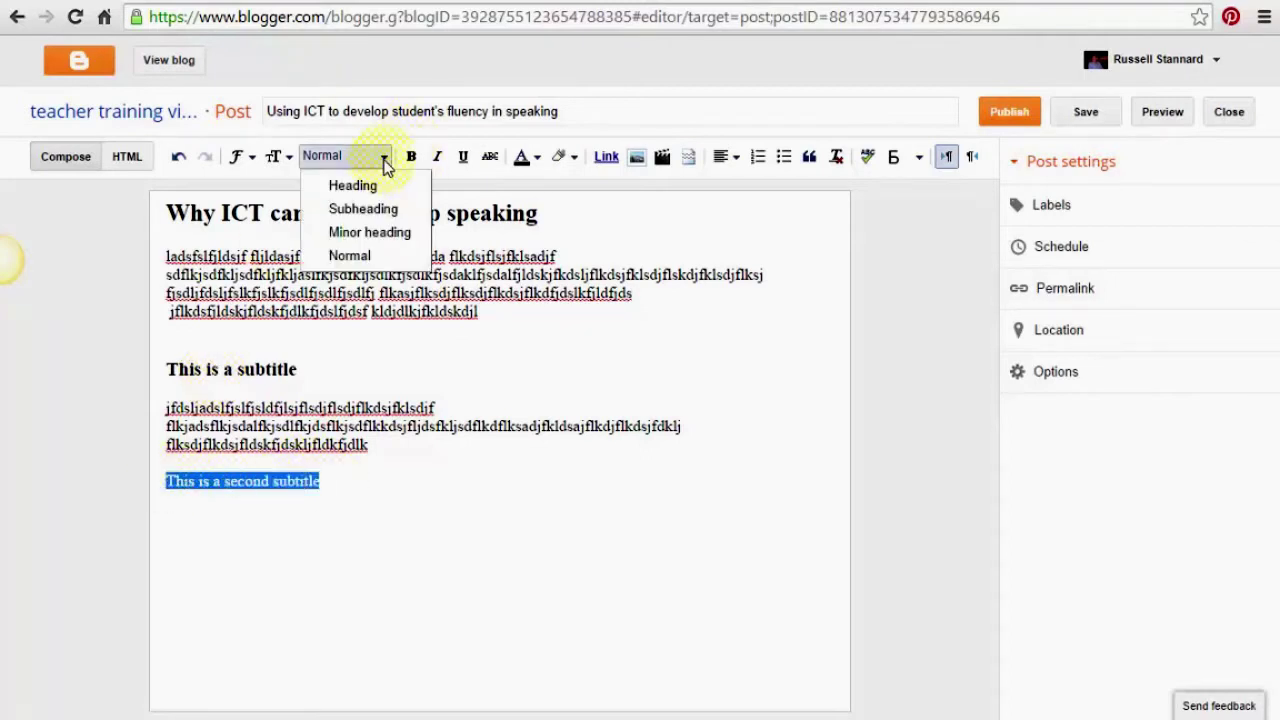
pyautogui.click(366, 208)
pyautogui.click(385, 511)
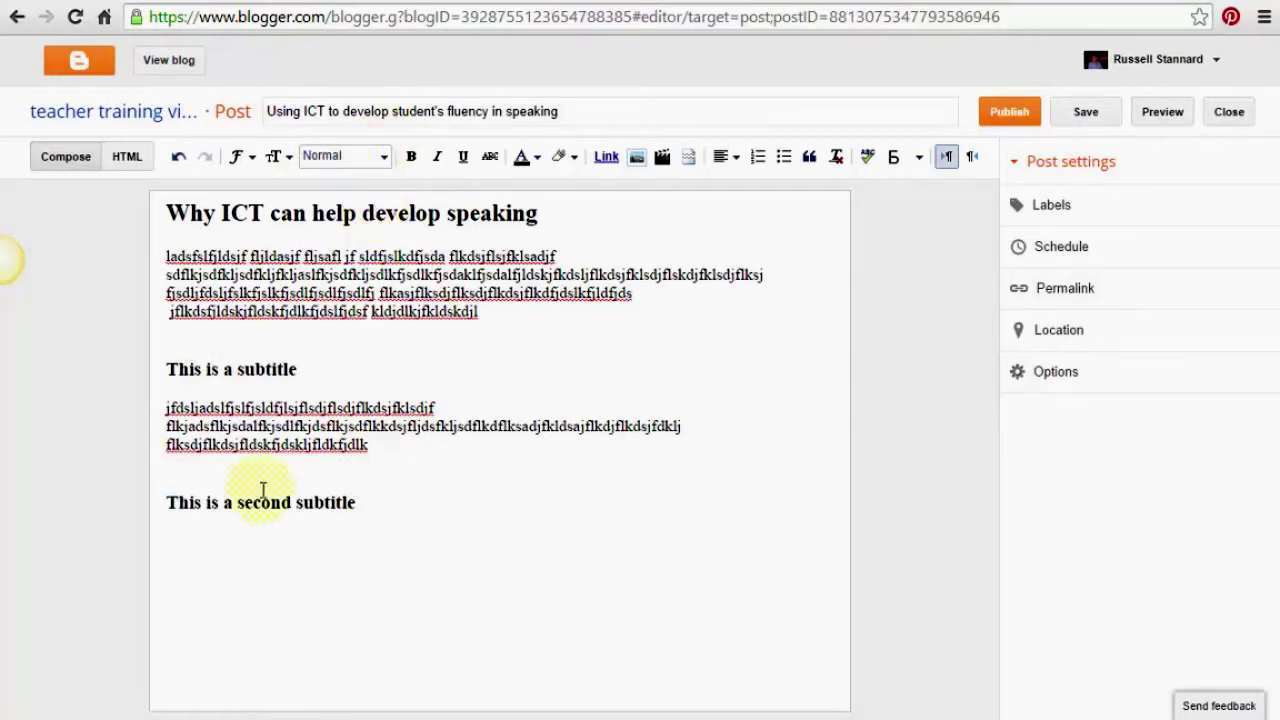
pyautogui.write('flljsad;fjsd;fjds;lfjds;lfjsd;jfsd;lljf;sdj')
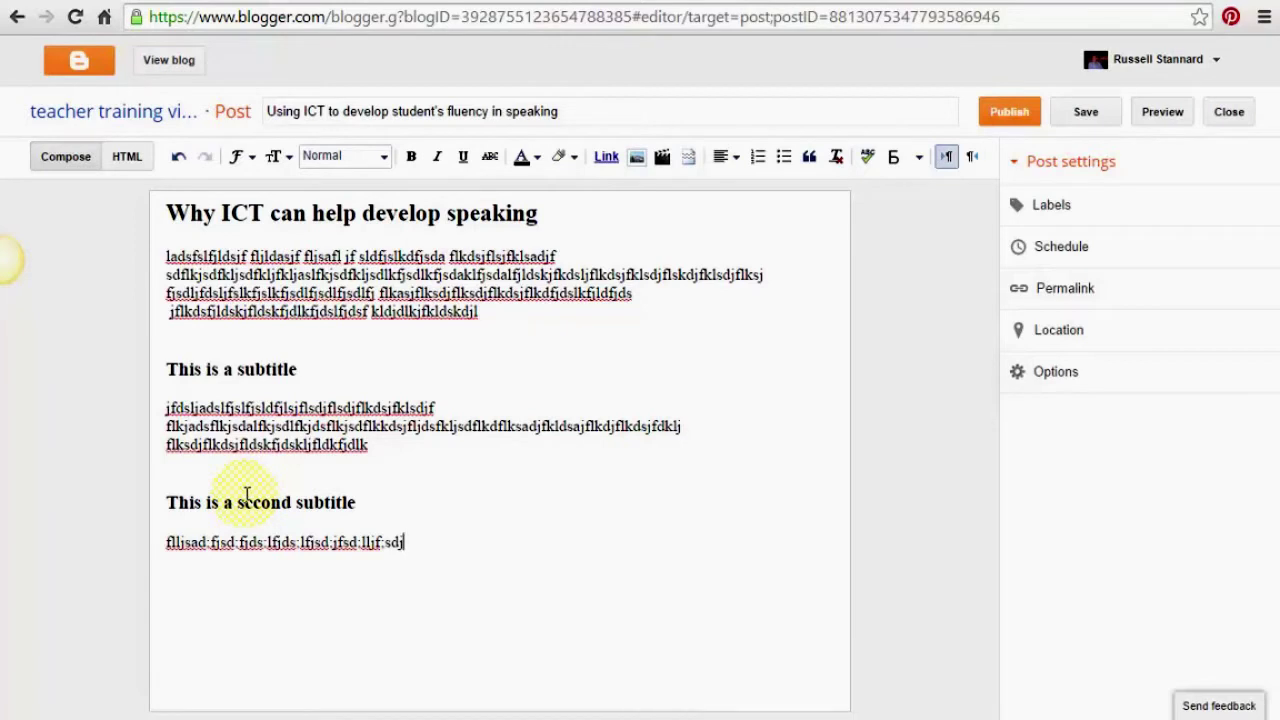
pyautogui.hotkey('ctrl', 'z')
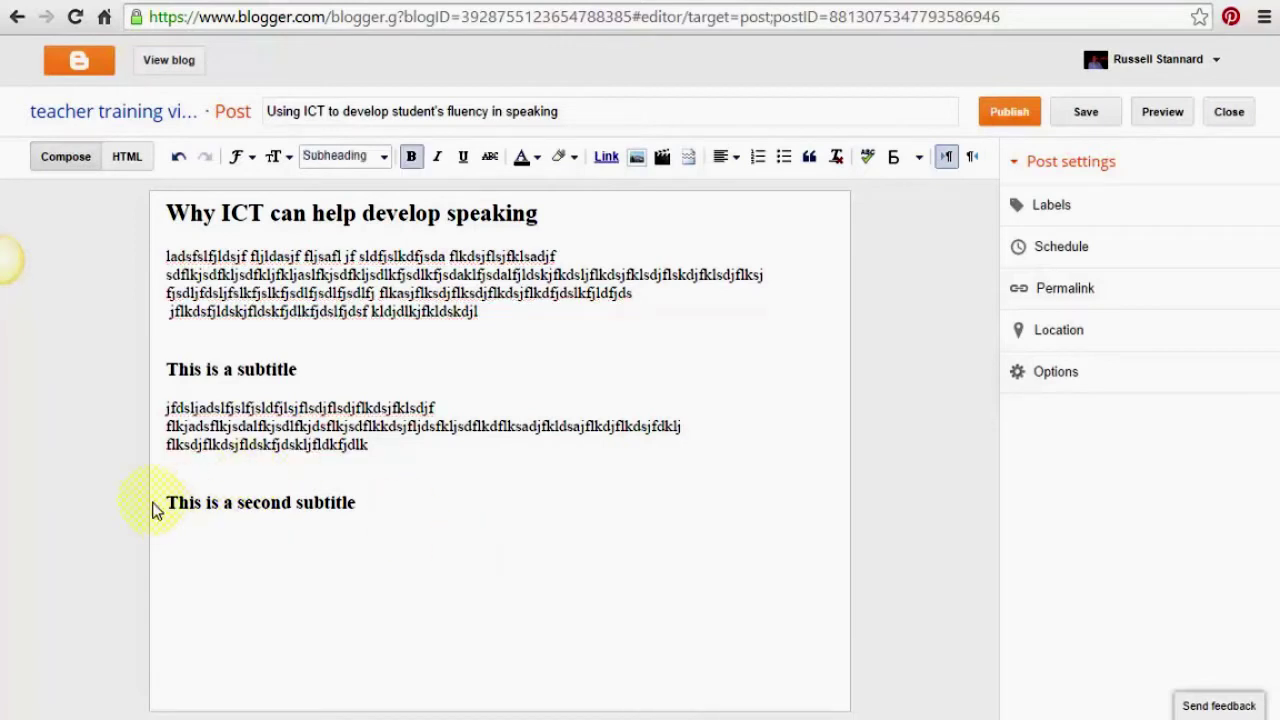
pyautogui.moveTo(168, 502); pyautogui.dragTo(448, 508)
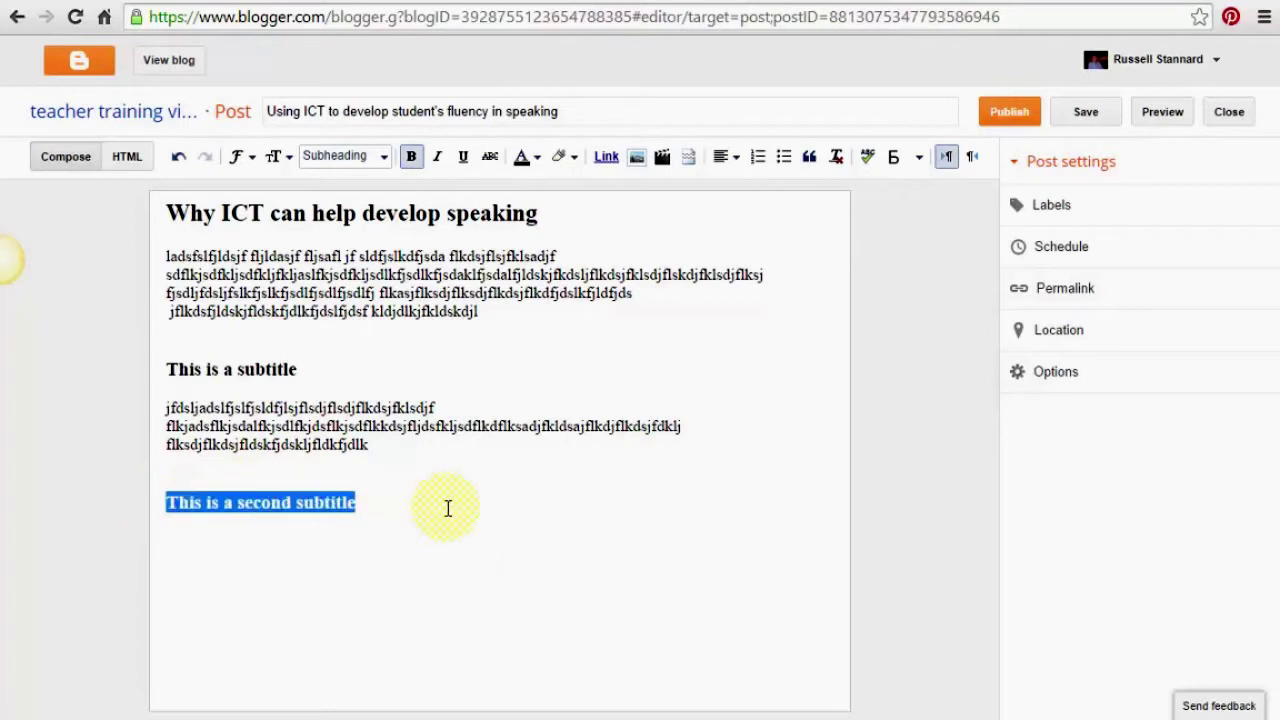
pyautogui.press('Delete')
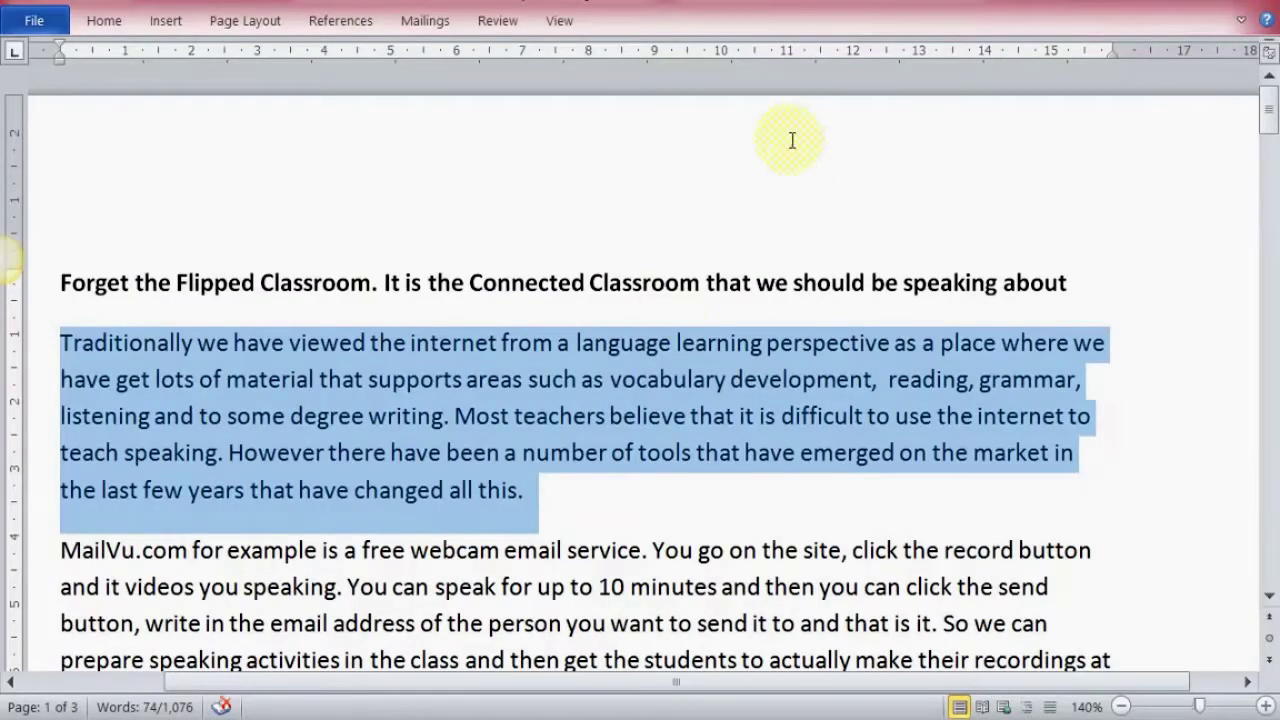
# Copy the 'Forget the Flipped Classroom' heading and first paragraph from the Word article
pyautogui.click(789, 140)
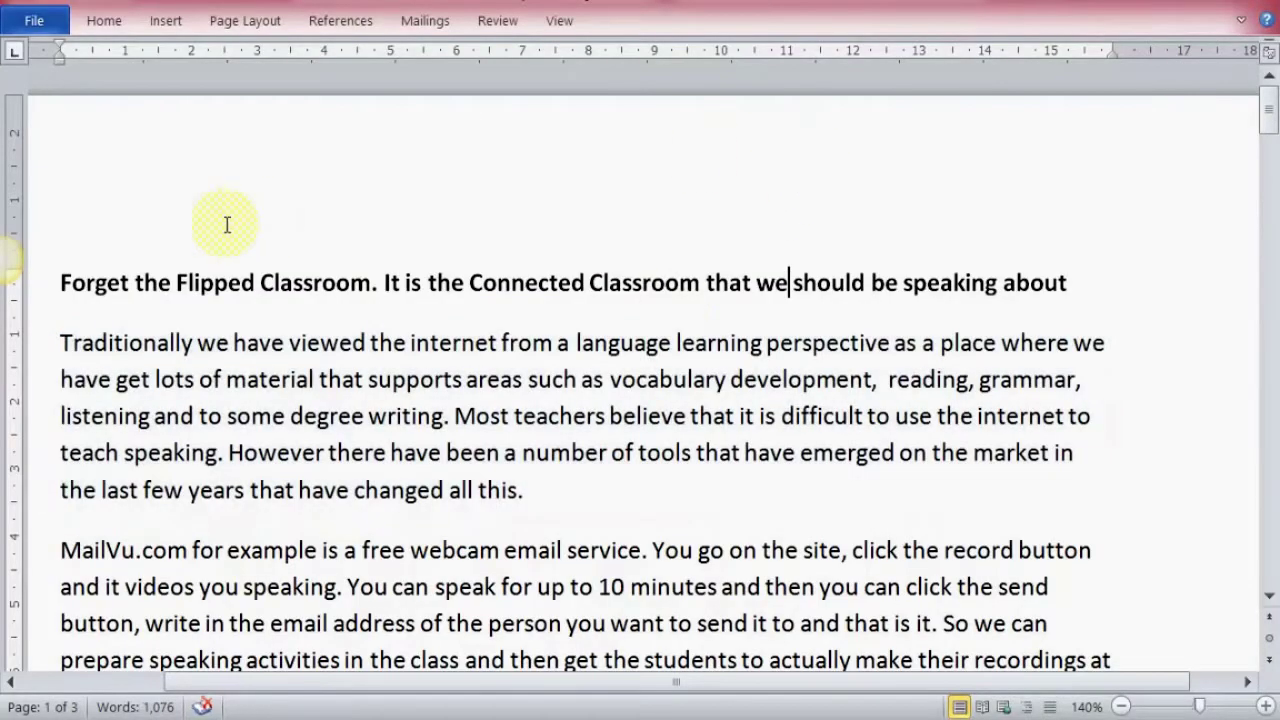
pyautogui.moveTo(60, 282); pyautogui.dragTo(530, 485)
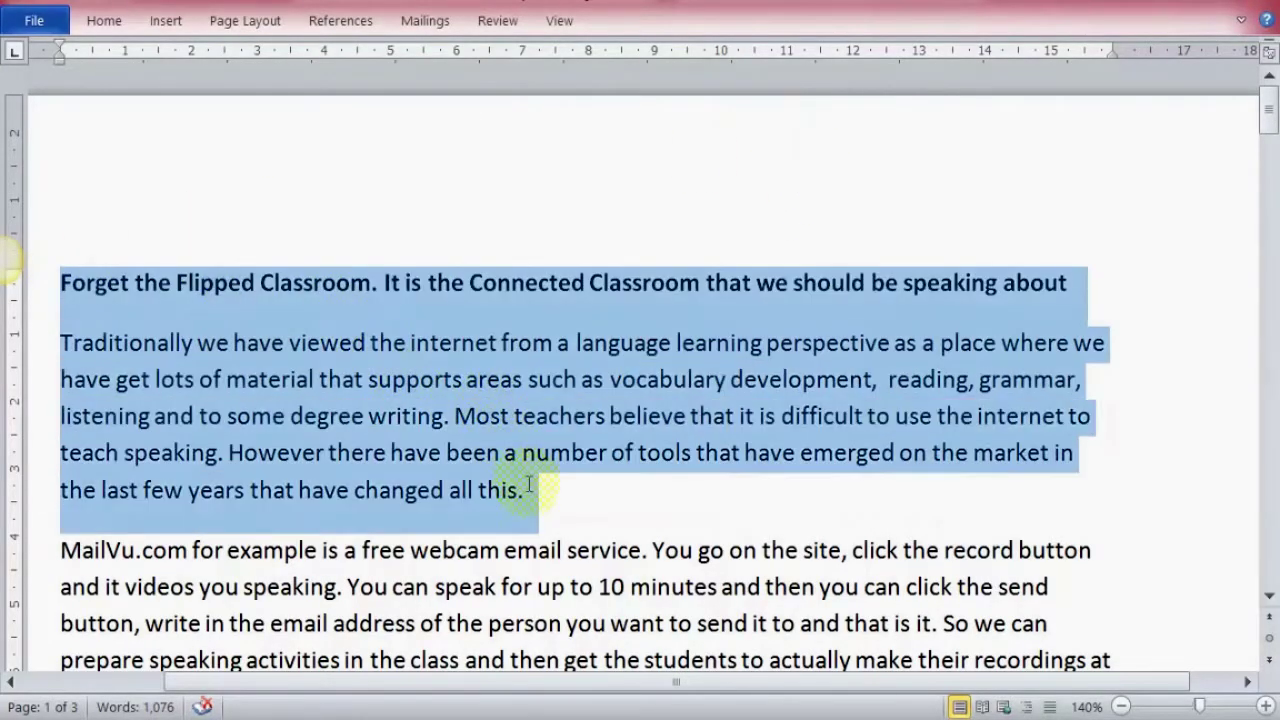
pyautogui.rightClick(500, 348)
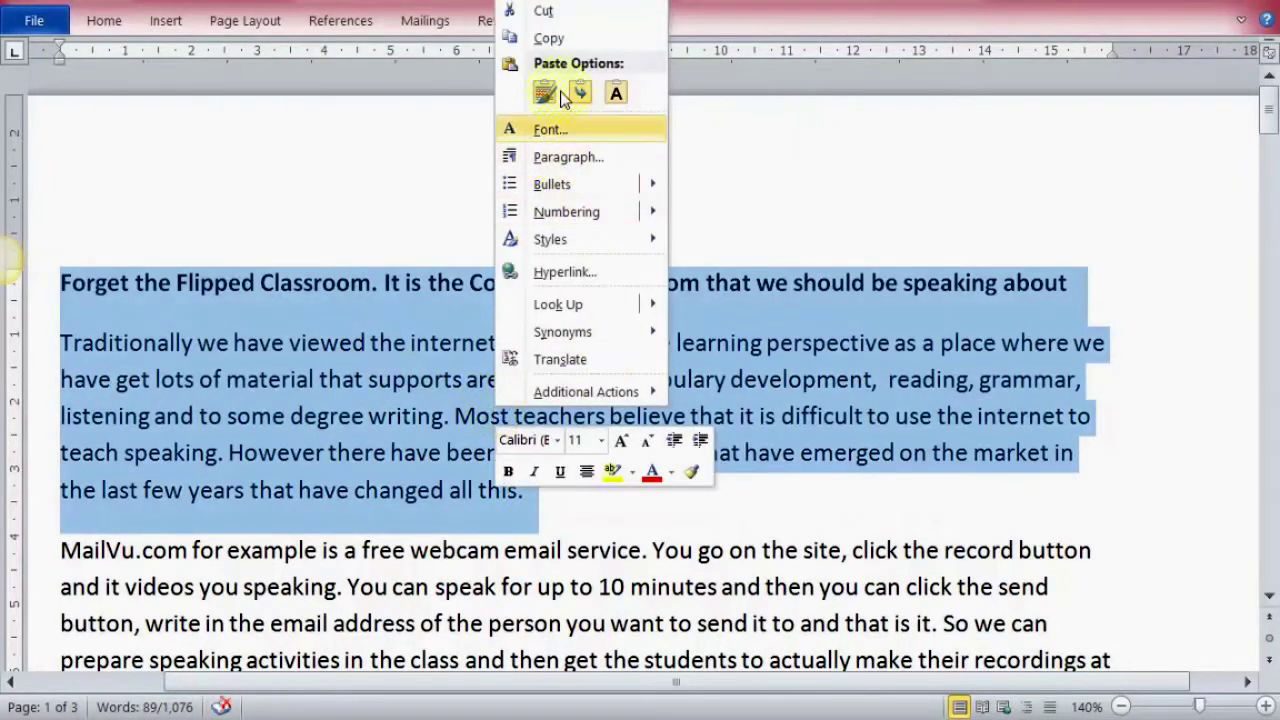
pyautogui.click(545, 37)
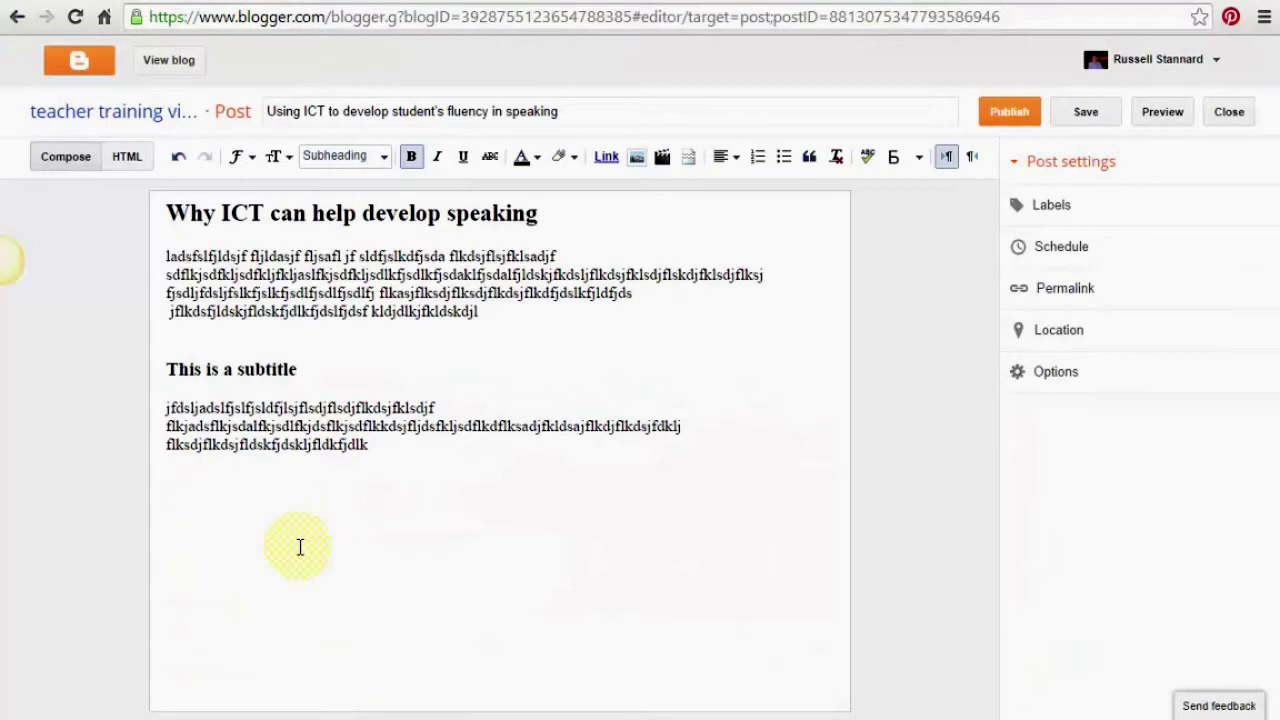
# Paste the Word heading and paragraph into the post and strip their formatting to plain text
pyautogui.hotkey('ctrl', 'v')
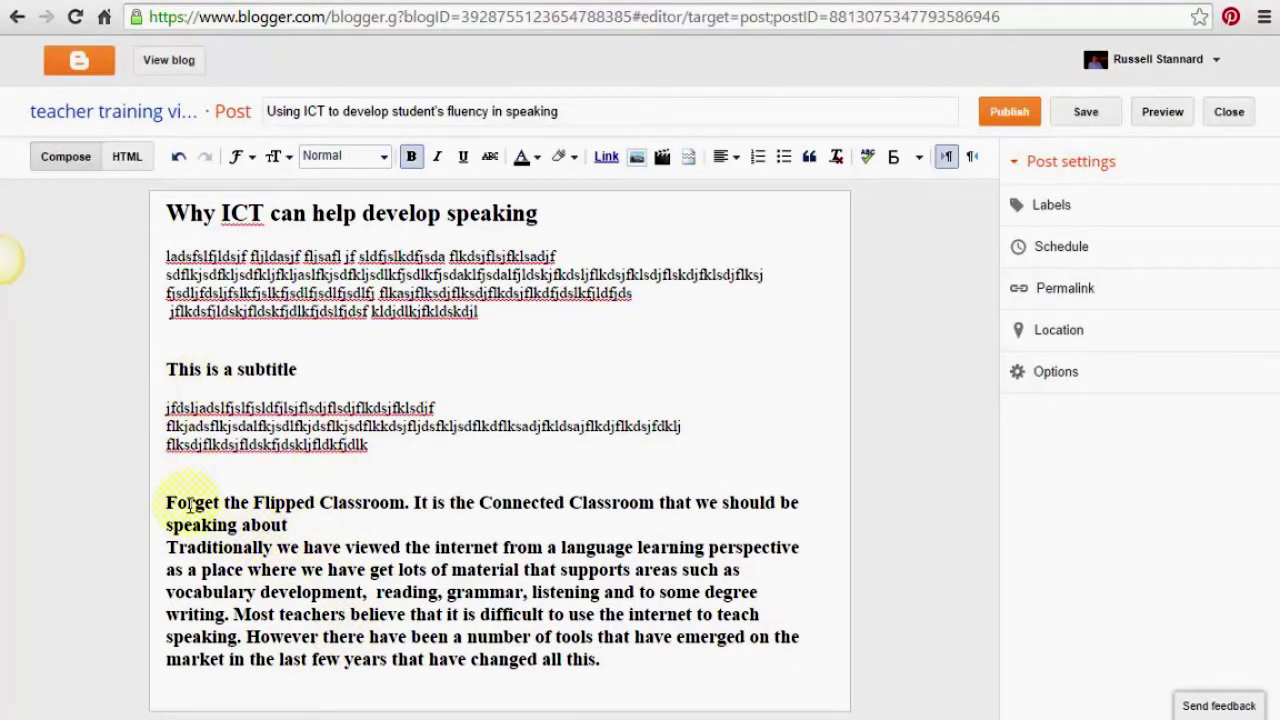
pyautogui.moveTo(166, 505); pyautogui.dragTo(661, 663)
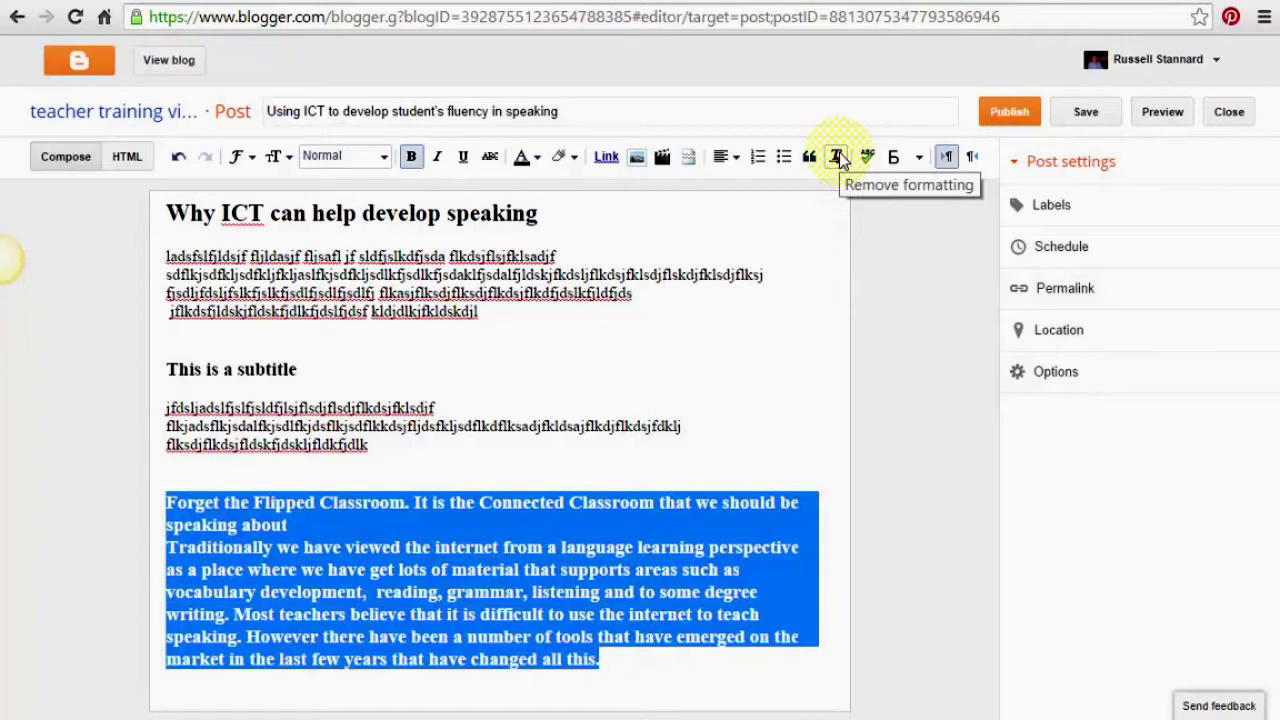
pyautogui.click(837, 158)
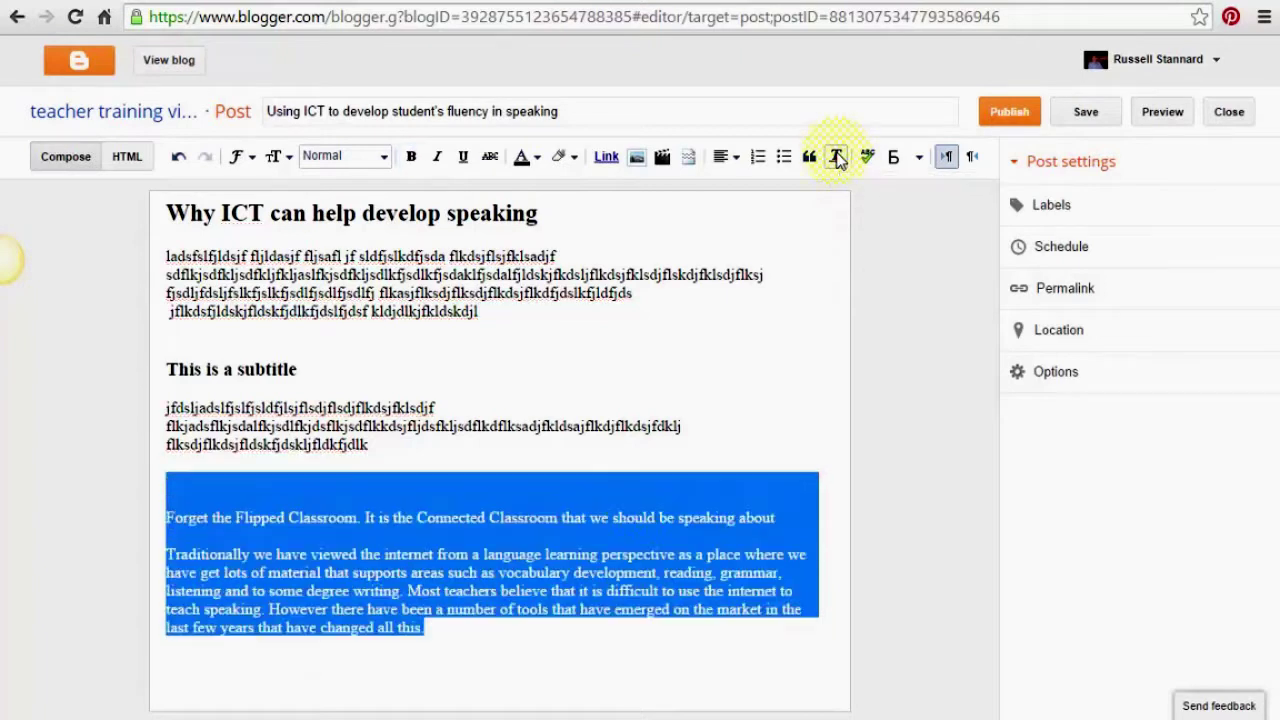
pyautogui.click(627, 517)
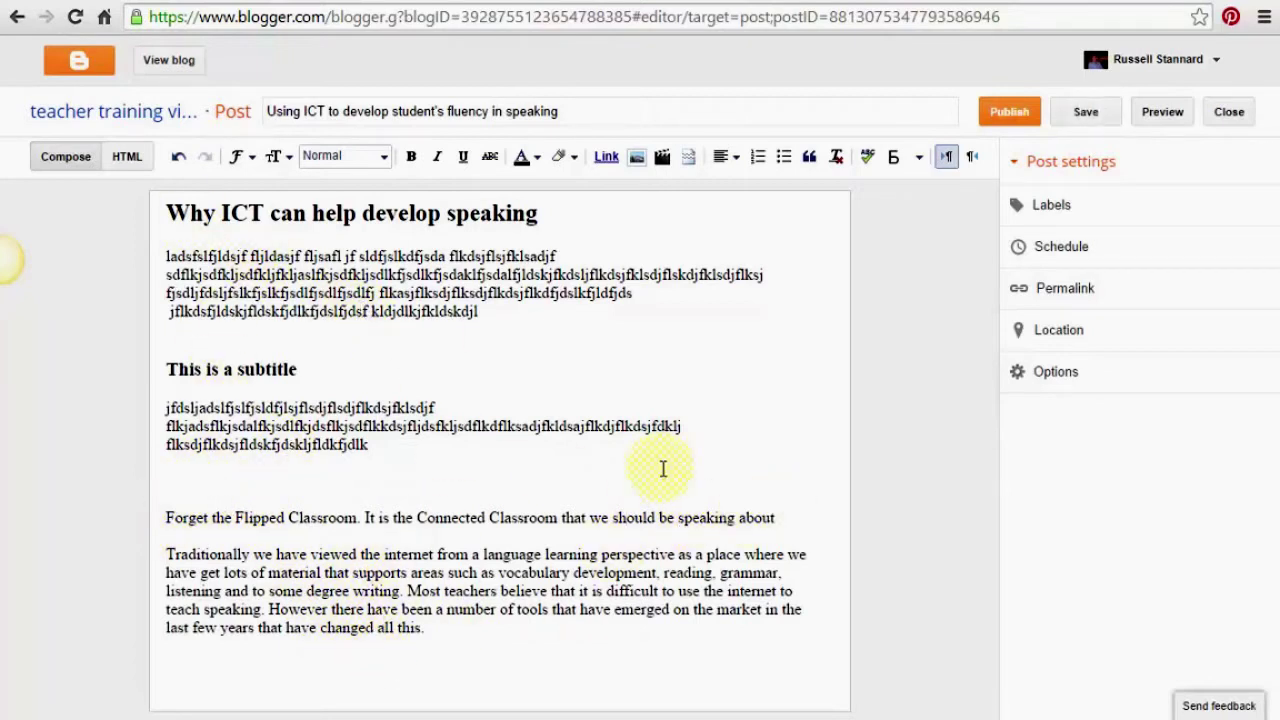
pyautogui.moveTo(776, 512); pyautogui.dragTo(131, 523)
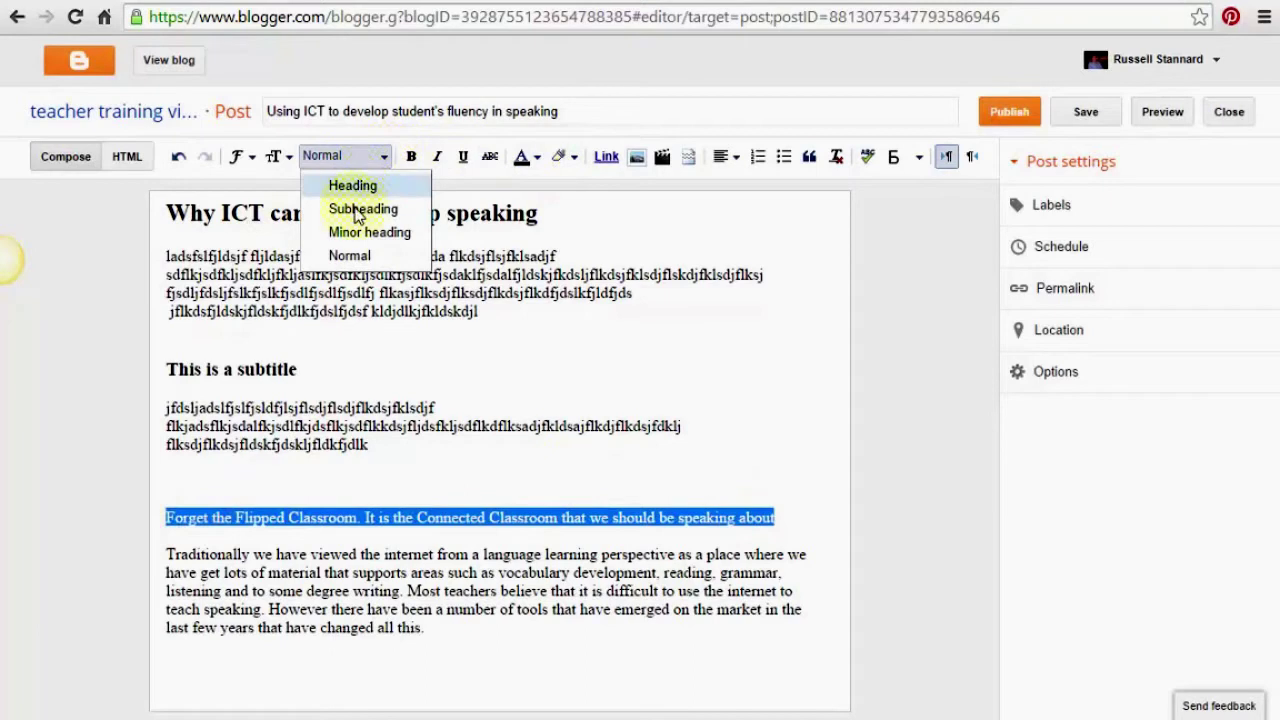
# Make the 'Forget the Flipped Classroom…' line a subheading and dismiss the Google Drive notification
pyautogui.click(364, 208)
pyautogui.click(325, 507)
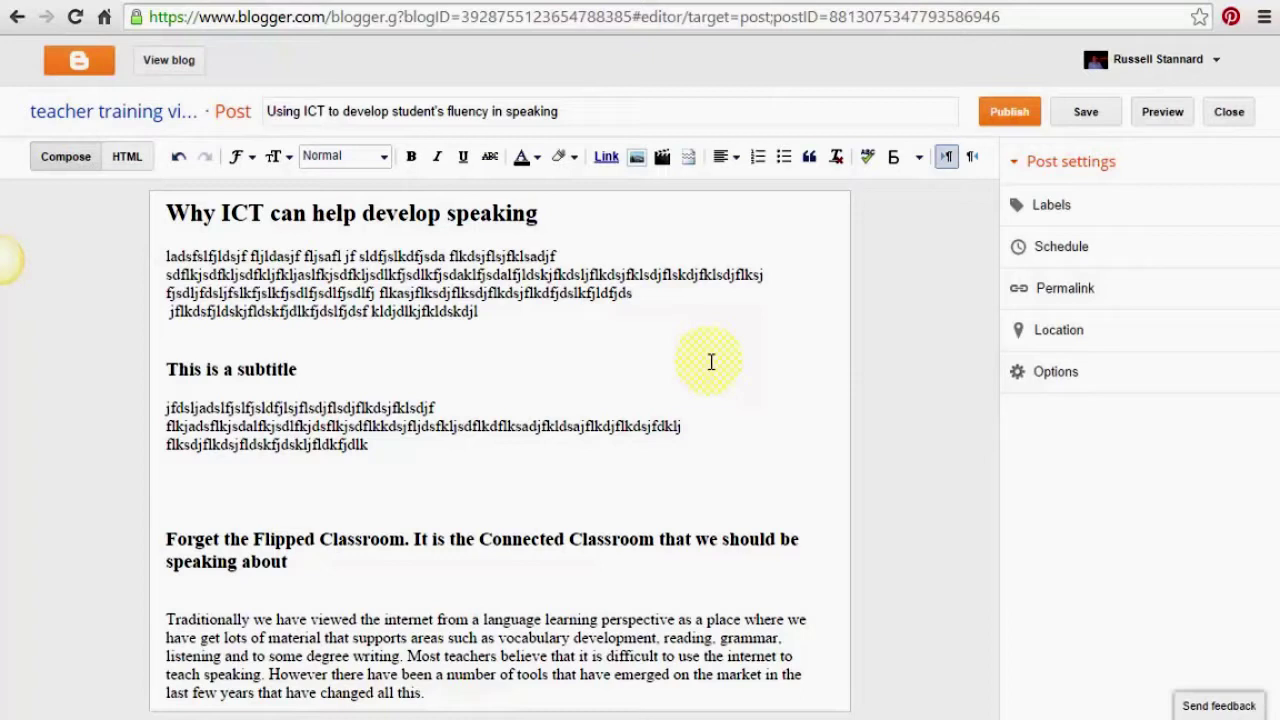
pyautogui.click(1062, 669)
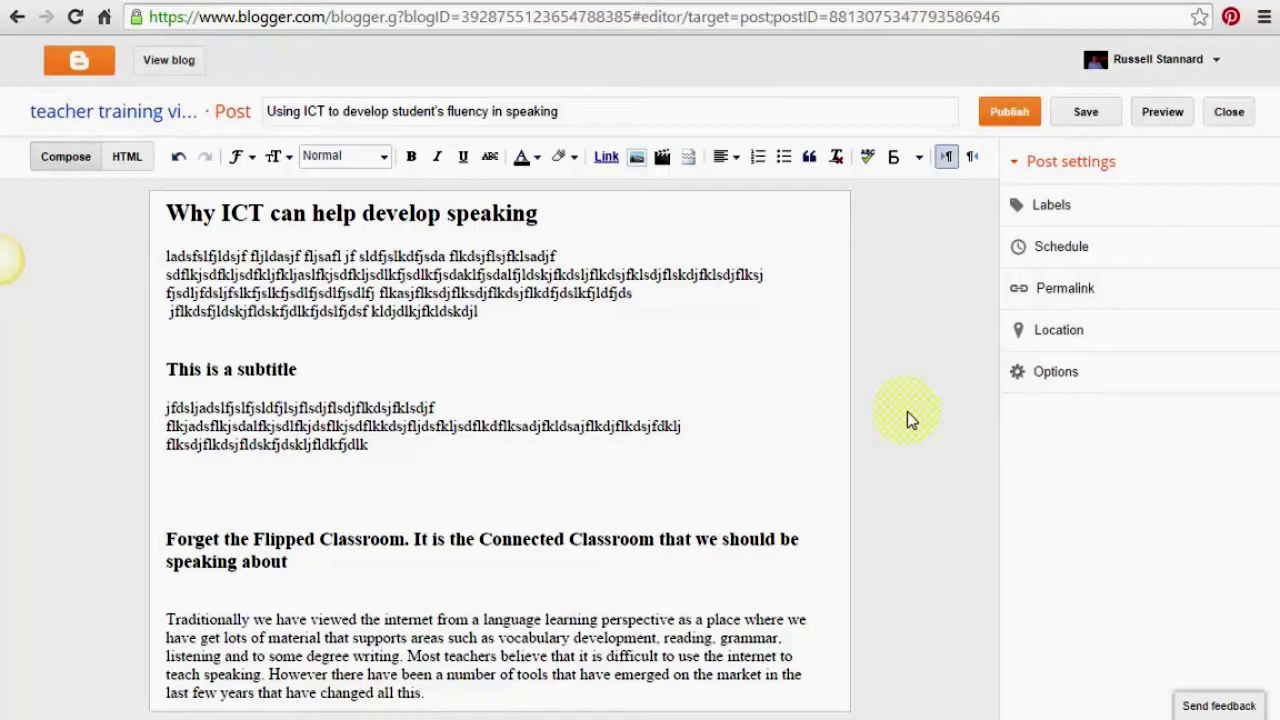
# Add the labels Speaking, Fluency and Communication to the post
pyautogui.click(1050, 205)
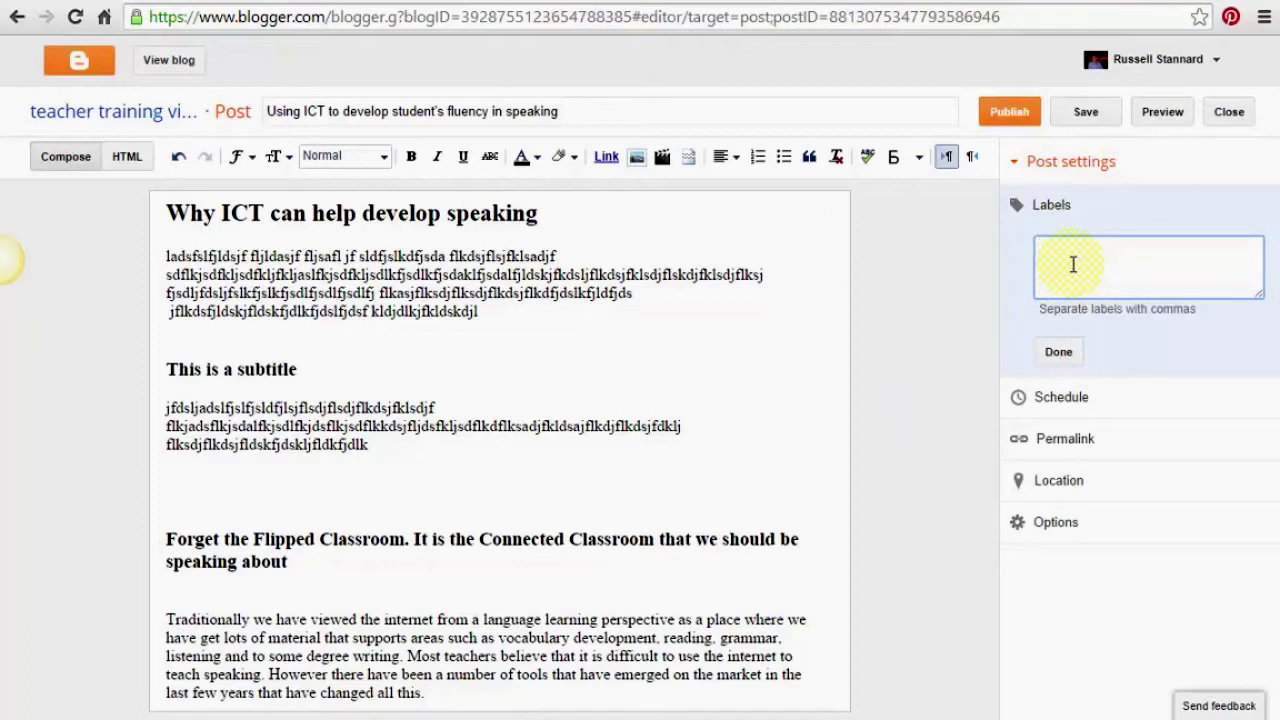
pyautogui.write('Speaking, Fluency, Communica')
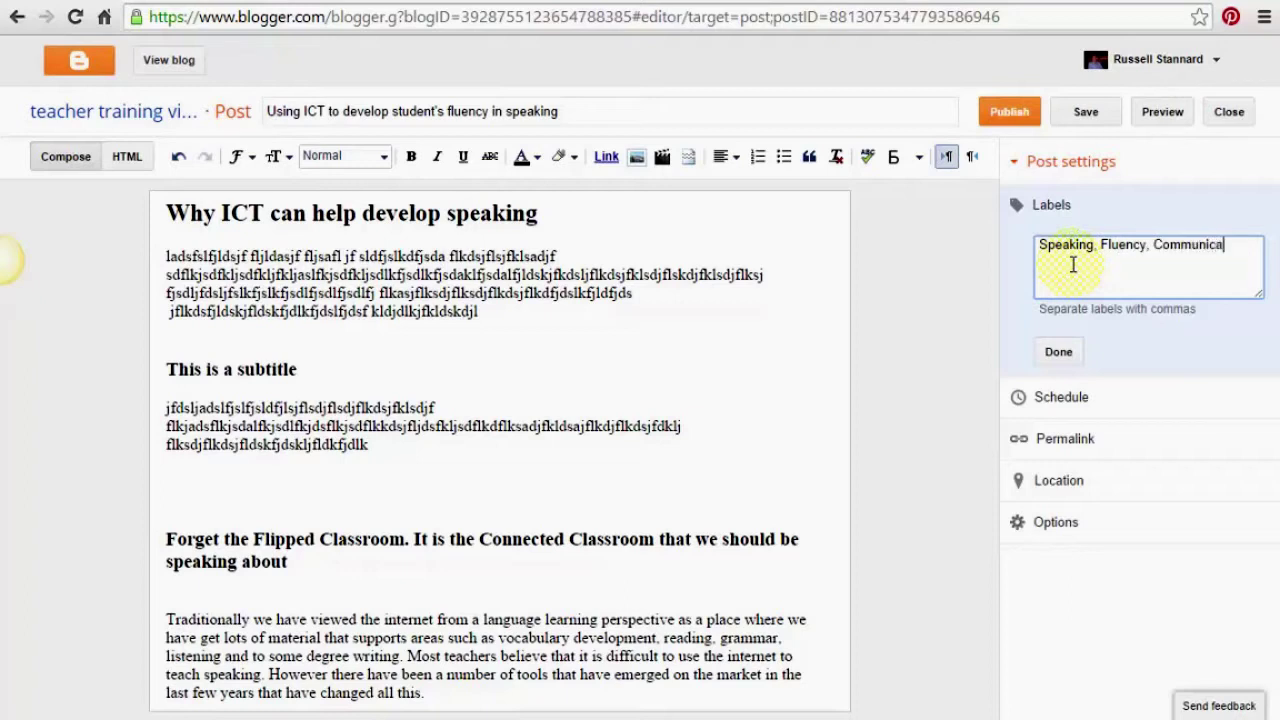
pyautogui.write('tion')
pyautogui.click(1059, 352)
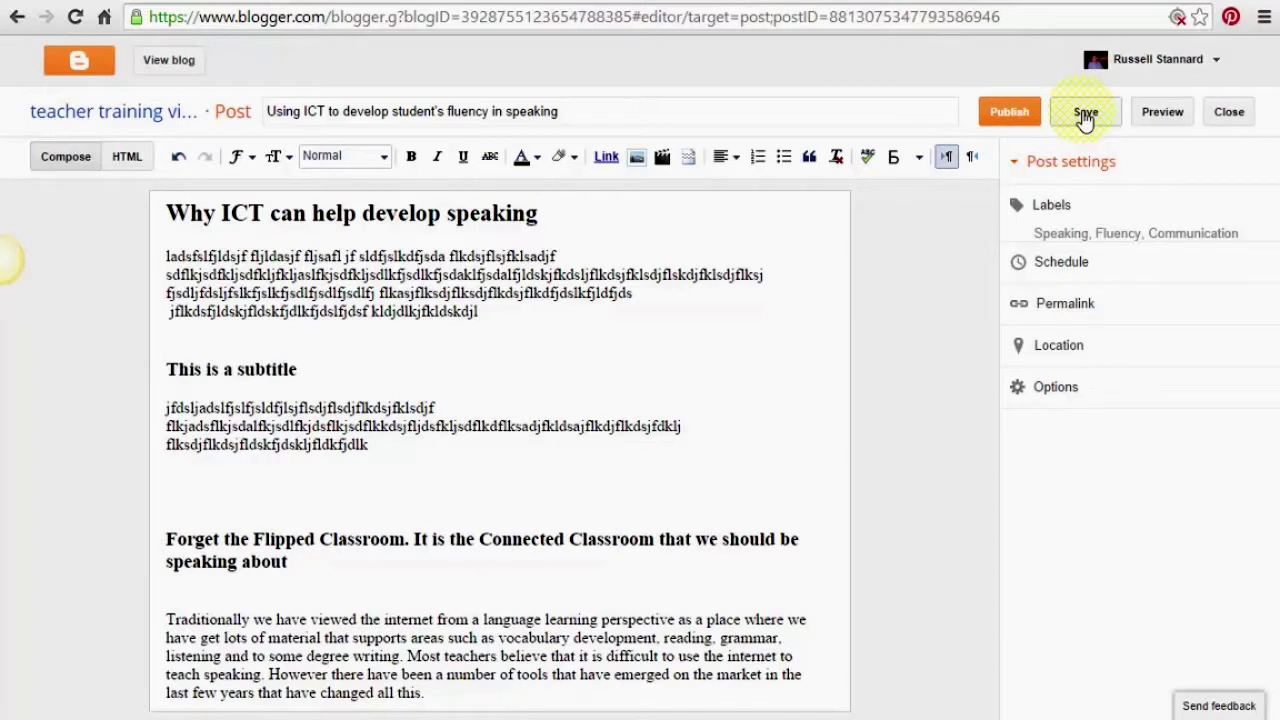
pyautogui.click(1163, 113)
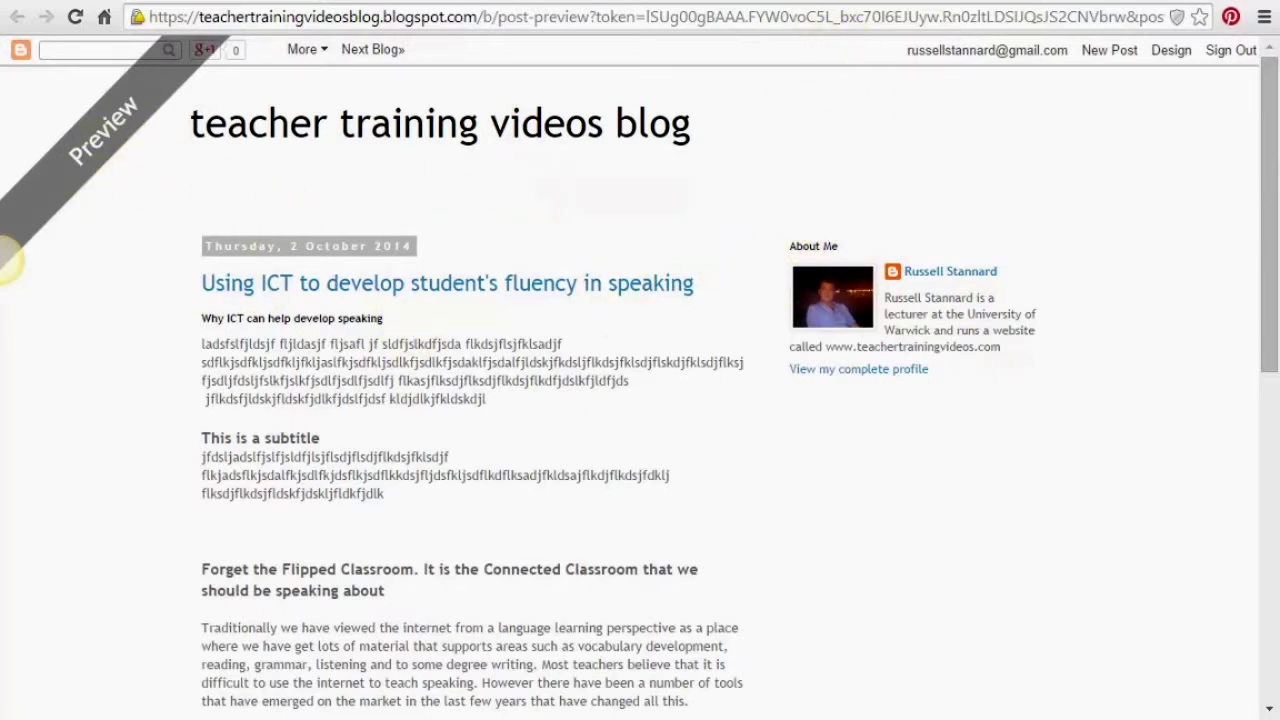
pyautogui.hotkey('ctrl', 'w')
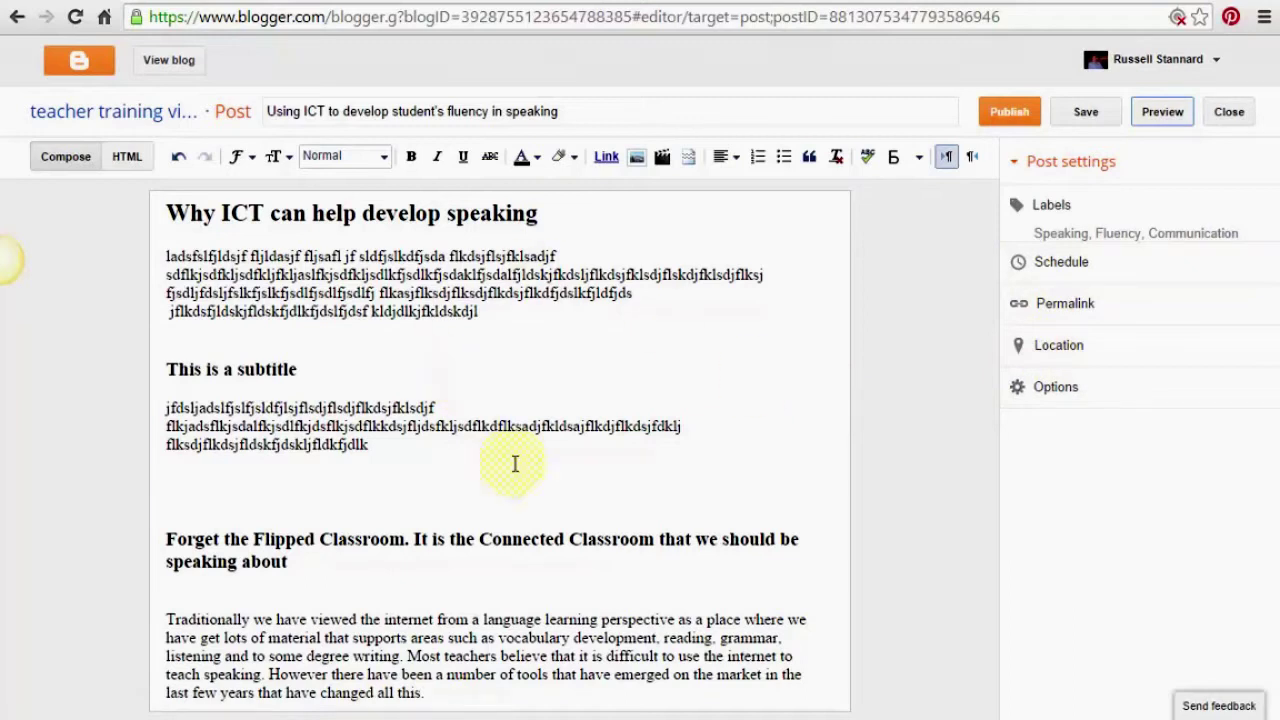
# Publish the post 'Using ICT to develop student's fluency in speaking'
pyautogui.click(1010, 112)
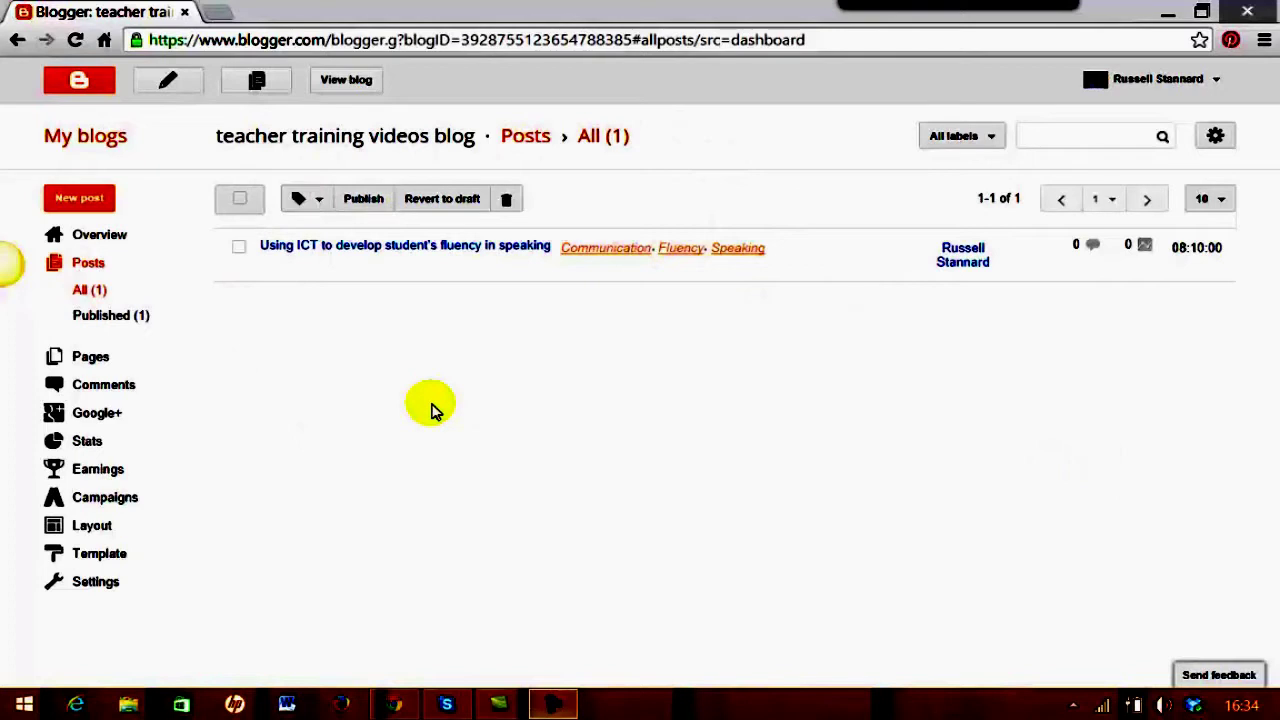
# Check the teacher training videos blog's posts list, then return to My blogs
pyautogui.click(80, 138)
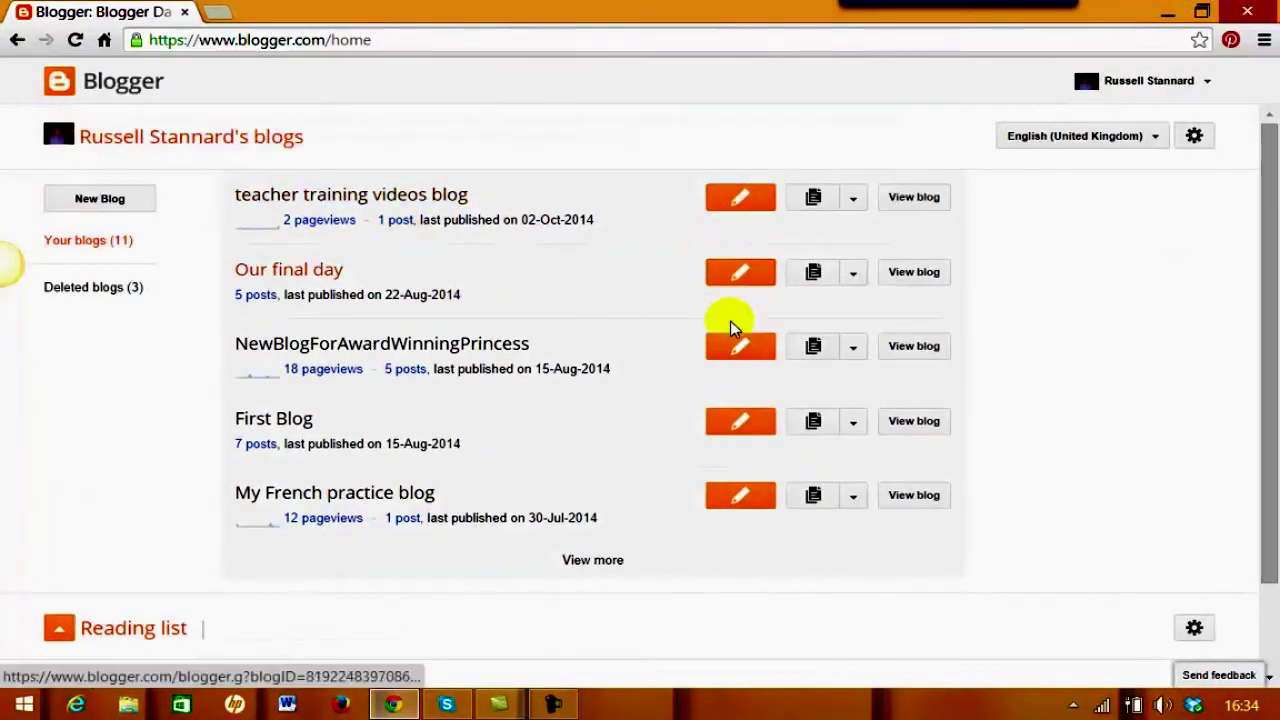
pyautogui.click(856, 205)
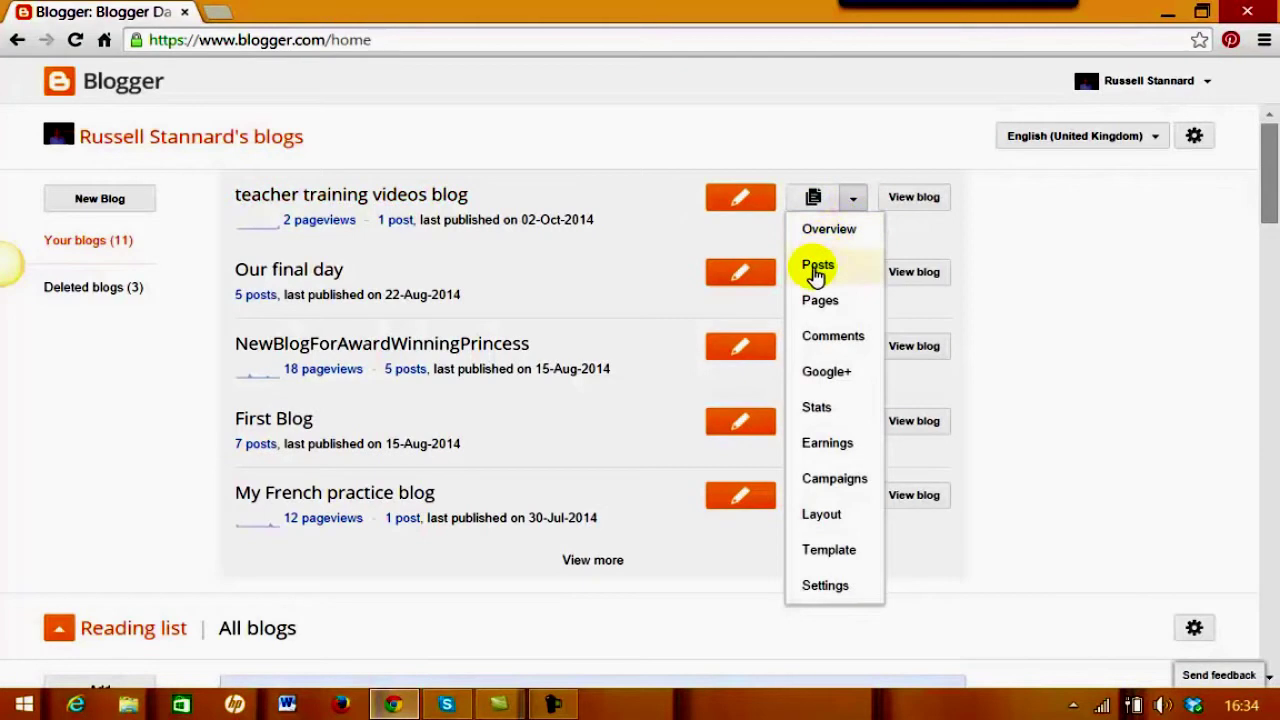
pyautogui.click(808, 266)
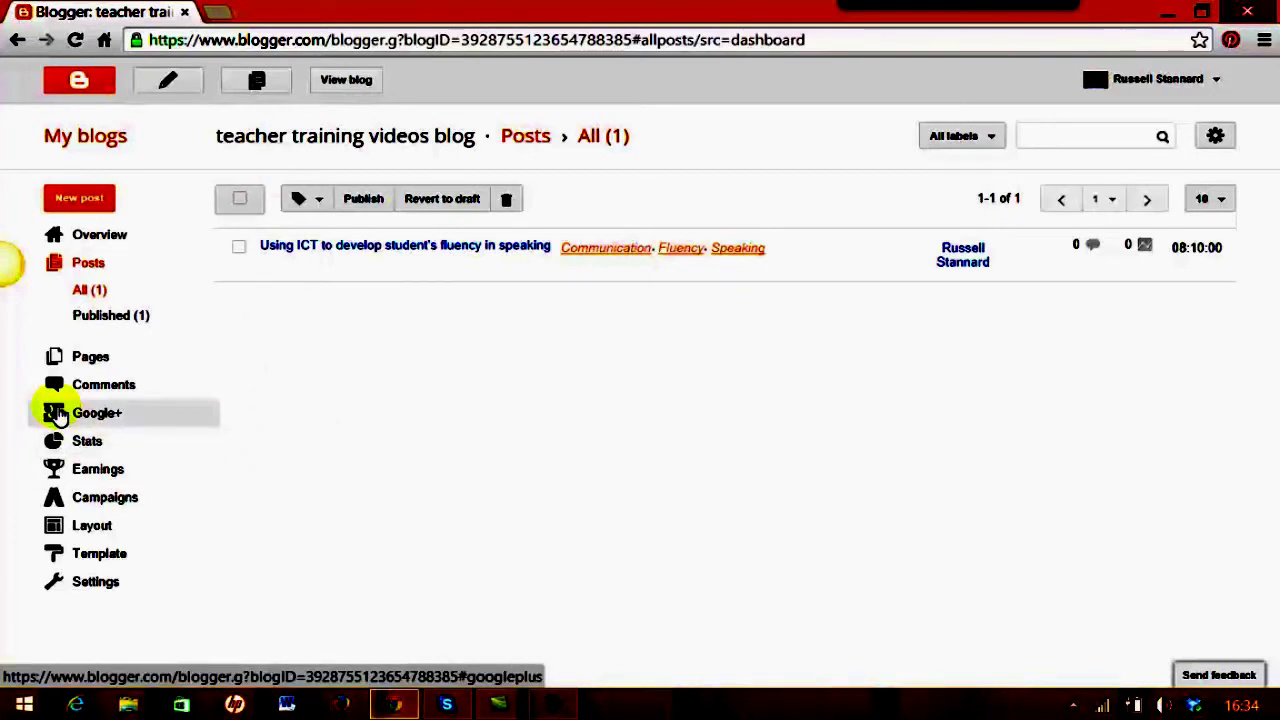
pyautogui.click(96, 144)
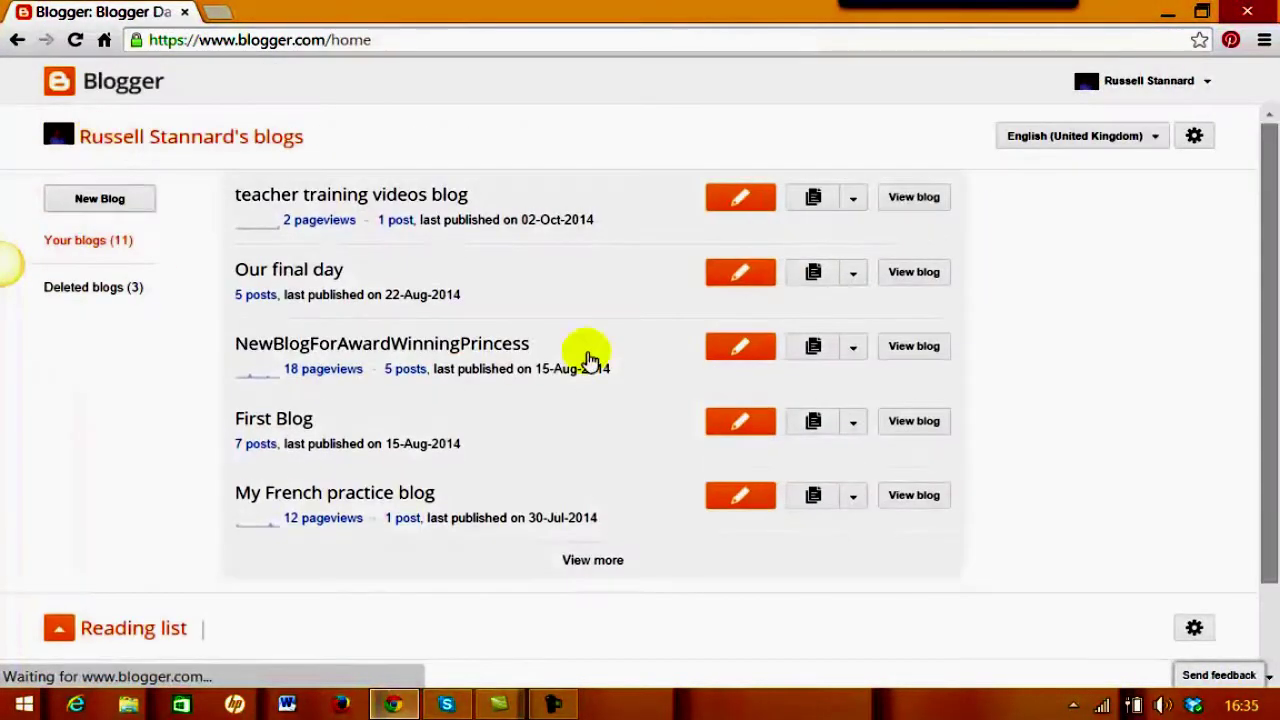
pyautogui.click(853, 200)
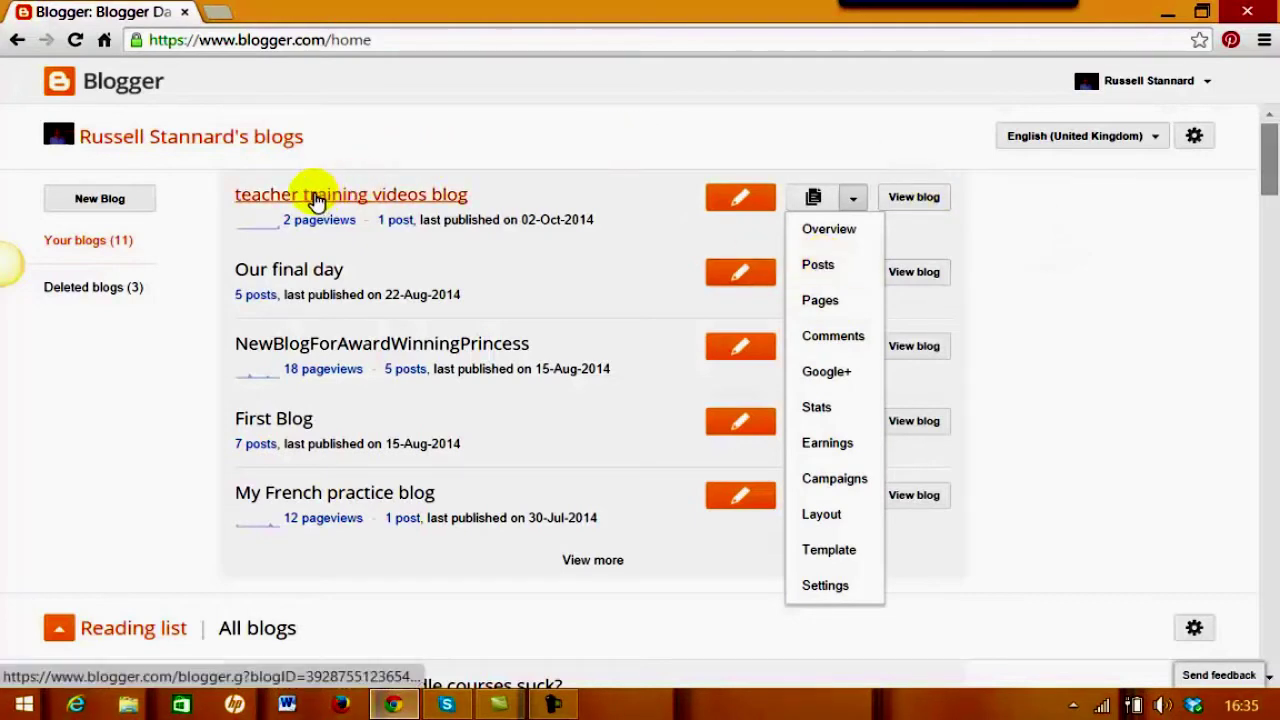
# View the teacher training videos blog's overview and pageviews, then return to My blogs
pyautogui.click(320, 200)
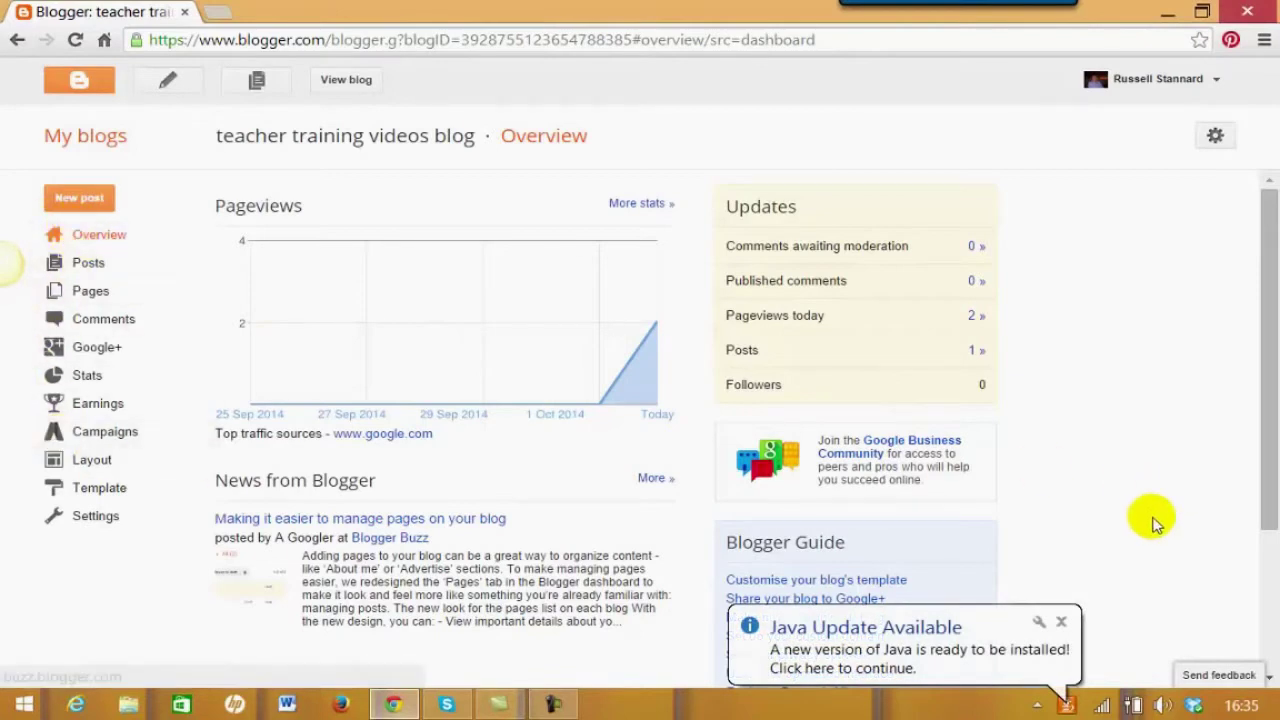
pyautogui.click(1062, 625)
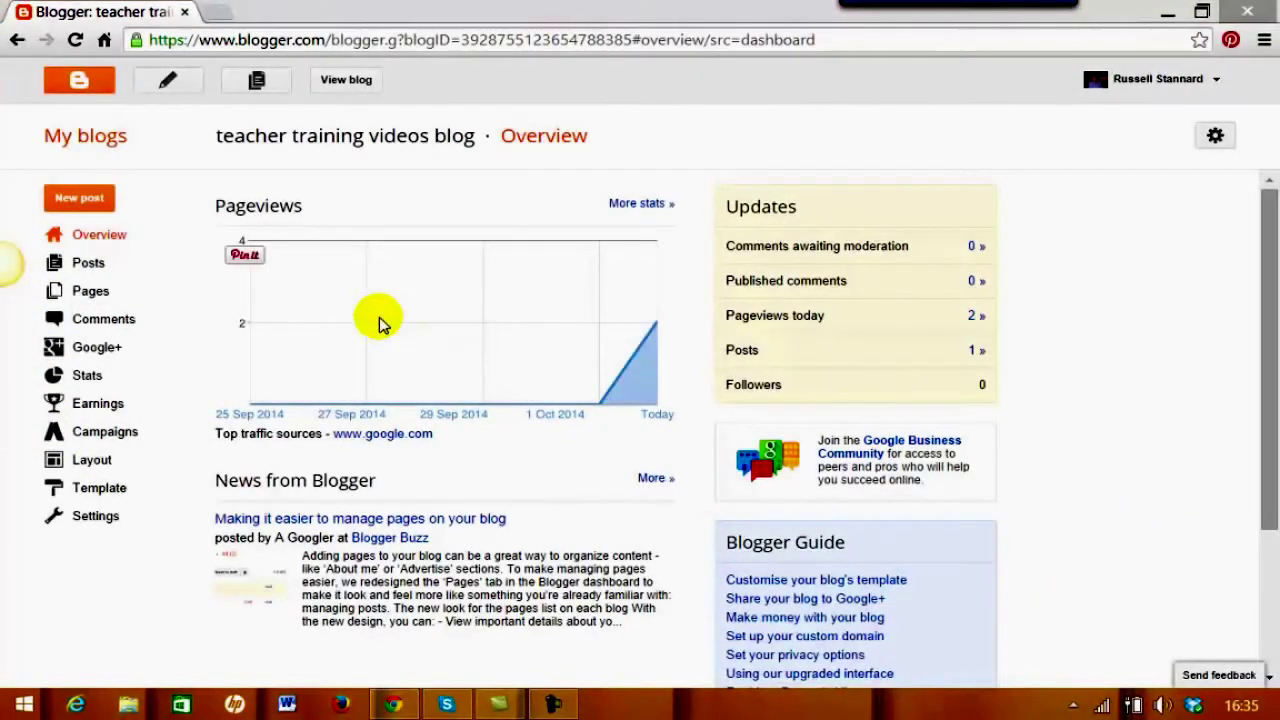
pyautogui.click(100, 138)
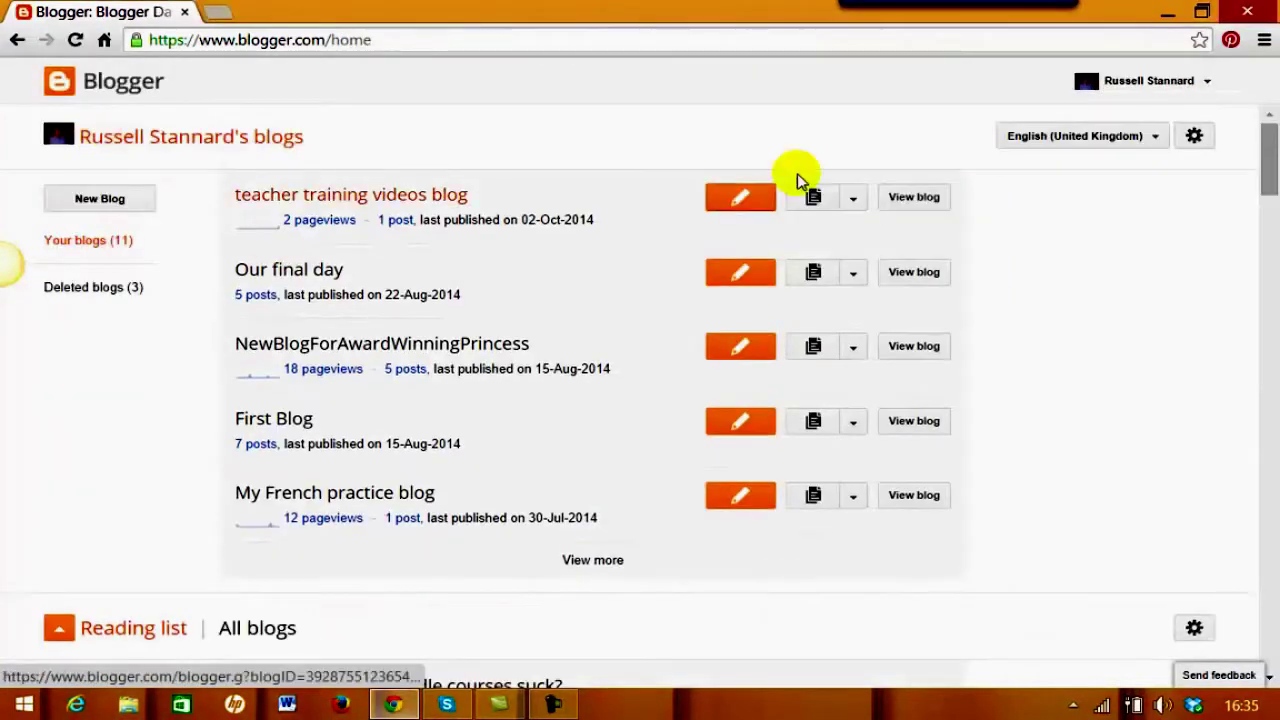
# Open the teacher training videos blog's posts list from its shortcut options
pyautogui.click(857, 205)
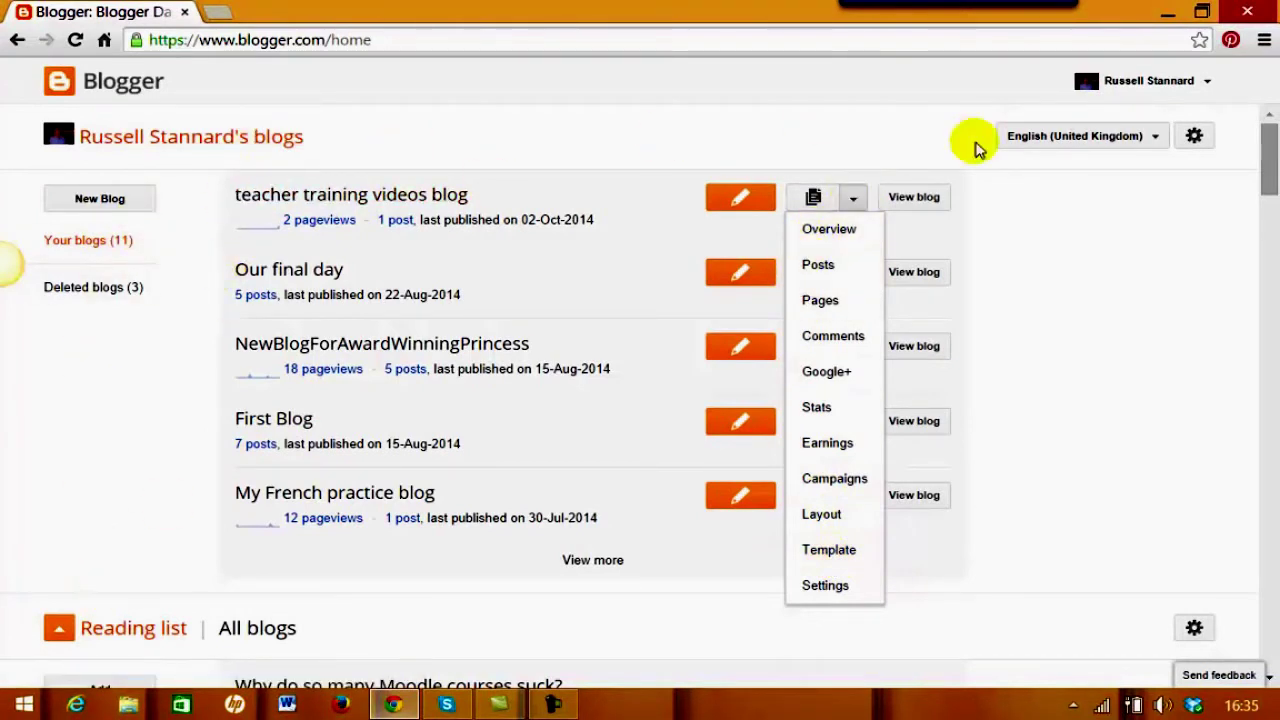
pyautogui.click(1093, 250)
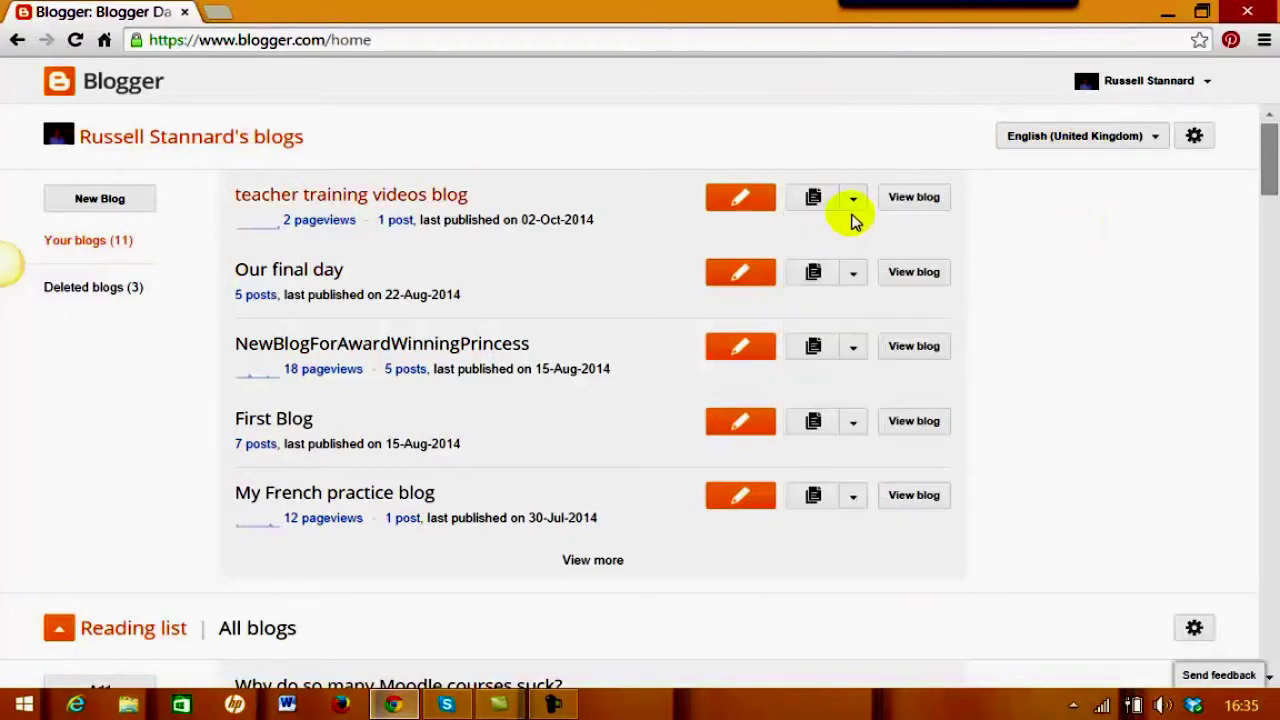
pyautogui.click(854, 204)
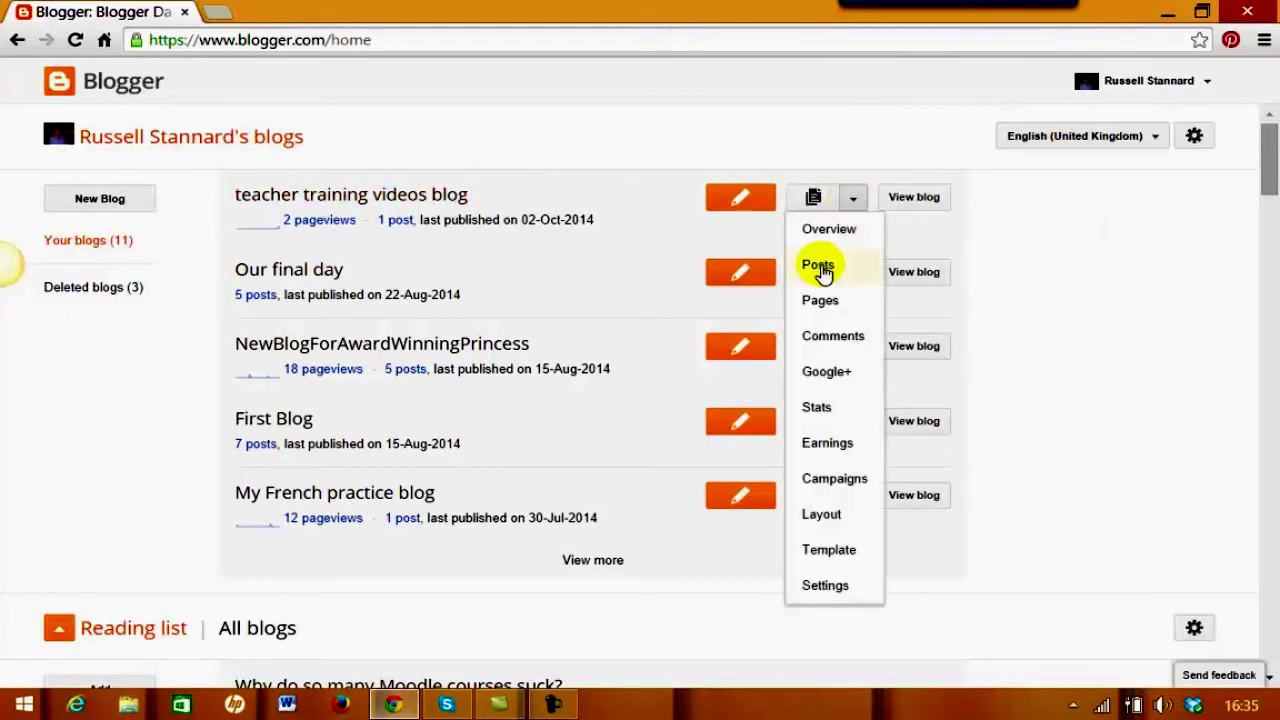
pyautogui.click(819, 266)
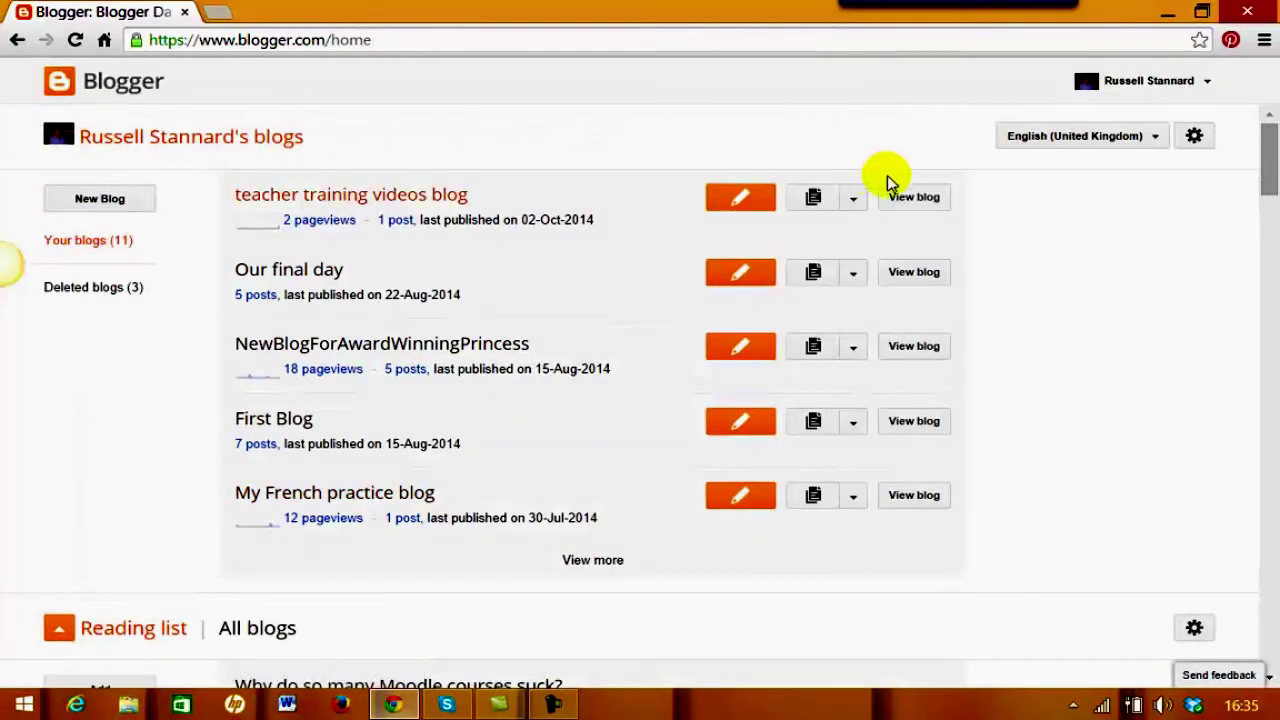
# Look through the shortcut options of the Our final day and NewBlogForAwardWinningPrincess blogs
pyautogui.click(853, 200)
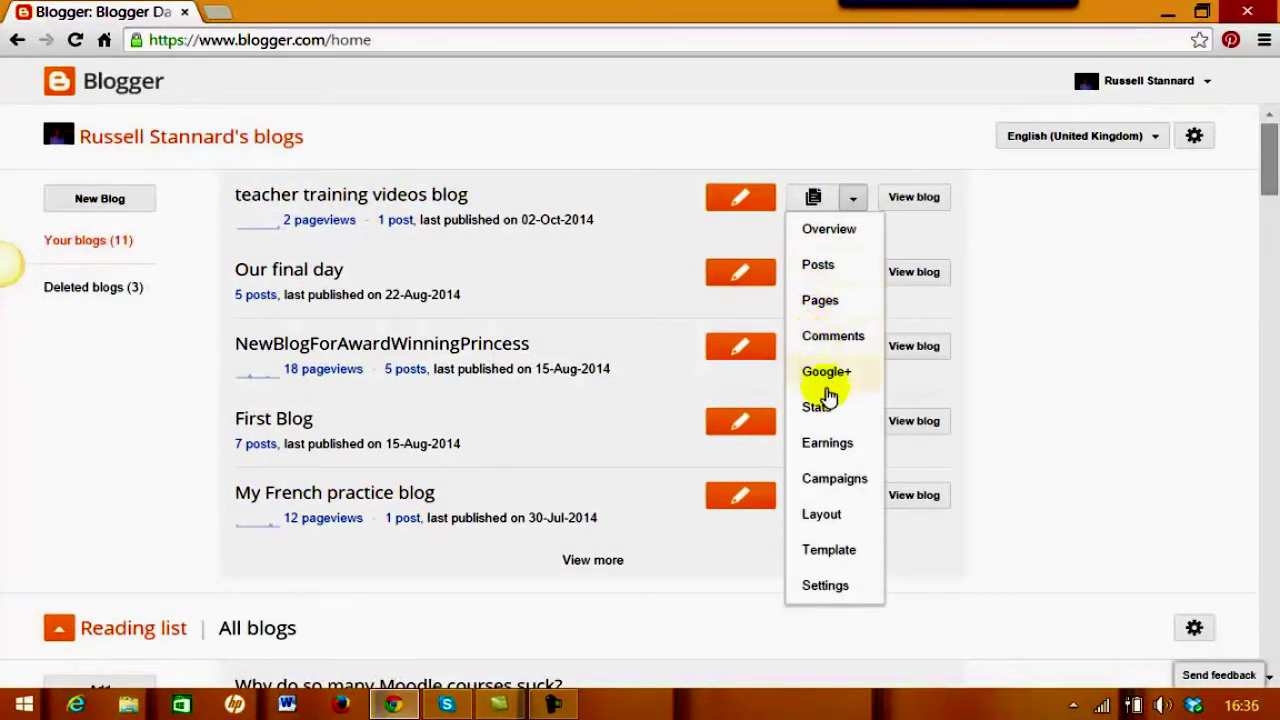
pyautogui.click(1130, 212)
pyautogui.click(856, 276)
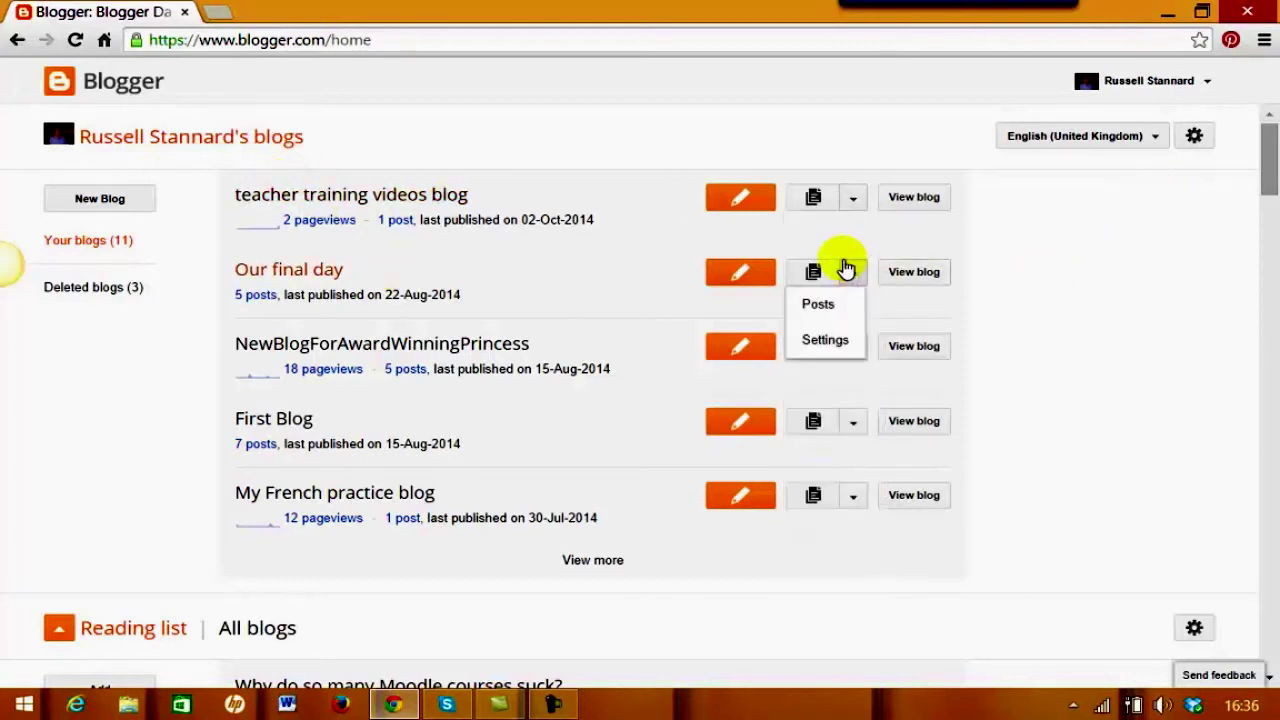
pyautogui.click(966, 309)
pyautogui.click(853, 347)
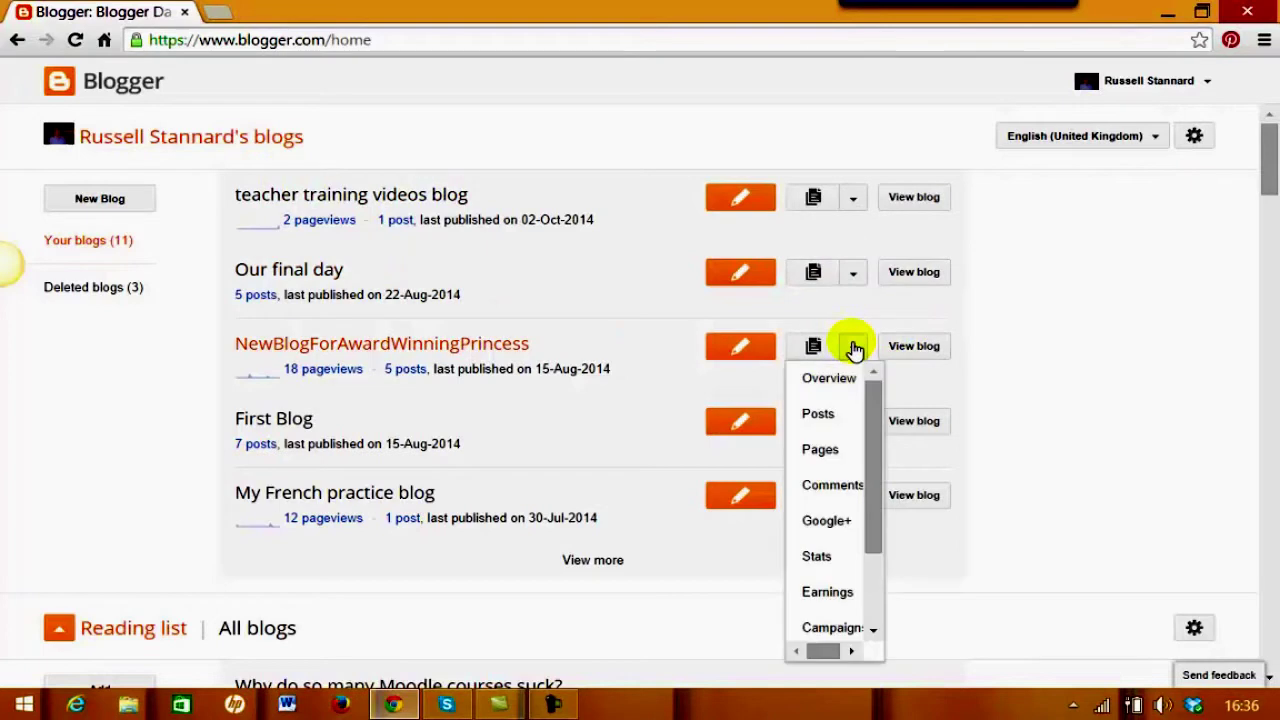
pyautogui.click(985, 400)
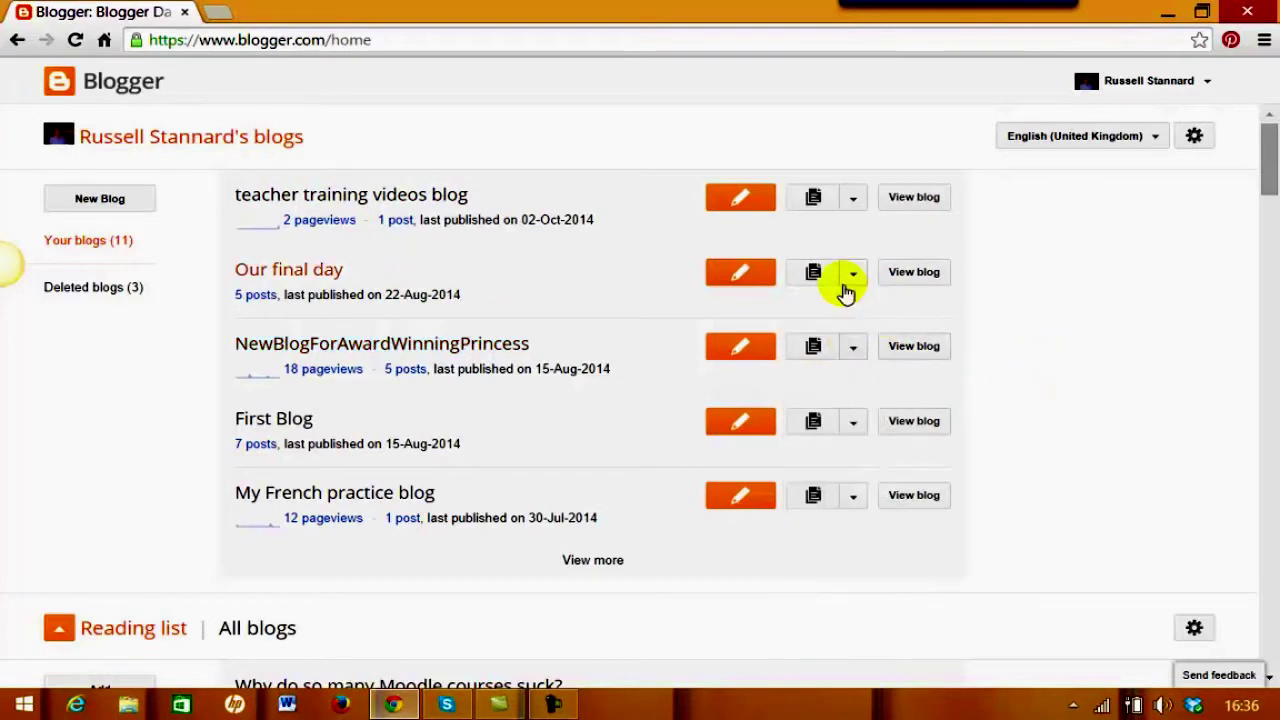
pyautogui.click(848, 285)
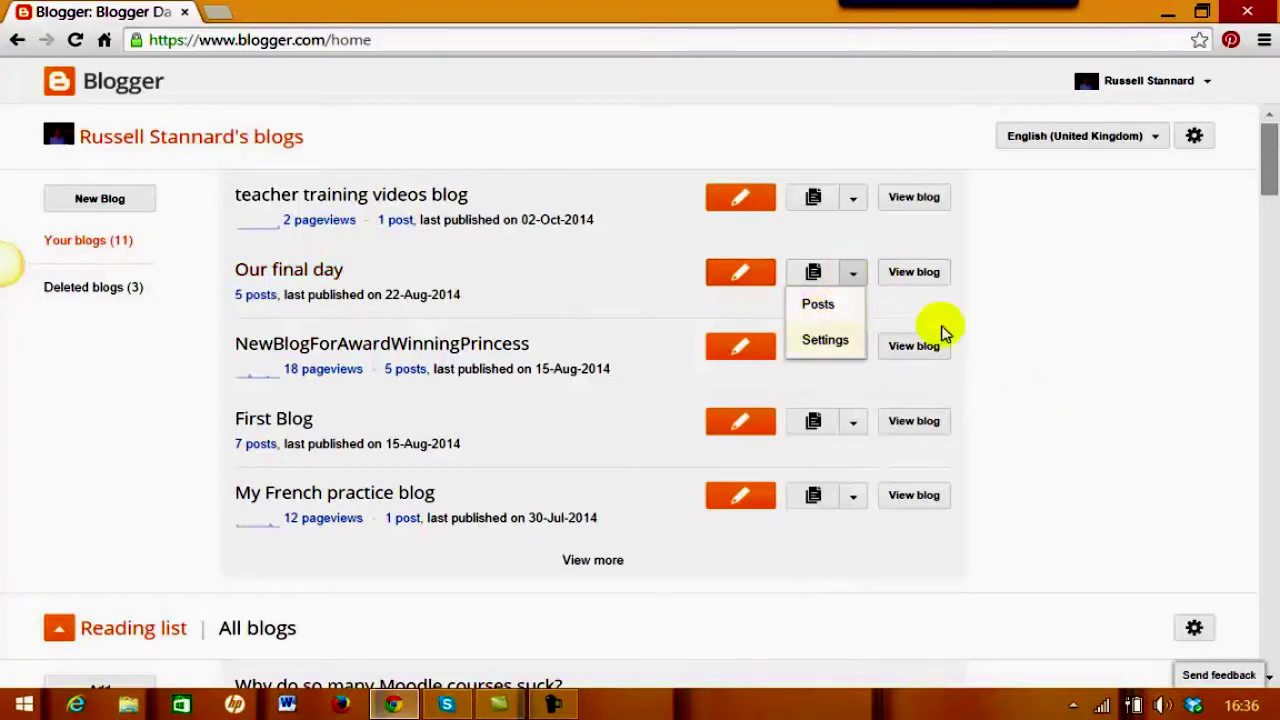
pyautogui.click(1062, 280)
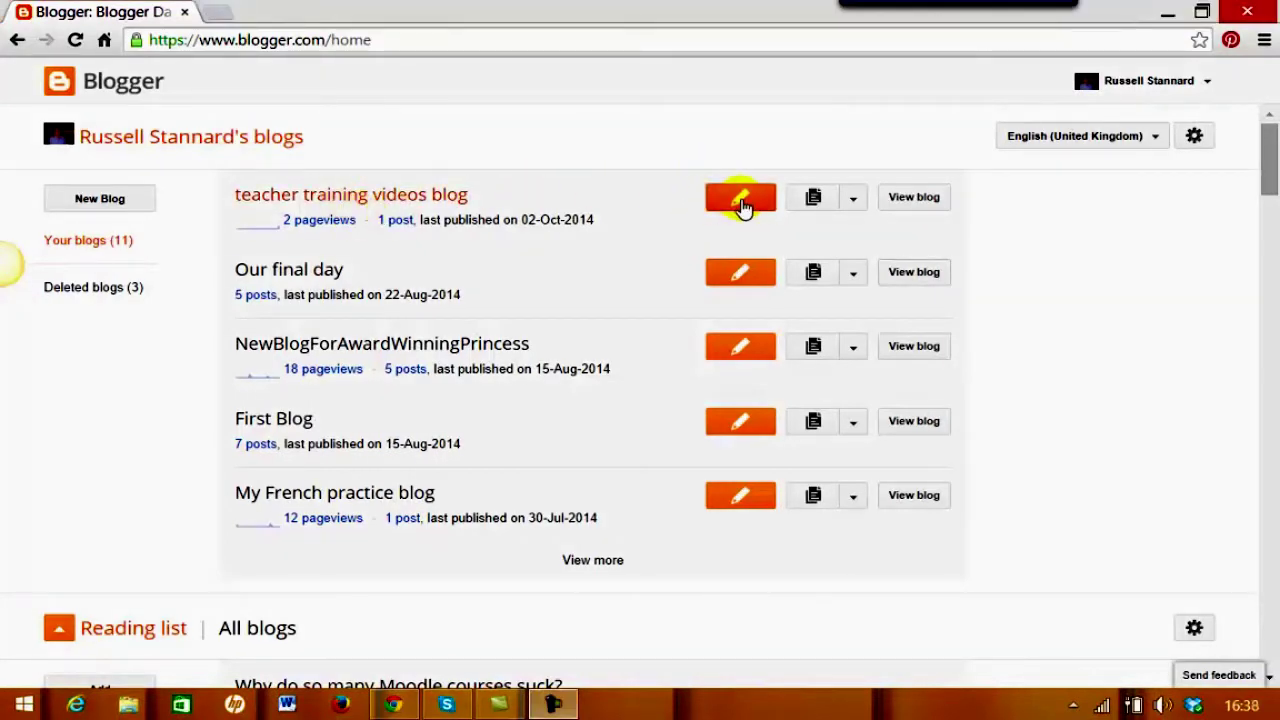
# Start a new post from the teacher training videos blog's Posts page
pyautogui.click(852, 204)
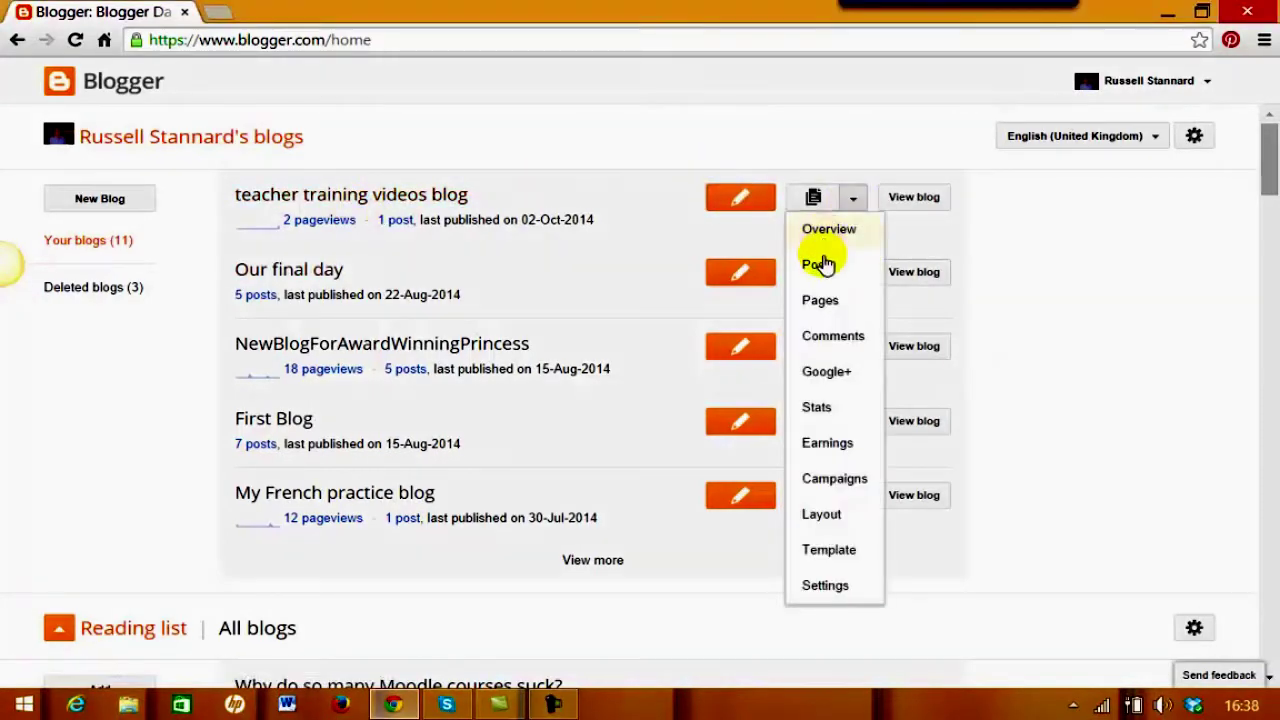
pyautogui.click(821, 264)
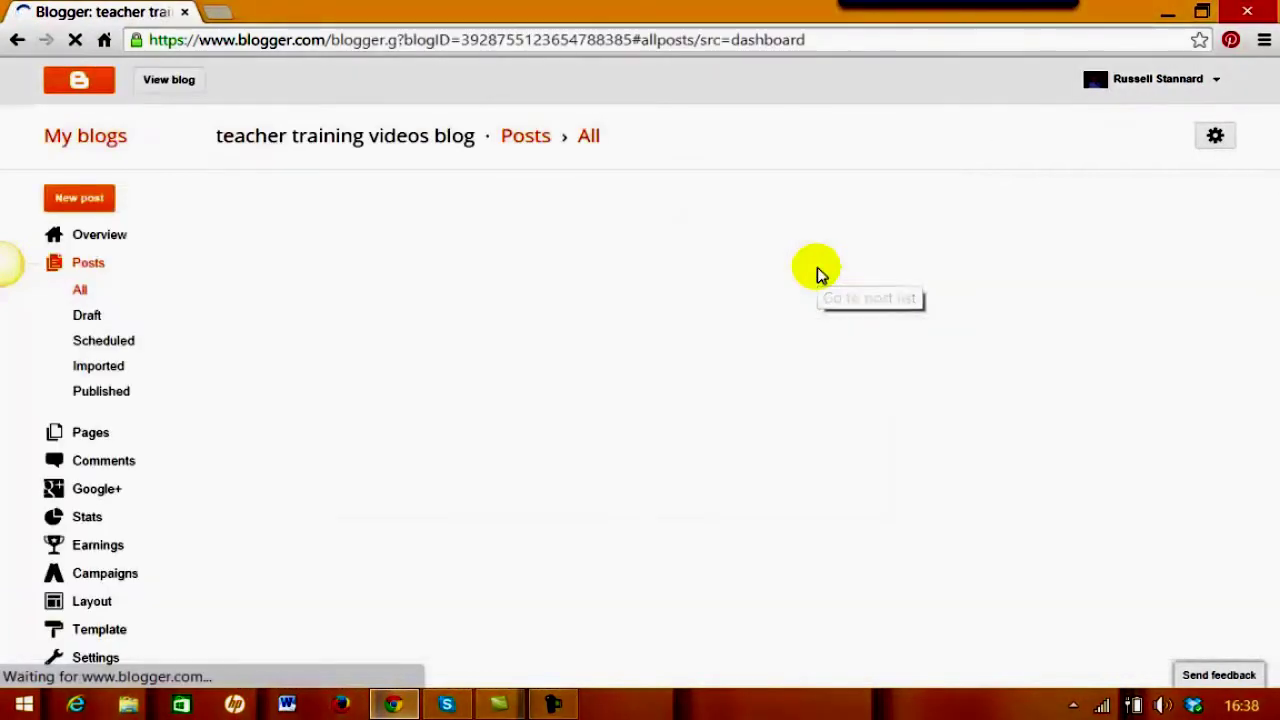
pyautogui.click(78, 203)
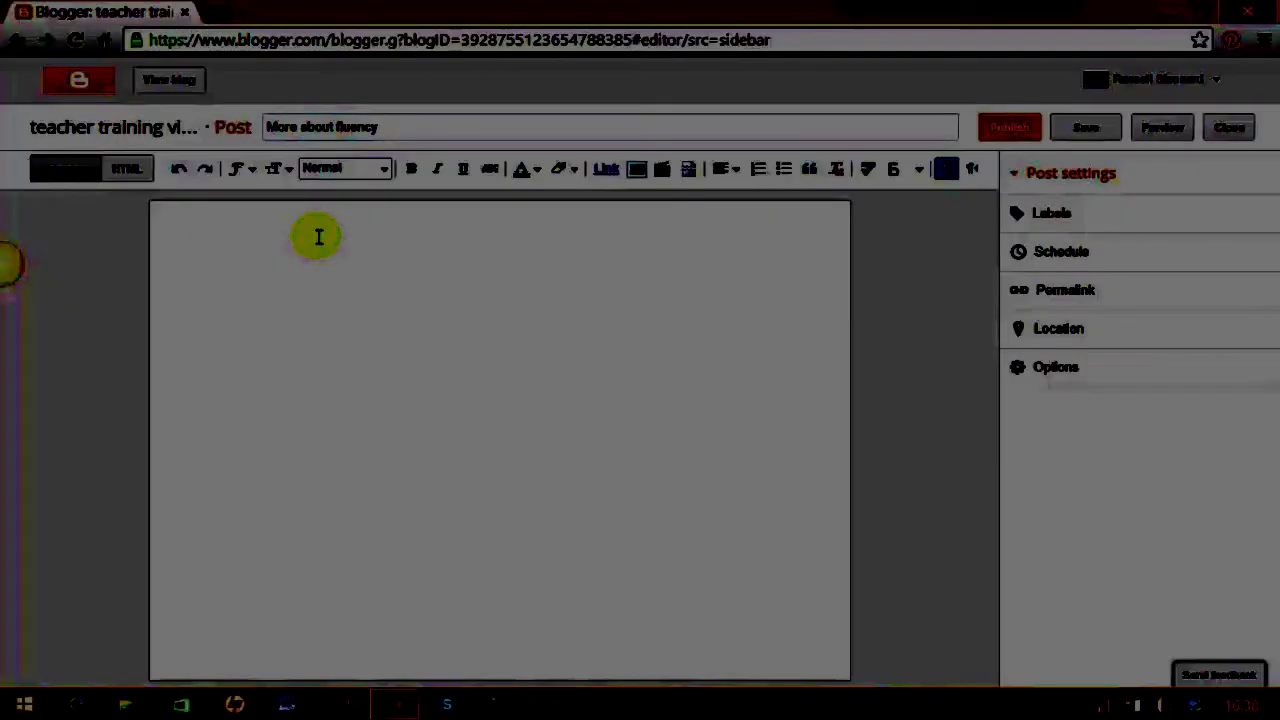
# Make 'Research into taping students' a Heading and type a filler paragraph beneath it
pyautogui.write('adar')
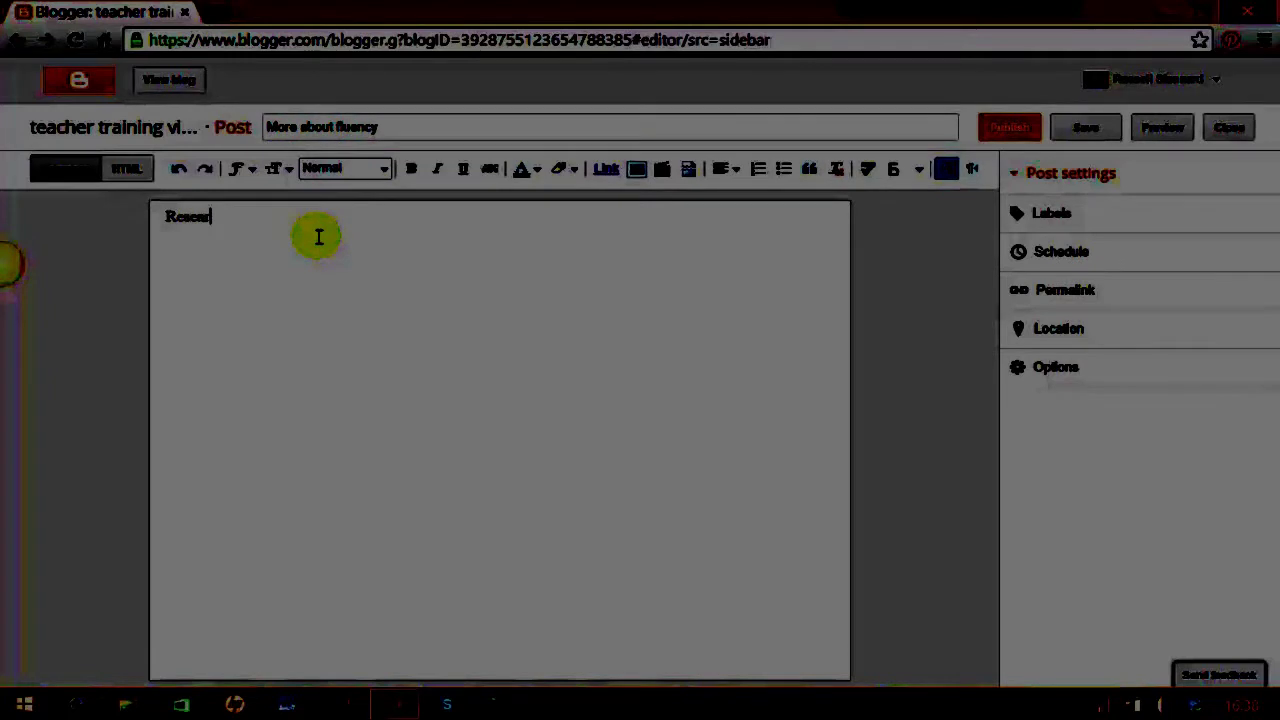
pyautogui.write('ch into taping student')
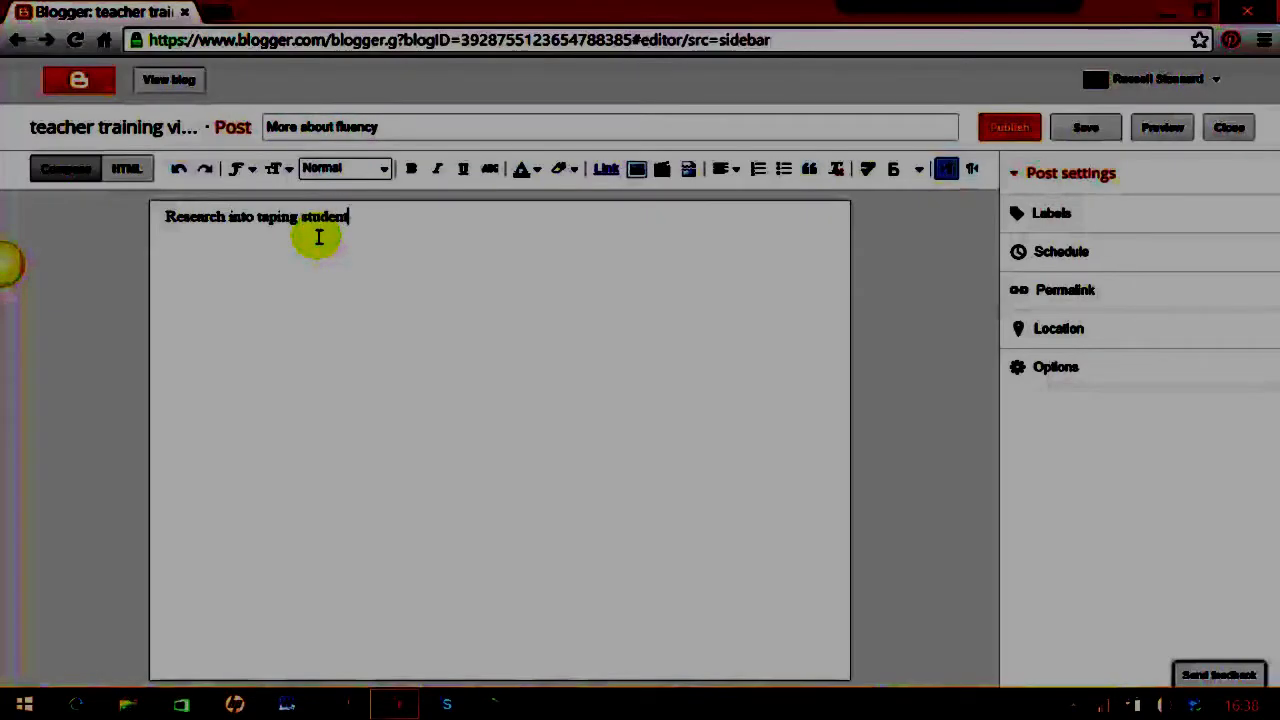
pyautogui.moveTo(358, 220); pyautogui.dragTo(143, 223)
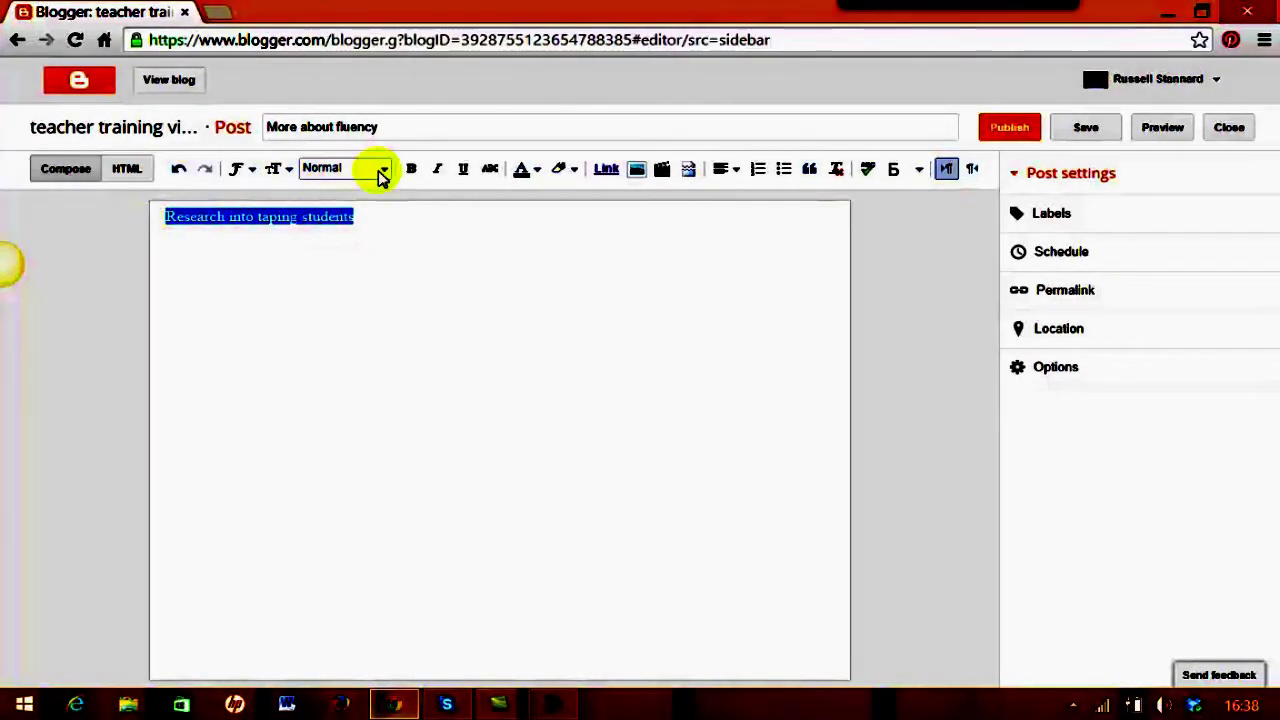
pyautogui.click(381, 172)
pyautogui.click(352, 196)
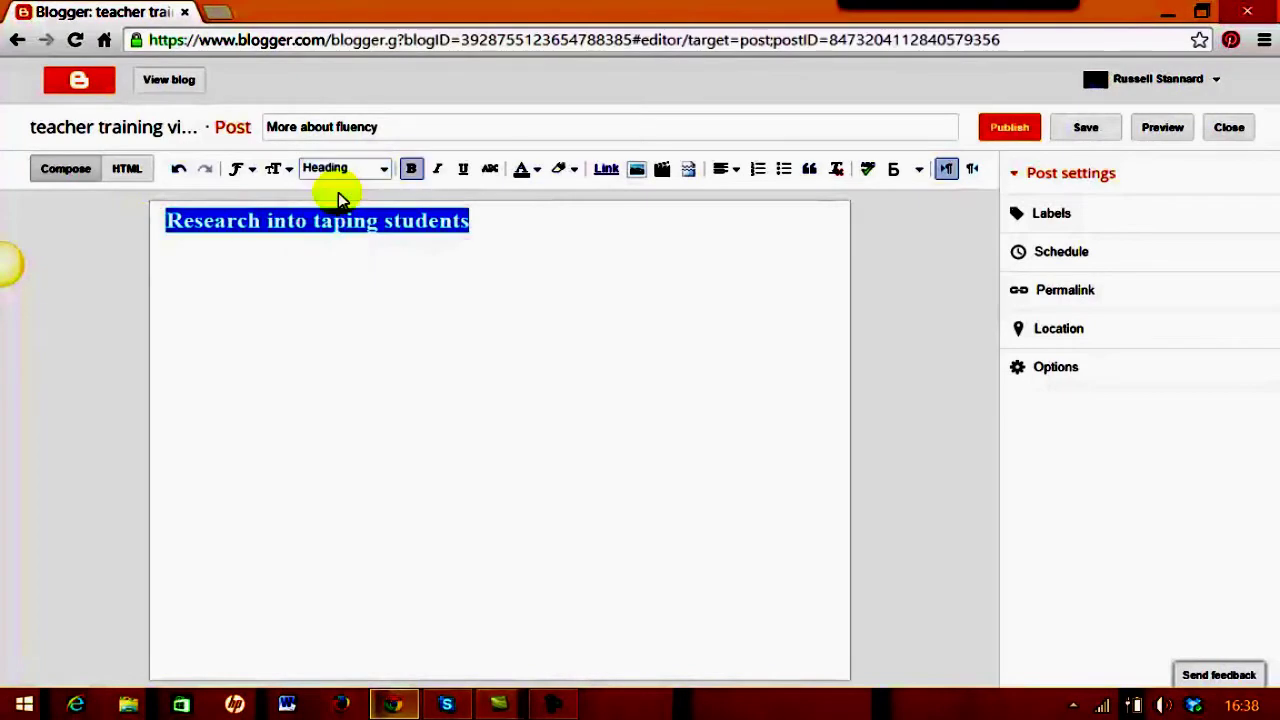
pyautogui.click(266, 258)
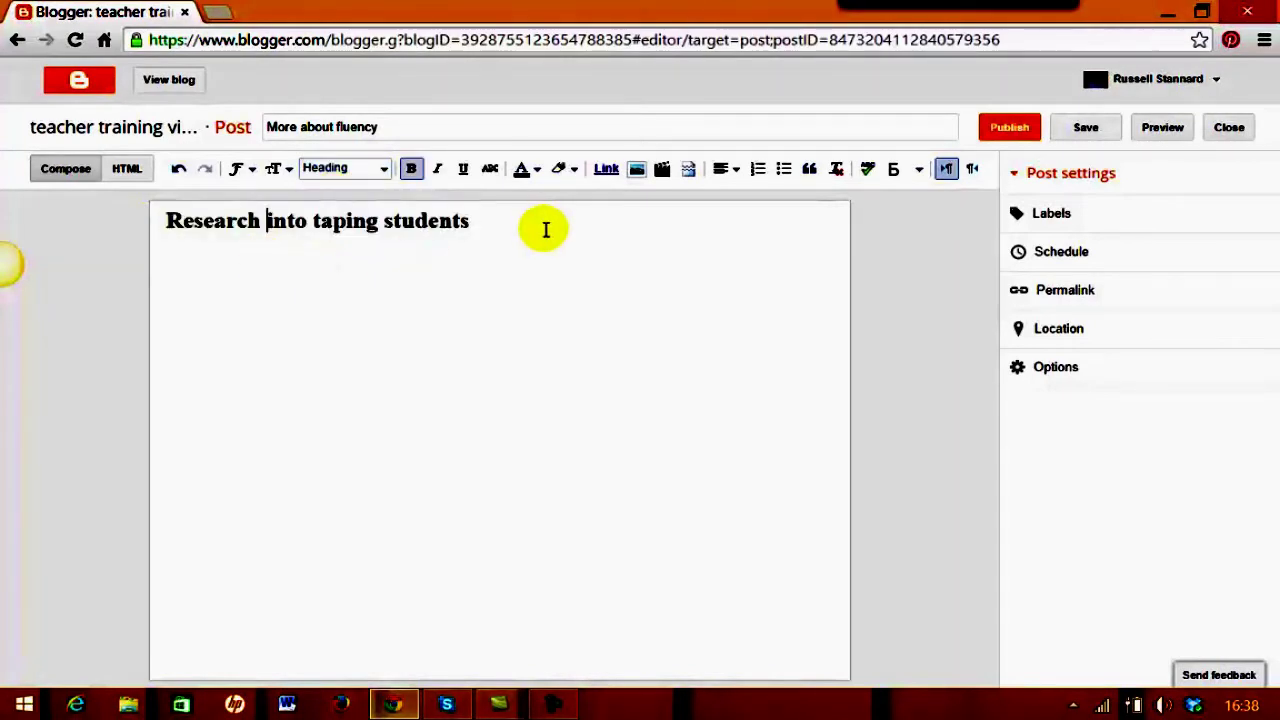
pyautogui.press('Return')
pyautogui.write('sdlfhljflsjflsjfl flsj flsdjfsd jflsdjf lsdkfjsldkfjaslfjsalkdfjsadkjfladsjffljdslfjsldfjlkdsfjladskjfl')
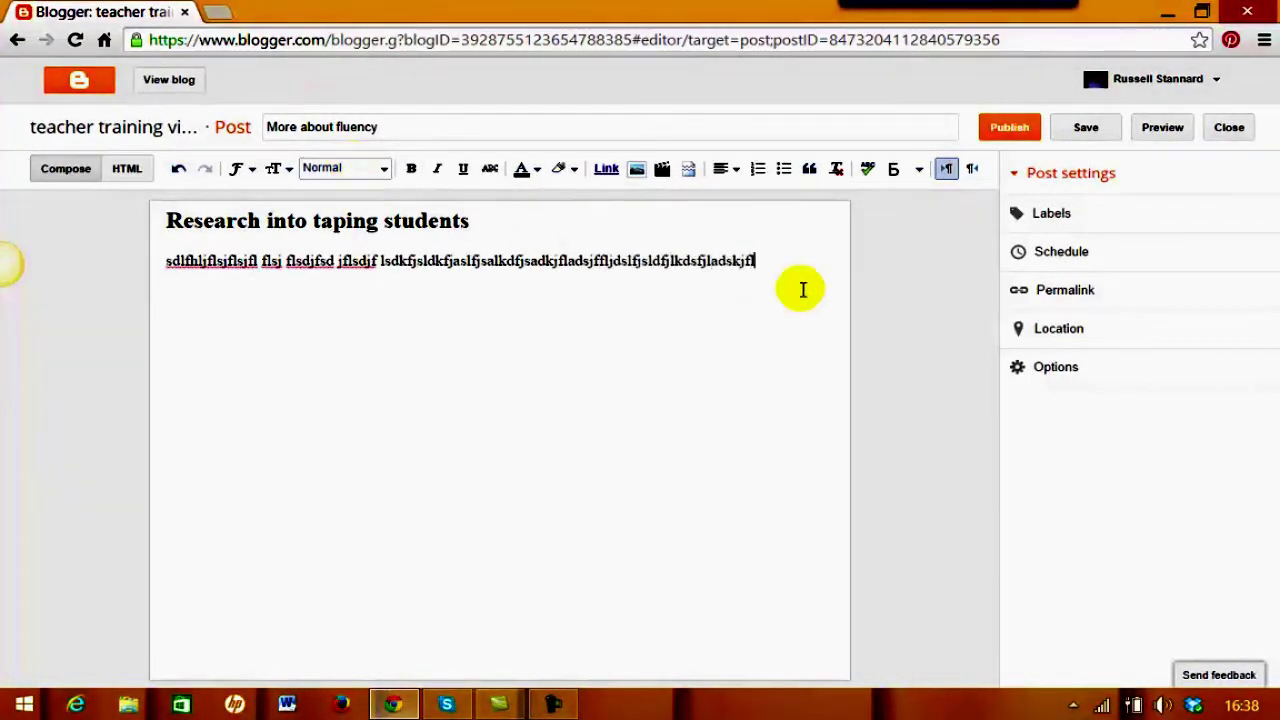
pyautogui.write('sajfsljflksajflksjflkdsjflkdsjflfklkjdslfkjdlkfjdklfjdklfjdfkjdkljfdlkjflkdjfkldjfdkljf')
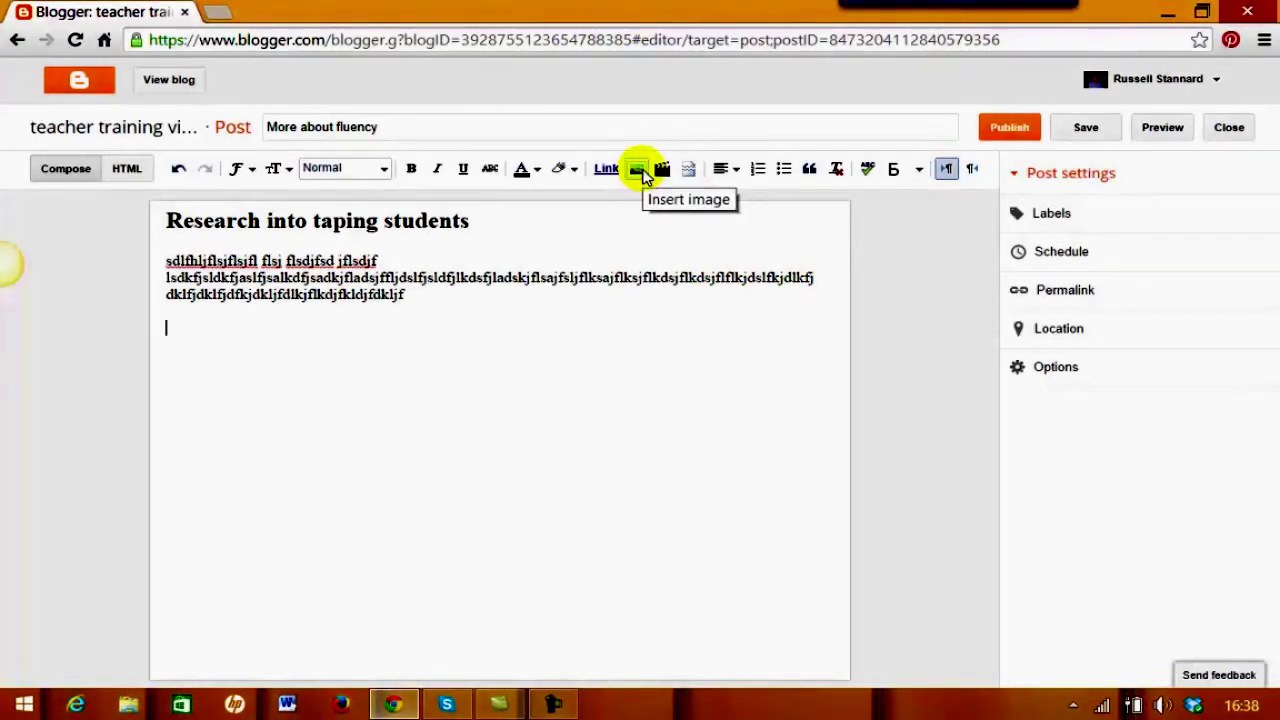
# Upload BC.jpg from Pictures > ProfilePhotos and add it below the filler text
pyautogui.click(637, 170)
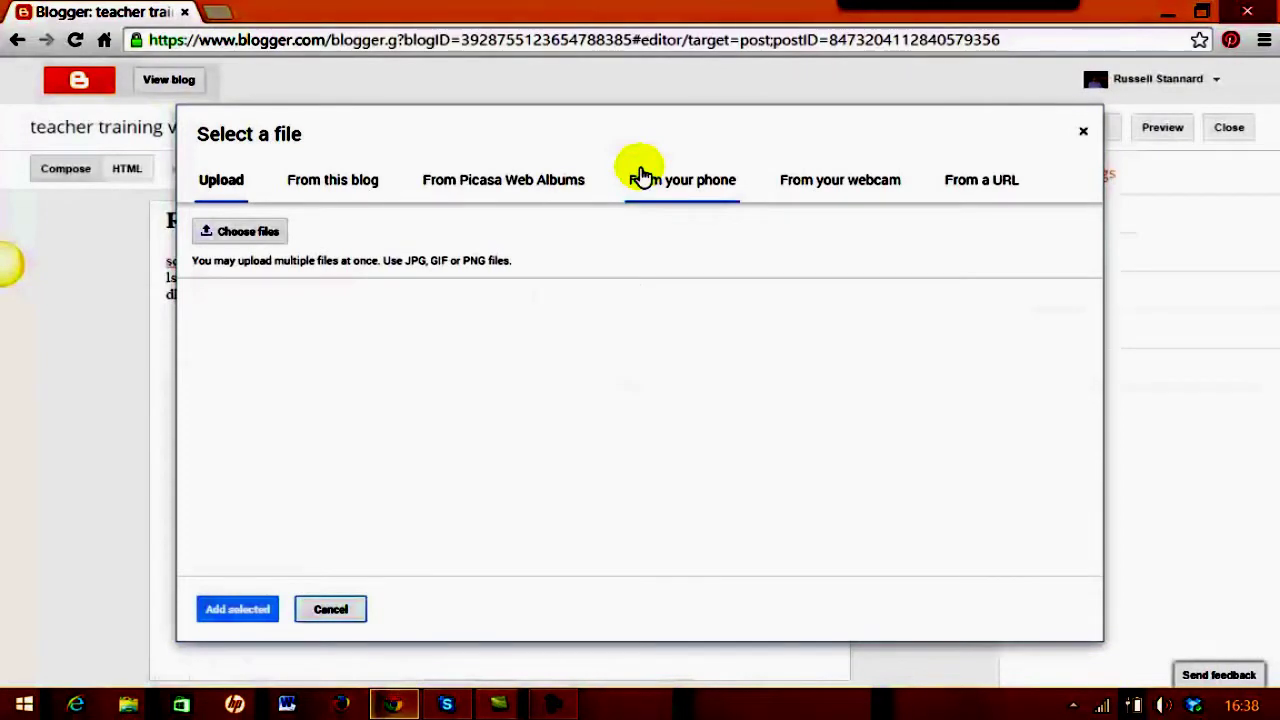
pyautogui.click(232, 238)
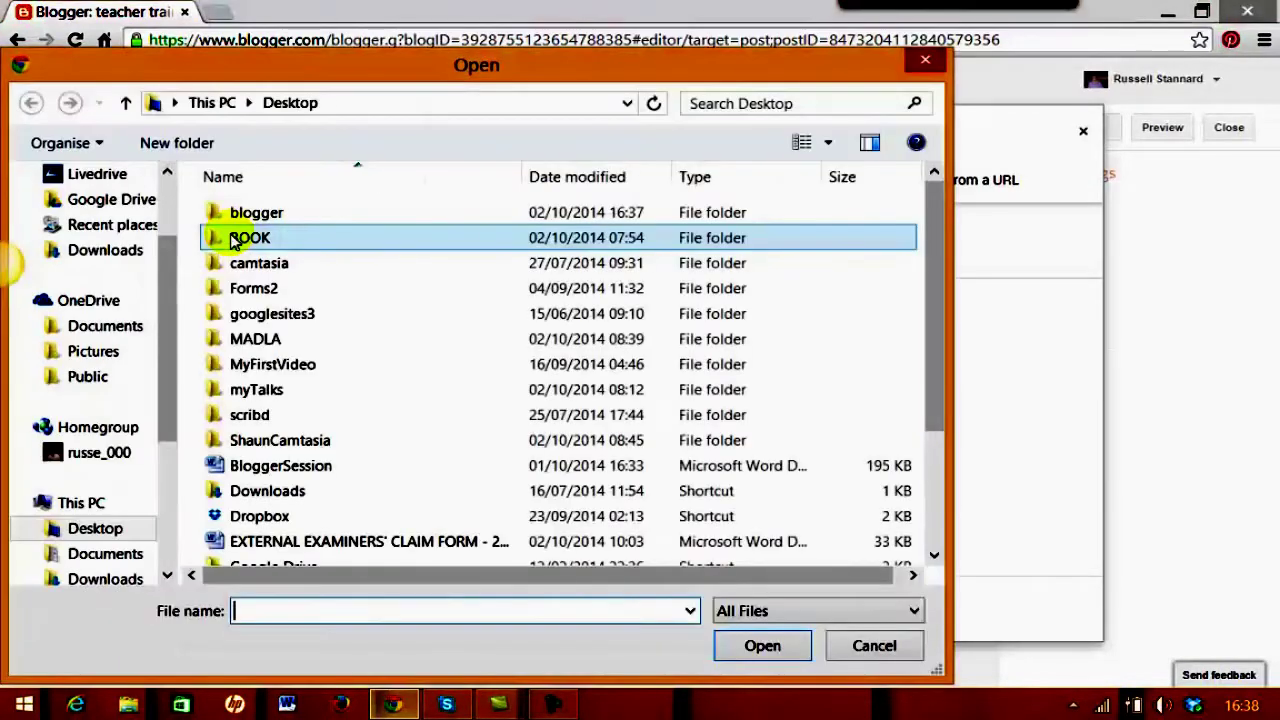
pyautogui.moveTo(168, 393); pyautogui.dragTo(166, 453)
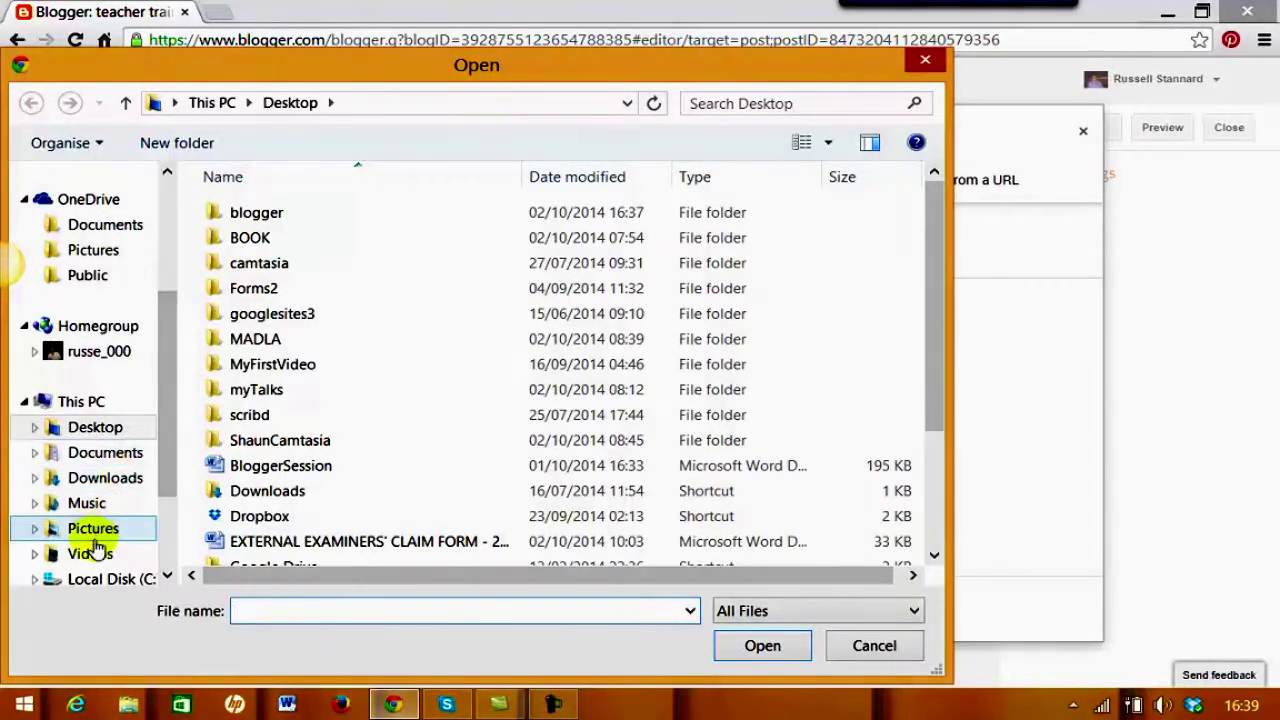
pyautogui.click(100, 530)
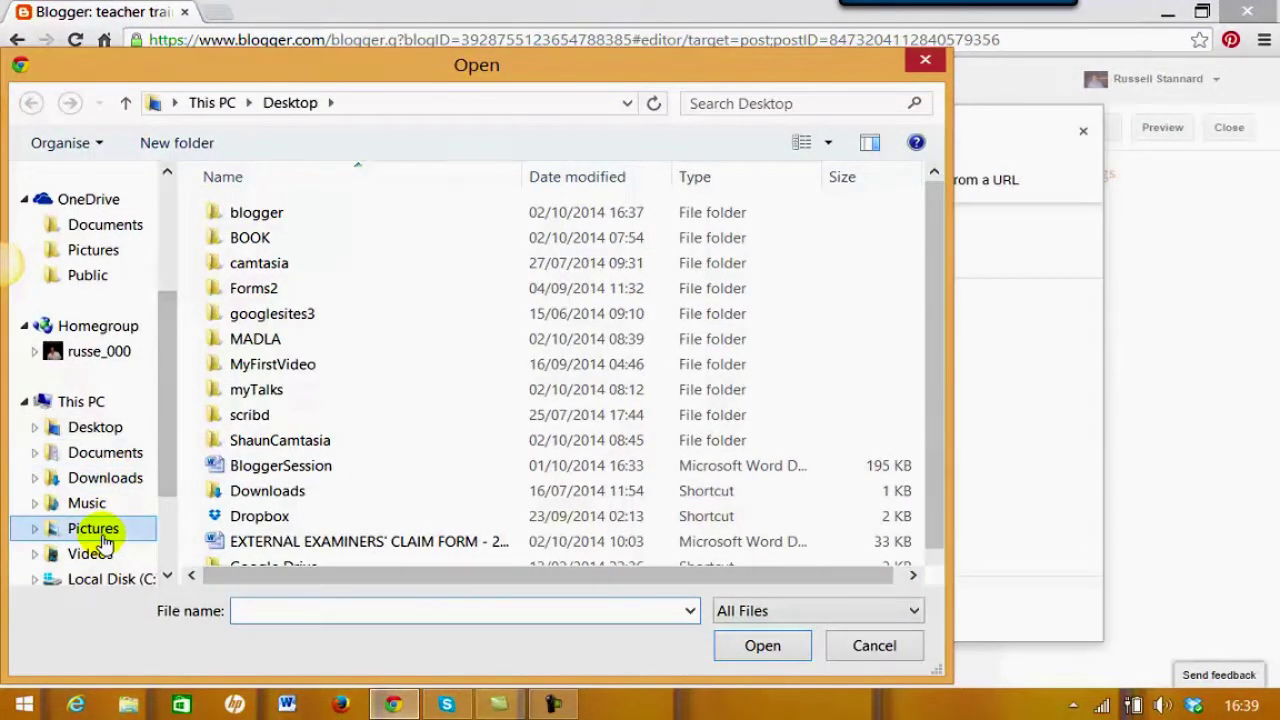
pyautogui.doubleClick(285, 530)
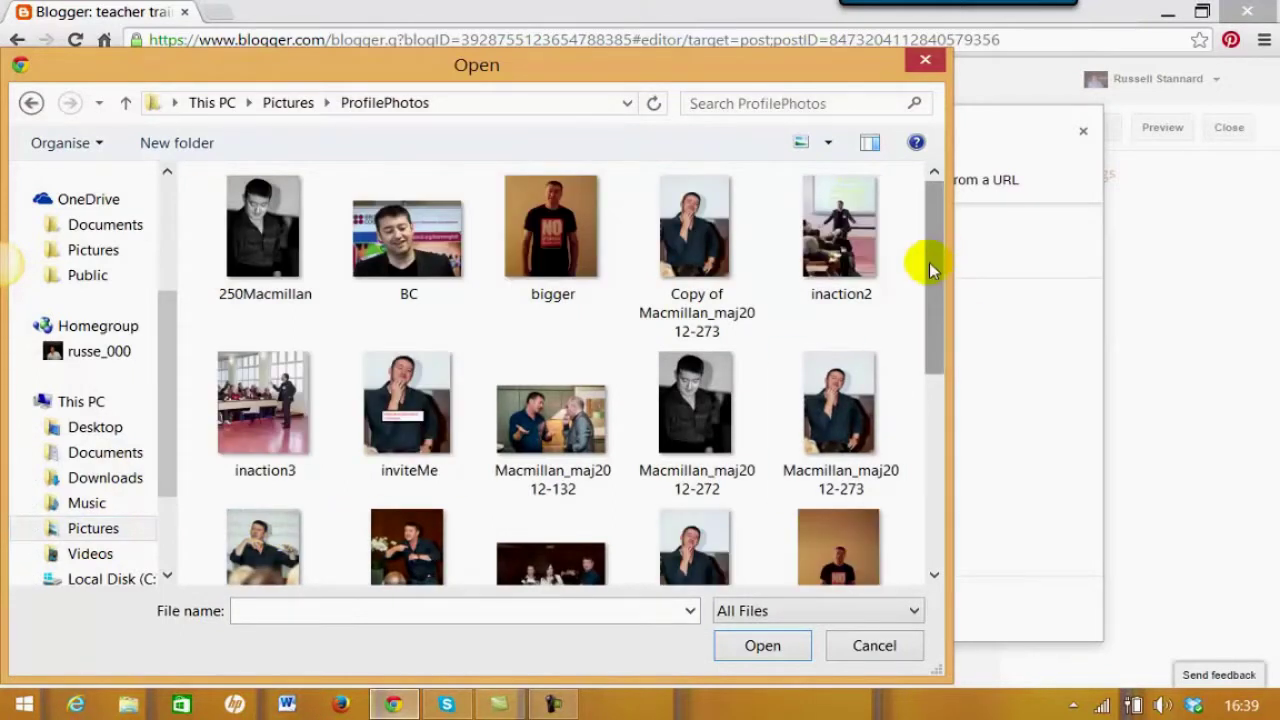
pyautogui.scroll(-1, 929, 262)
pyautogui.click(398, 233)
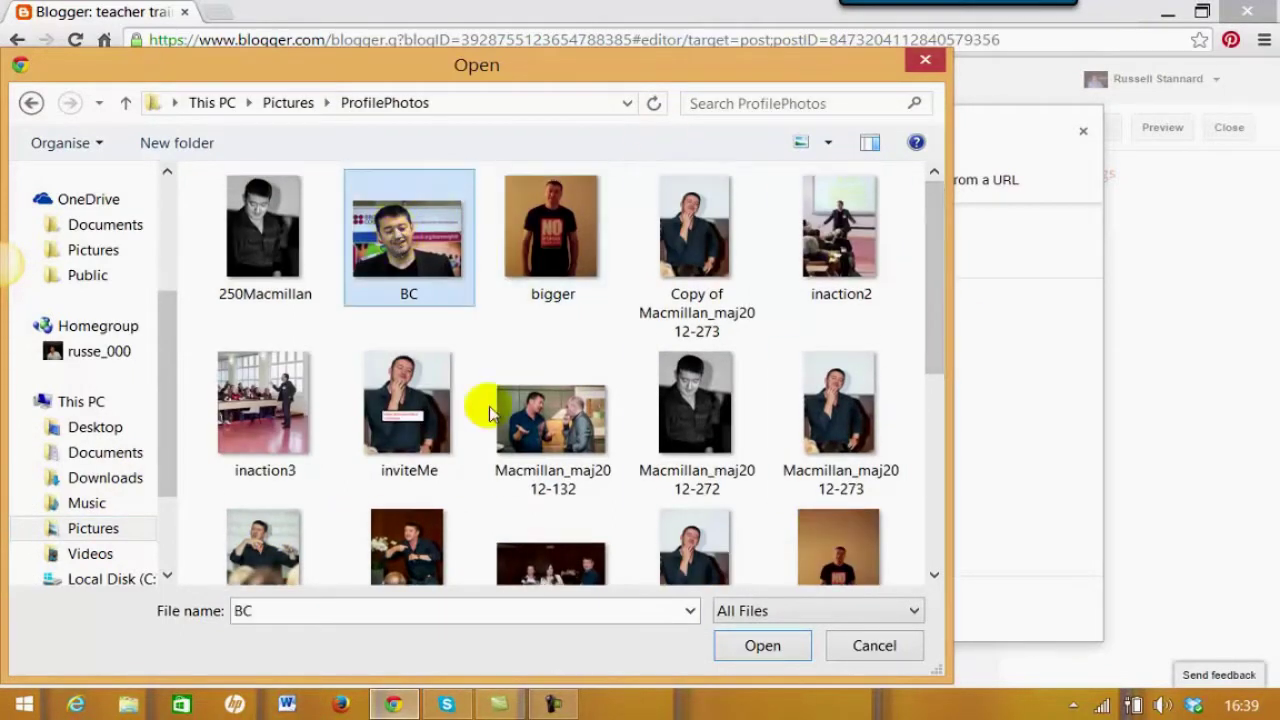
pyautogui.click(763, 646)
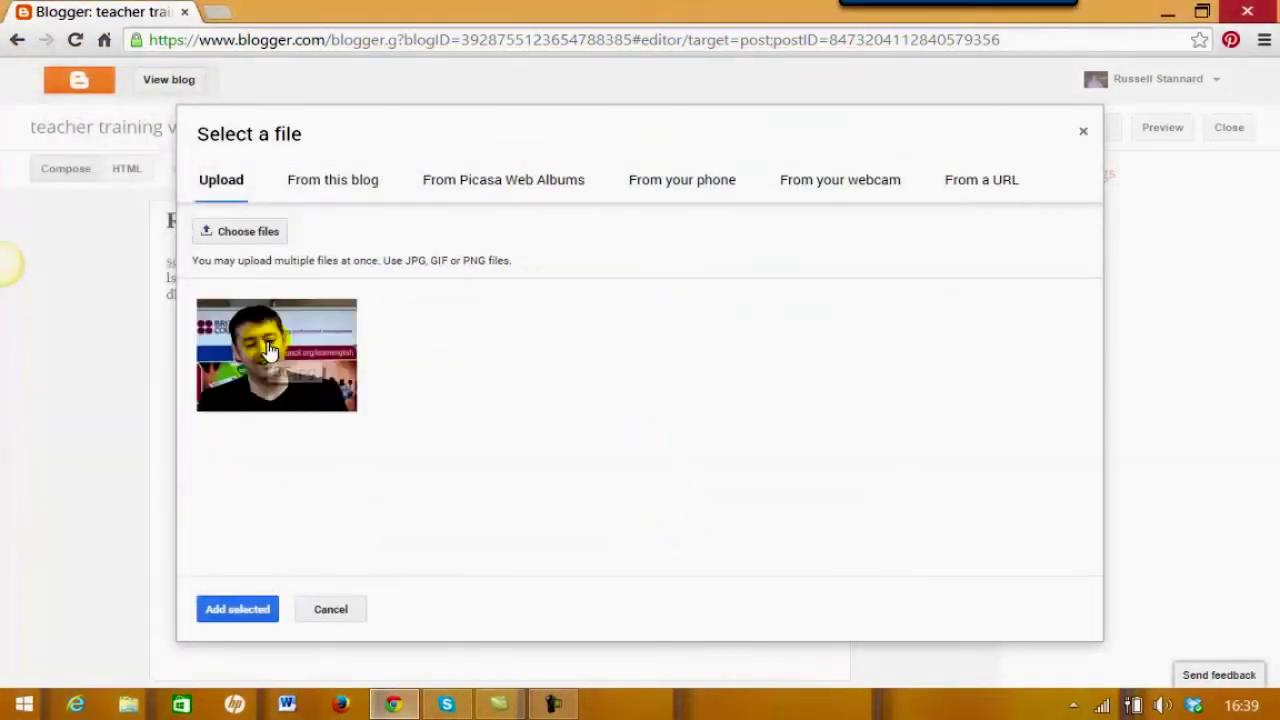
pyautogui.click(240, 612)
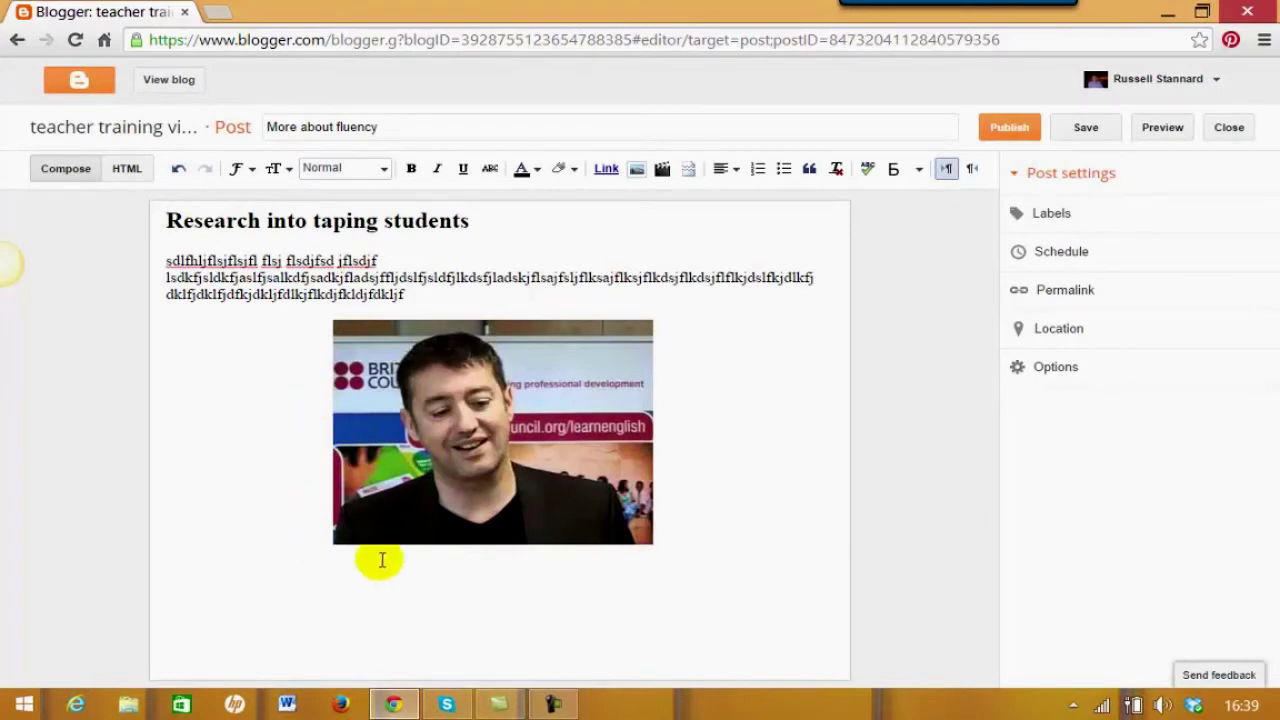
# Make the photo small and left-aligned, captioned with the pictured person presenting in Turkey
pyautogui.click(443, 451)
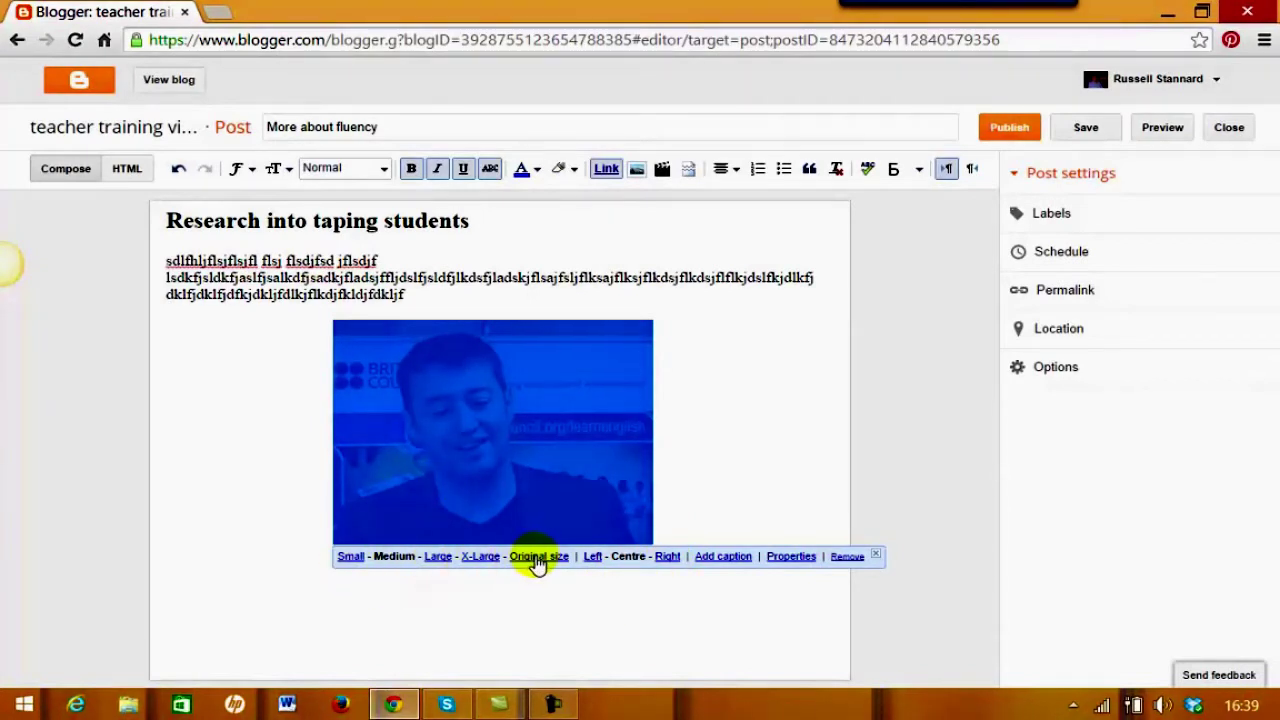
pyautogui.click(471, 437)
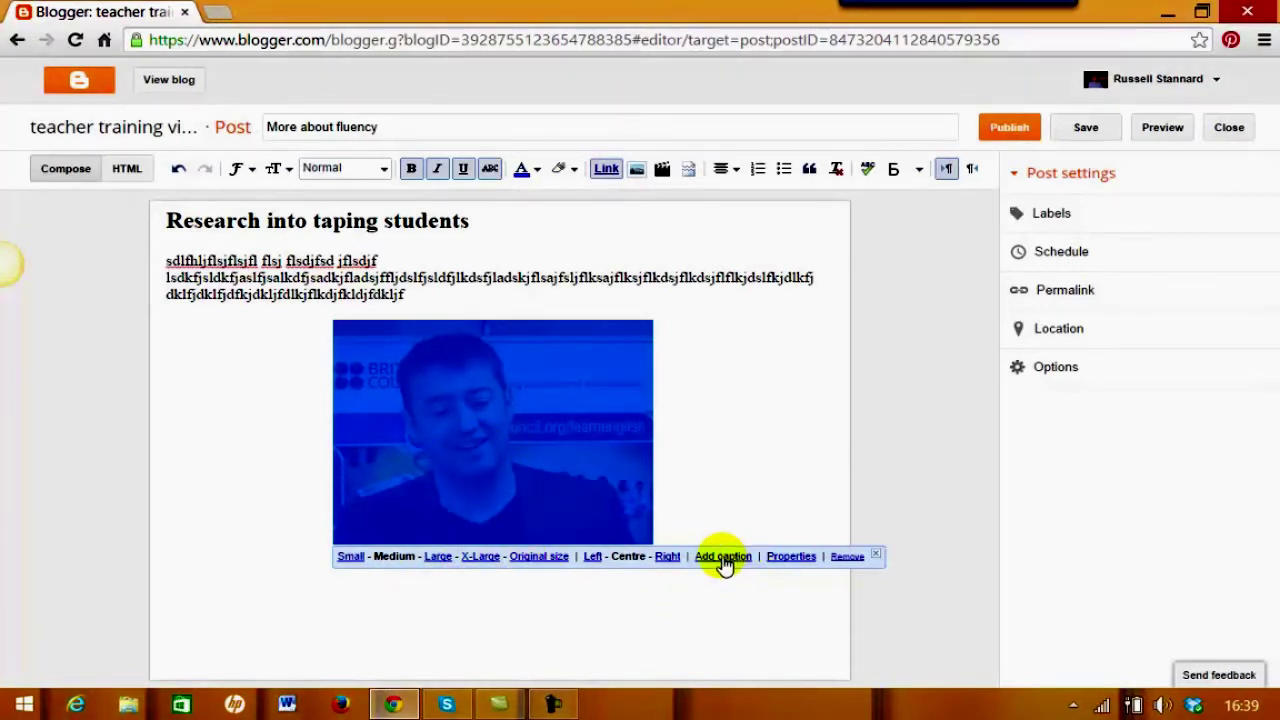
pyautogui.click(592, 558)
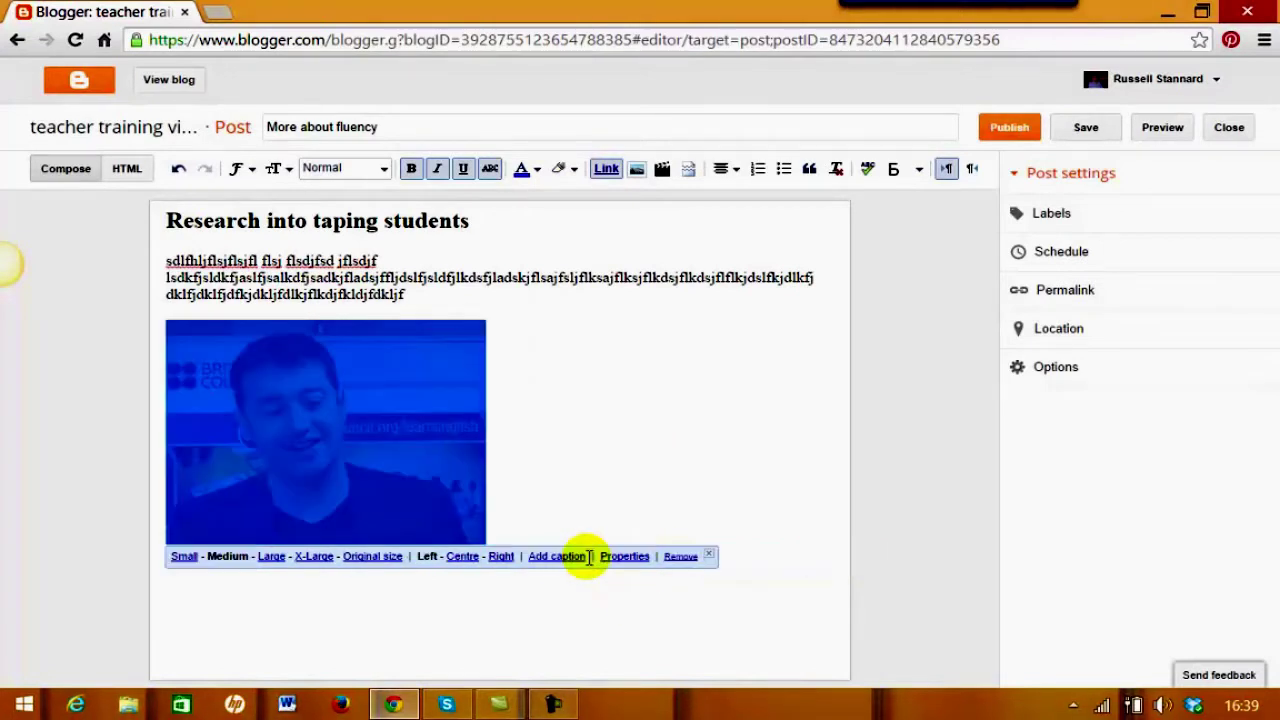
pyautogui.click(182, 557)
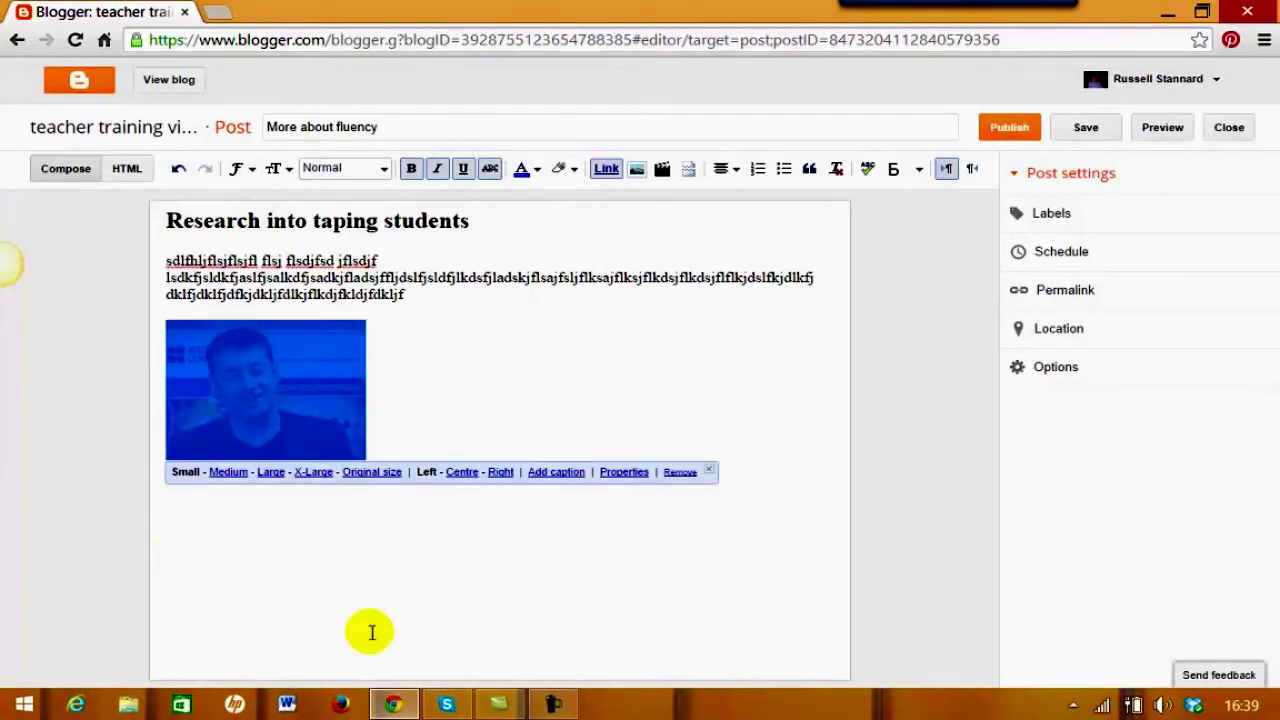
pyautogui.click(556, 472)
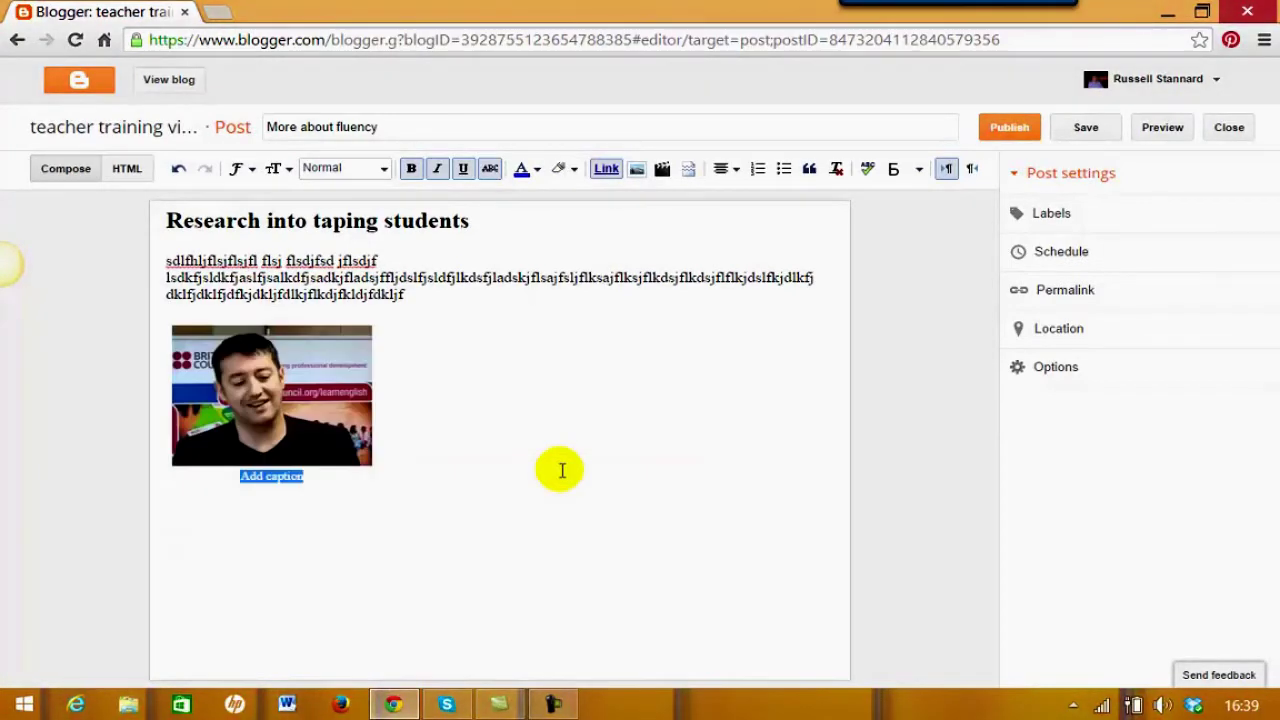
pyautogui.write('Russell presentin')
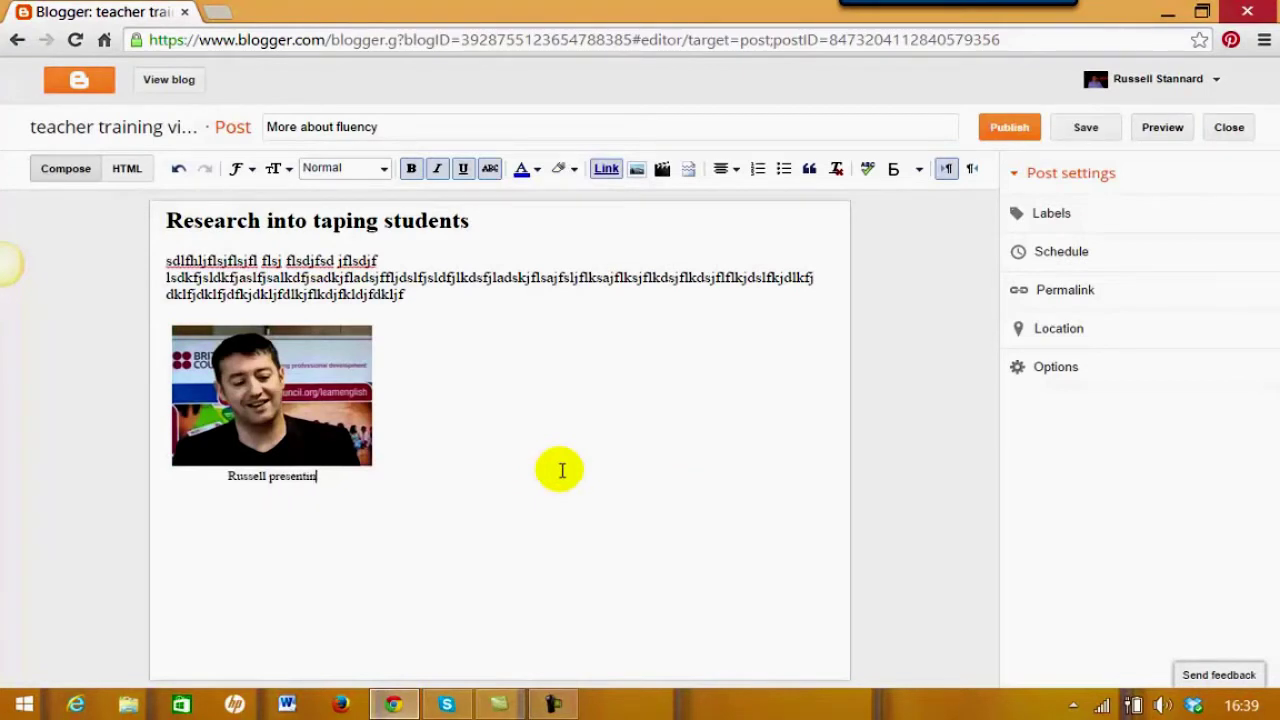
pyautogui.write('g in Turkey')
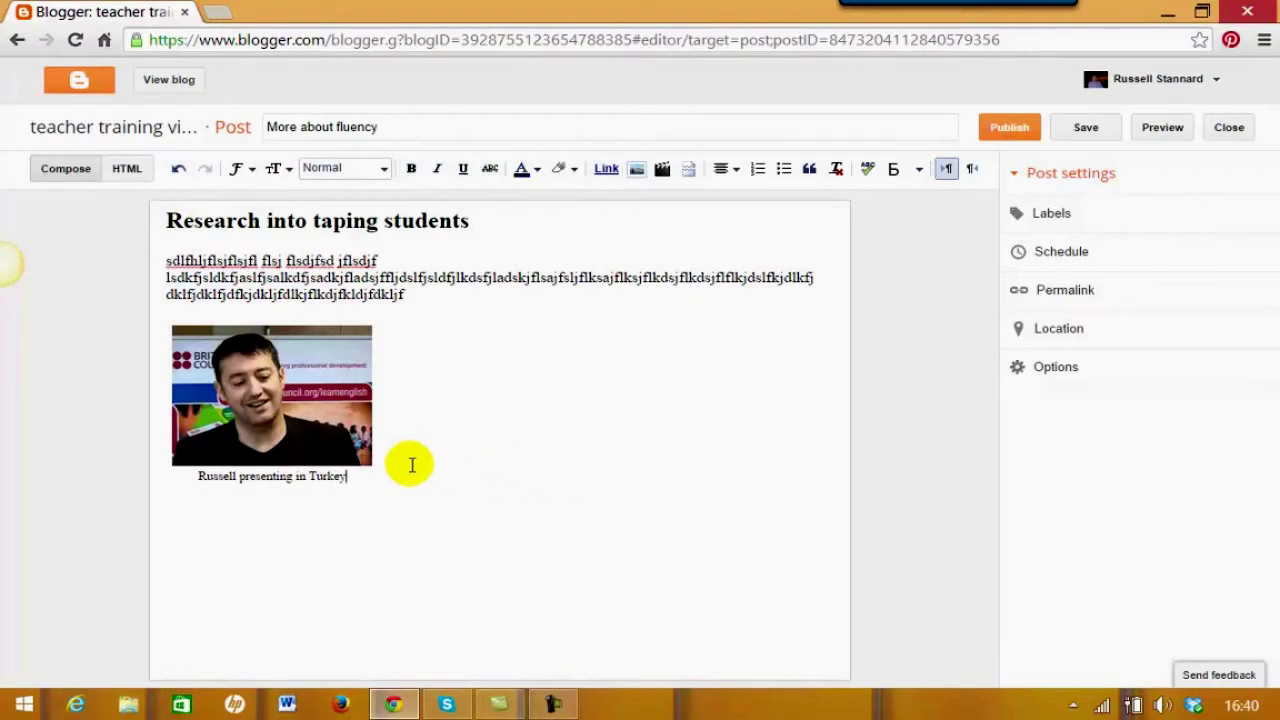
pyautogui.press('Return')
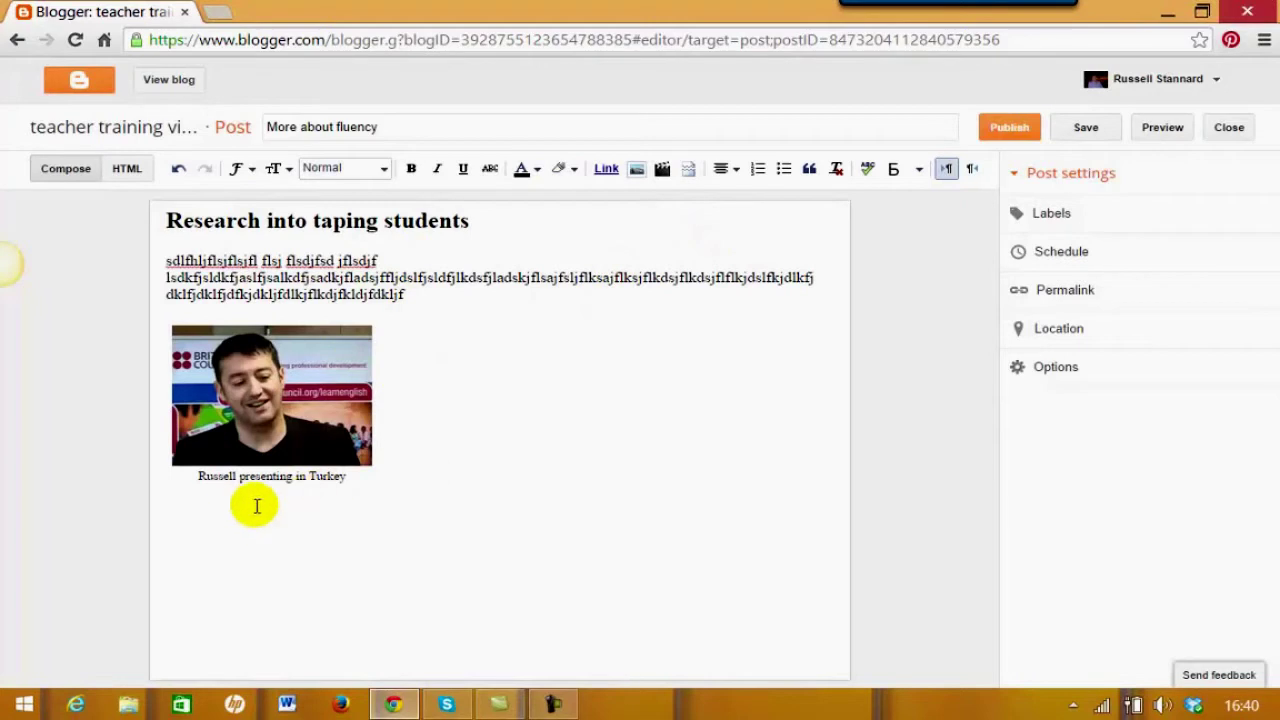
# Left-align the line below the caption and insert an empty line above 'Title two'
pyautogui.click(735, 172)
pyautogui.click(743, 194)
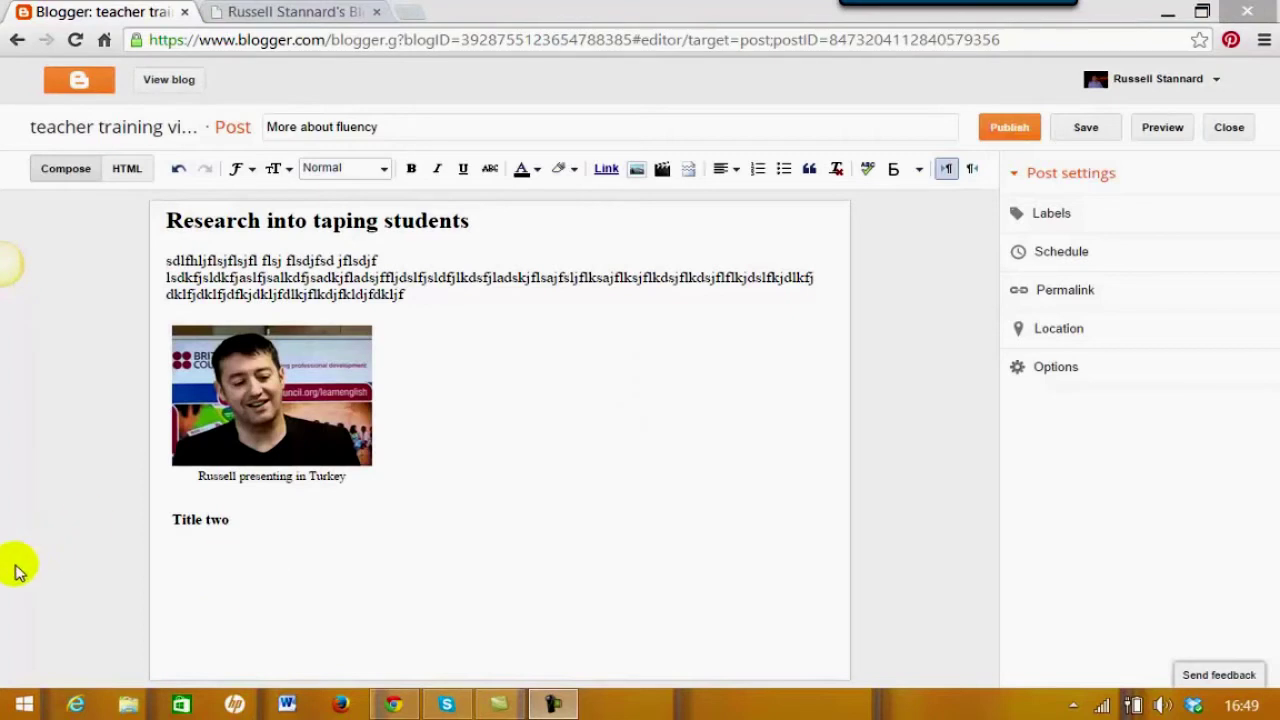
pyautogui.click(171, 520)
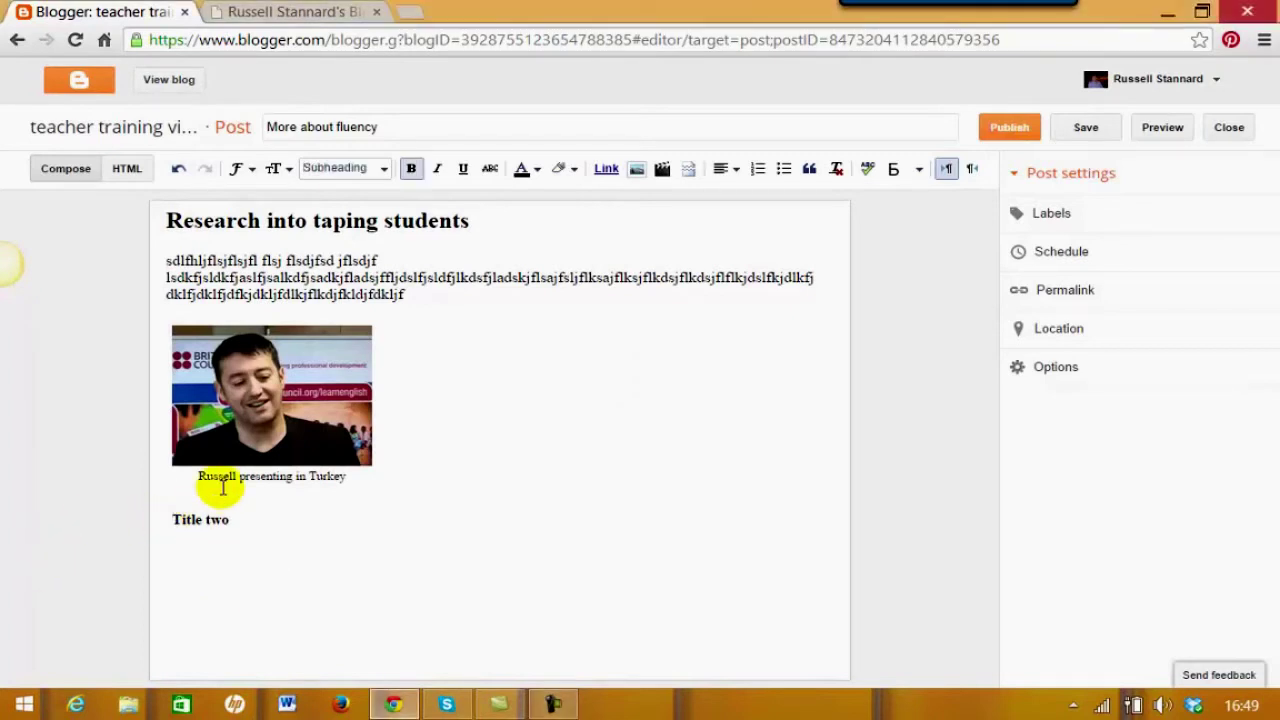
pyautogui.press('Return')
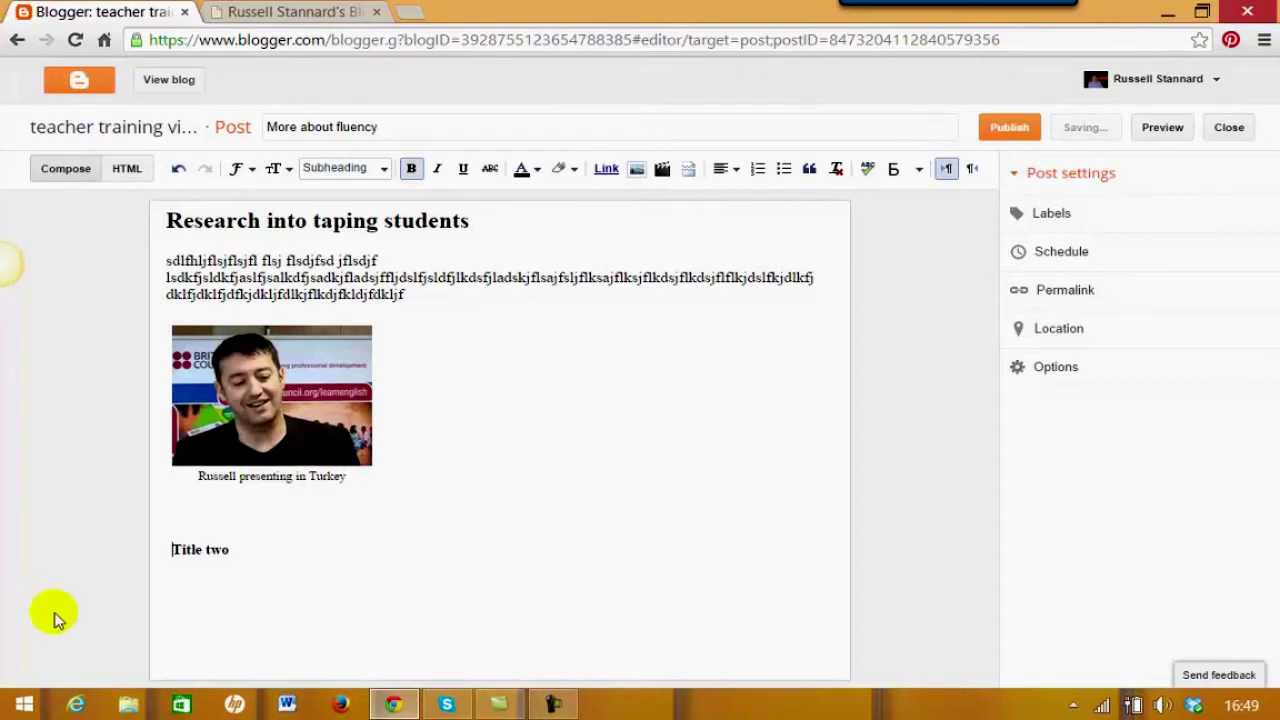
# Add a left-aligned empty line after 'Title two'
pyautogui.click(255, 549)
pyautogui.press('Return')
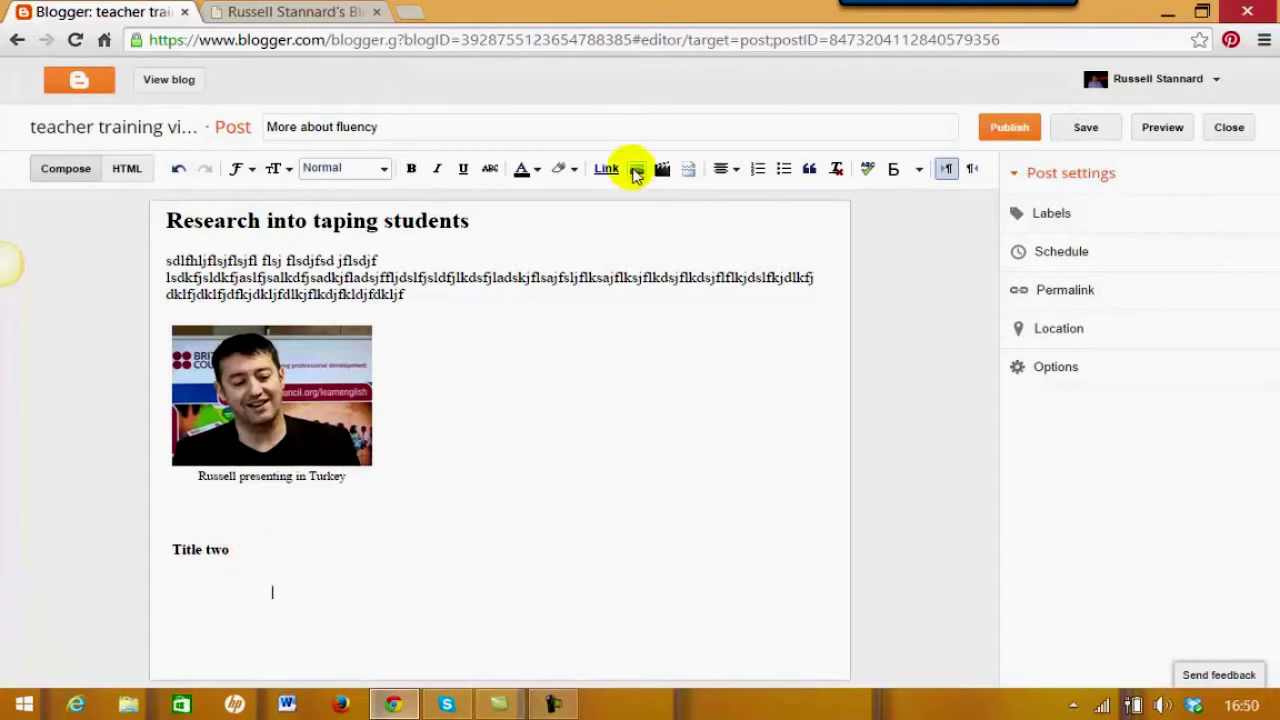
pyautogui.click(727, 168)
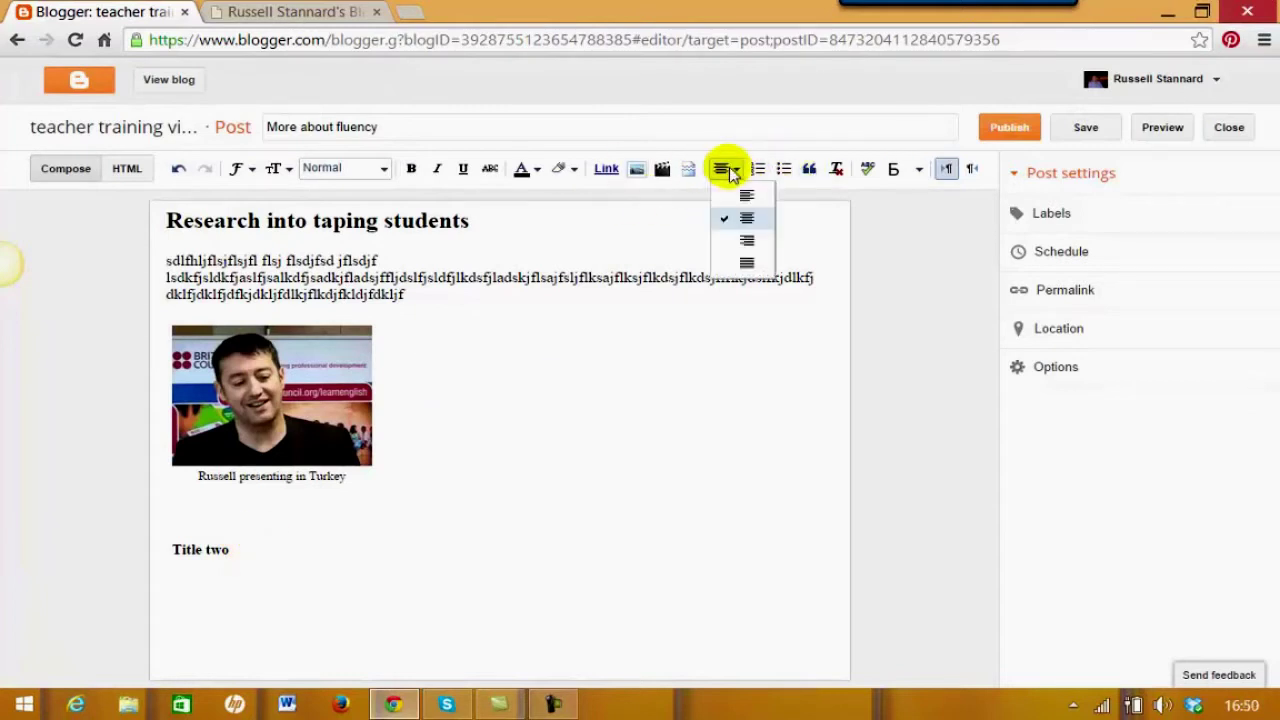
pyautogui.click(727, 202)
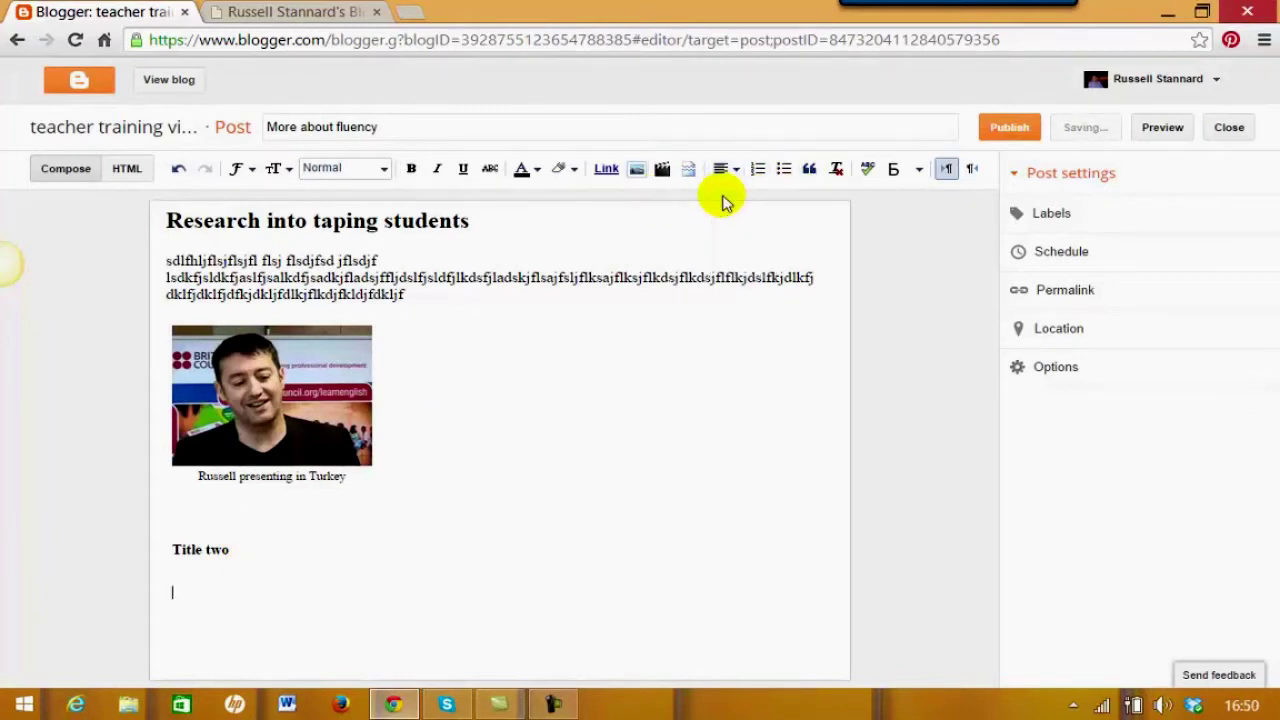
pyautogui.click(174, 591)
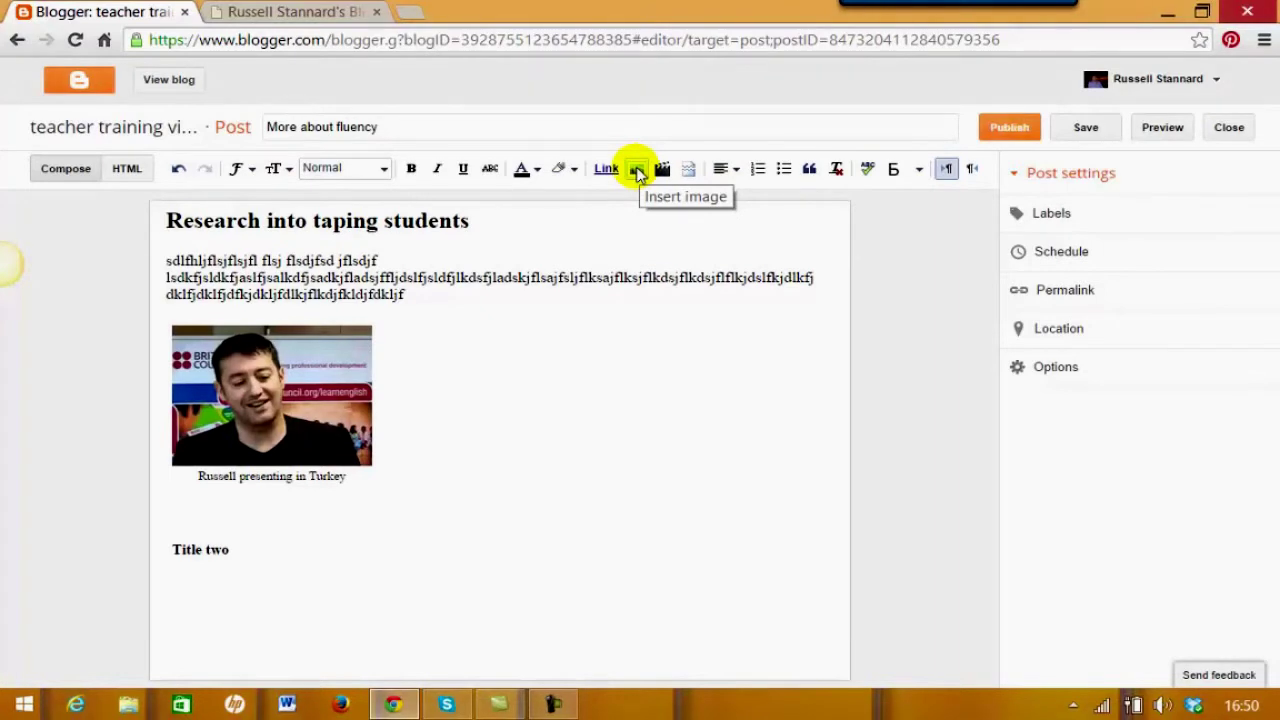
# Switch the image picker to From a URL, then show the author's About page tab
pyautogui.click(638, 172)
pyautogui.click(229, 183)
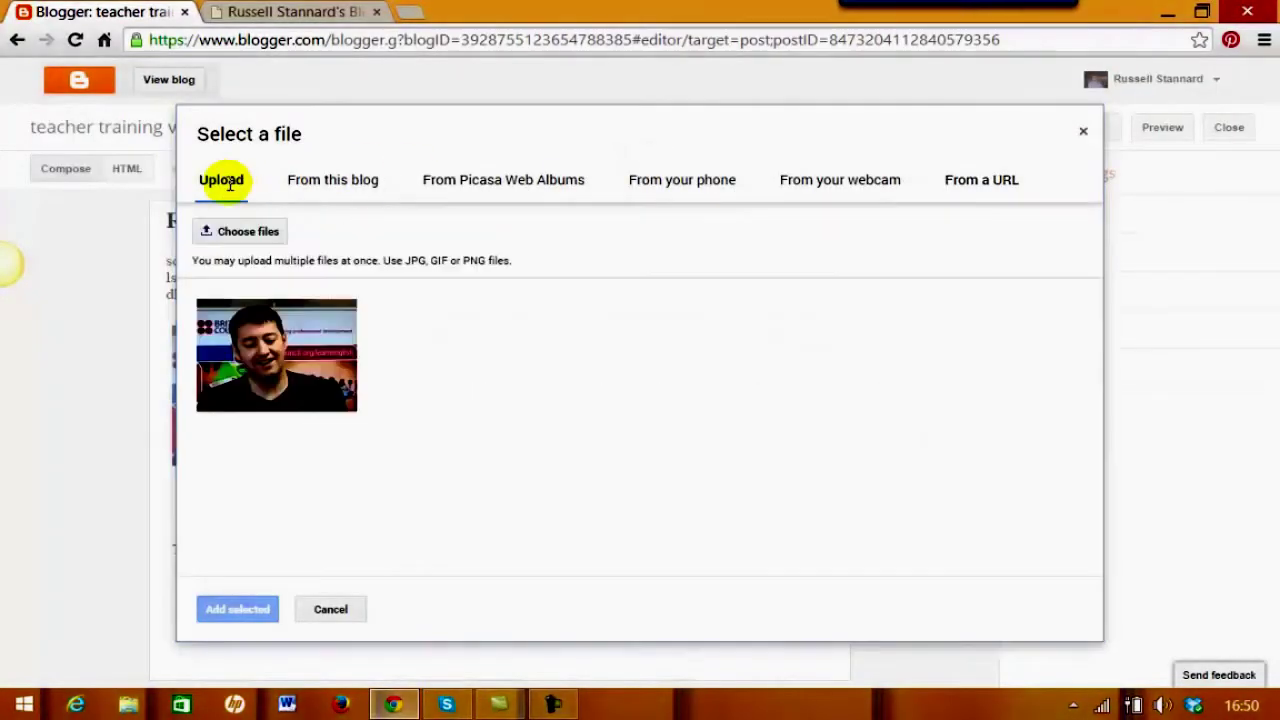
pyautogui.click(334, 186)
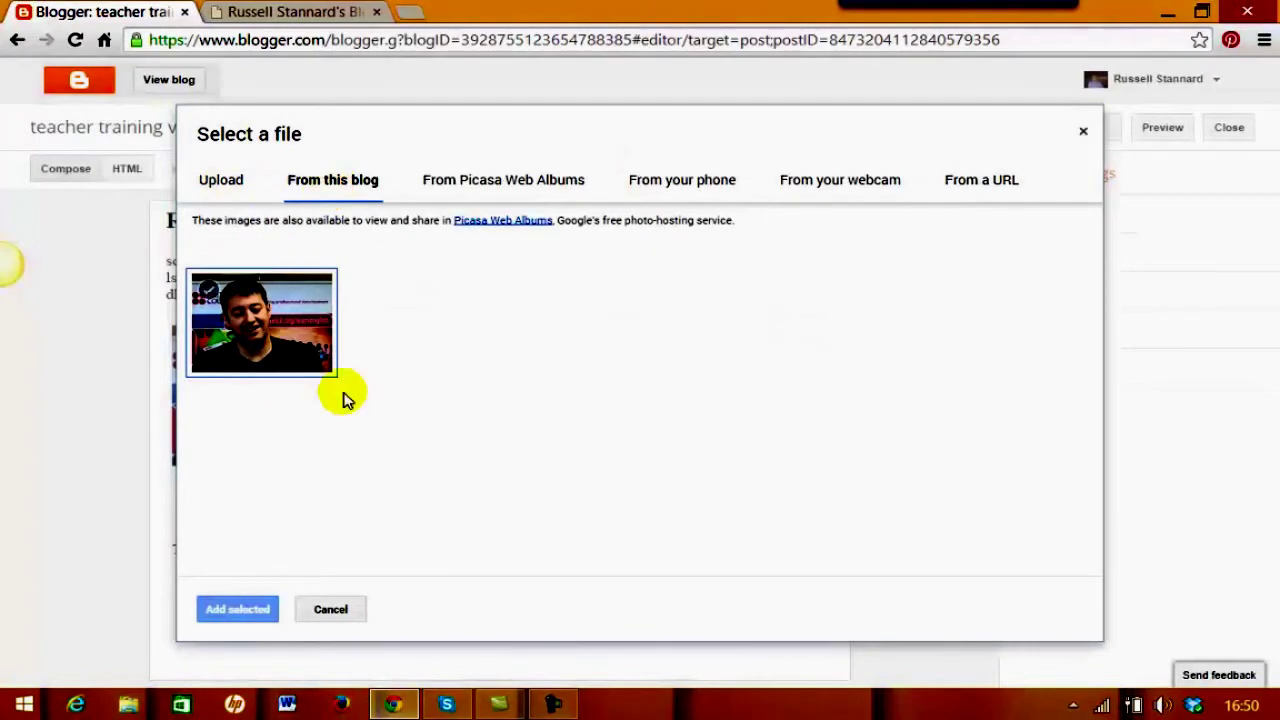
pyautogui.click(286, 277)
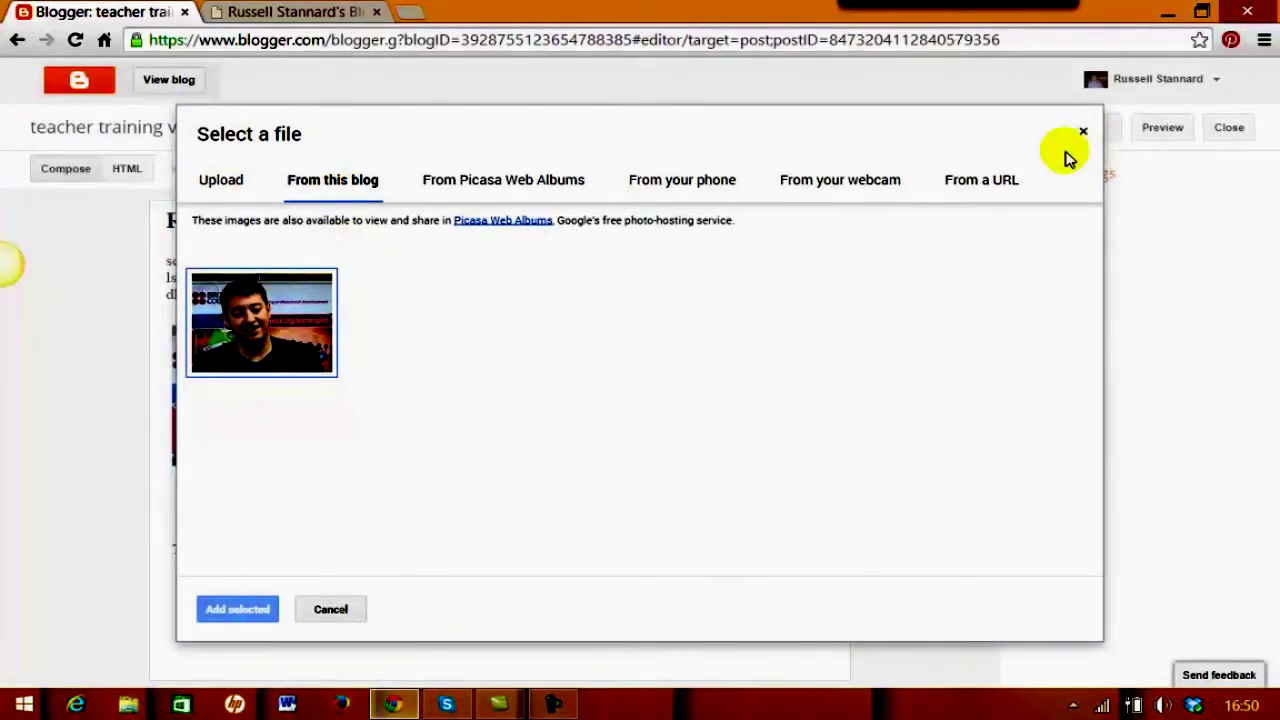
pyautogui.click(983, 184)
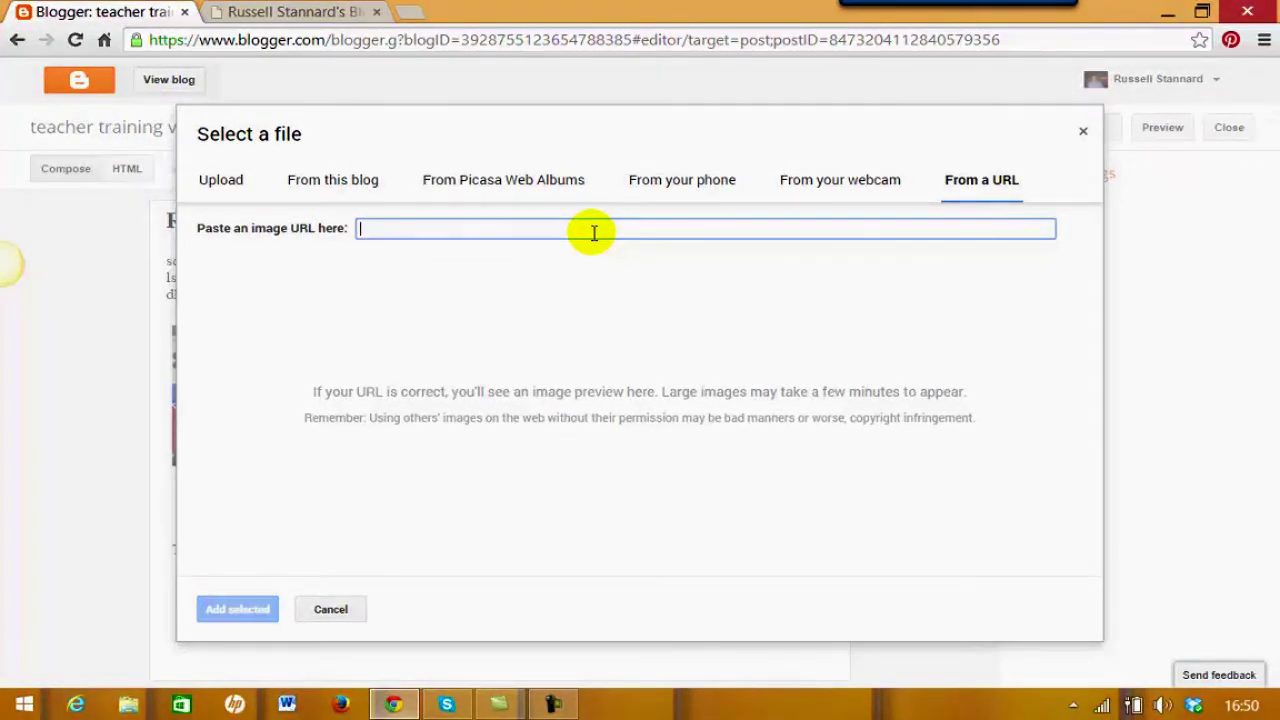
pyautogui.click(323, 16)
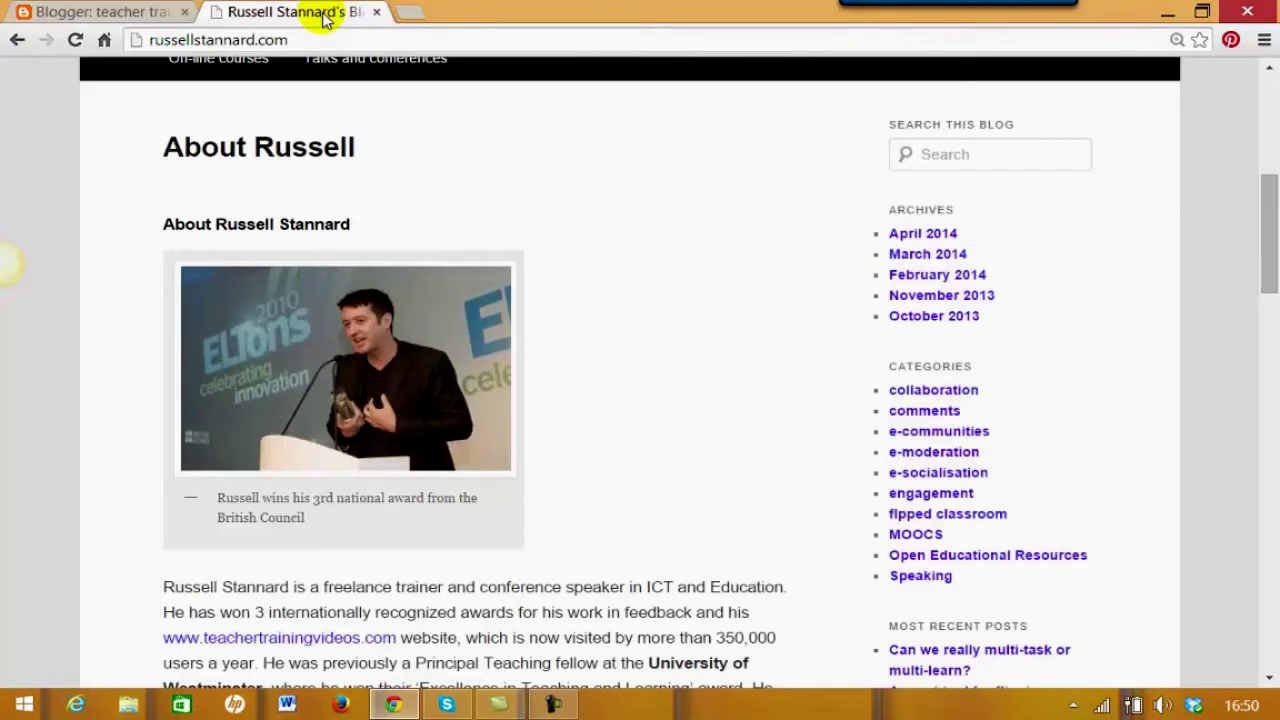
# Copy the award photo's image URL from the About page and return to Blogger
pyautogui.rightClick(281, 326)
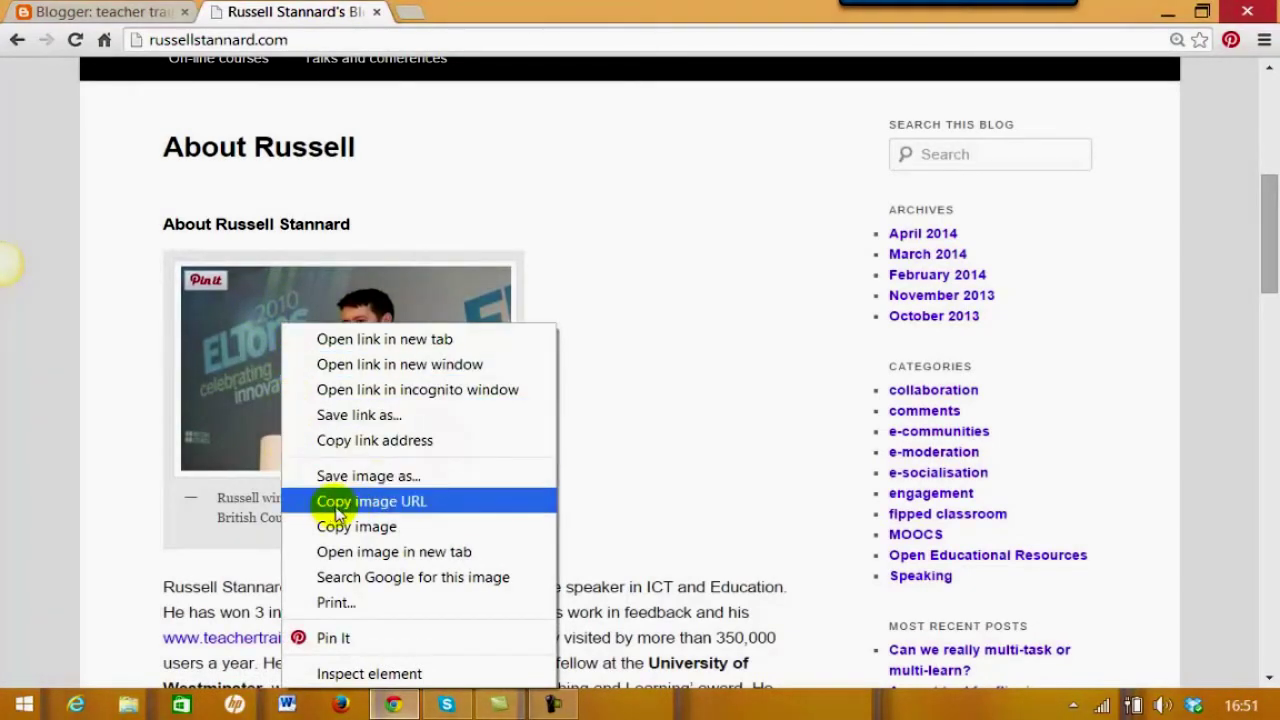
pyautogui.click(408, 504)
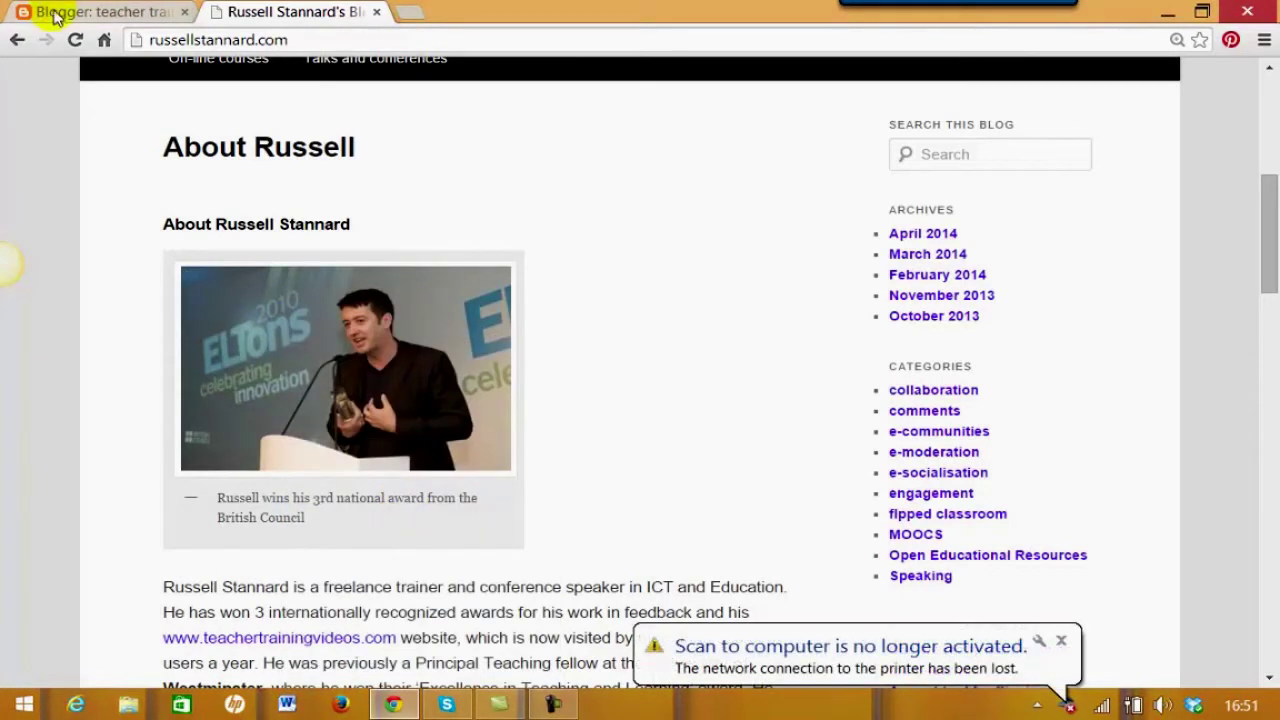
pyautogui.click(68, 18)
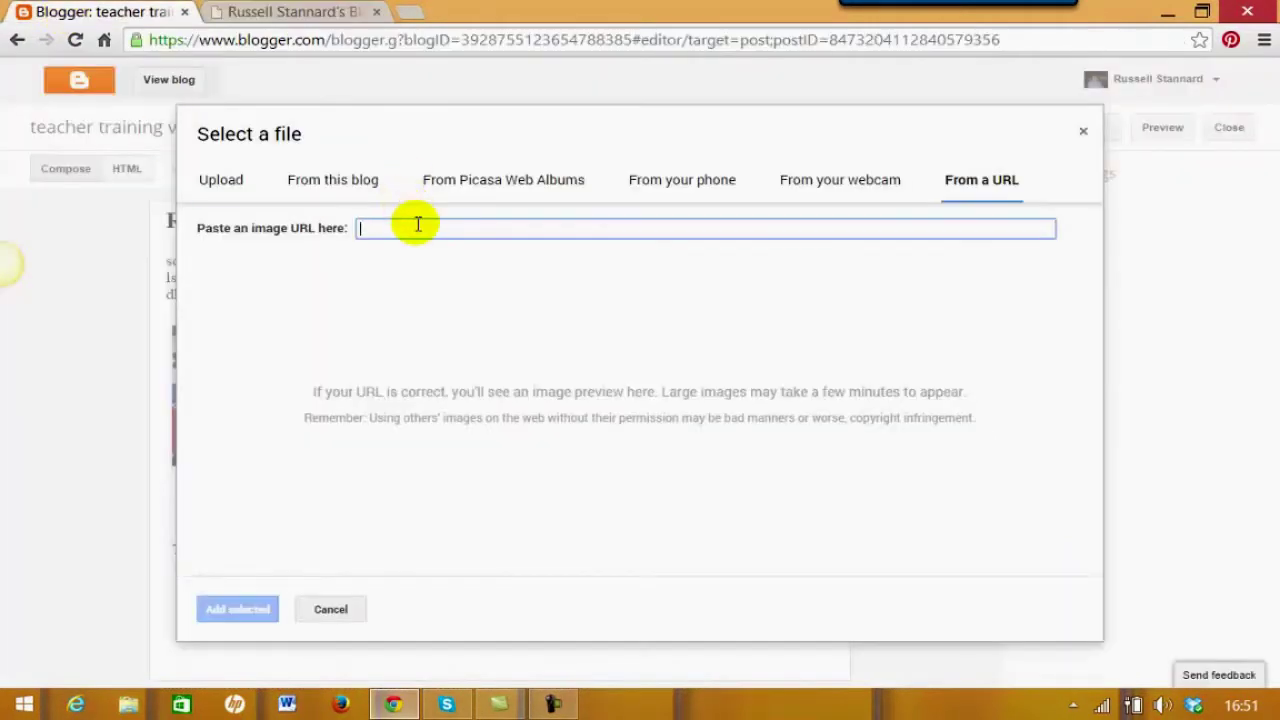
# Paste the award photo's URL, add it under Title two, and resize it to Small
pyautogui.hotkey('ctrl', 'v')
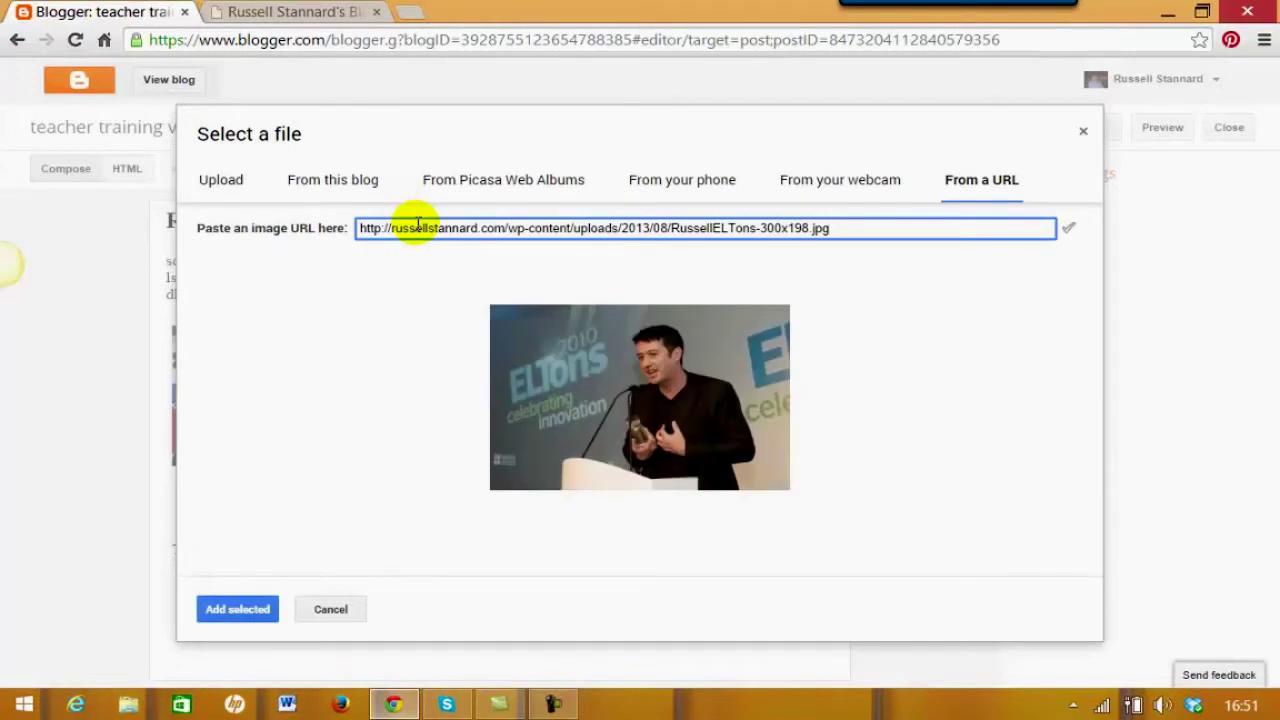
pyautogui.click(245, 614)
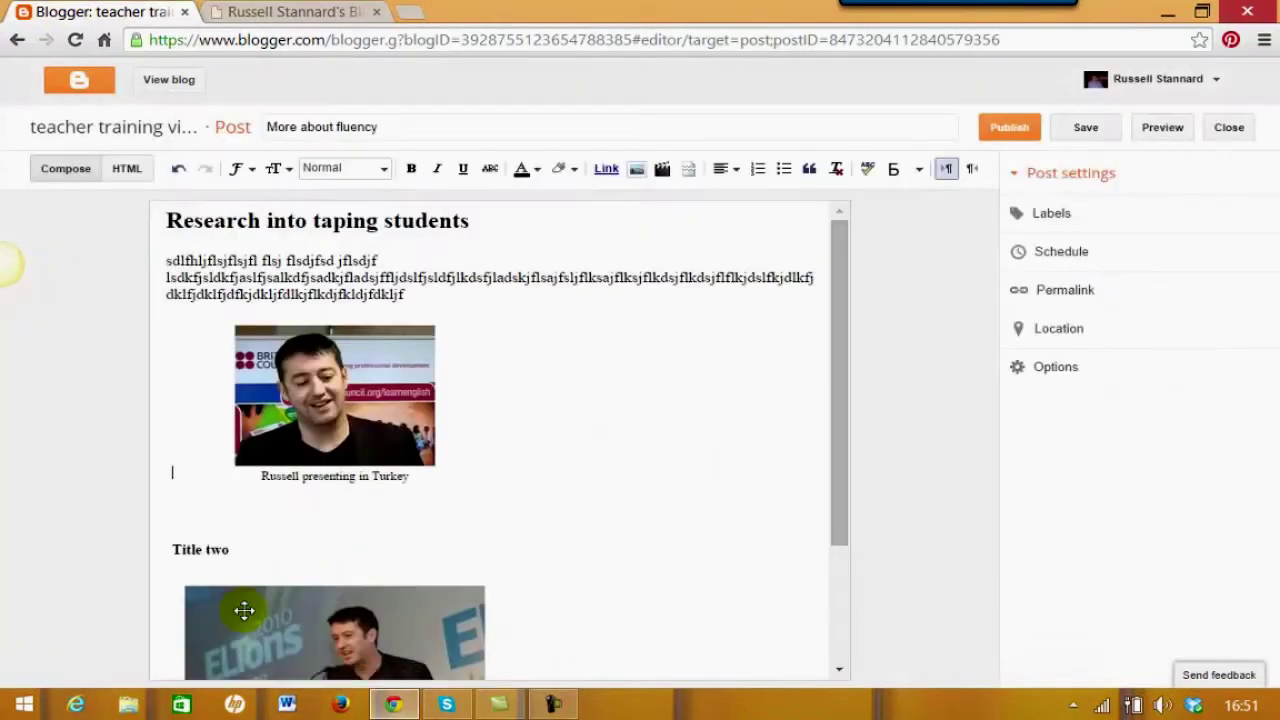
pyautogui.moveTo(841, 442); pyautogui.dragTo(843, 577)
pyautogui.moveTo(398, 466); pyautogui.dragTo(398, 466)
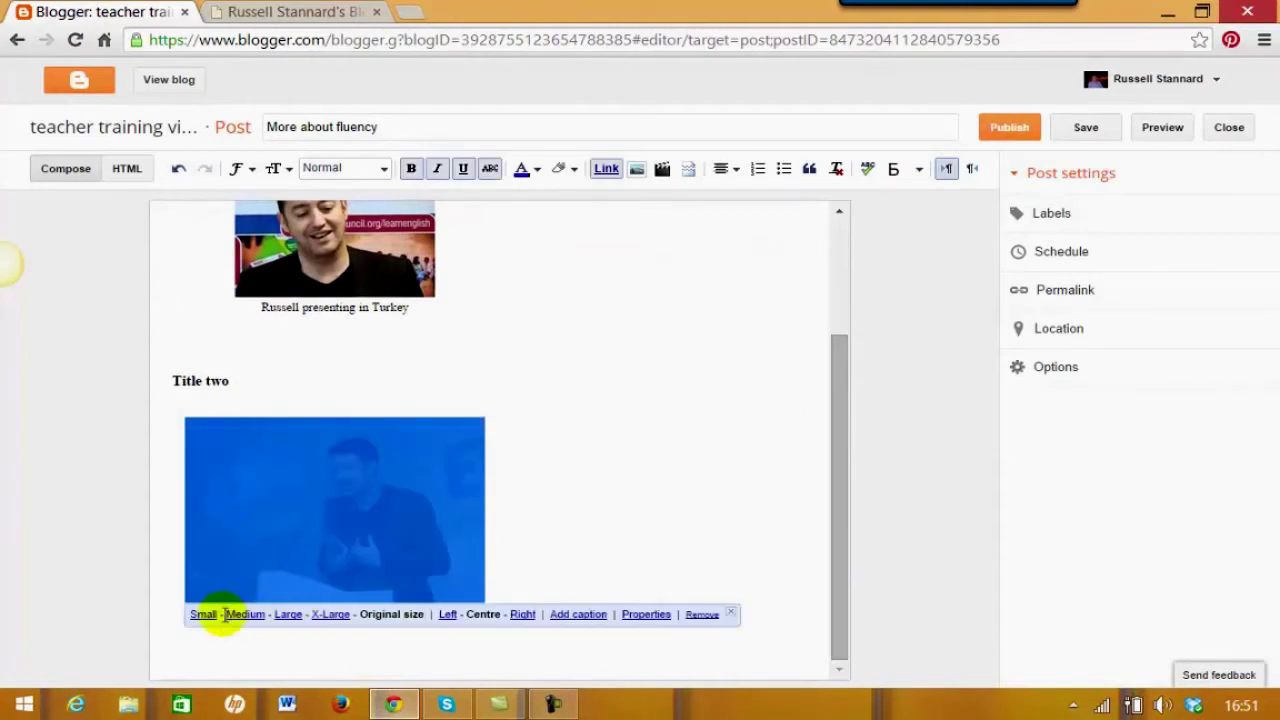
pyautogui.click(199, 614)
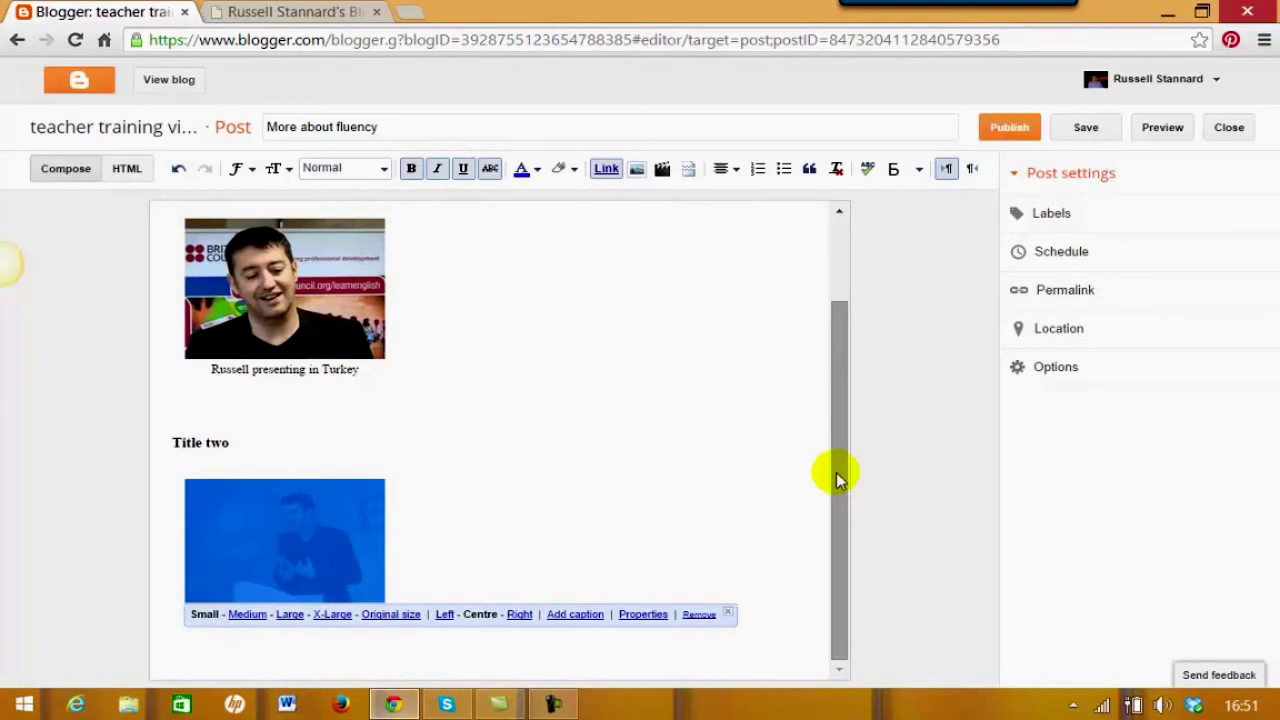
pyautogui.moveTo(840, 474); pyautogui.dragTo(814, 349)
pyautogui.scroll(-1, 594, 457)
pyautogui.click(597, 461)
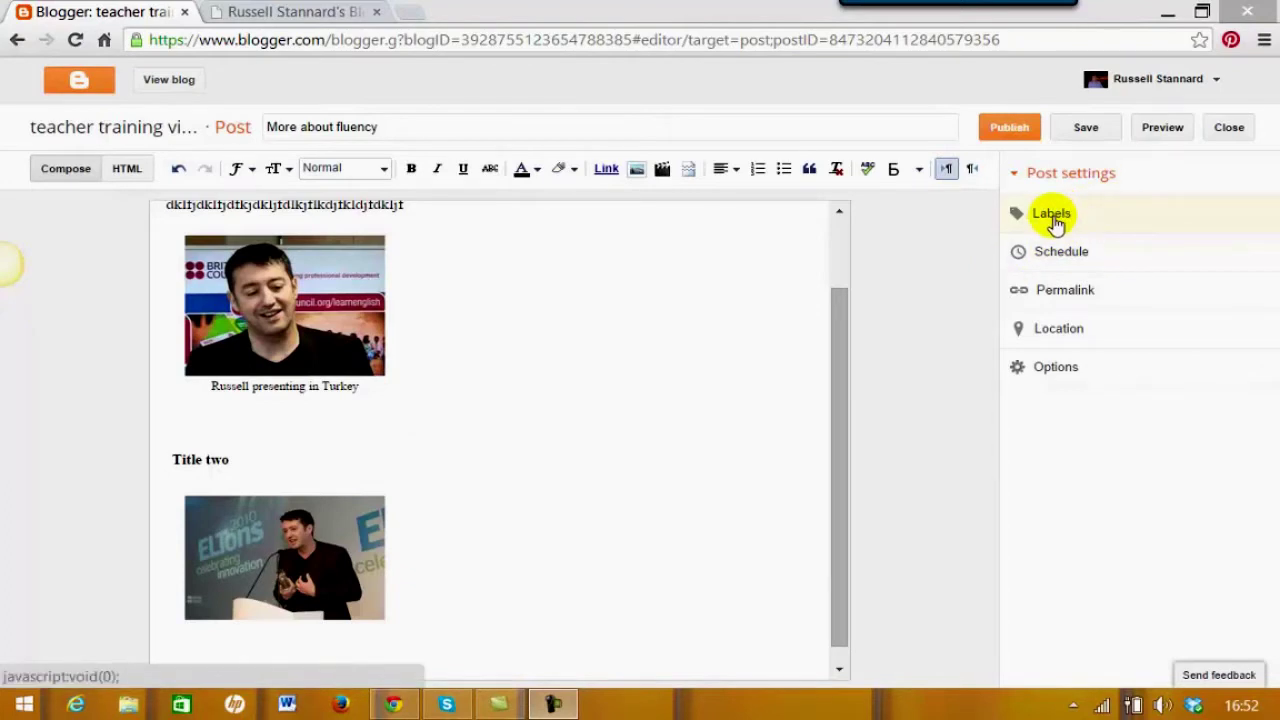
# Pick the Communication and Fluency label suggestions, add Taping, and confirm the labels
pyautogui.click(1043, 222)
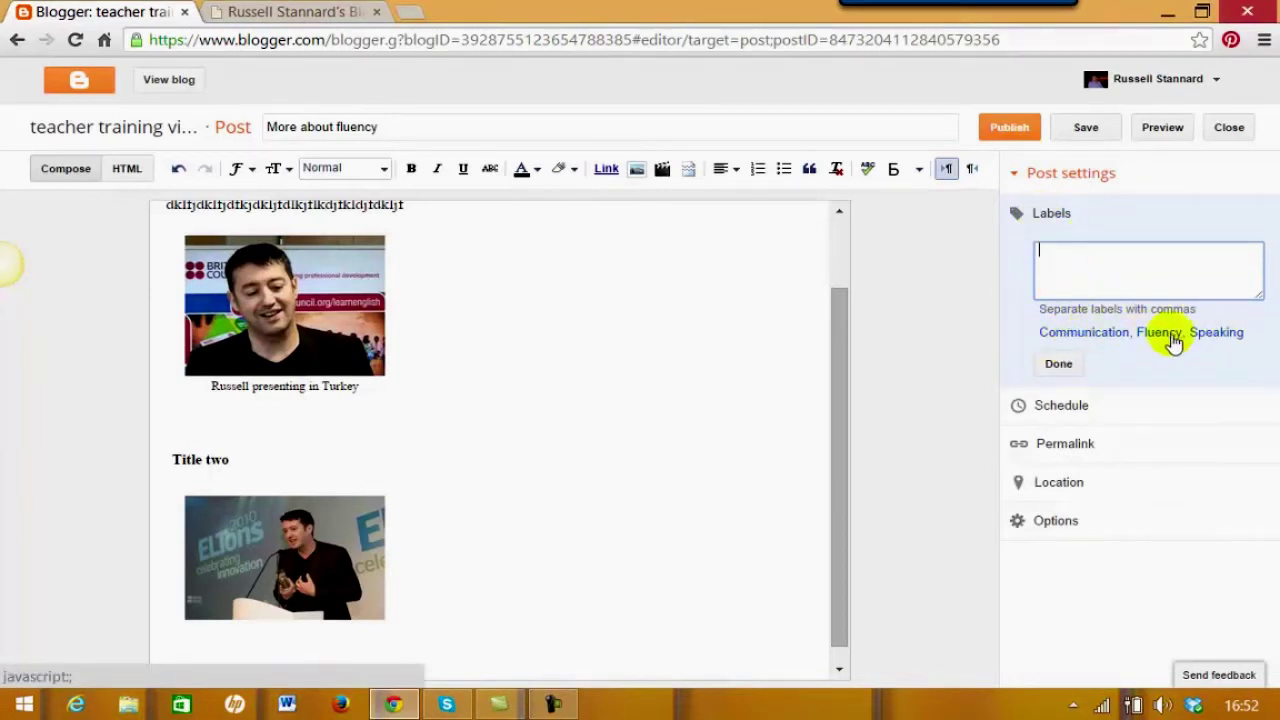
pyautogui.click(1068, 338)
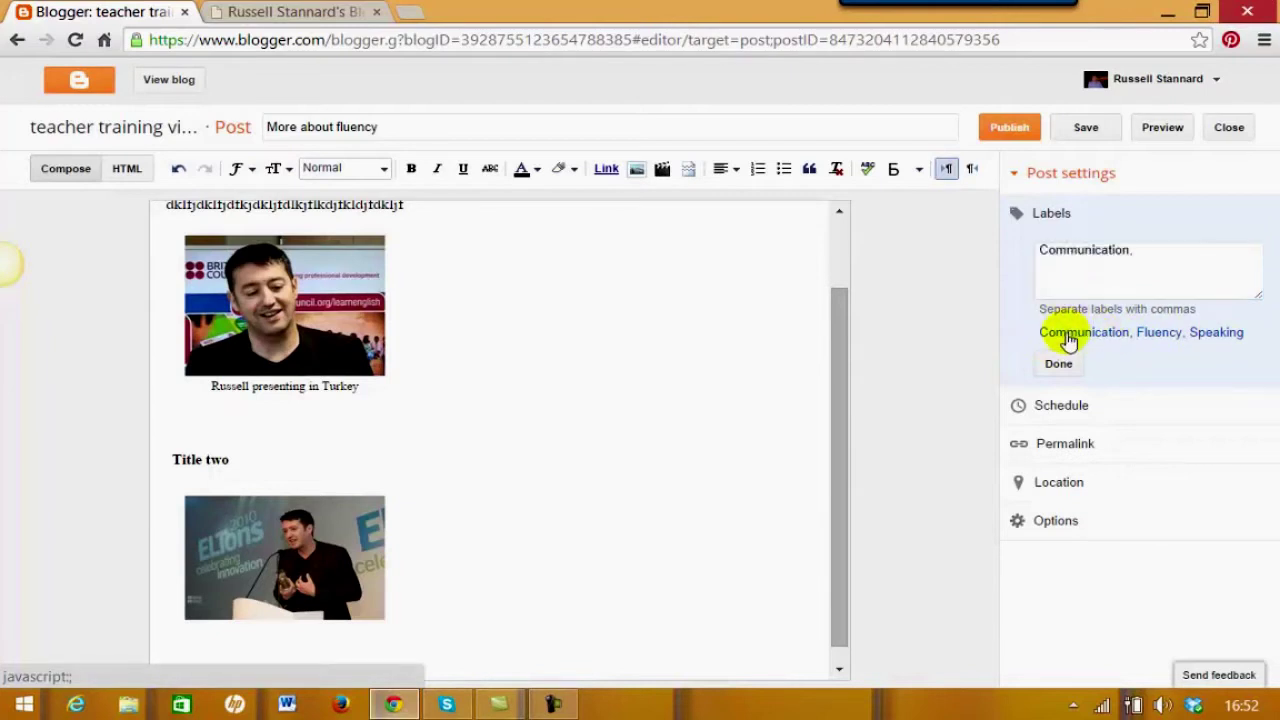
pyautogui.click(1151, 337)
pyautogui.click(1225, 255)
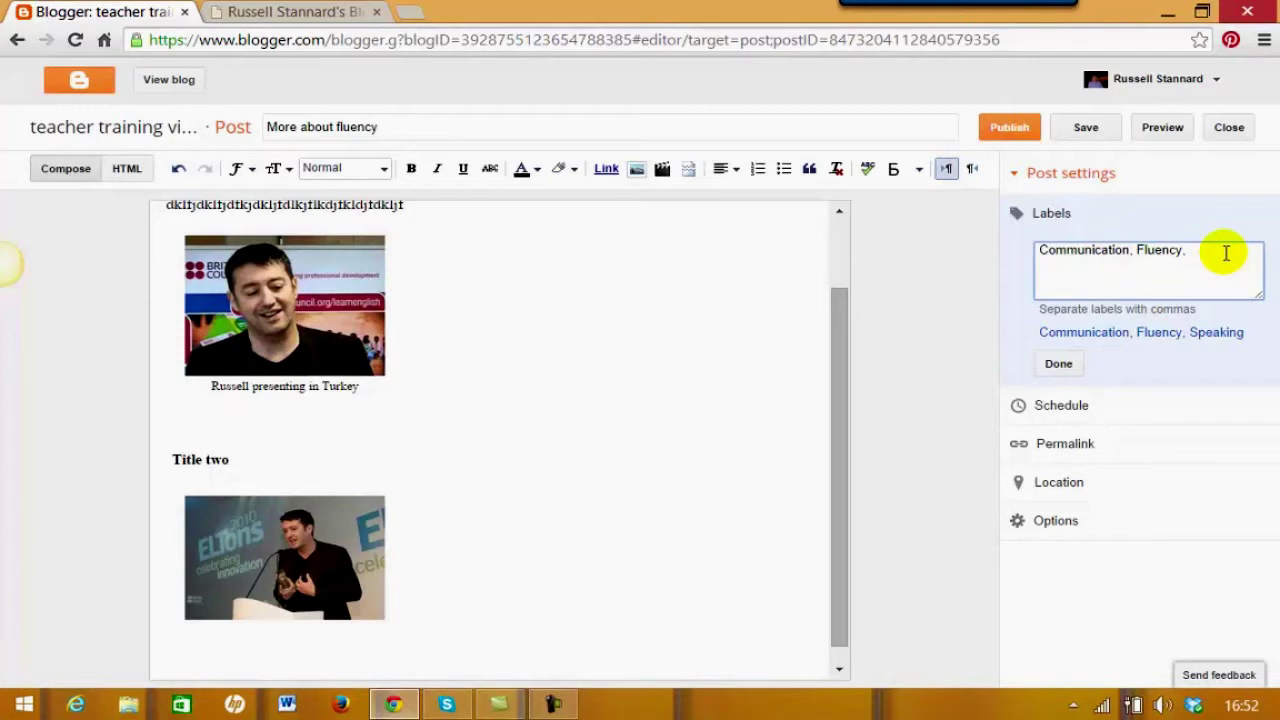
pyautogui.write('Taping')
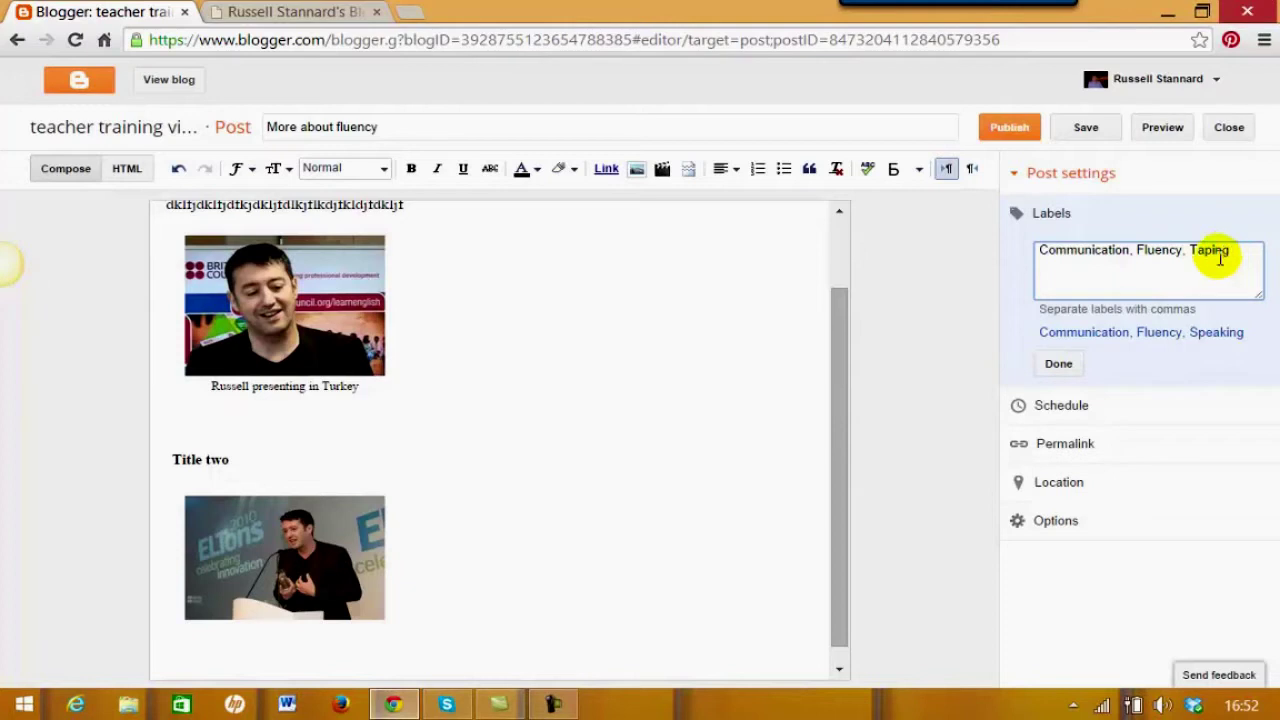
pyautogui.click(1060, 365)
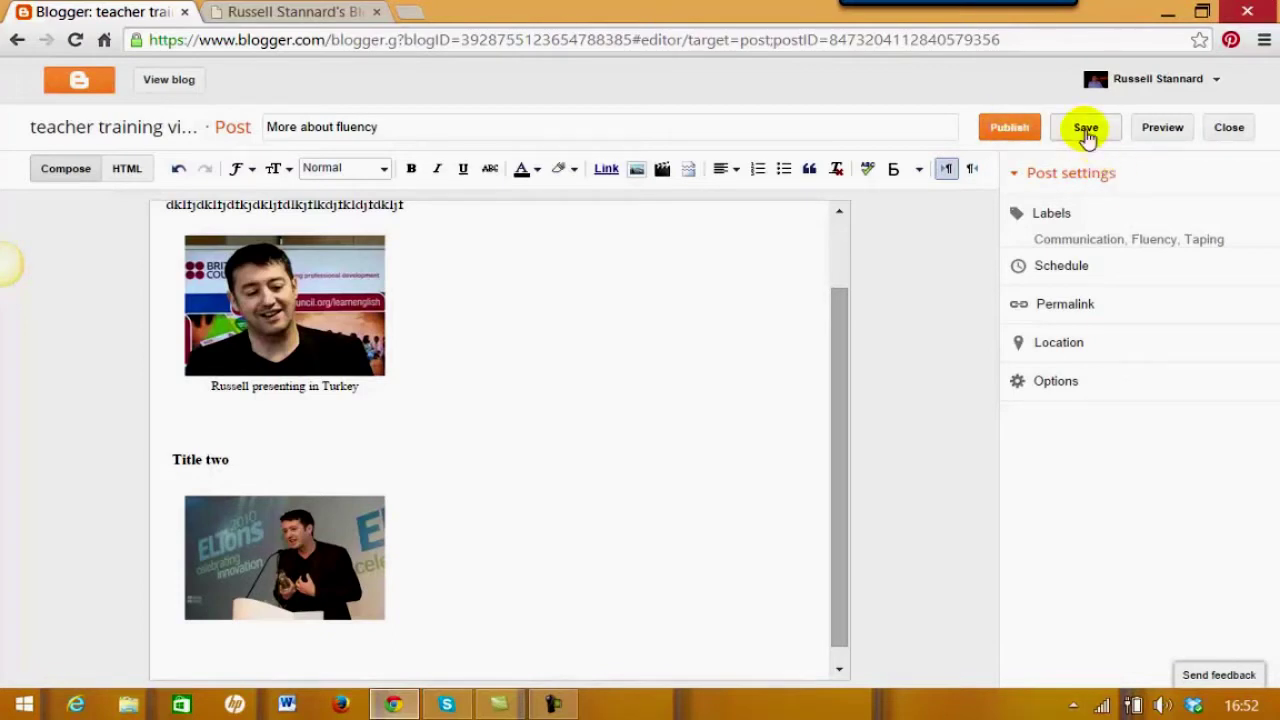
# Publish 'More about fluency' and begin a new blog post
pyautogui.click(1010, 130)
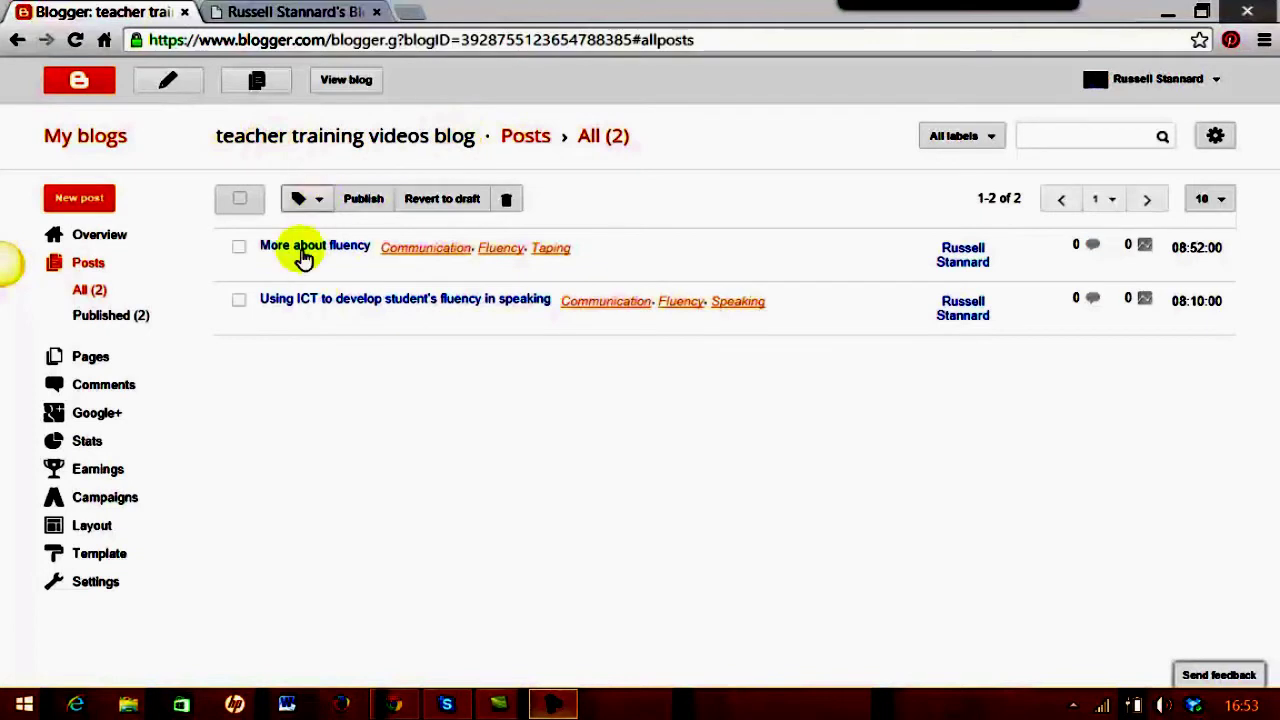
pyautogui.click(80, 200)
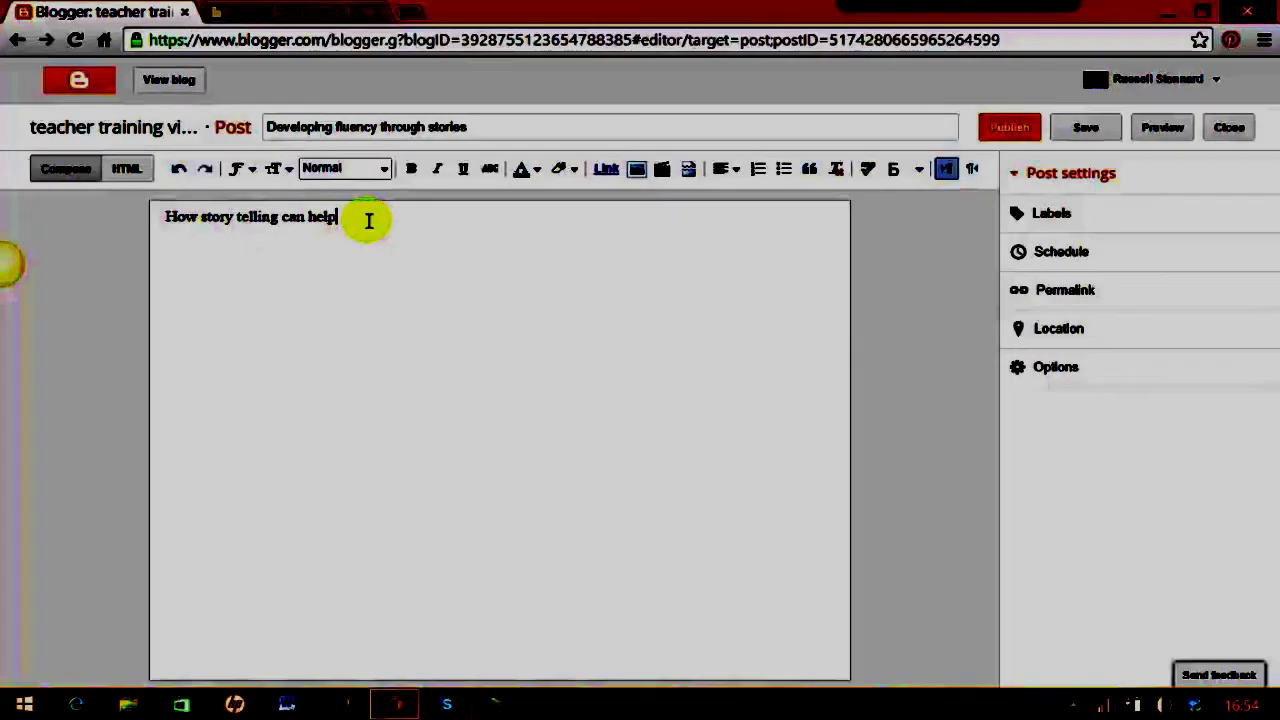
# Format the line 'How story telling can help' as a Heading
pyautogui.moveTo(366, 217); pyautogui.dragTo(160, 214)
pyautogui.click(386, 170)
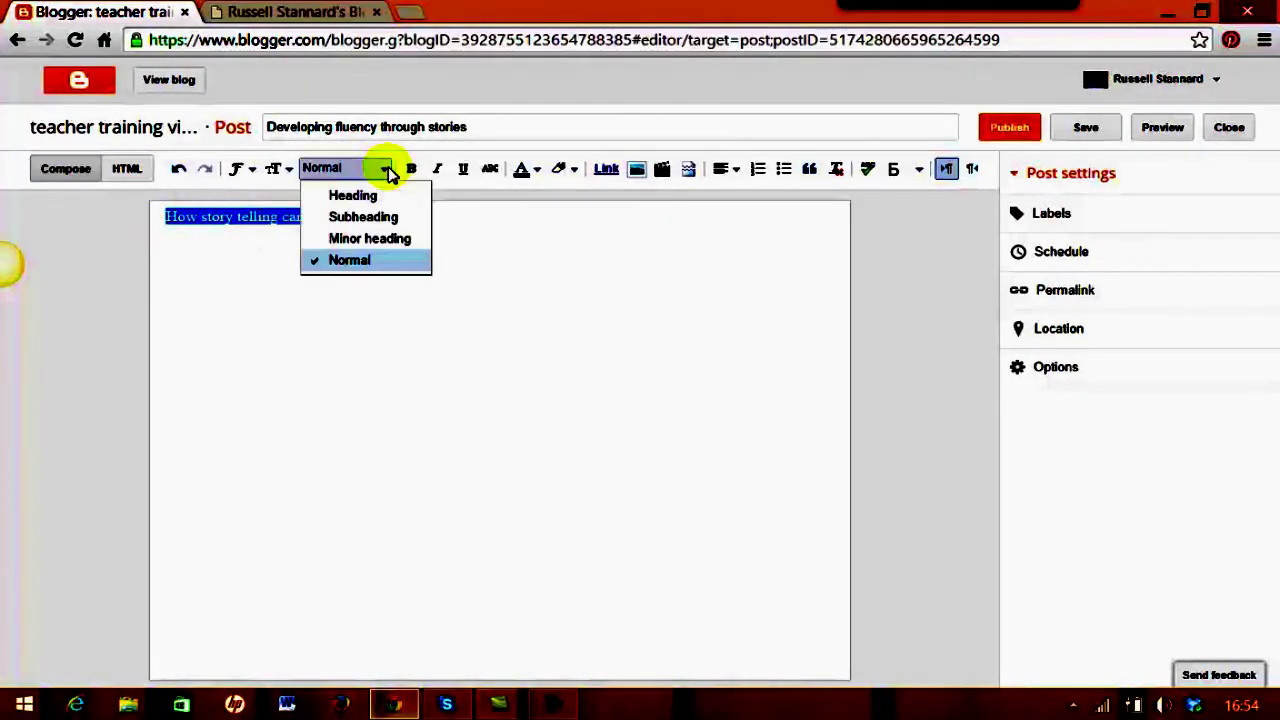
pyautogui.click(350, 195)
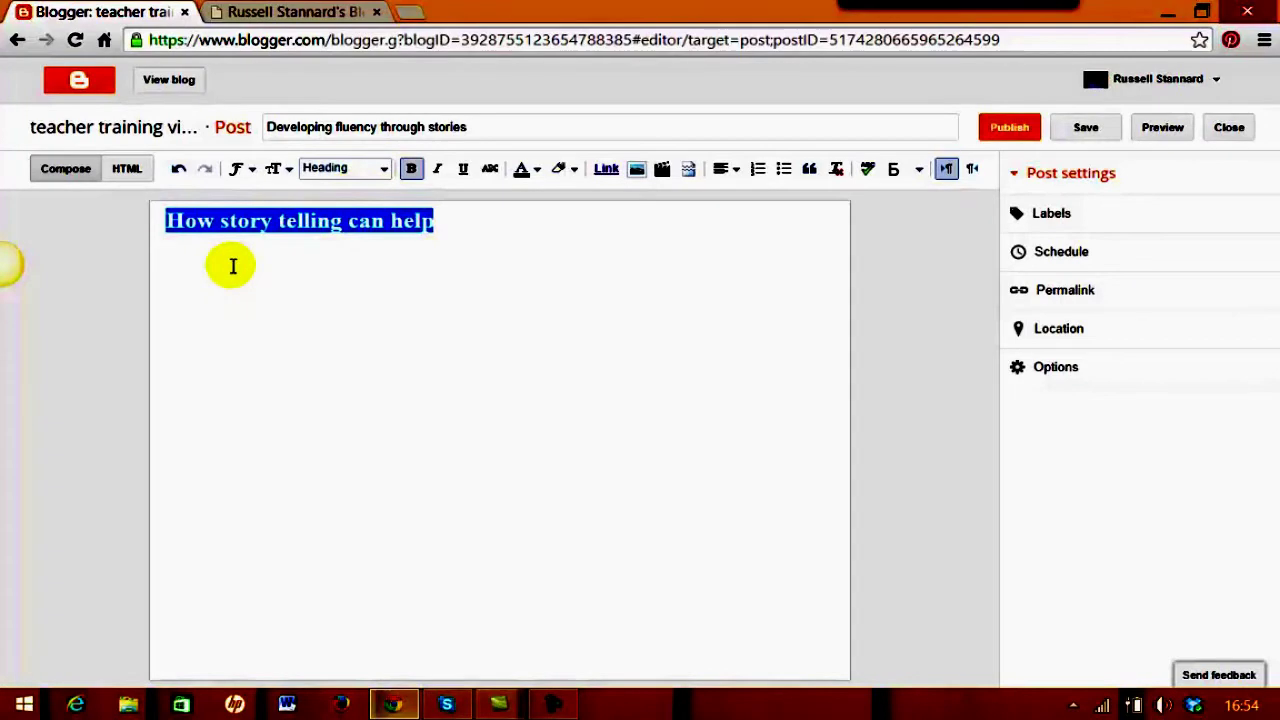
# Add a normal paragraph of filler text below the heading
pyautogui.click(451, 221)
pyautogui.press('Return')
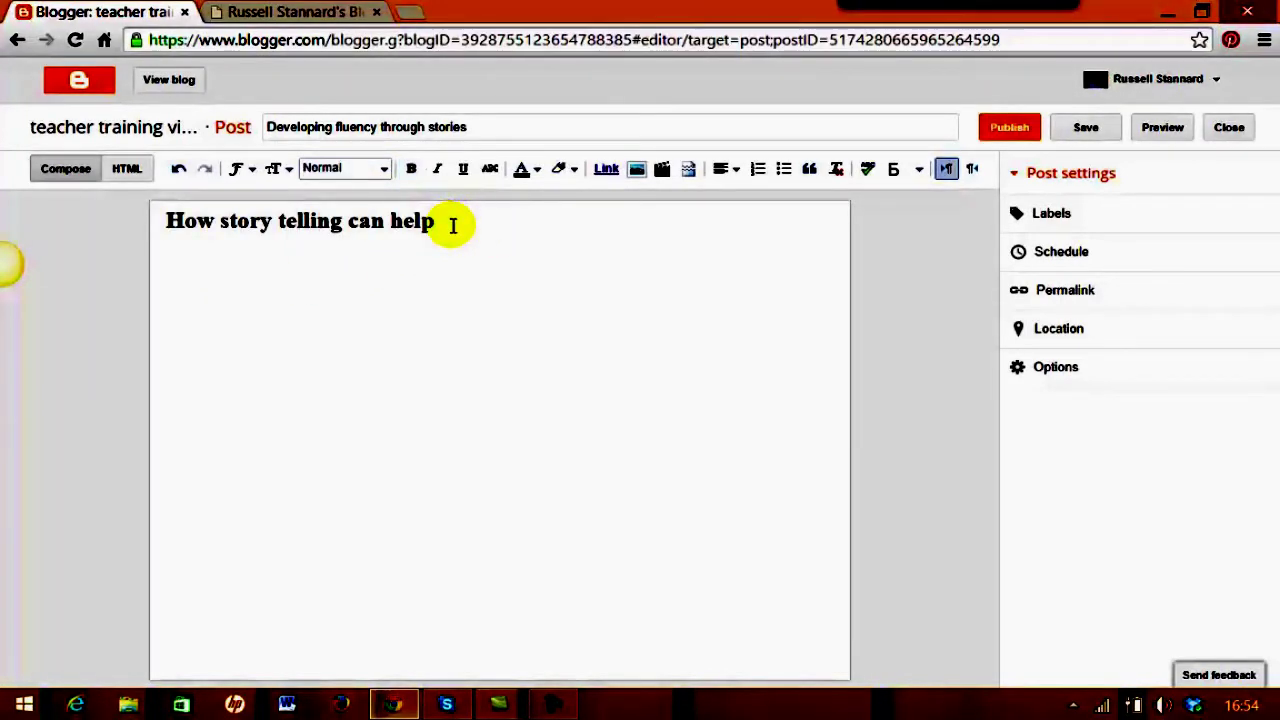
pyautogui.click(463, 169)
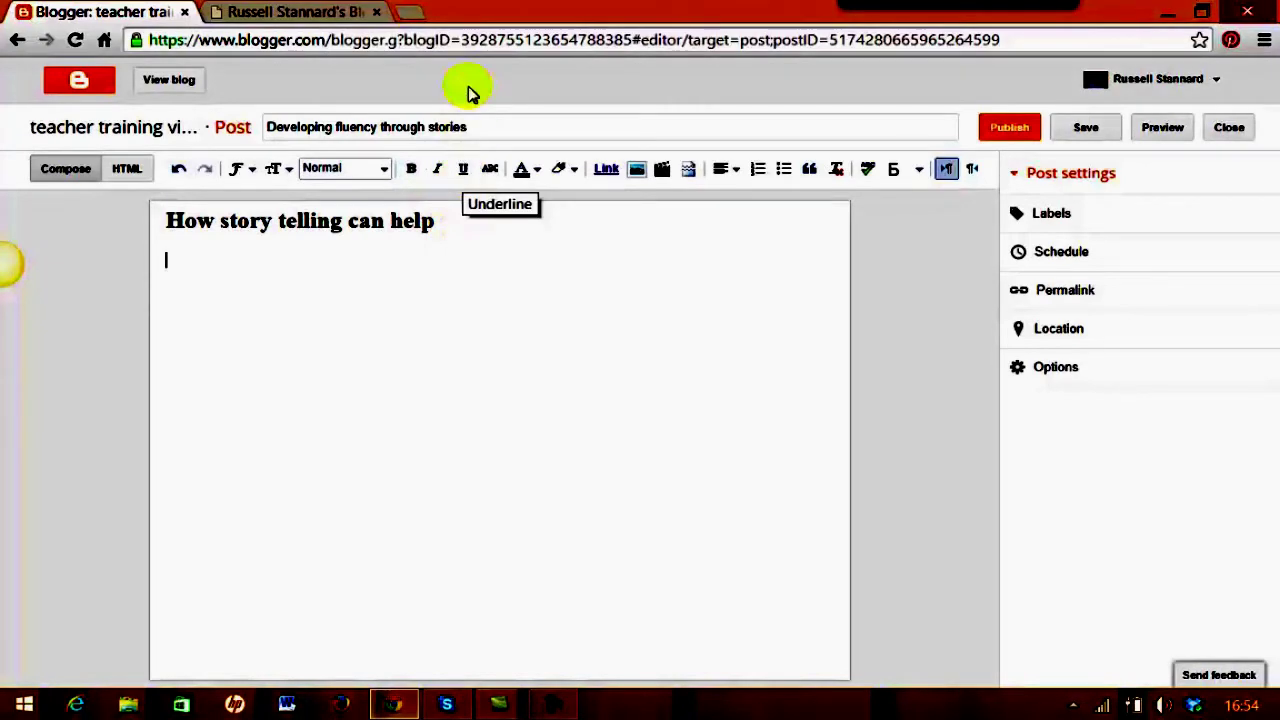
pyautogui.write('al')
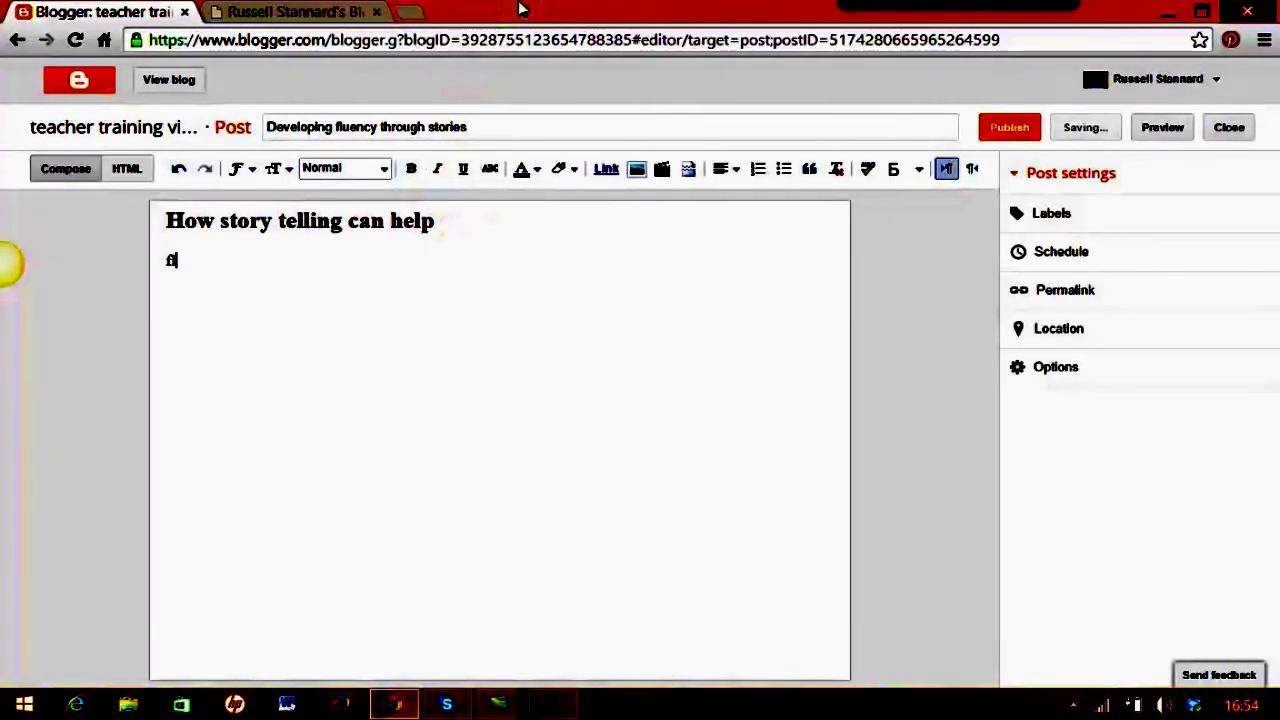
pyautogui.write('djfljsdlfjas flskdjfsldkjf lsjflkdsjflksdjf aslkfjaskfjs fslkdjfsdkljflkdsjfldsjflkdsjflkdsjfkldjflkfj')
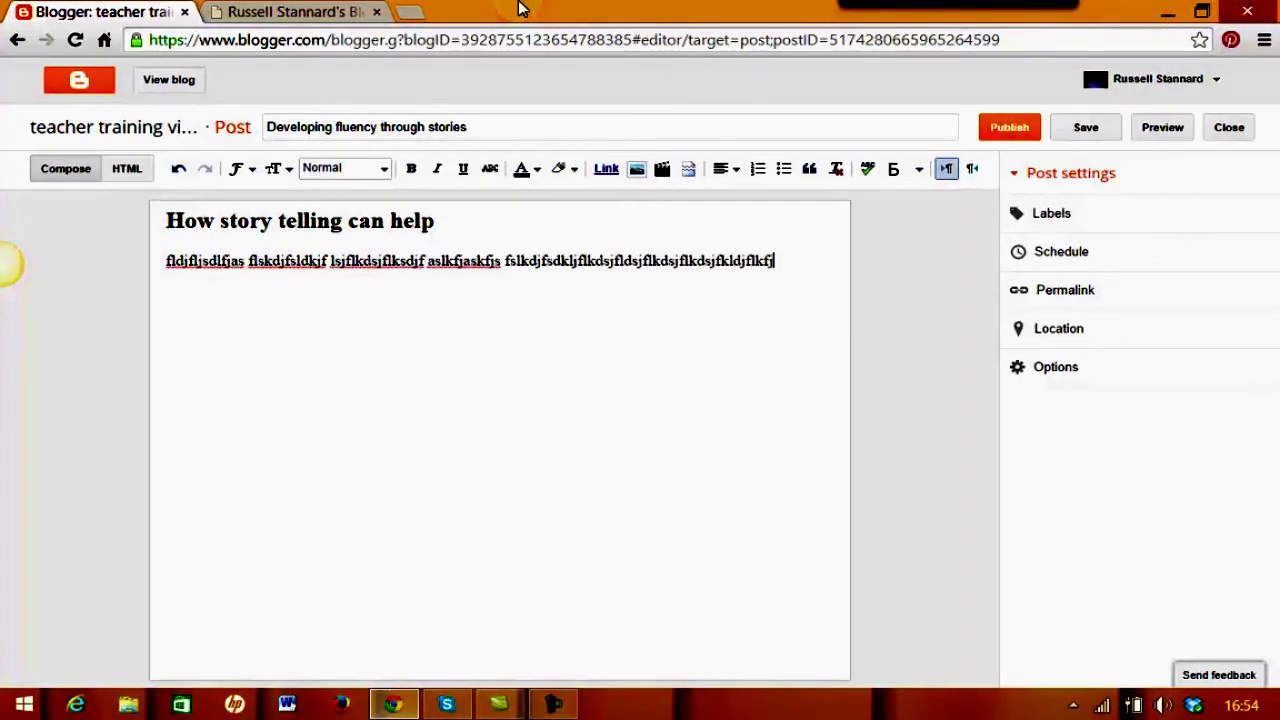
pyautogui.write('sdakfjdsklfjlsdkfslkjfldsjf sdklfj f flksajflkkasjflskdjfdskjf dfljdkfjdslfjd')
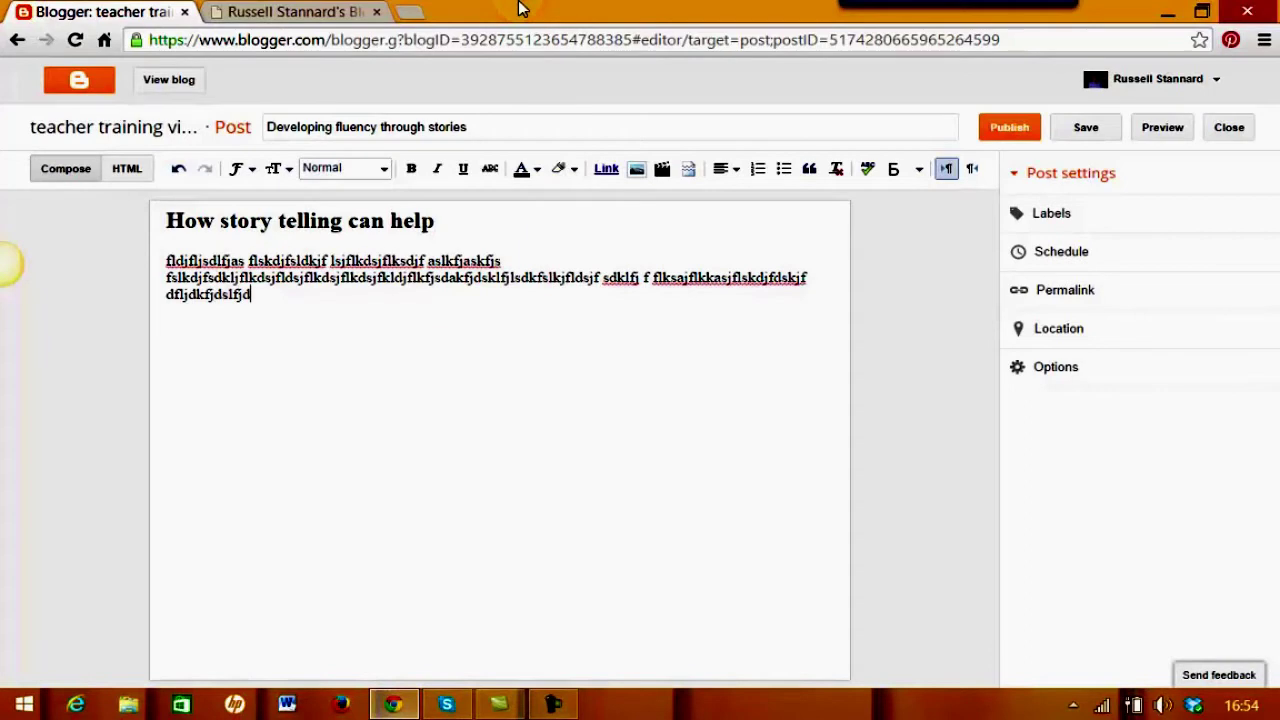
pyautogui.press('Return')
pyautogui.press('Return')
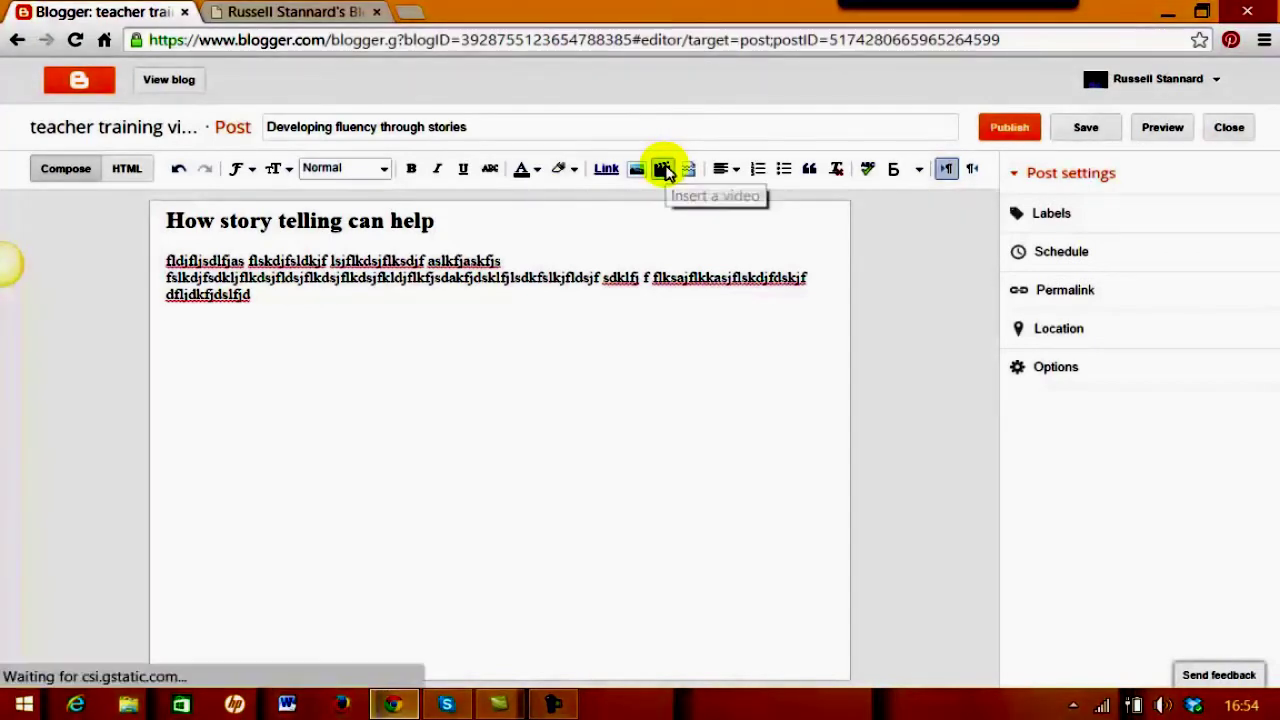
# Search YouTube for 'russell stannard' and embed the Simple ICT Tools video
pyautogui.click(664, 170)
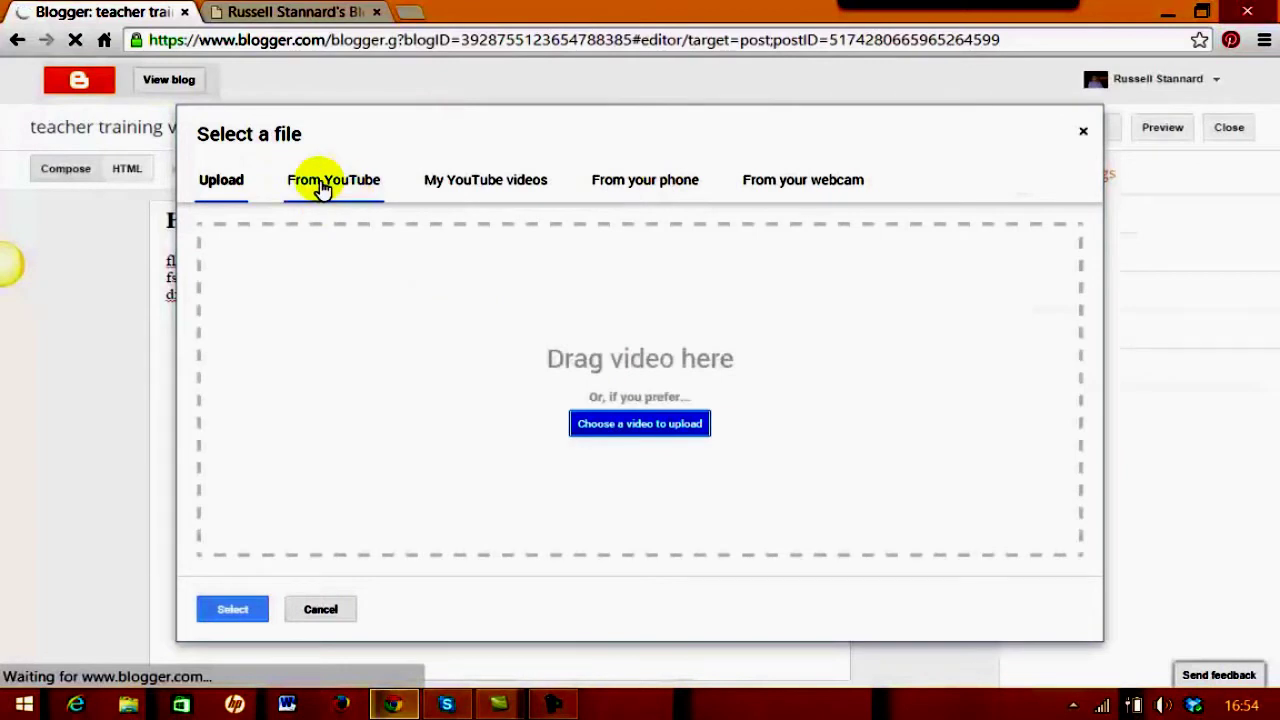
pyautogui.click(338, 190)
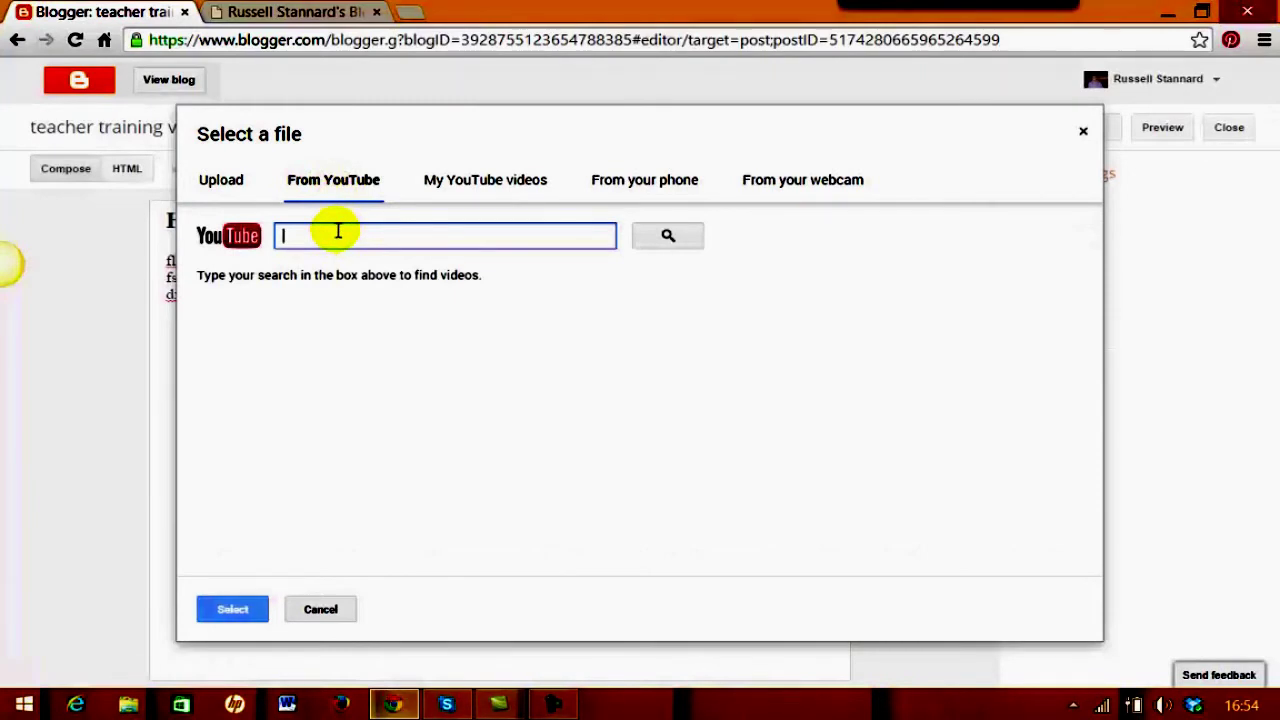
pyautogui.write('russell stannard')
pyautogui.click(668, 236)
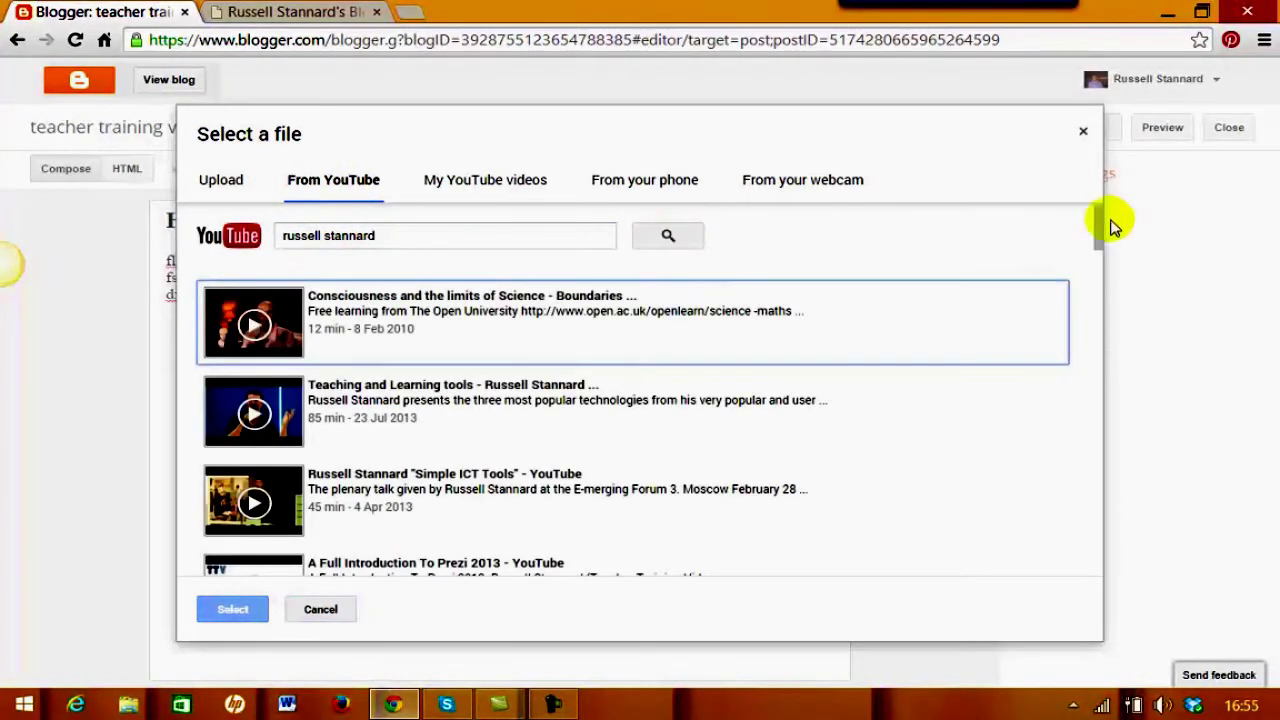
pyautogui.click(1103, 250)
pyautogui.moveTo(1103, 250); pyautogui.dragTo(1103, 263)
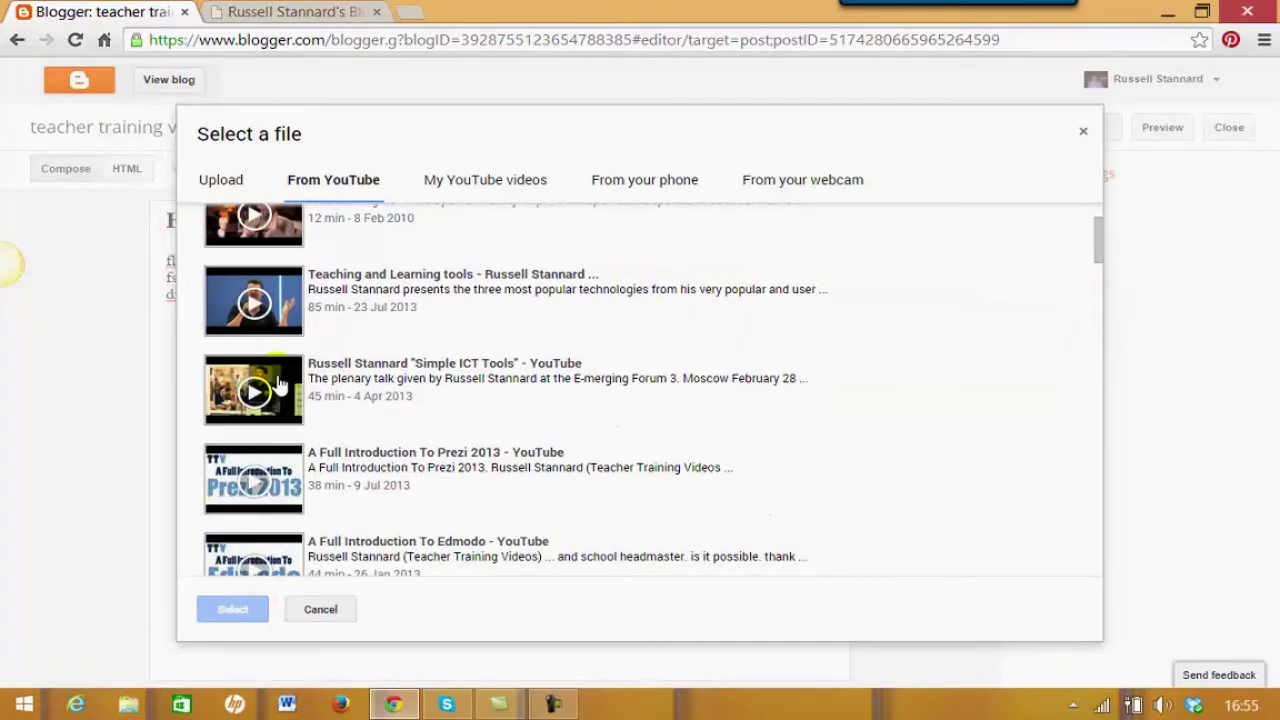
pyautogui.click(280, 385)
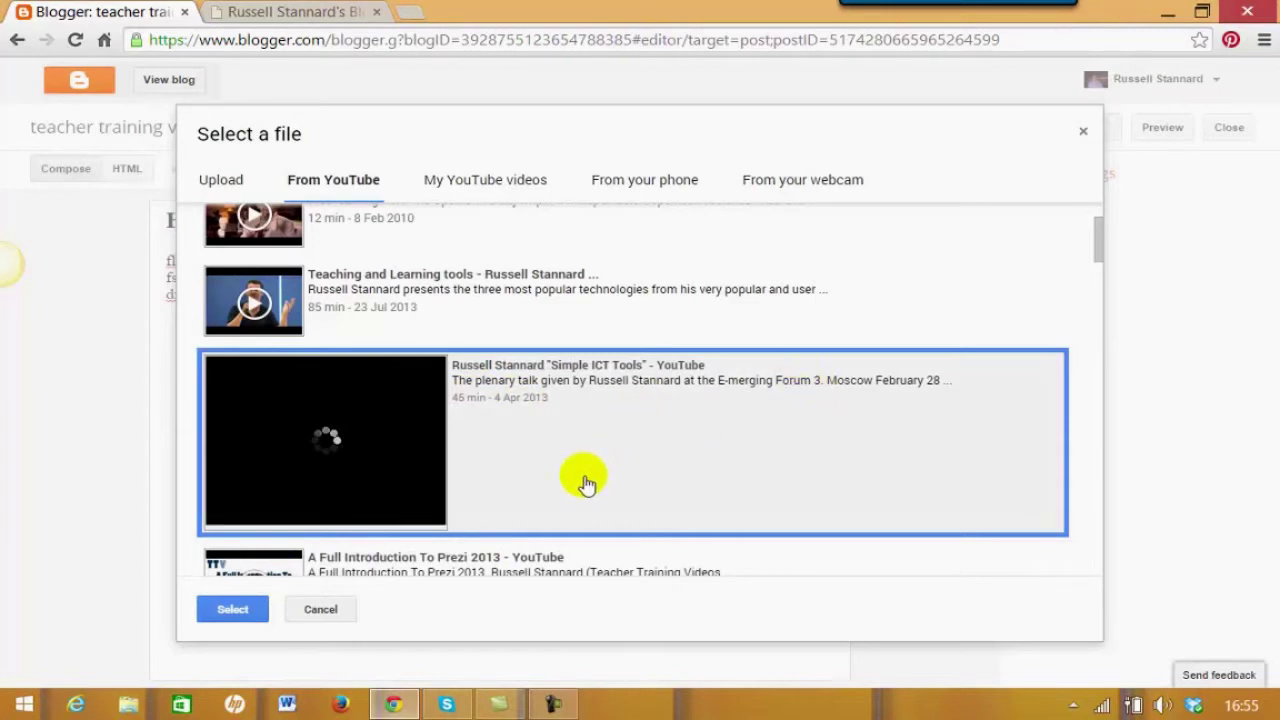
pyautogui.click(233, 612)
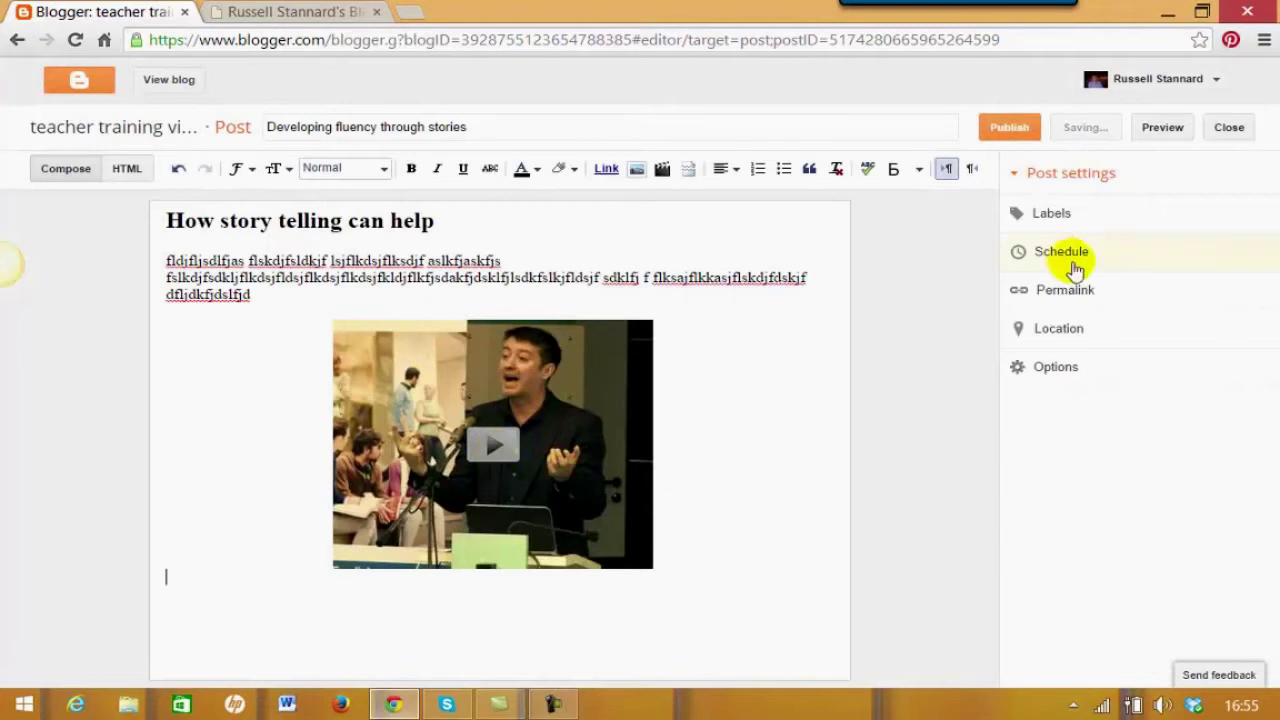
# Pick the Communication, Fluency and Speaking suggestions, then type ICT tools and Vocaroo
pyautogui.click(1050, 220)
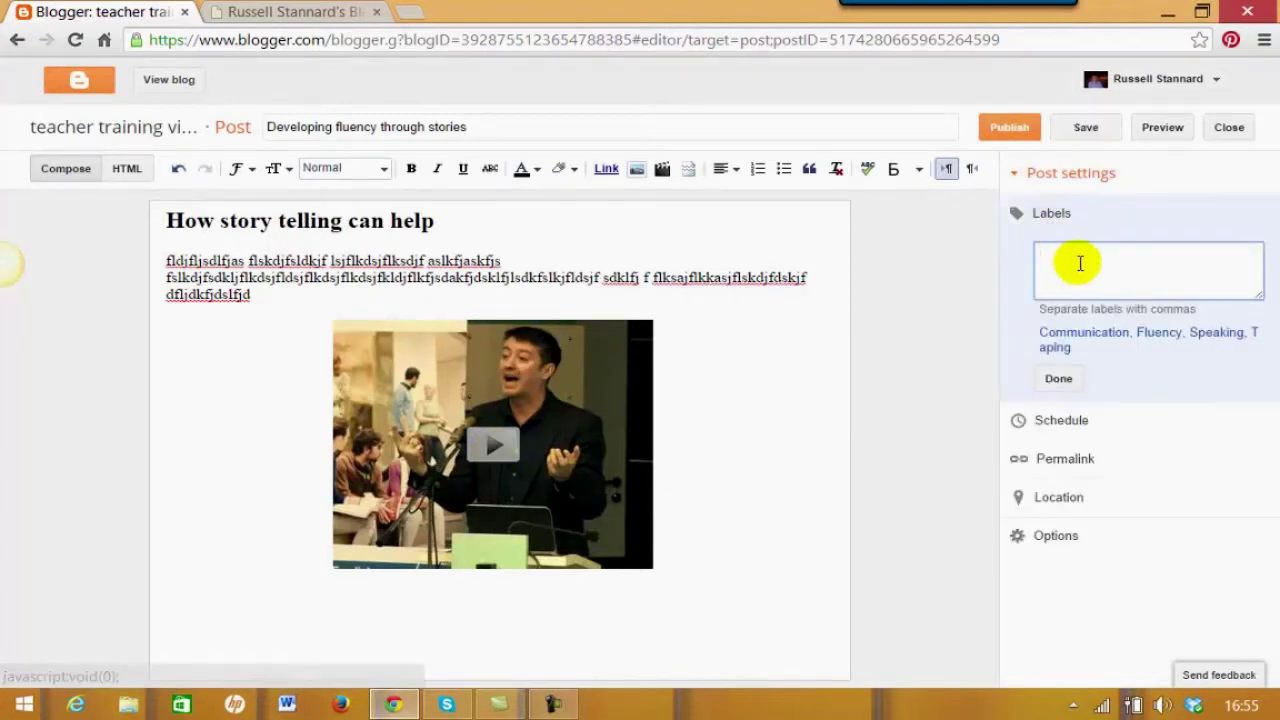
pyautogui.click(1064, 333)
pyautogui.click(1160, 336)
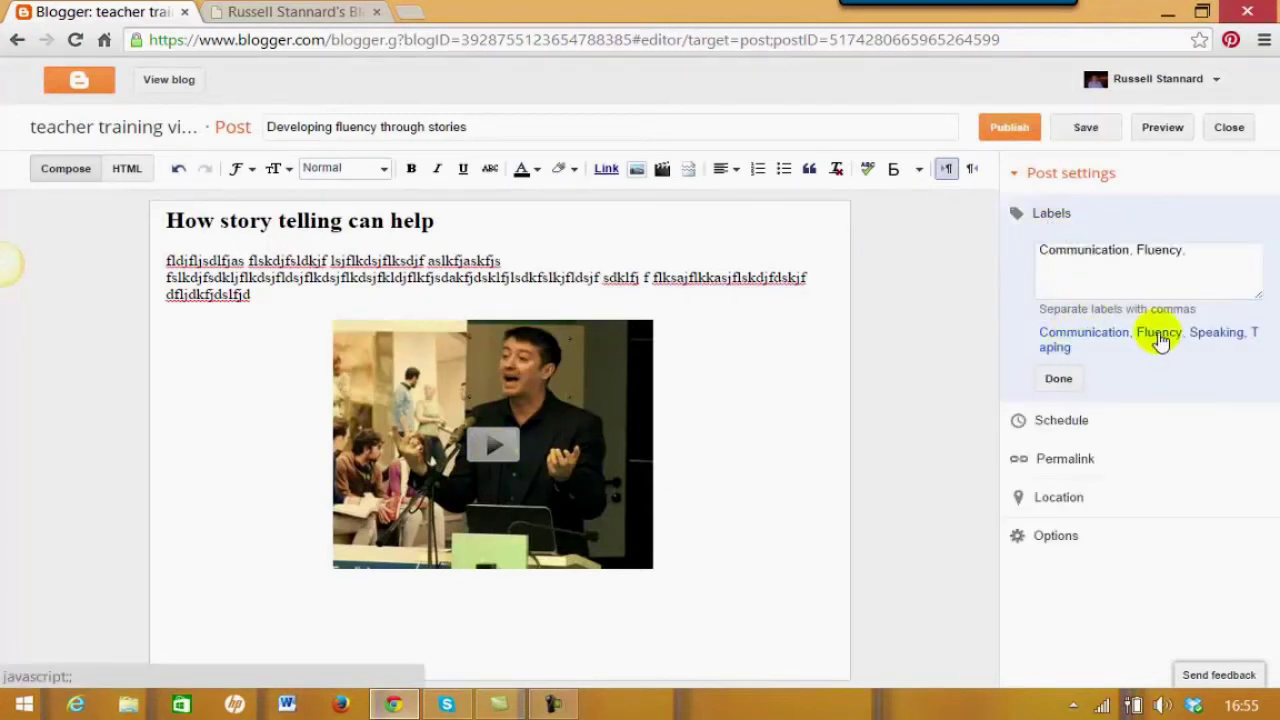
pyautogui.click(1218, 336)
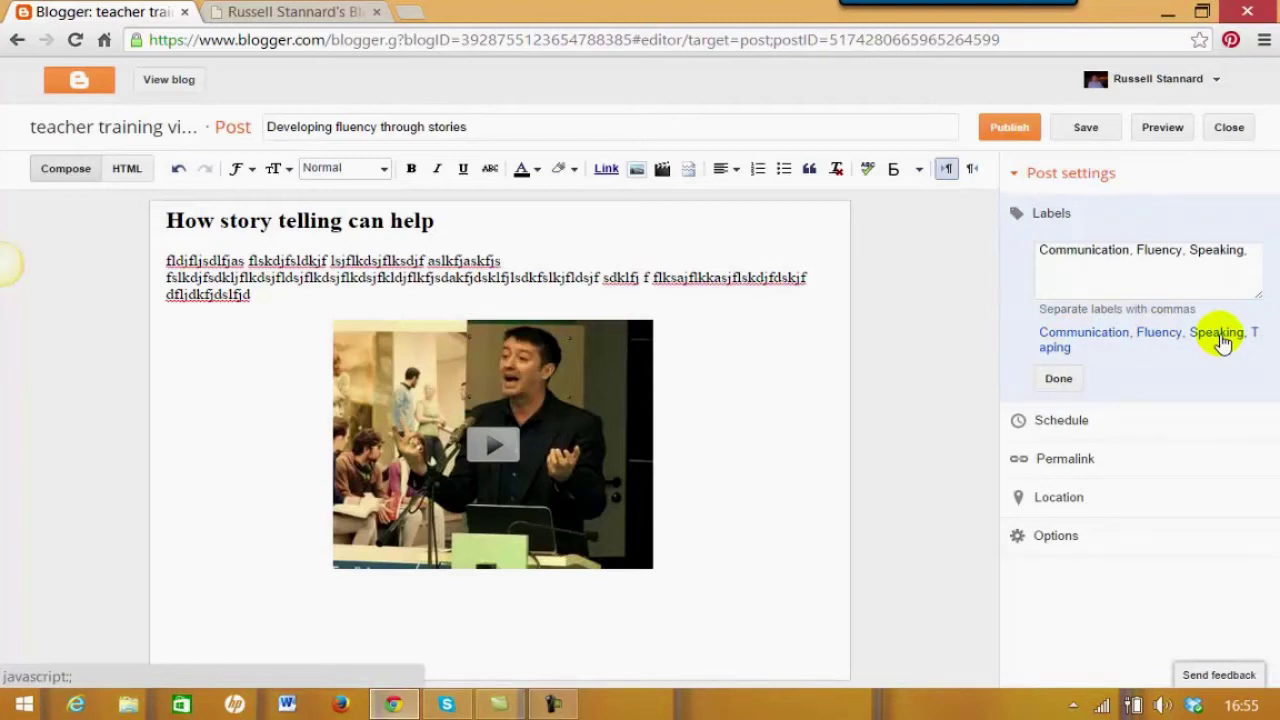
pyautogui.click(1096, 268)
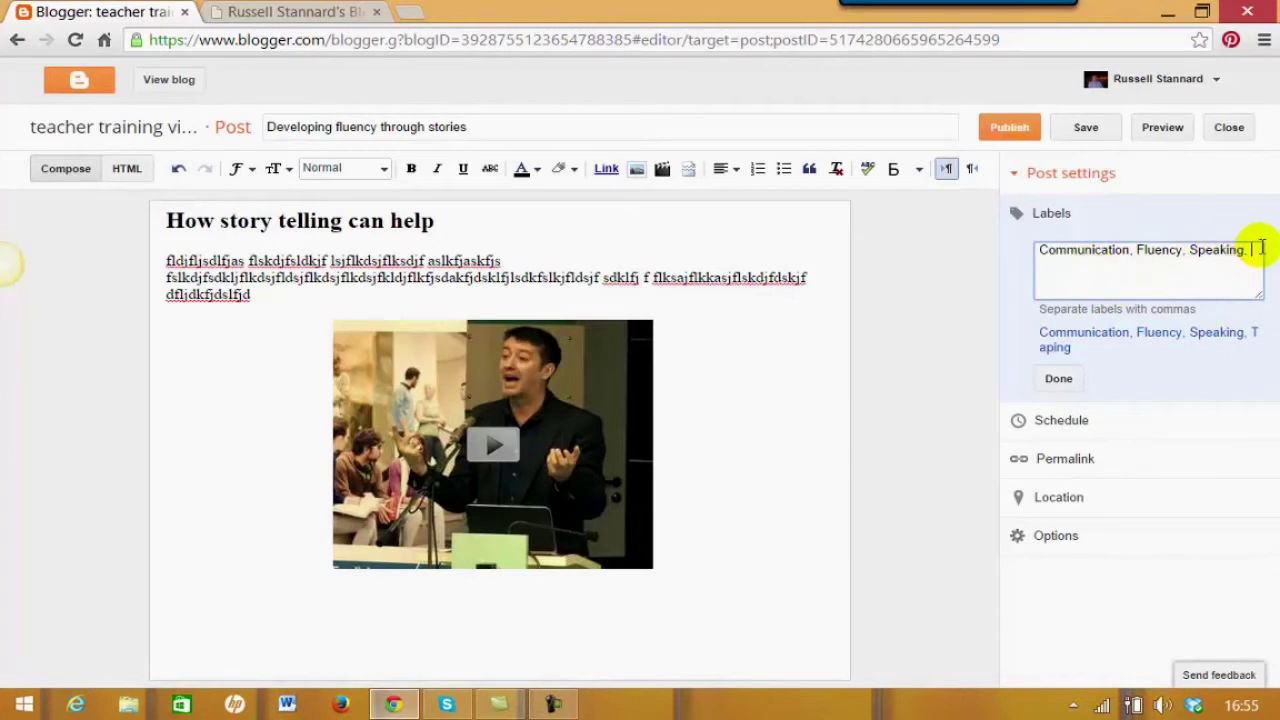
pyautogui.write('ICT tools, Vocan')
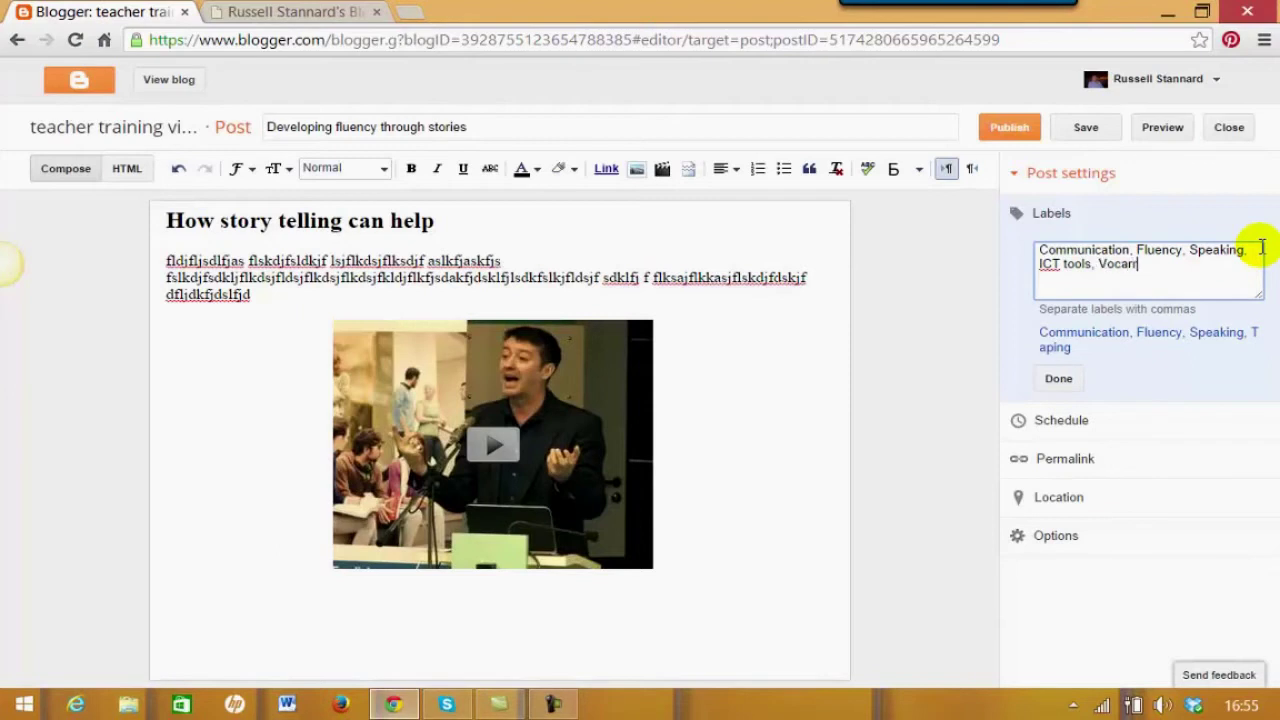
pyautogui.press('BackSpace')
pyautogui.press('BackSpace')
pyautogui.write('oo')
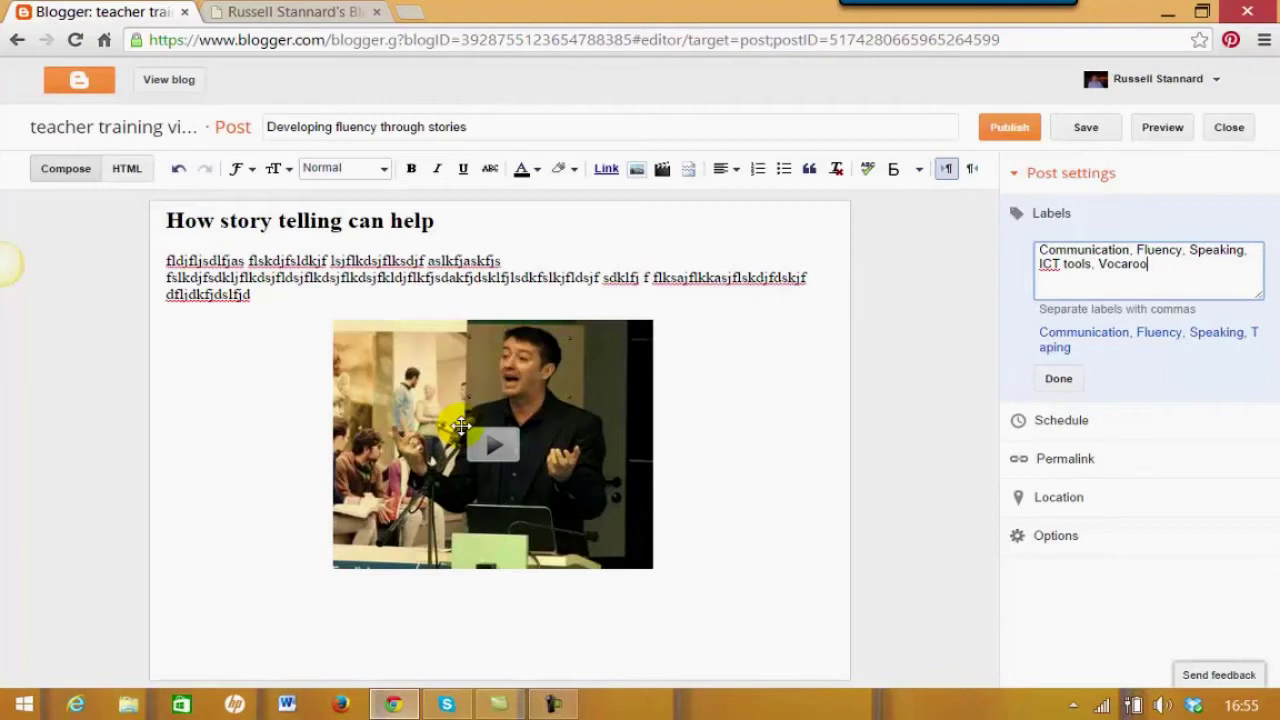
# Publish the 'Developing fluency through stories' post
pyautogui.click(1012, 129)
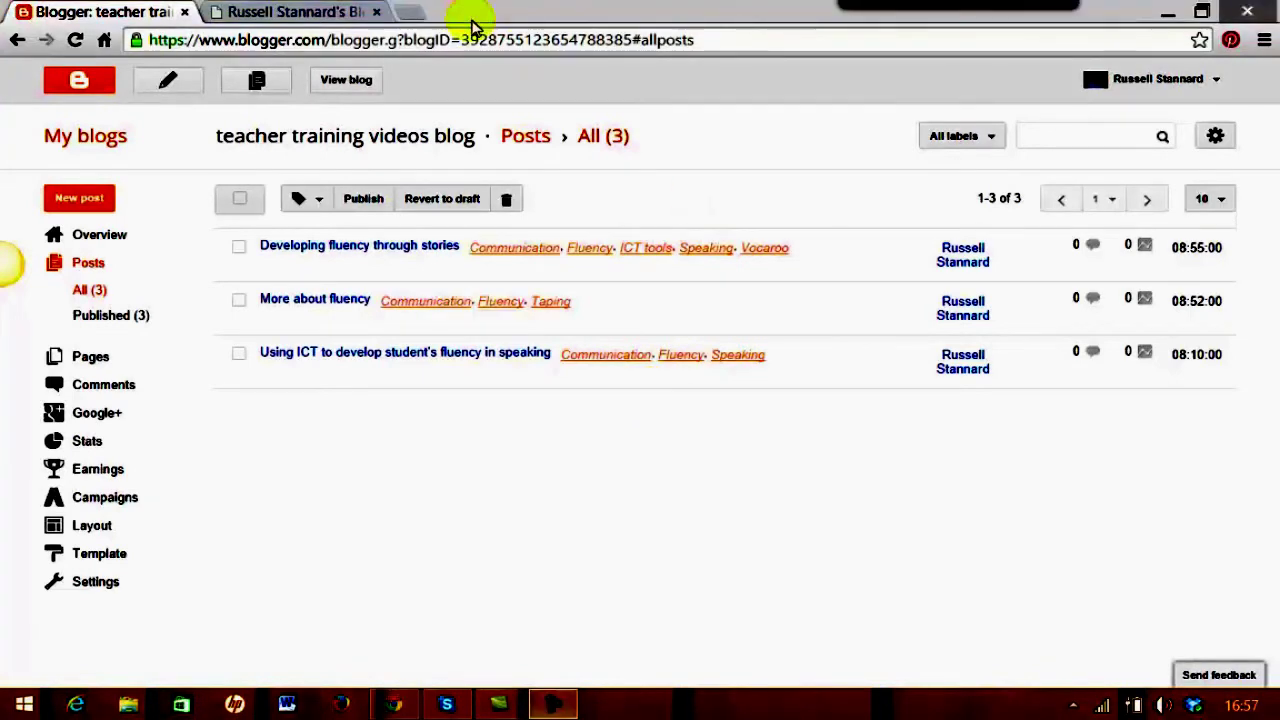
# Open the live blog in a new tab and scroll through the published posts
pyautogui.click(347, 88)
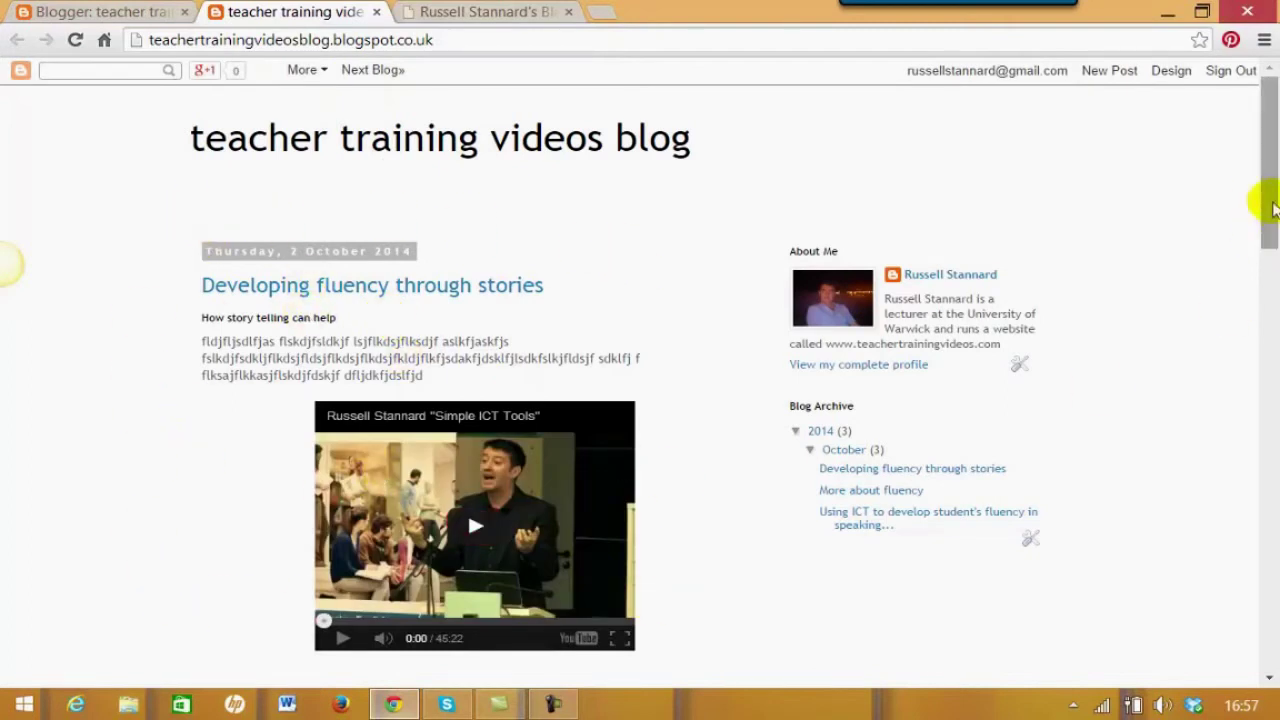
pyautogui.moveTo(1268, 198); pyautogui.dragTo(1270, 582)
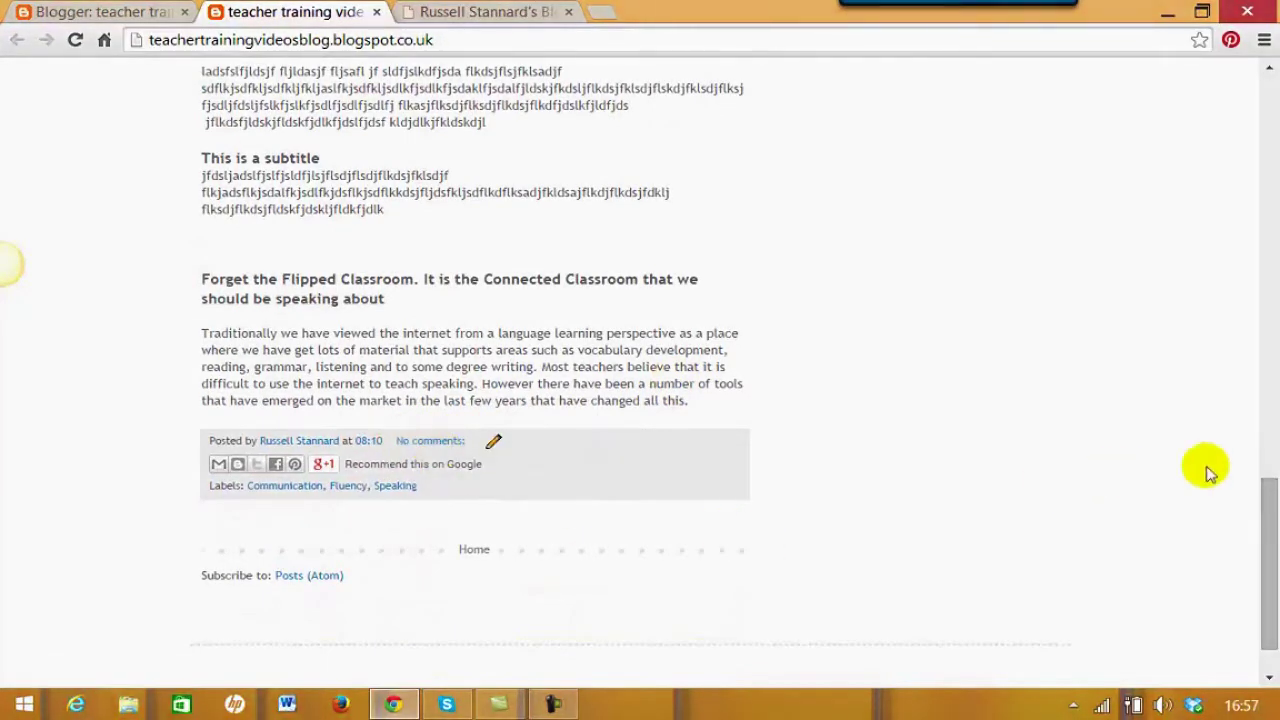
pyautogui.moveTo(1269, 523); pyautogui.dragTo(1251, 120)
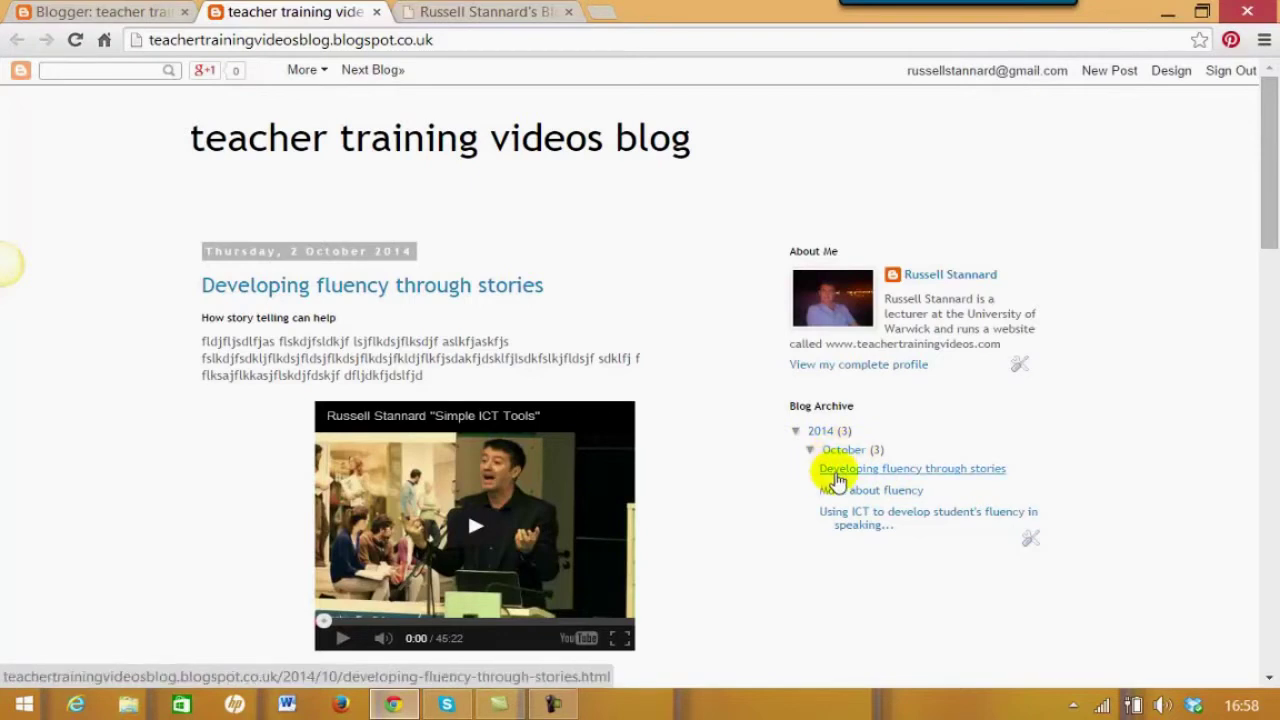
# Browse the ICT-for-fluency and More about fluency posts, then go to the teacher training blog's Layout page
pyautogui.click(850, 521)
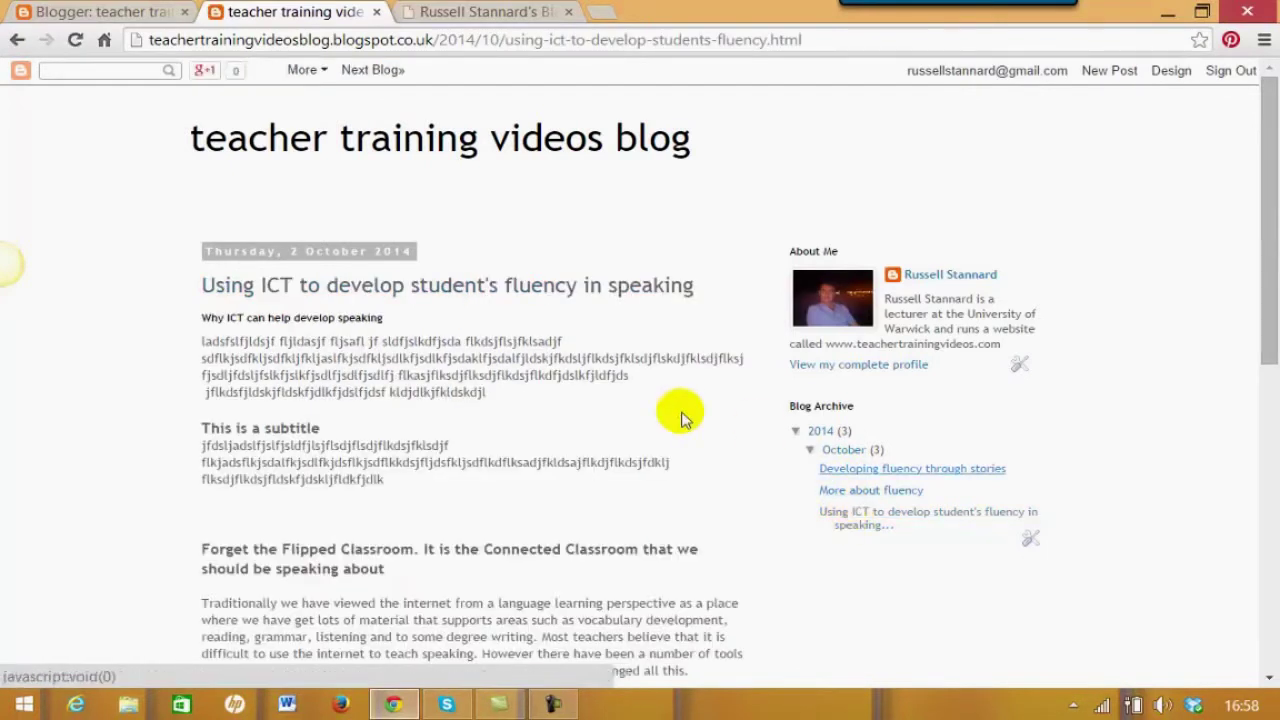
pyautogui.click(855, 491)
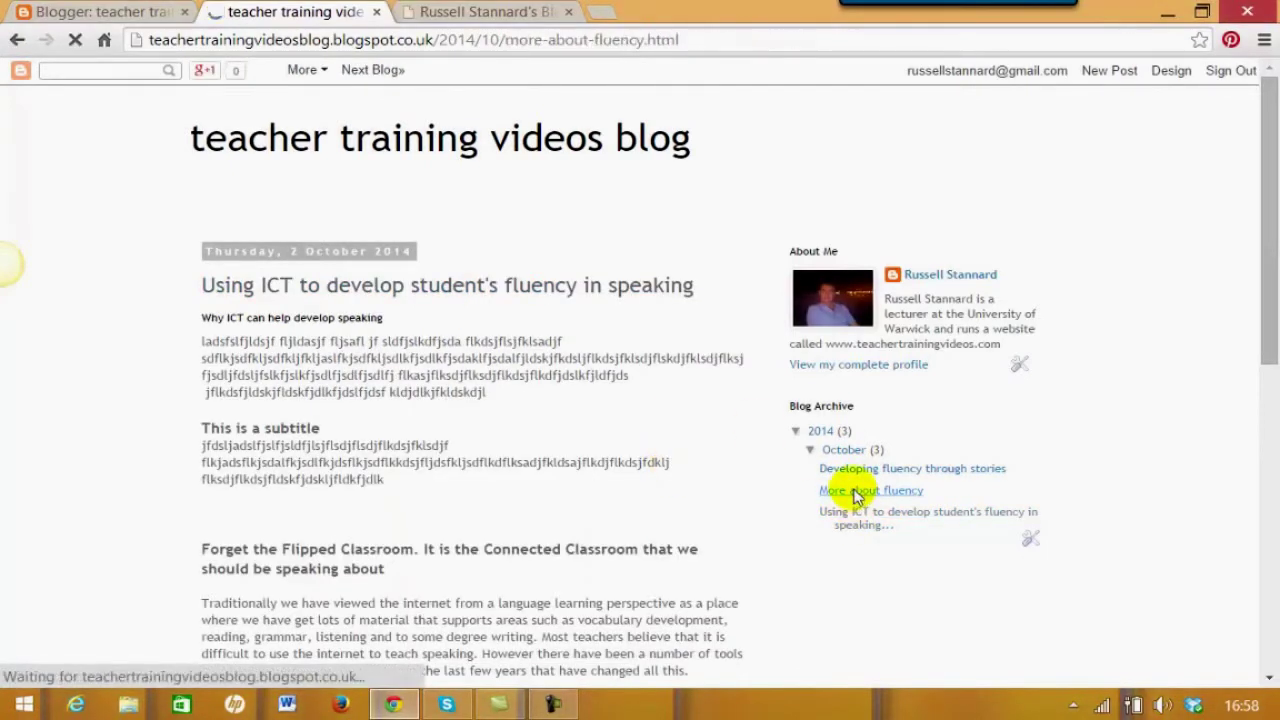
pyautogui.scroll(-1, 1271, 251)
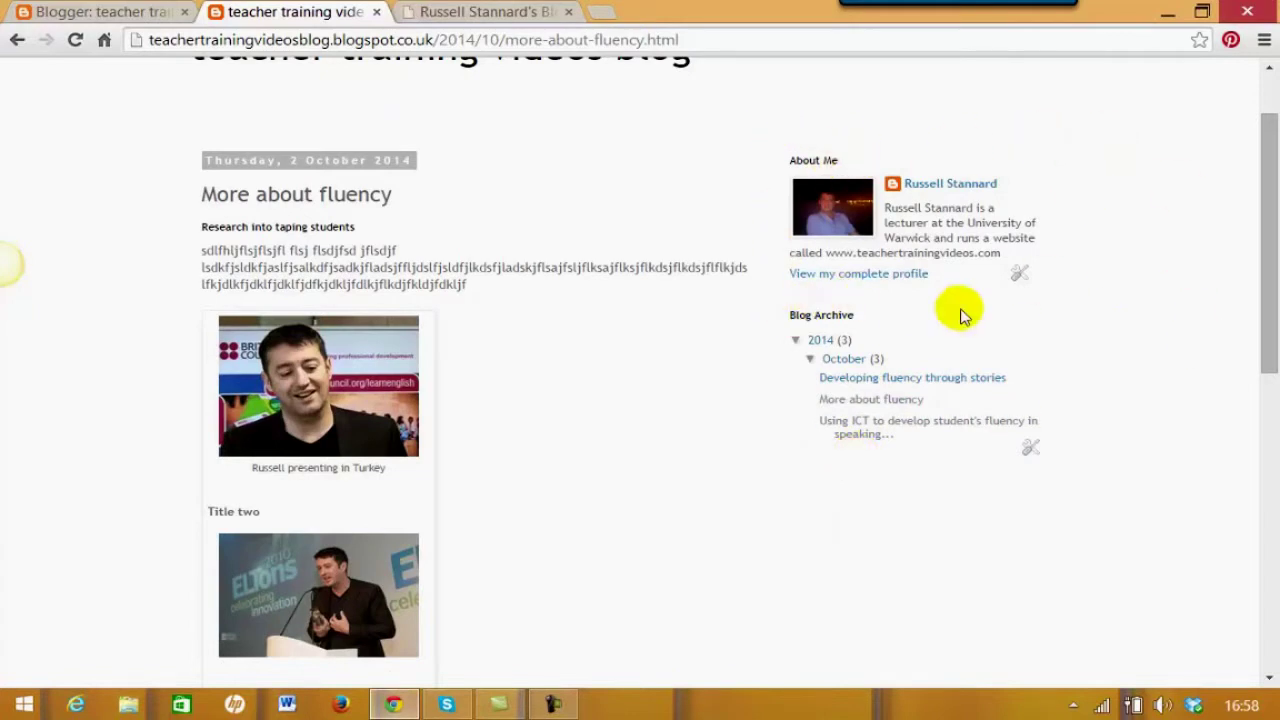
pyautogui.scroll(1, 1272, 229)
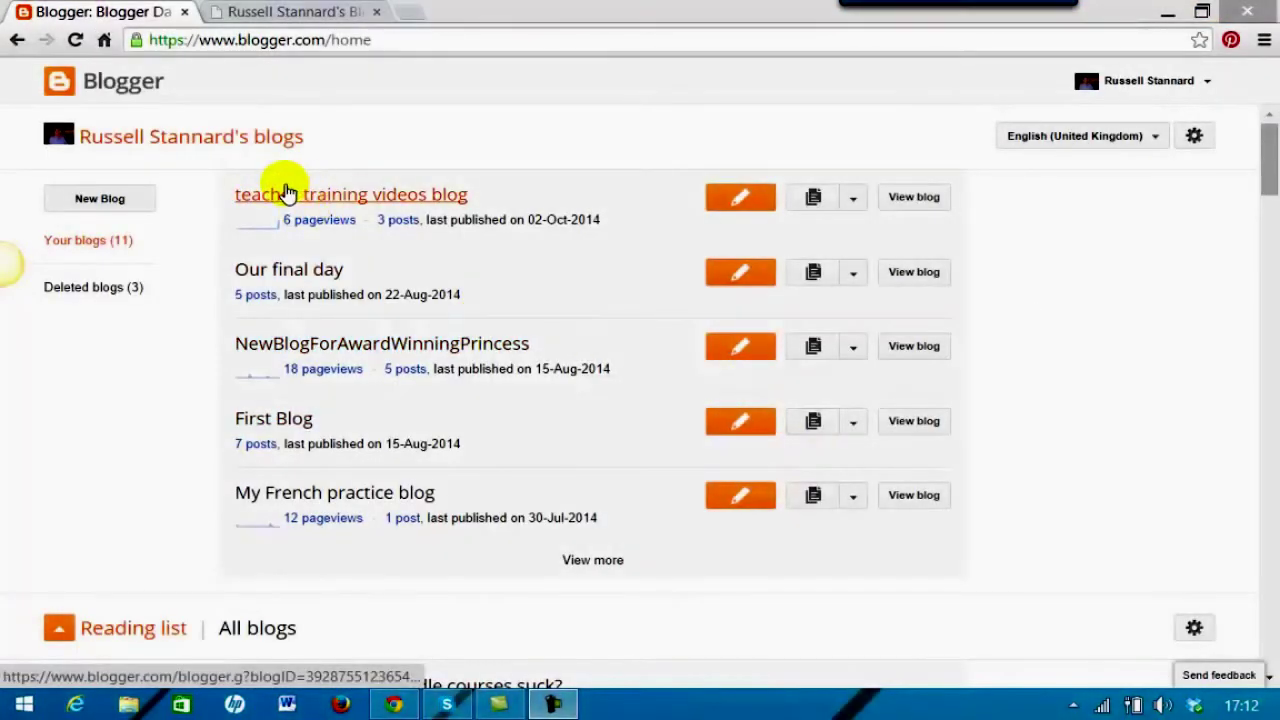
pyautogui.click(852, 207)
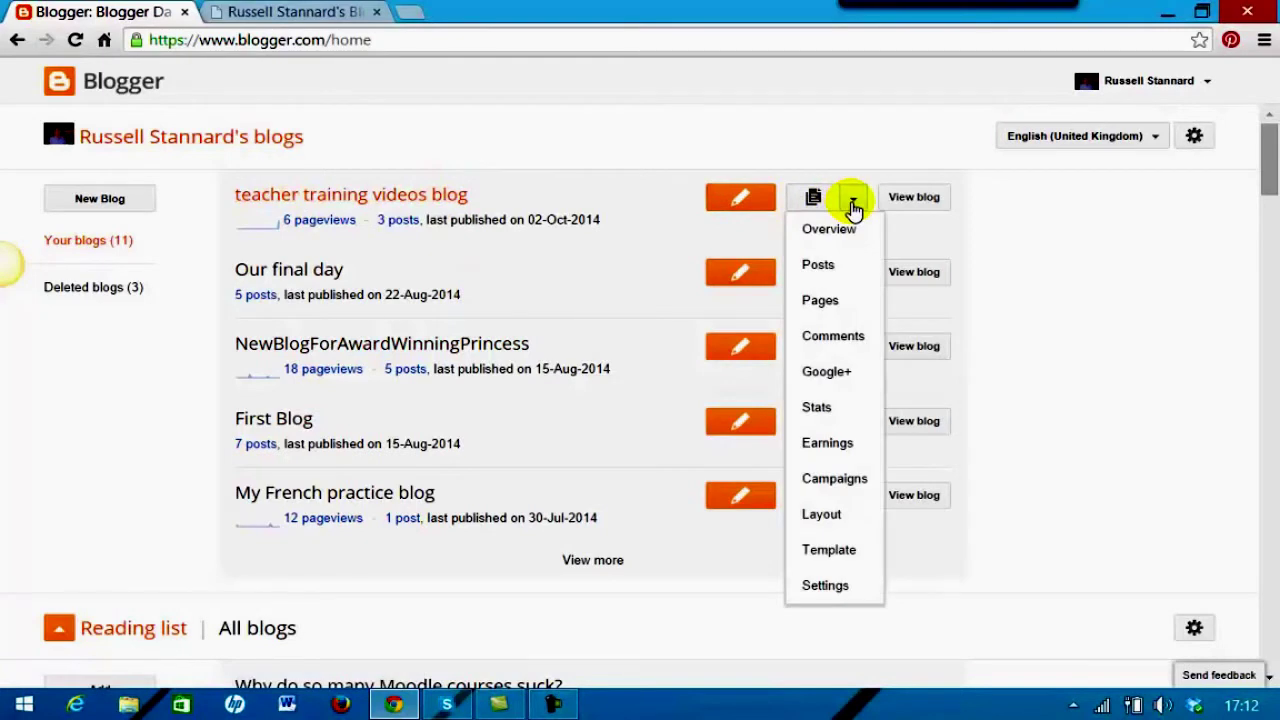
pyautogui.click(811, 516)
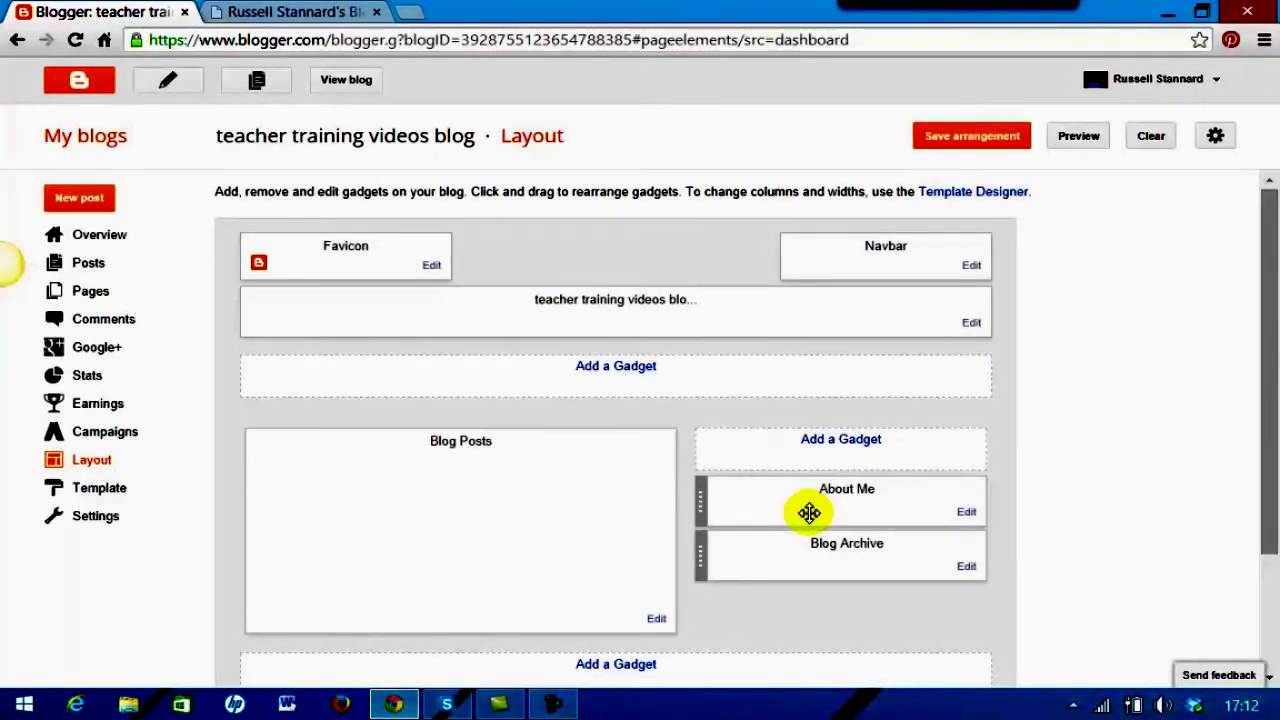
pyautogui.moveTo(1272, 410); pyautogui.dragTo(1274, 493)
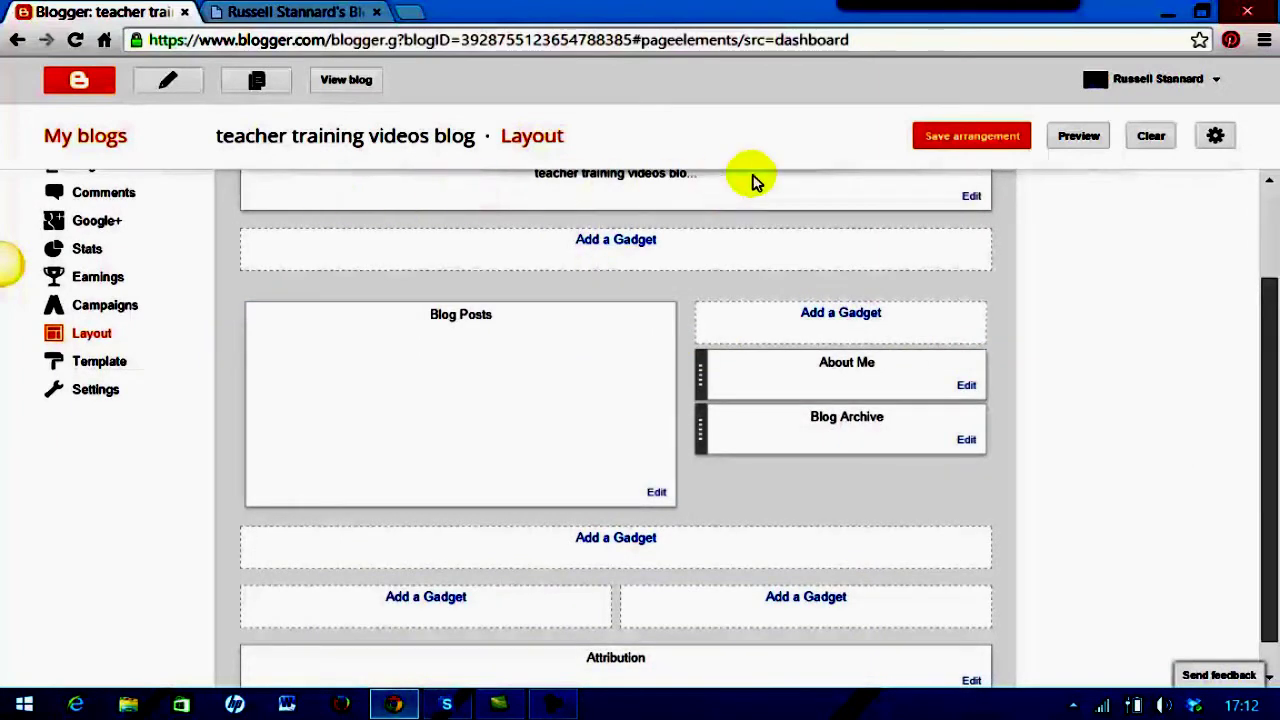
pyautogui.moveTo(1265, 309); pyautogui.dragTo(1200, 300)
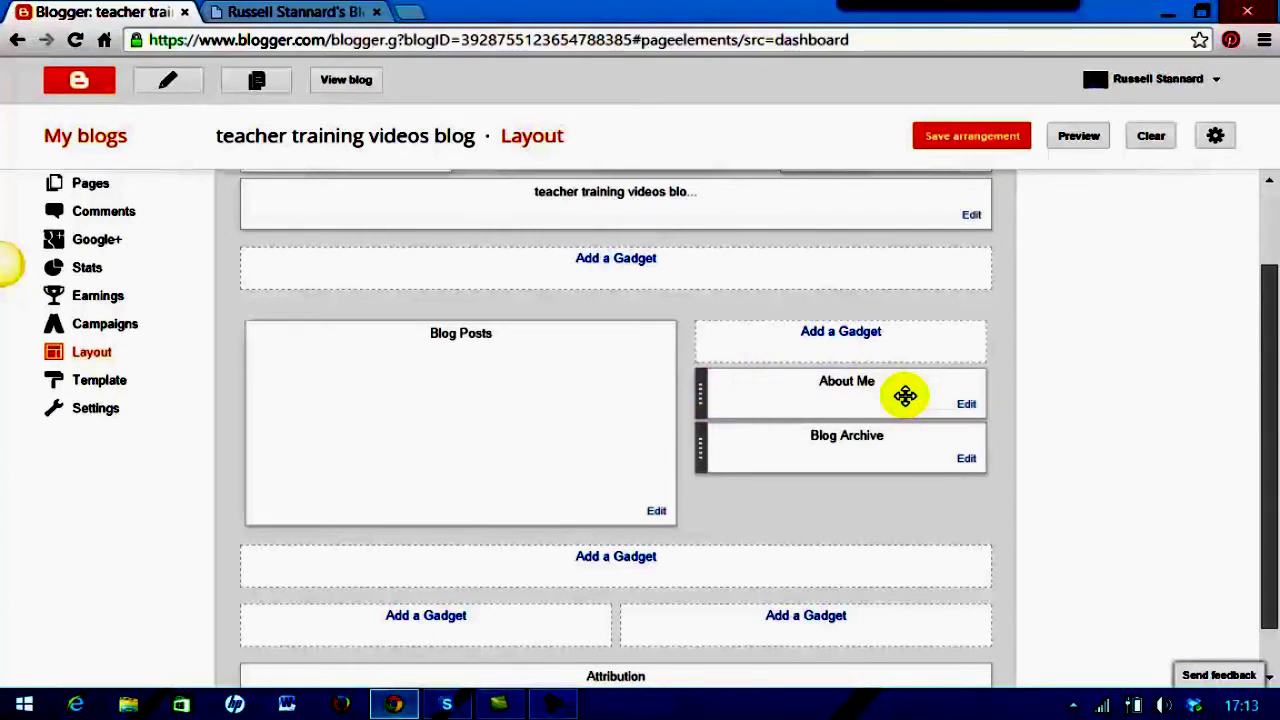
# Remove the About Me gadget from the sidebar and confirm the deletion
pyautogui.click(966, 405)
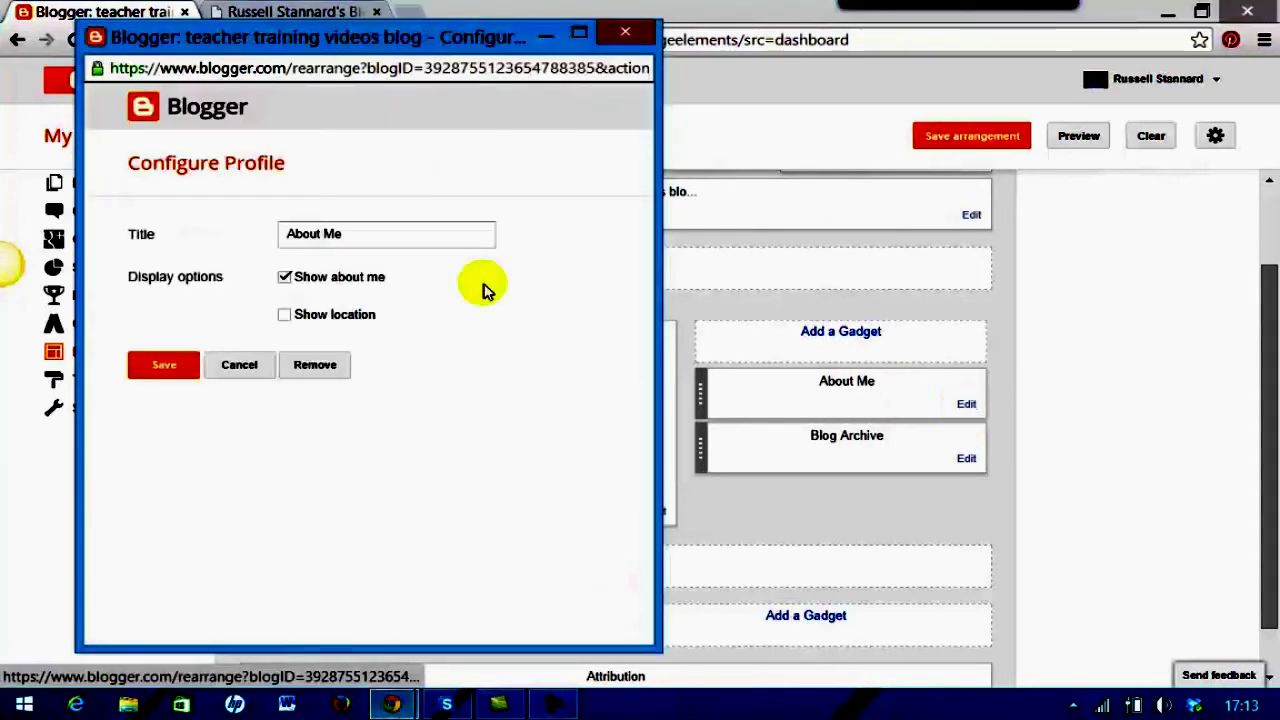
pyautogui.click(312, 368)
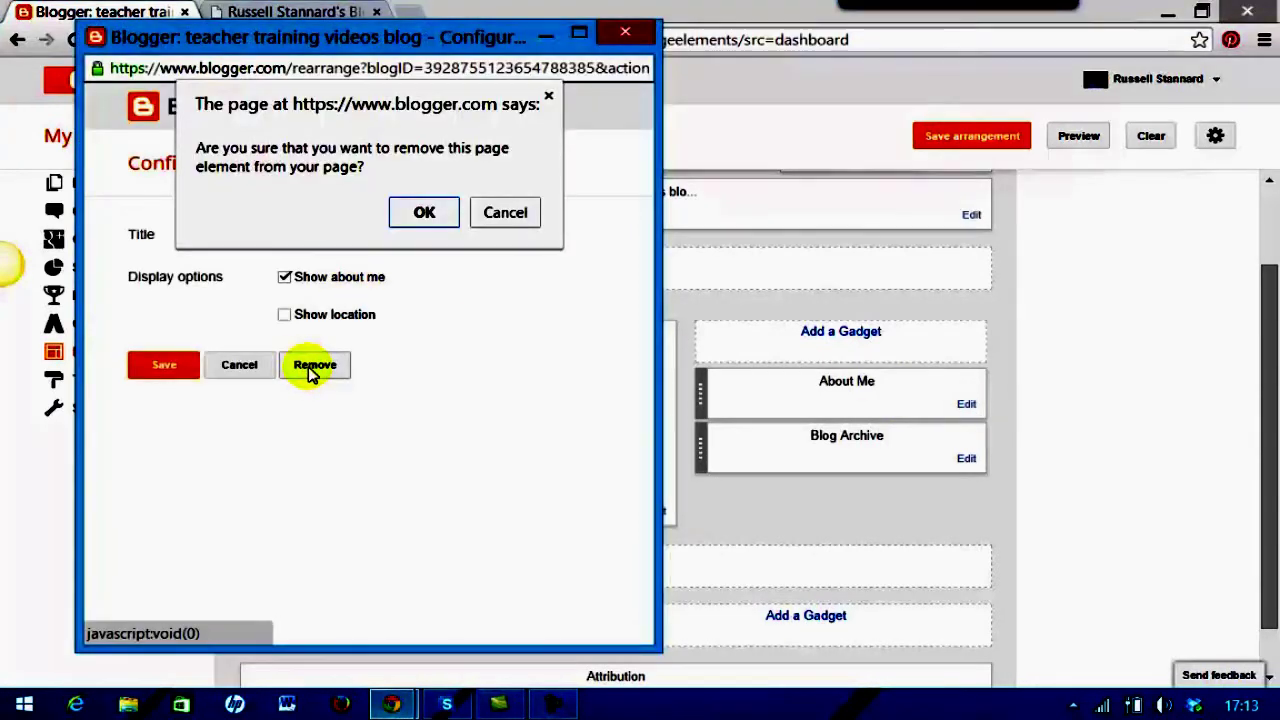
pyautogui.click(424, 212)
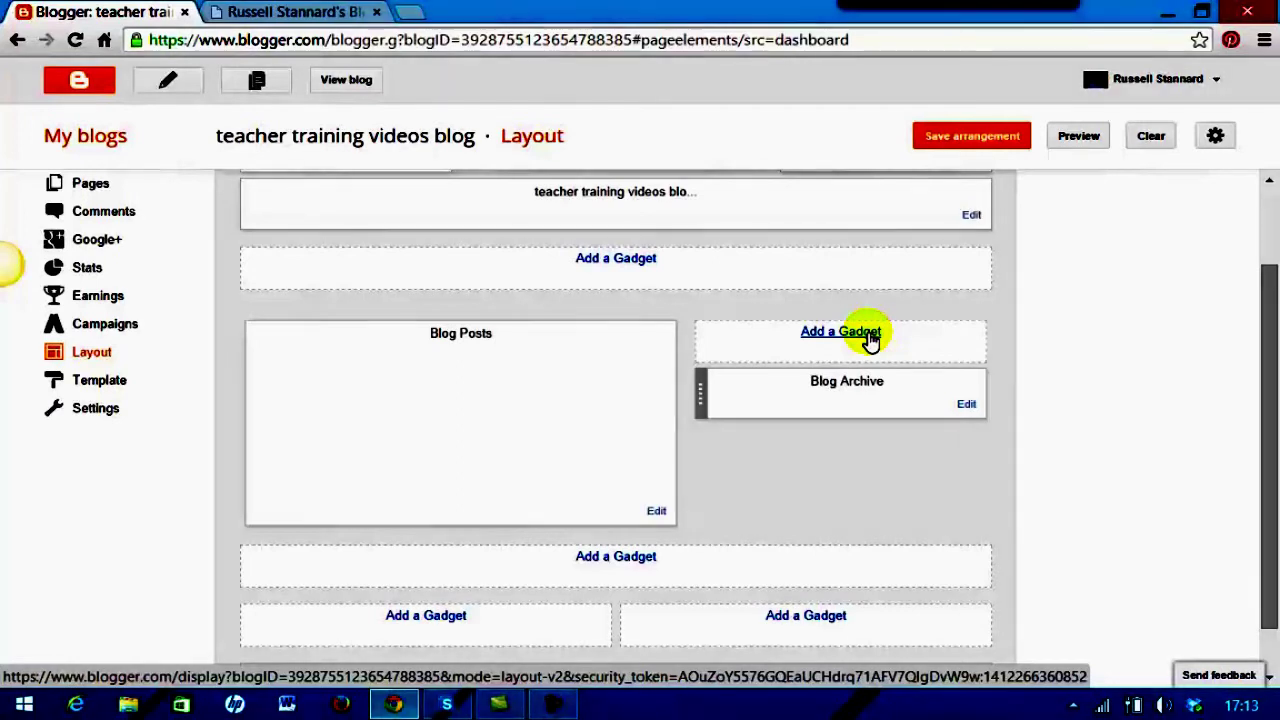
# Add a Labels gadget showing post counts above Blog Archive and save the arrangement
pyautogui.click(866, 338)
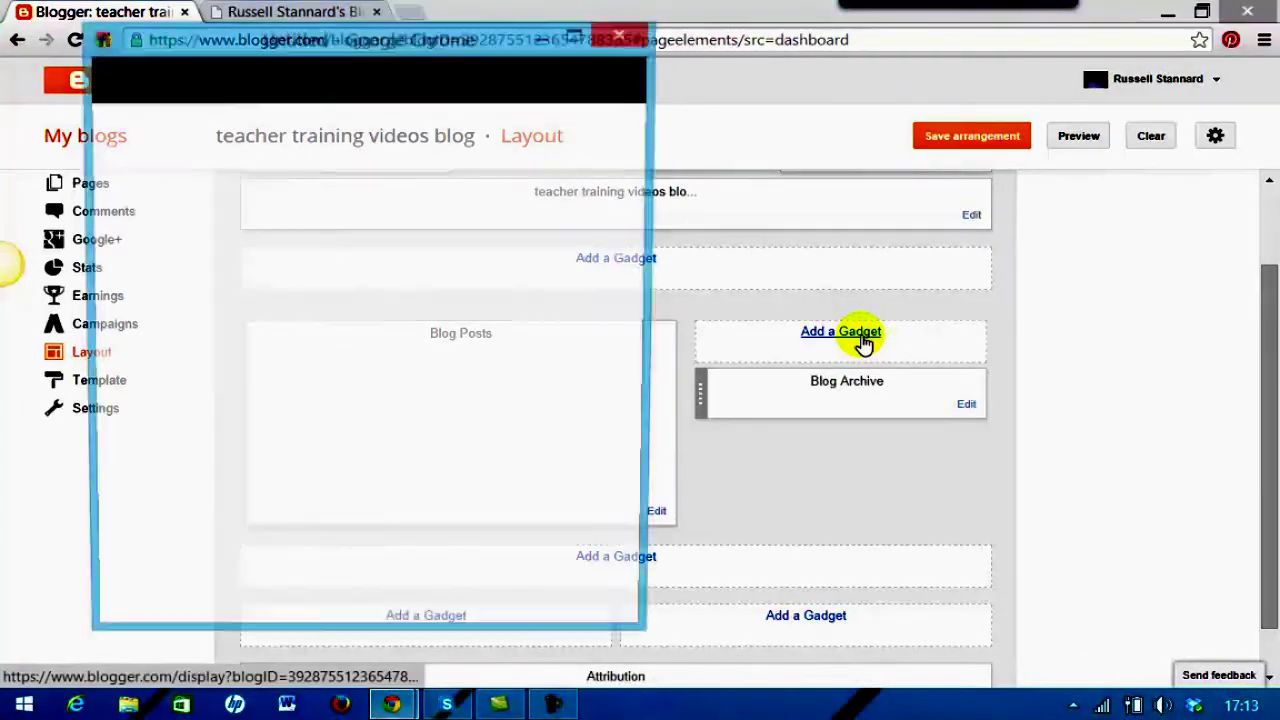
pyautogui.moveTo(647, 170); pyautogui.dragTo(651, 509)
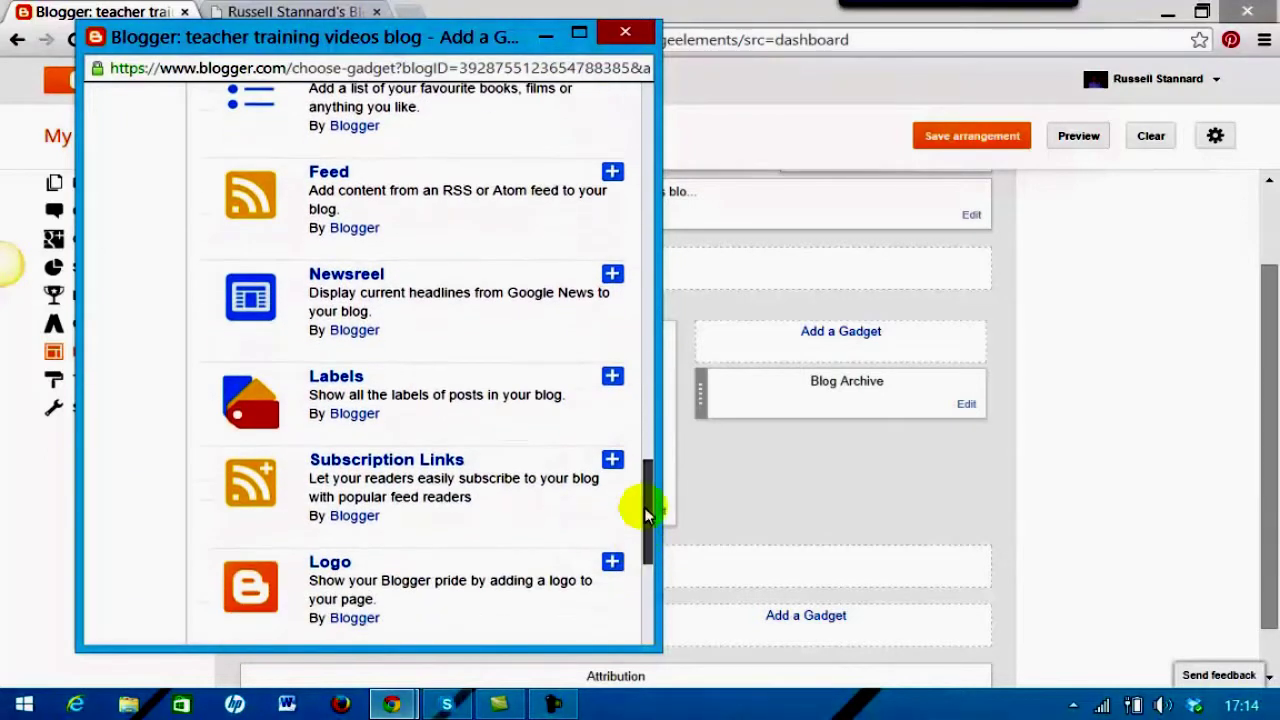
pyautogui.click(327, 380)
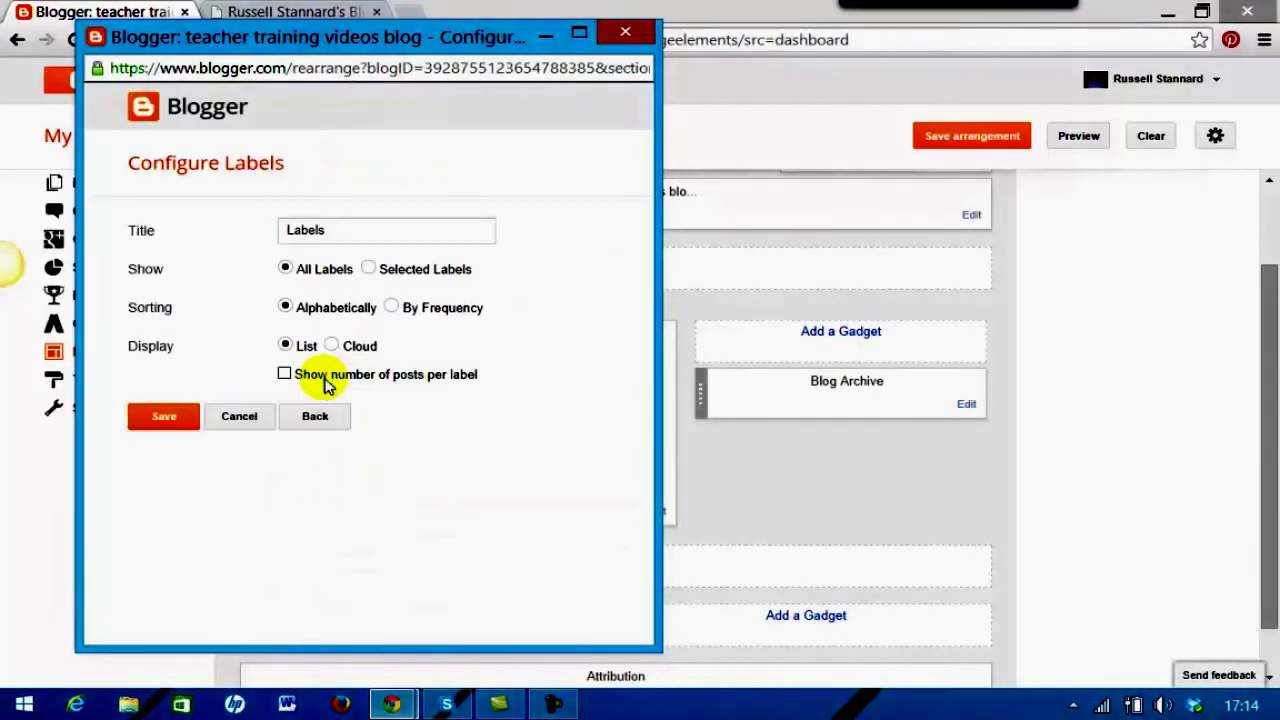
pyautogui.click(335, 231)
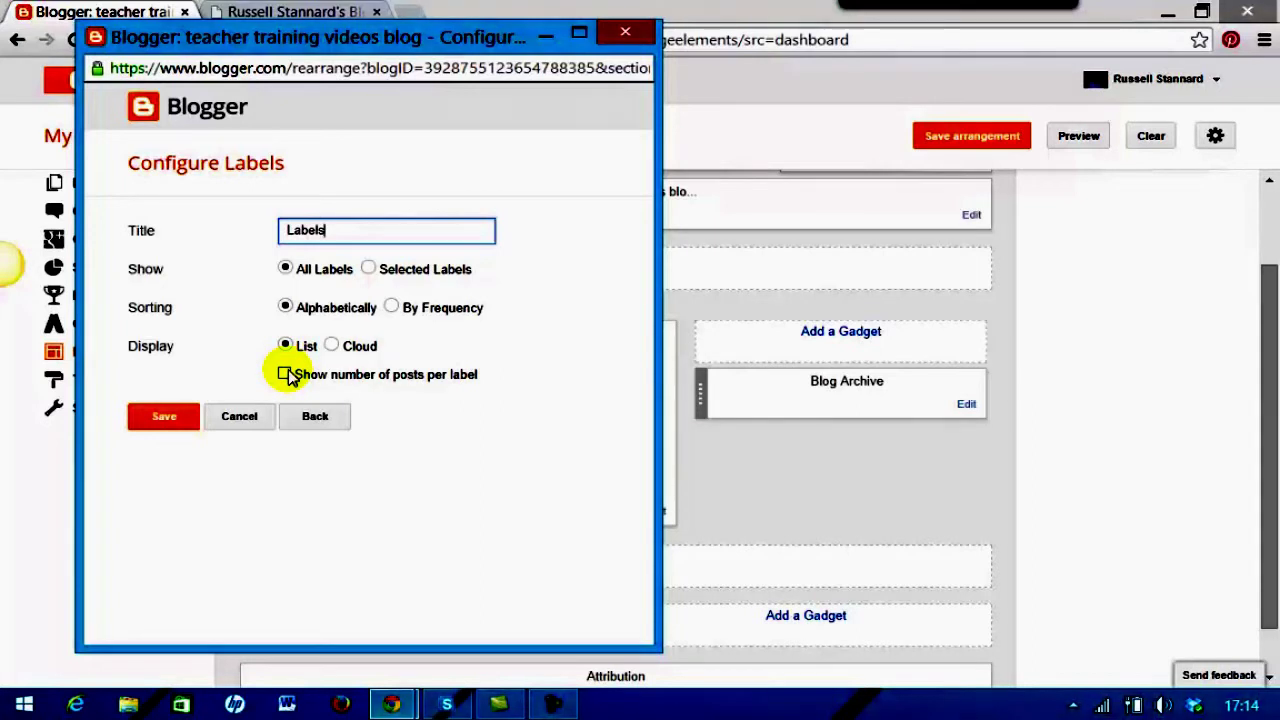
pyautogui.click(285, 374)
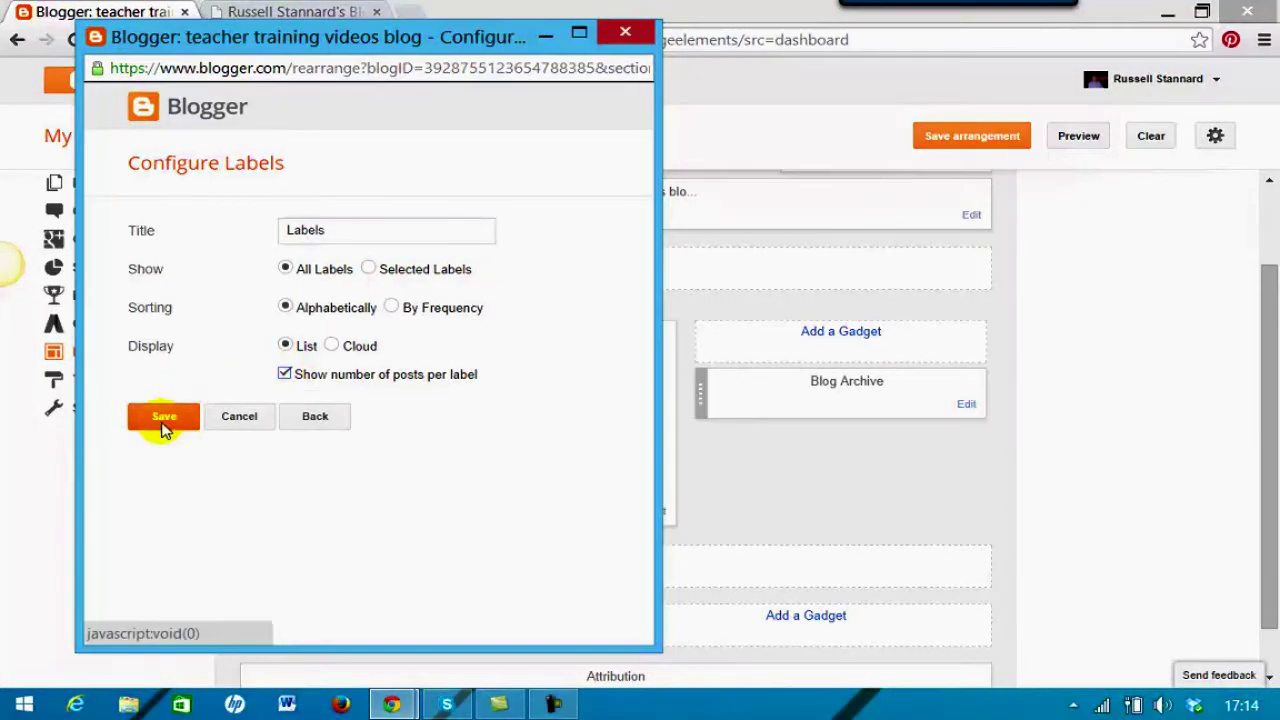
pyautogui.click(155, 420)
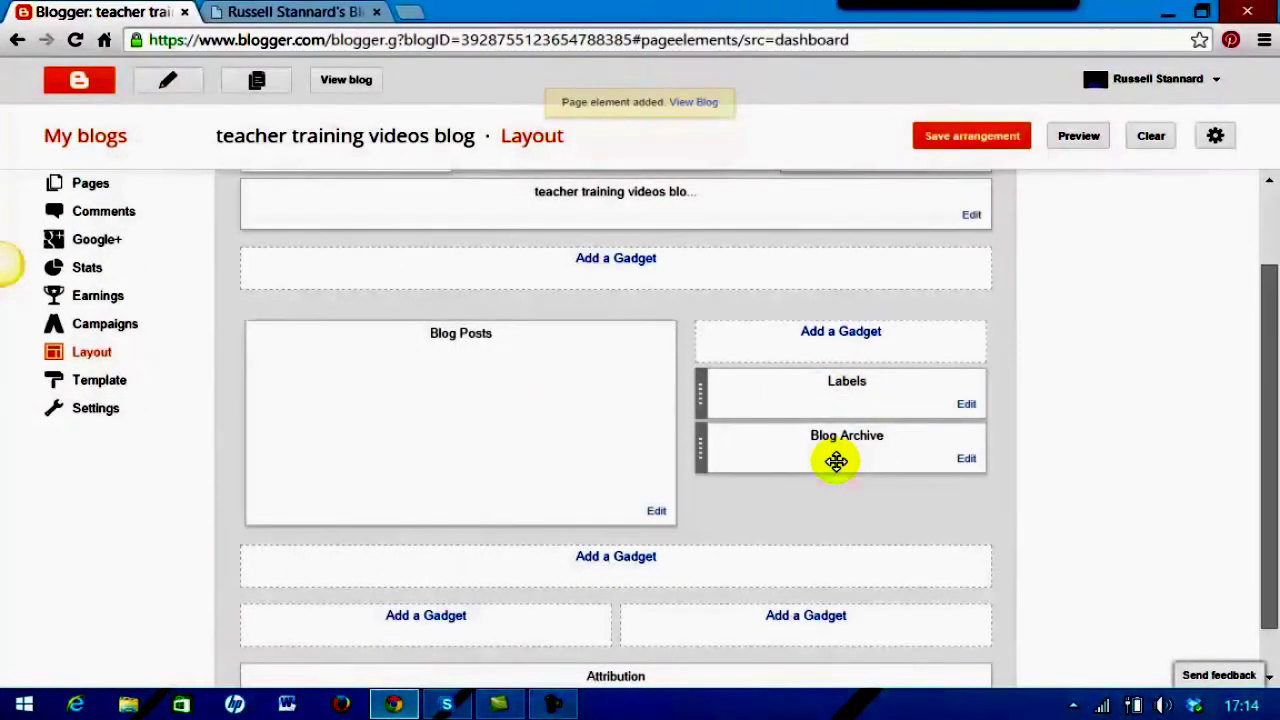
pyautogui.click(970, 138)
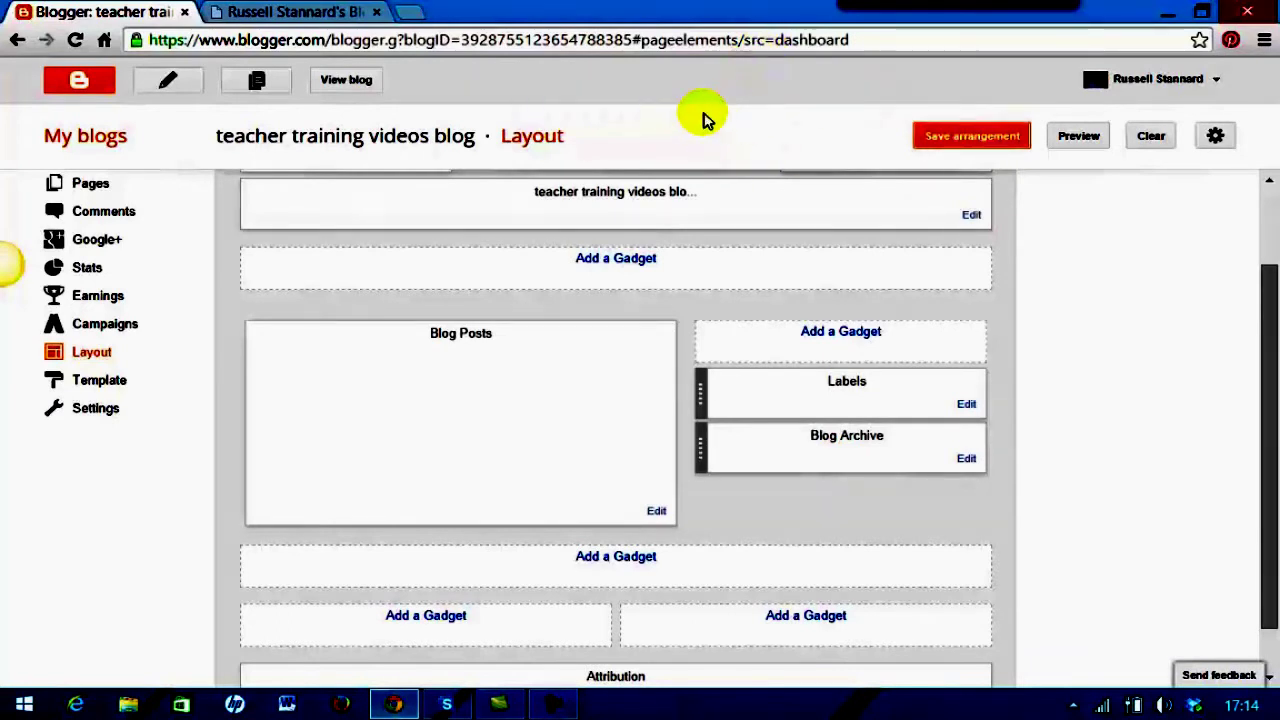
pyautogui.click(345, 80)
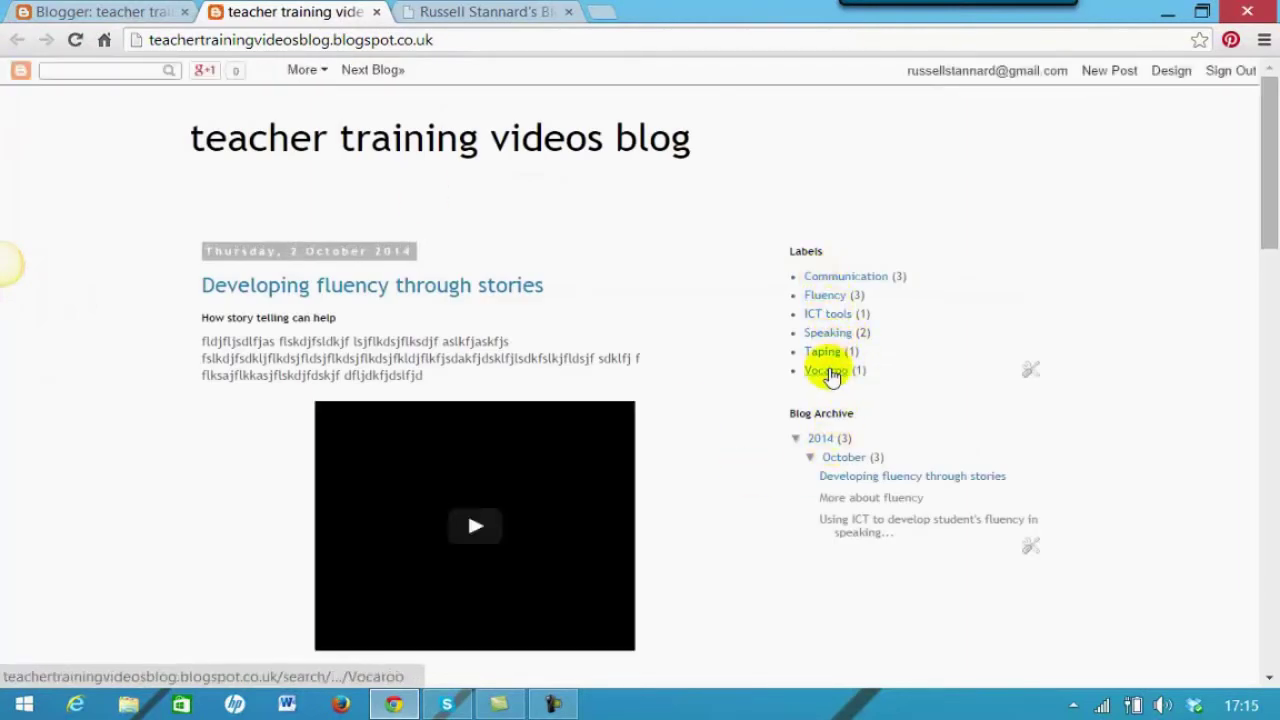
pyautogui.click(822, 298)
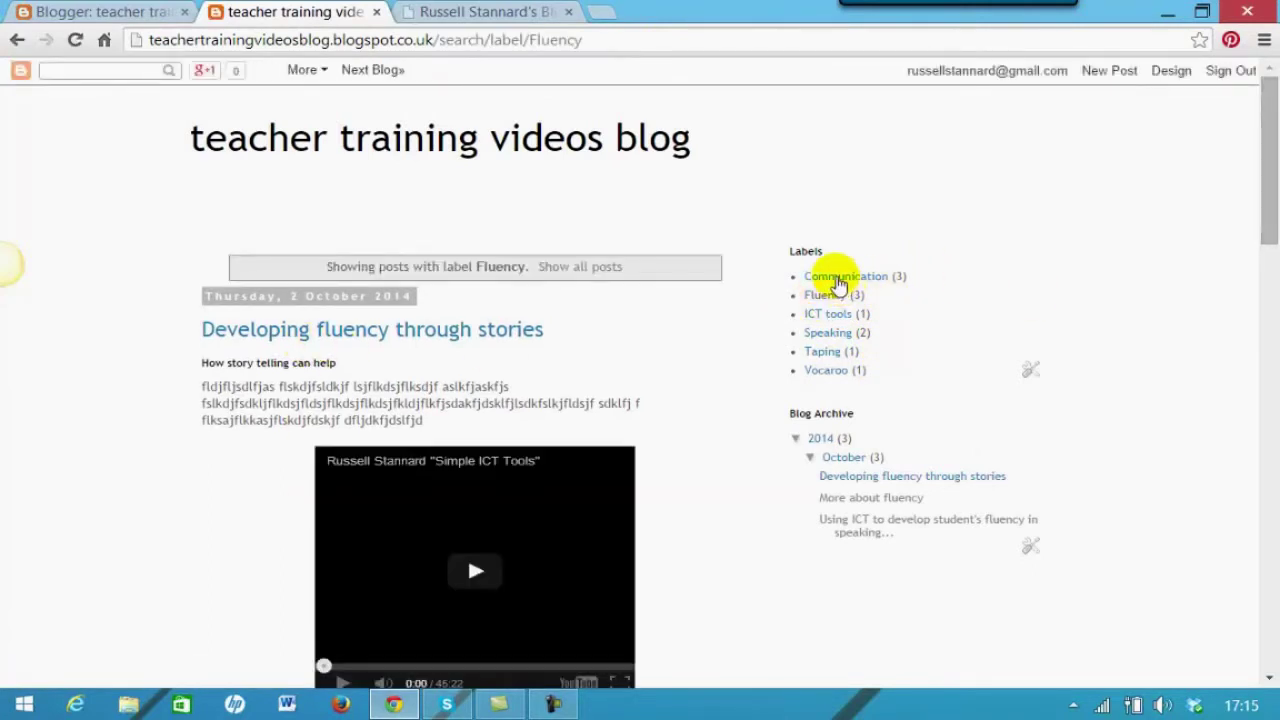
pyautogui.click(833, 371)
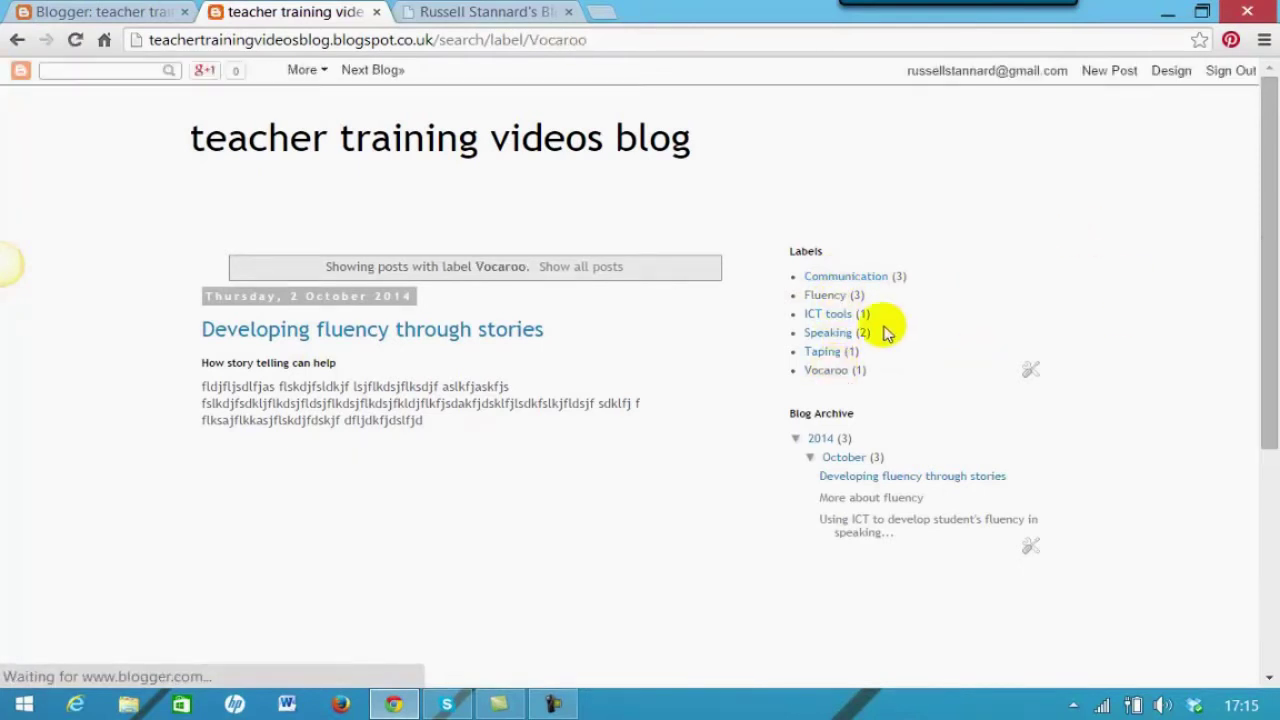
pyautogui.click(830, 314)
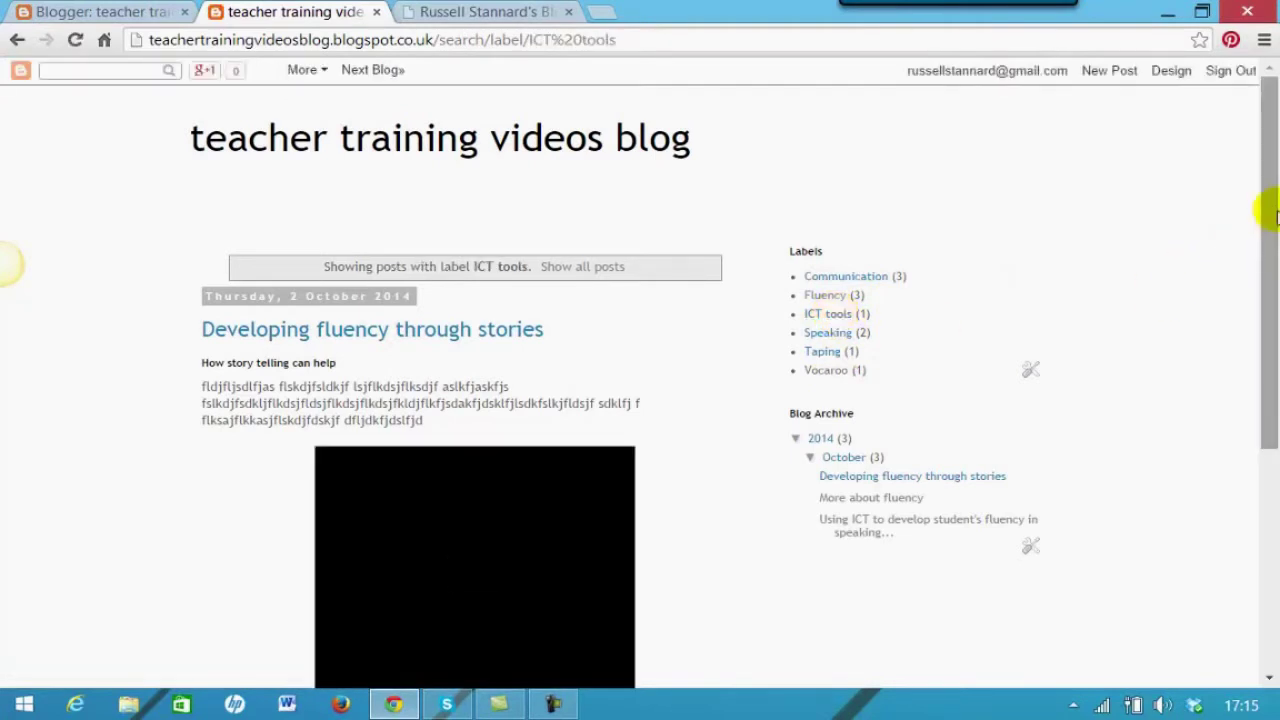
pyautogui.moveTo(1275, 207); pyautogui.dragTo(727, 287)
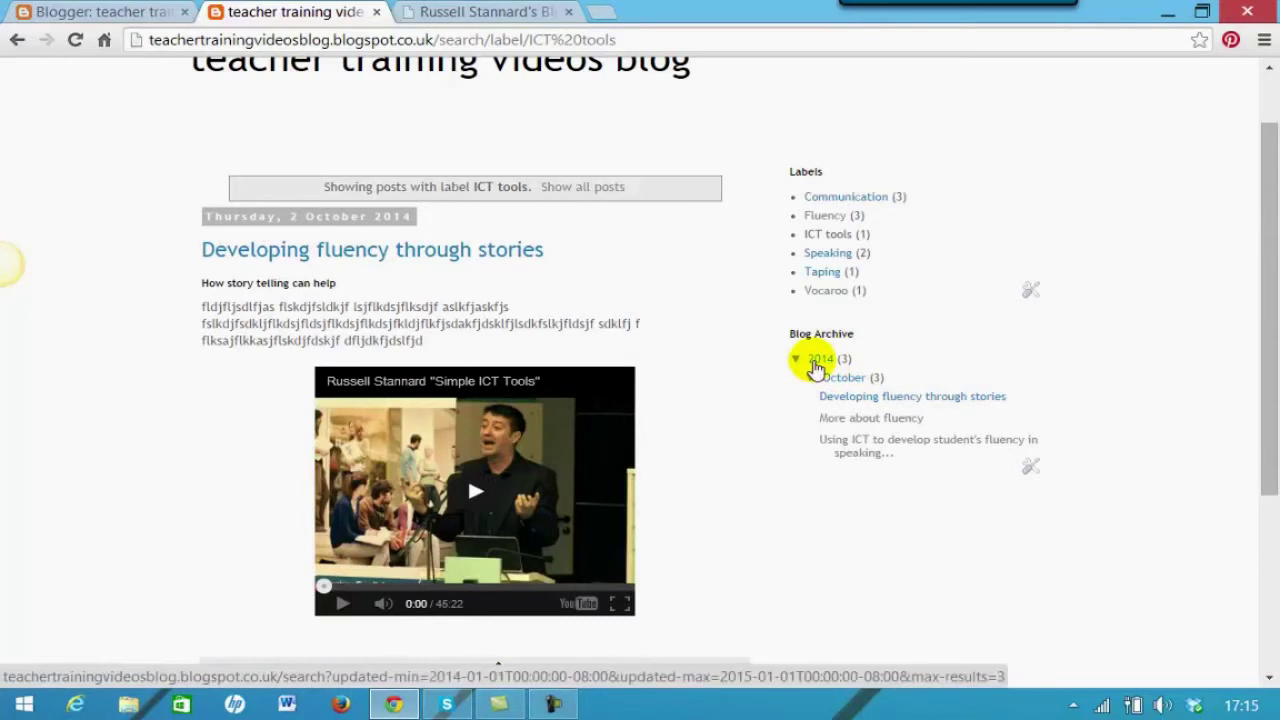
pyautogui.scroll(1, 1022, 610)
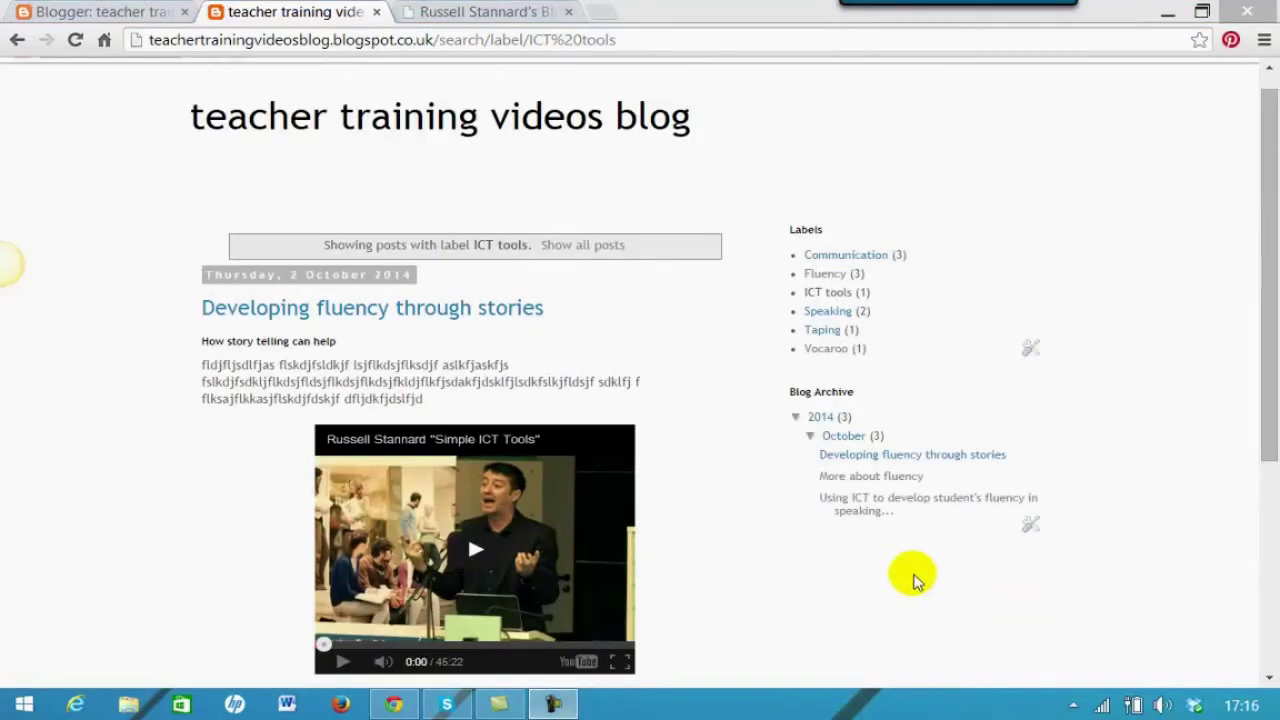
pyautogui.click(113, 22)
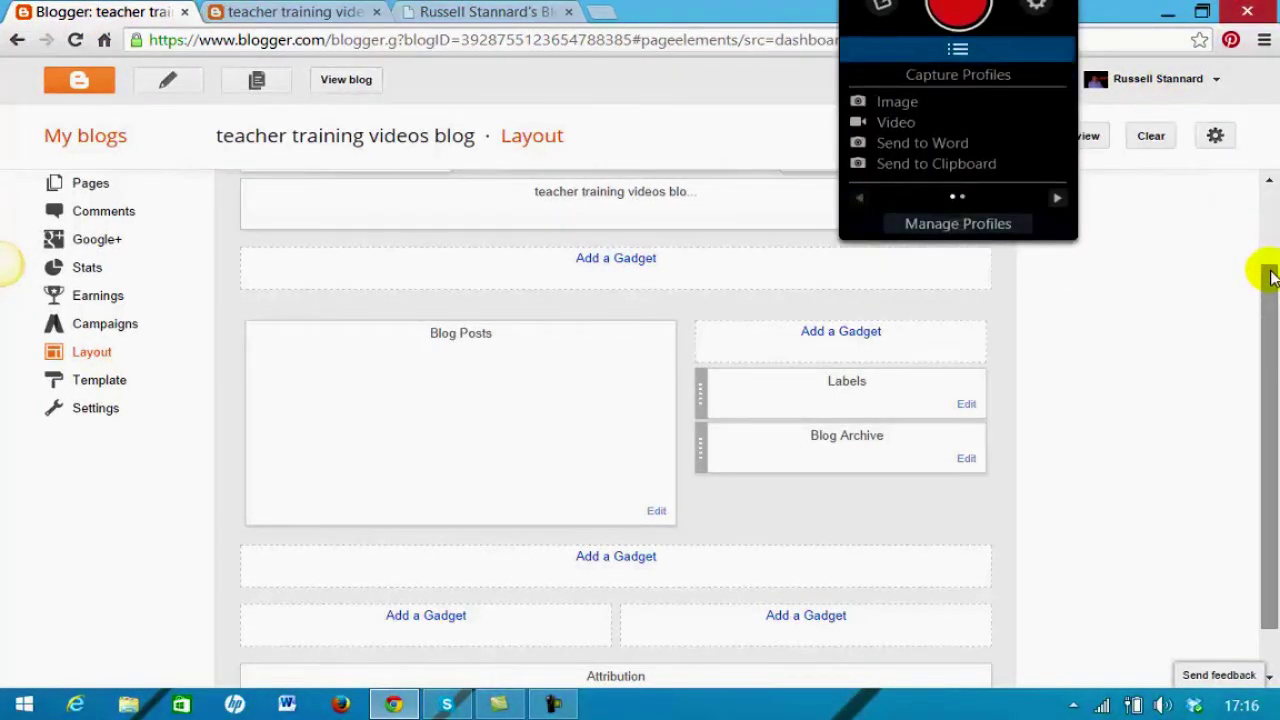
pyautogui.moveTo(1272, 278); pyautogui.dragTo(1266, 309)
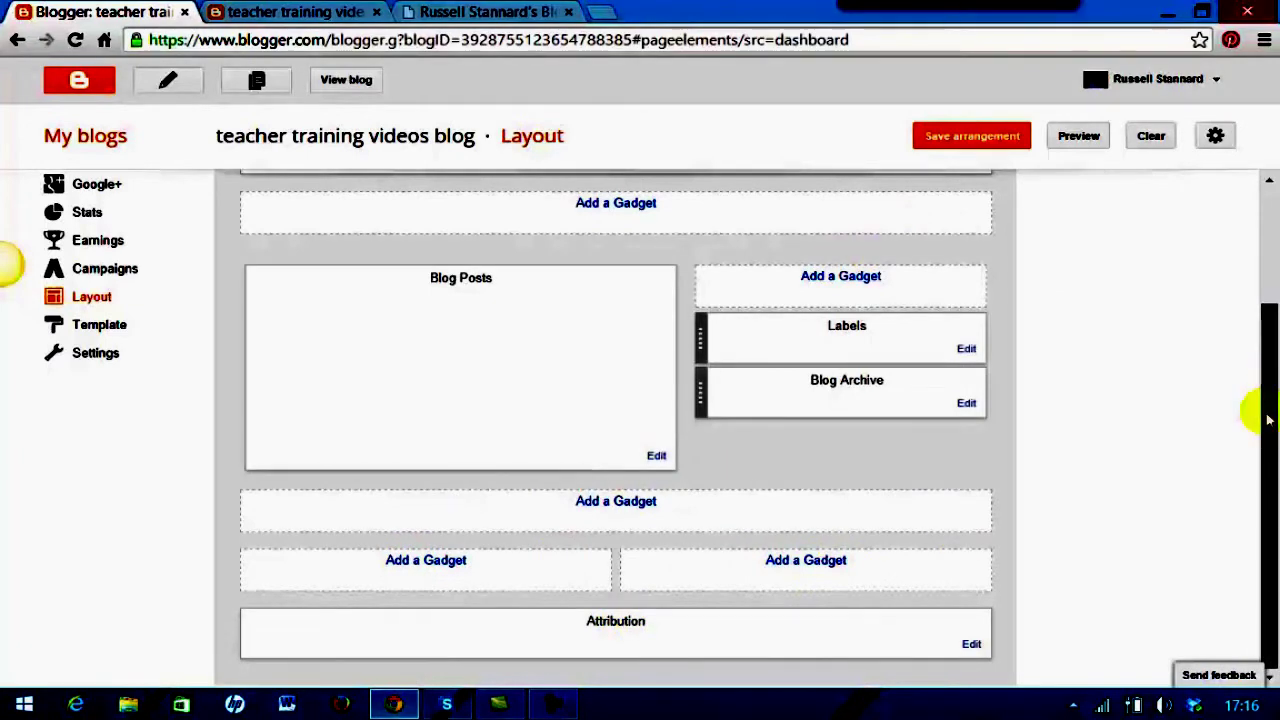
pyautogui.moveTo(1266, 350); pyautogui.dragTo(1268, 320)
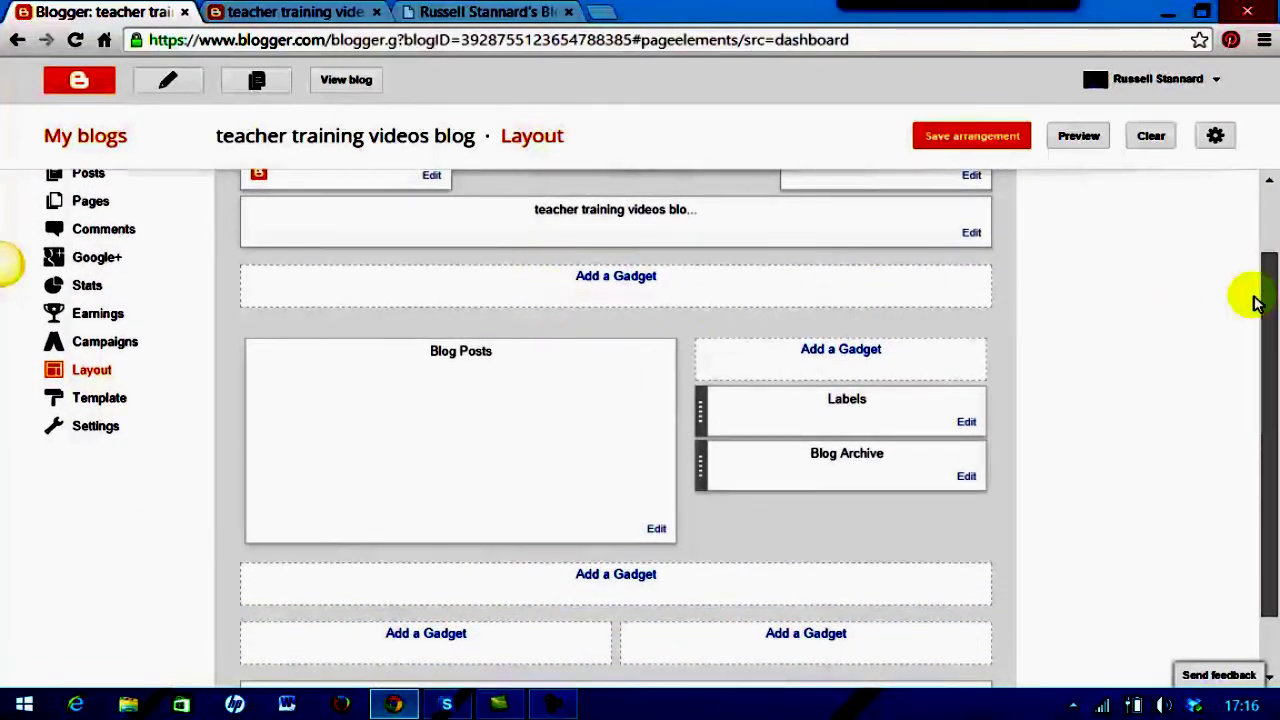
pyautogui.moveTo(1260, 286); pyautogui.dragTo(1262, 303)
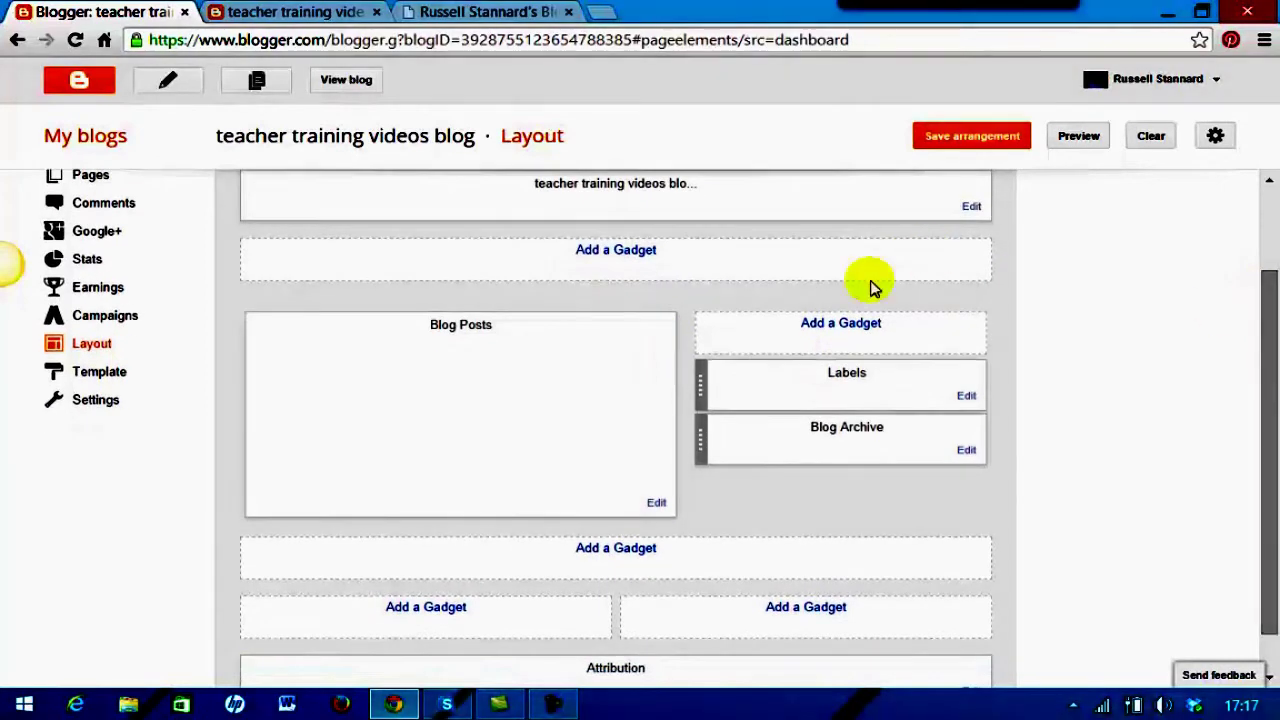
# Add a plain-number Total Pageviews gadget and drag it below Blog Archive
pyautogui.click(835, 323)
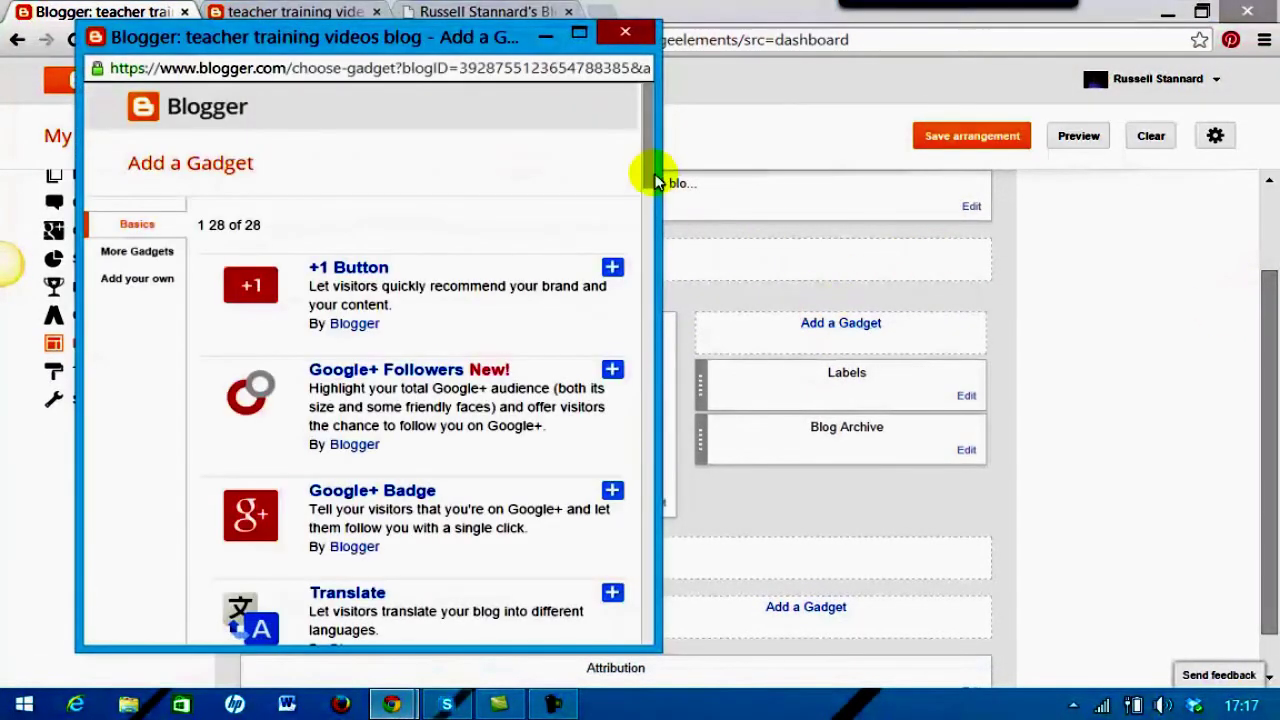
pyautogui.moveTo(652, 166); pyautogui.dragTo(617, 271)
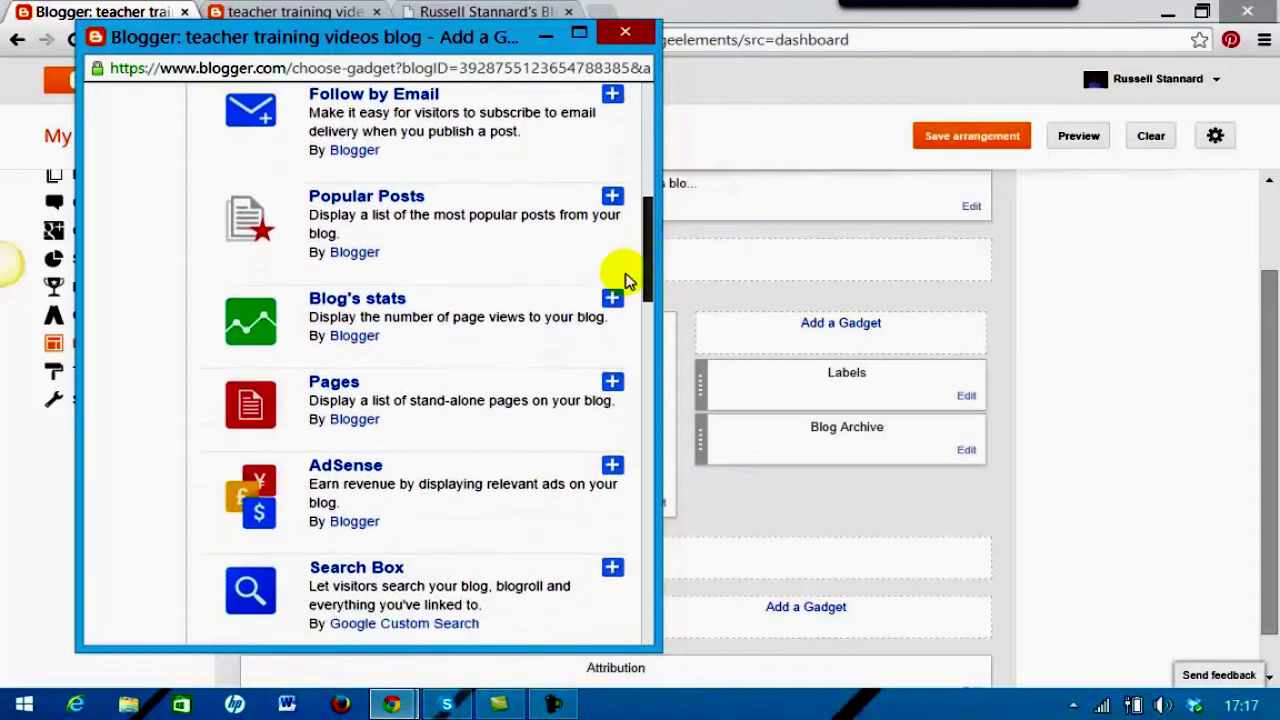
pyautogui.click(322, 298)
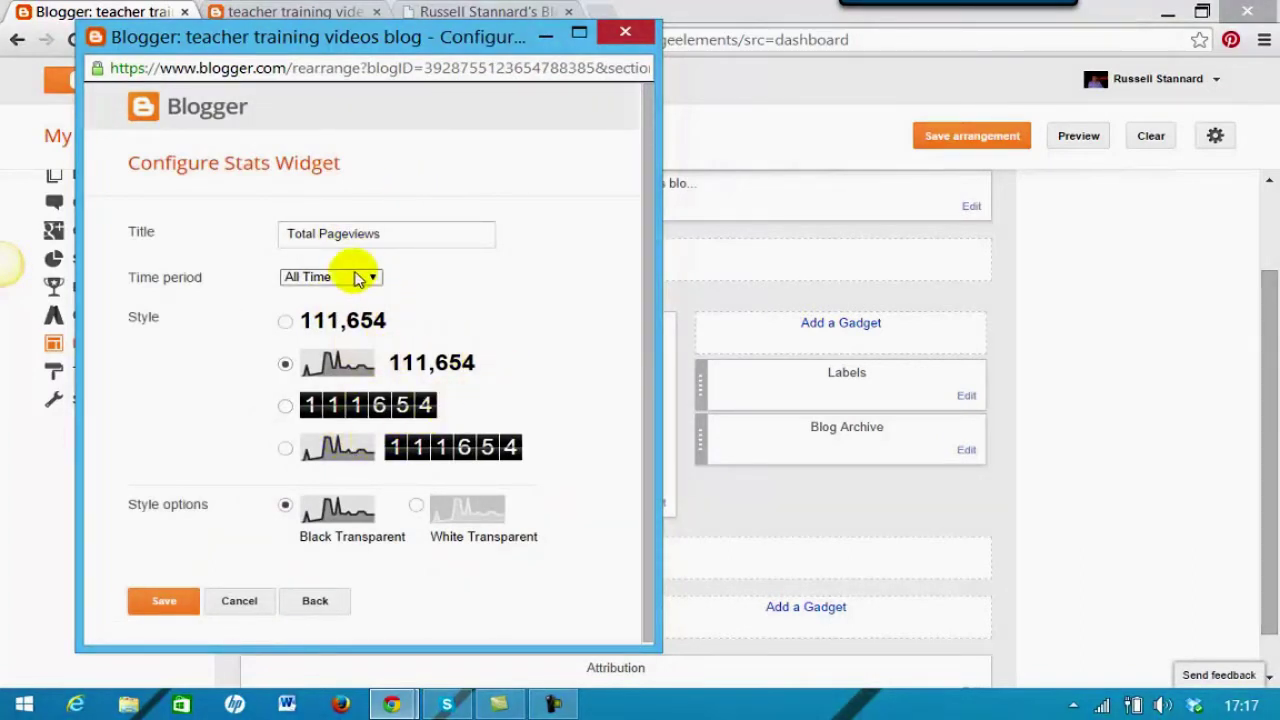
pyautogui.click(286, 322)
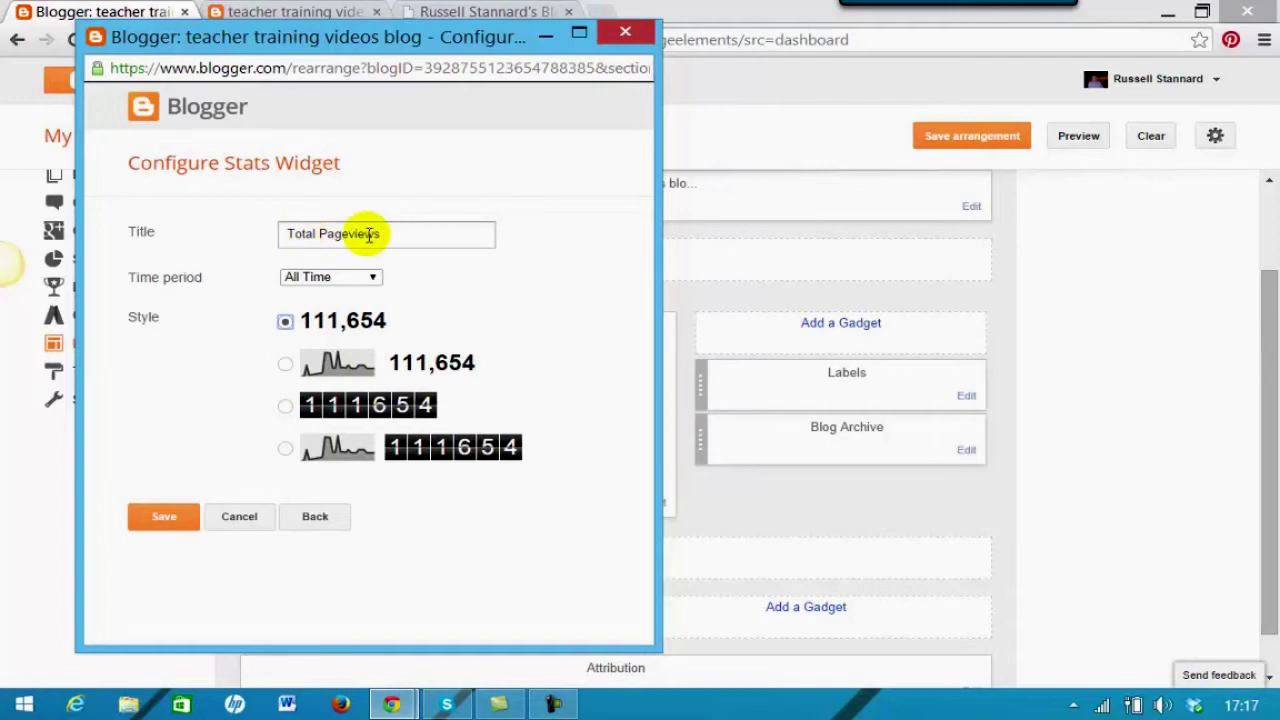
pyautogui.click(166, 518)
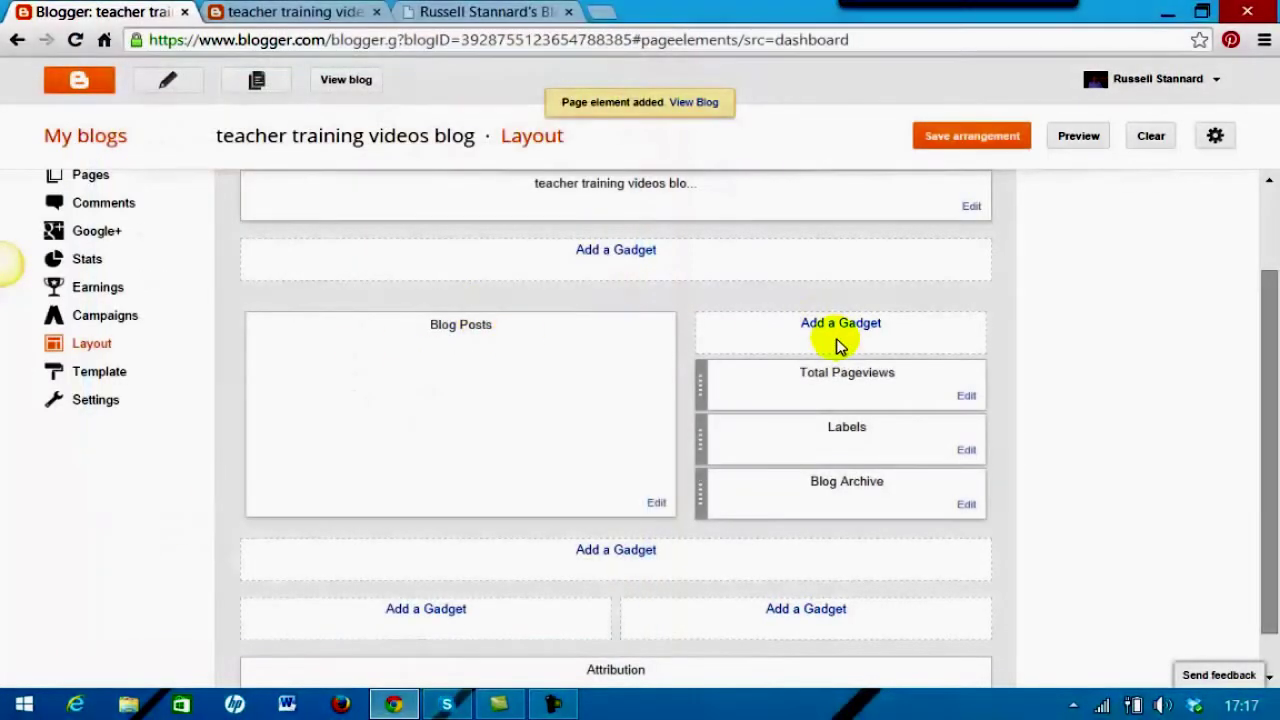
pyautogui.moveTo(866, 403); pyautogui.dragTo(878, 514)
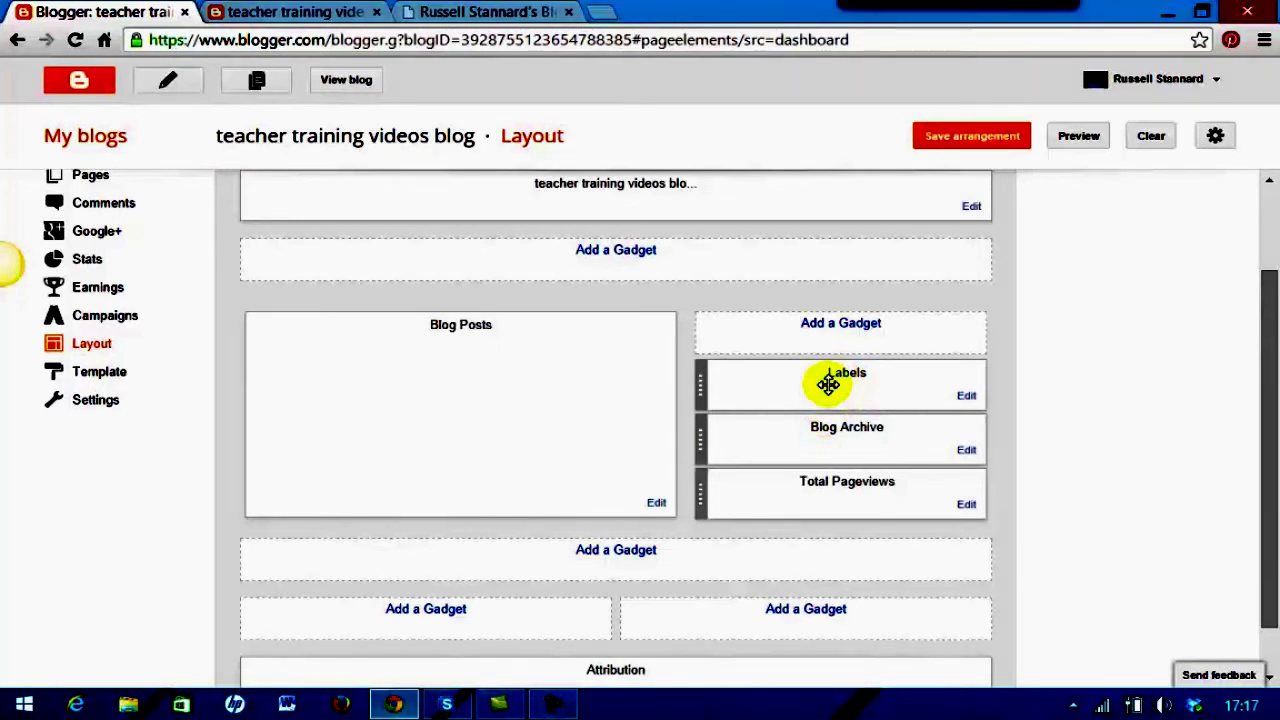
pyautogui.click(841, 323)
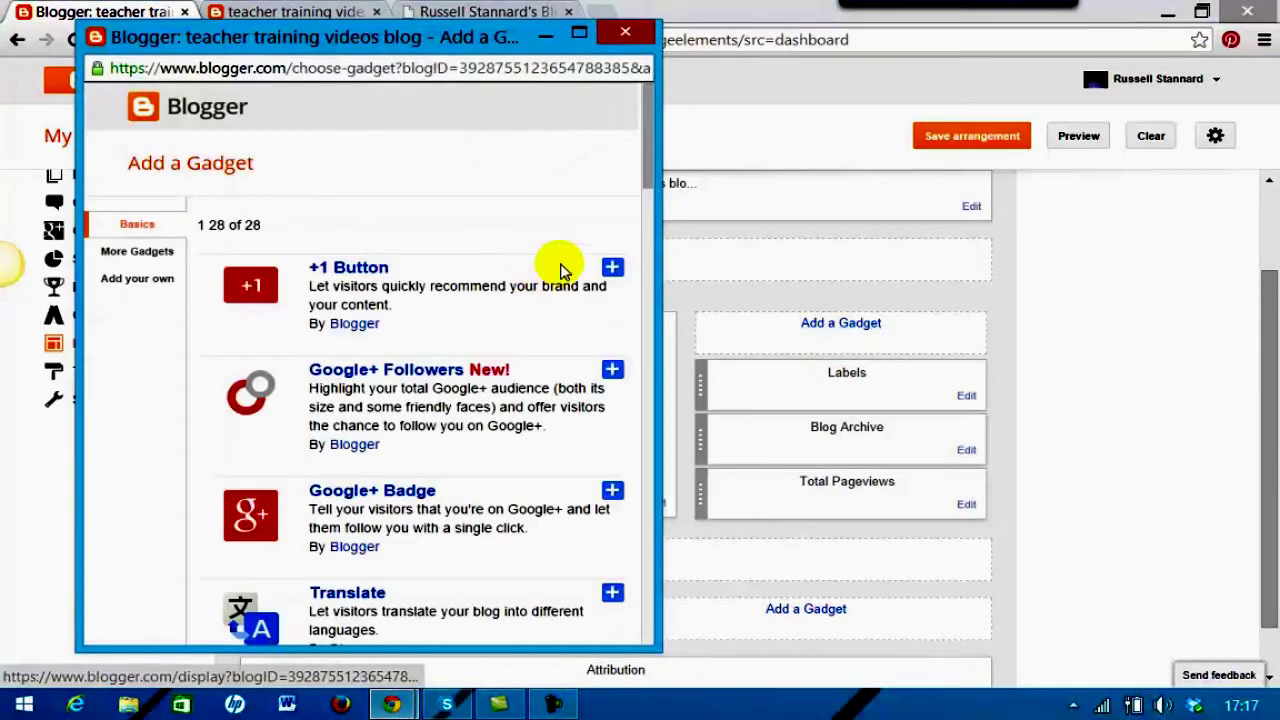
# Add the Search Box gadget above Labels, Blog Archive and Total Pageviews, then save the arrangement
pyautogui.moveTo(650, 160); pyautogui.dragTo(638, 203)
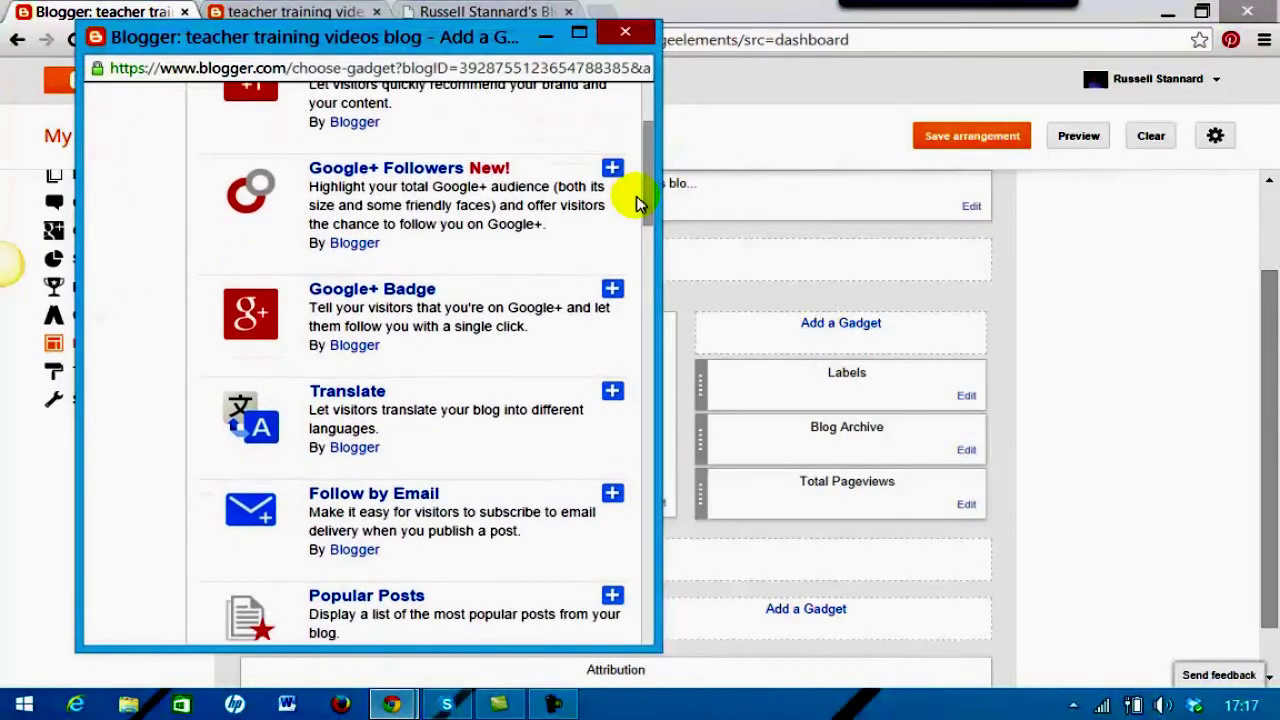
pyautogui.moveTo(646, 218); pyautogui.dragTo(635, 320)
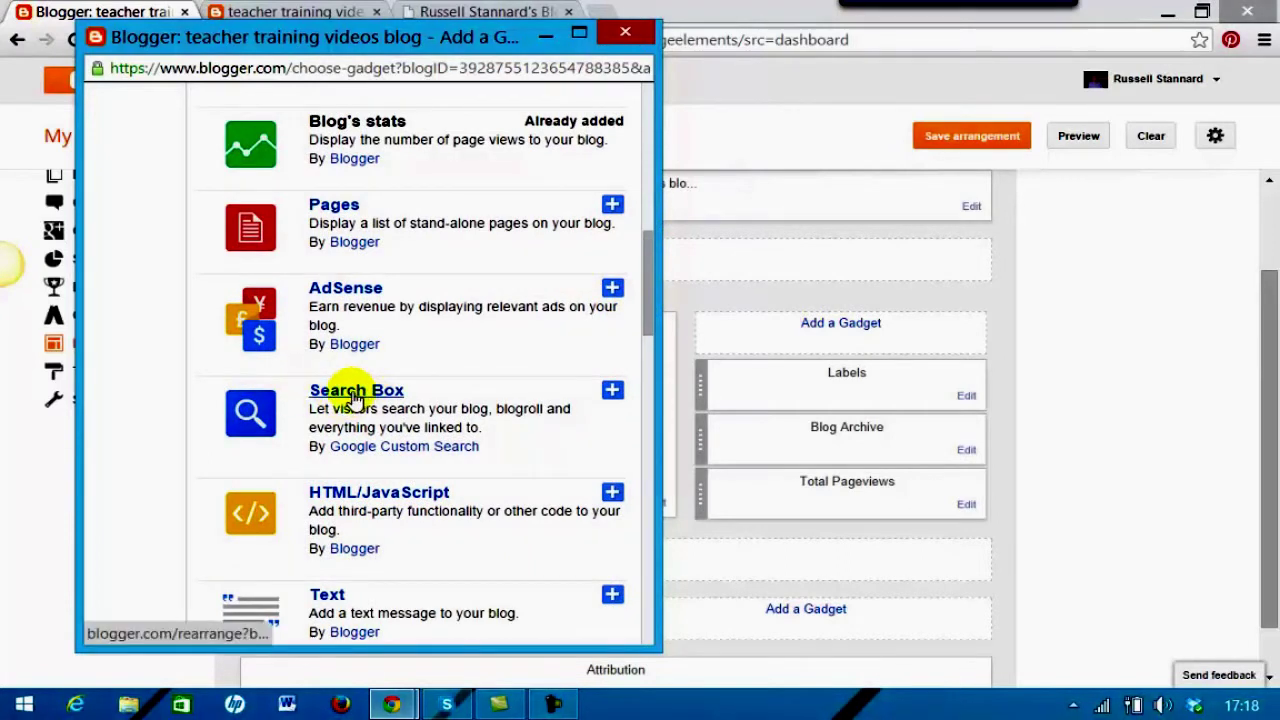
pyautogui.click(355, 396)
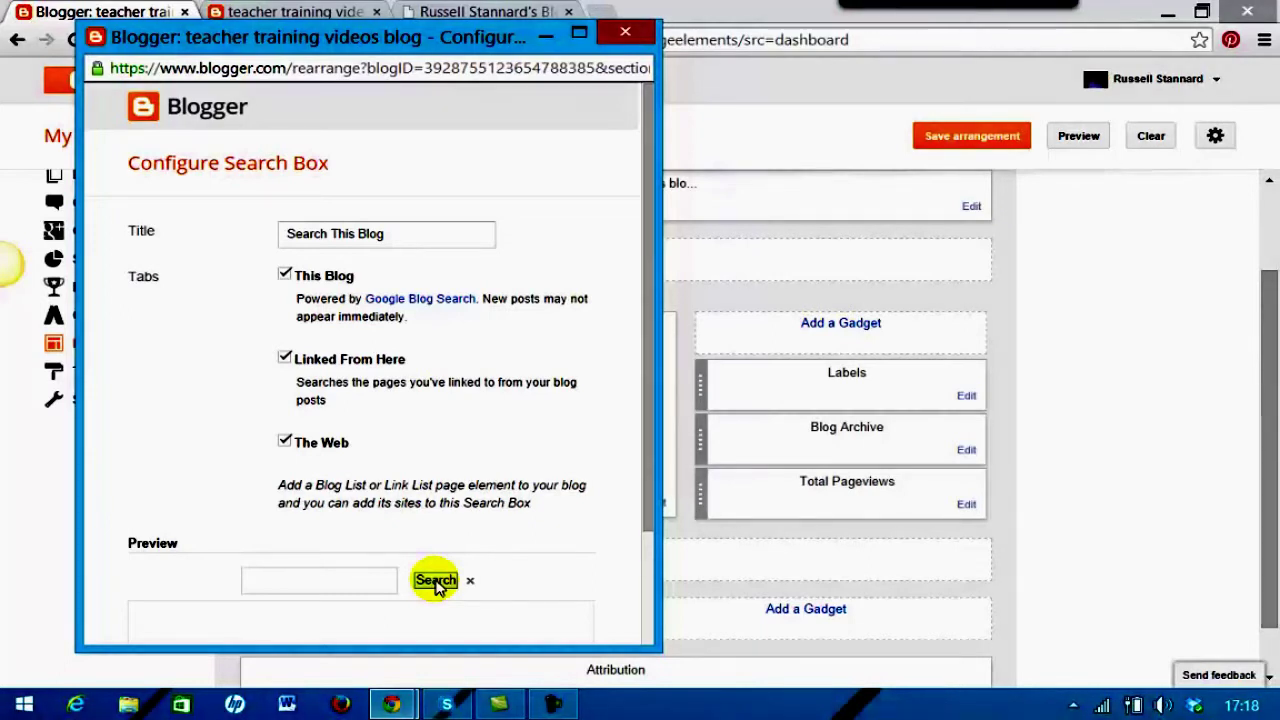
pyautogui.moveTo(651, 500); pyautogui.dragTo(606, 514)
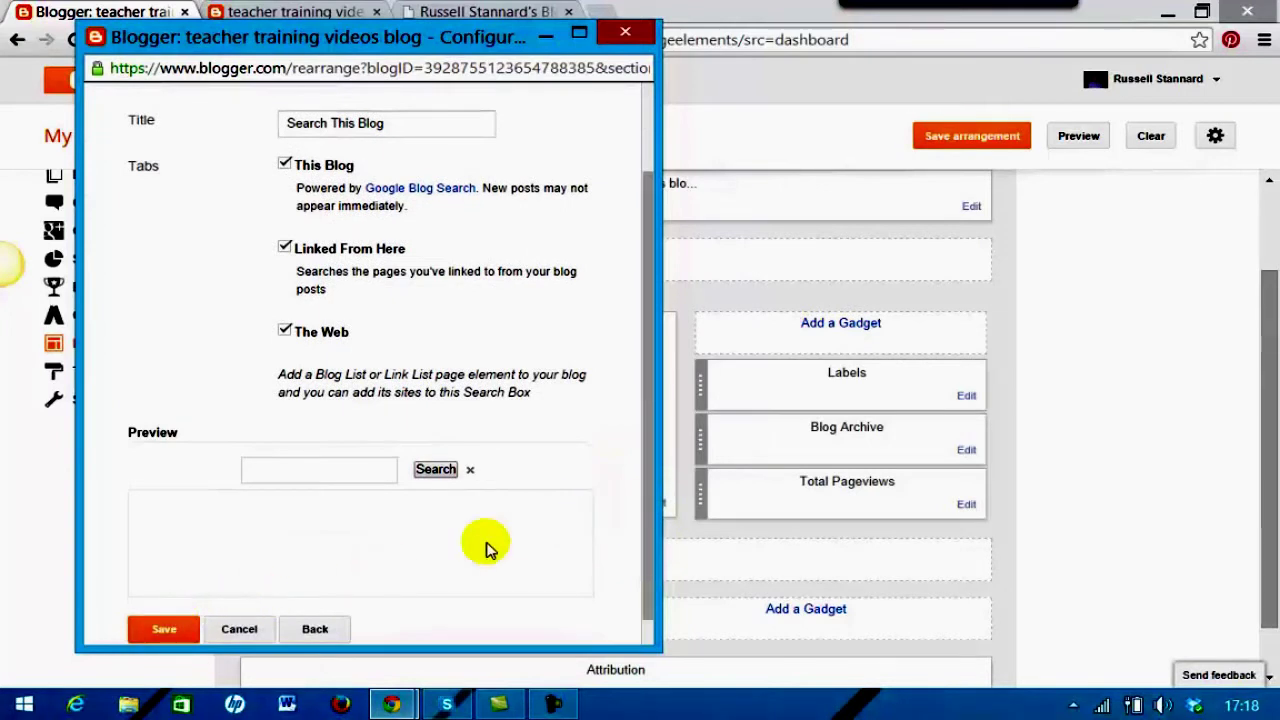
pyautogui.click(160, 630)
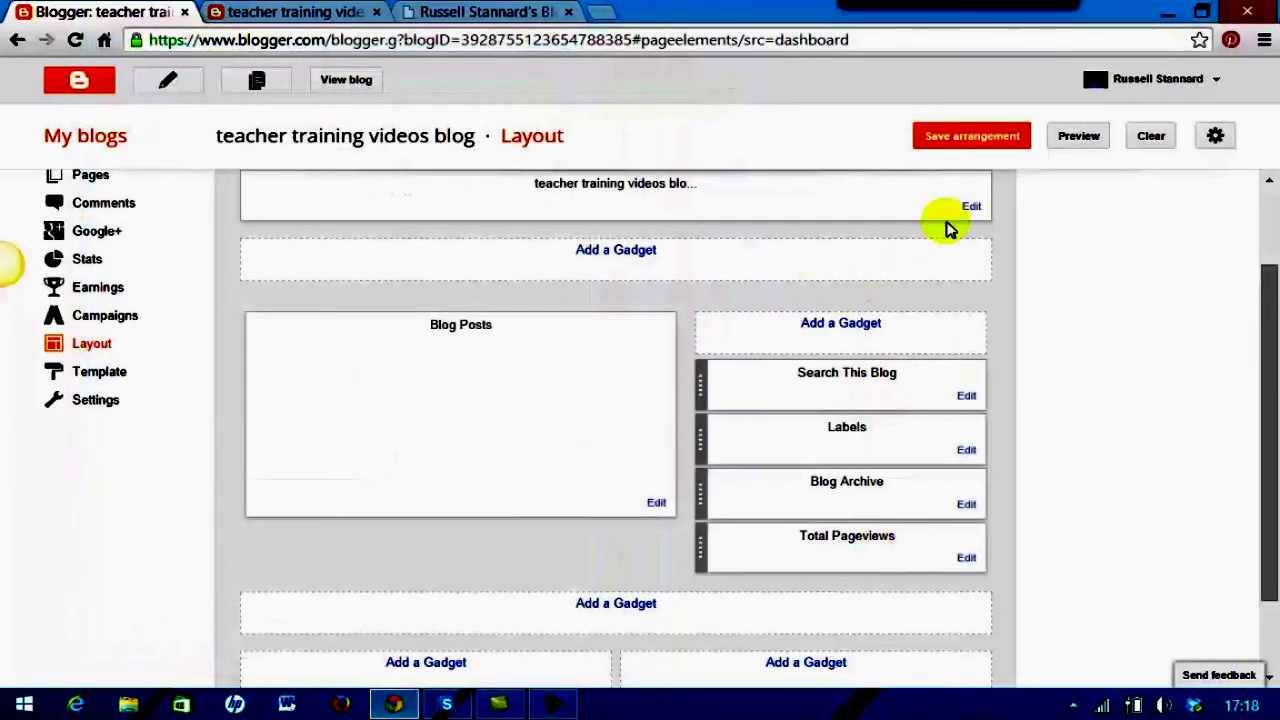
pyautogui.click(962, 143)
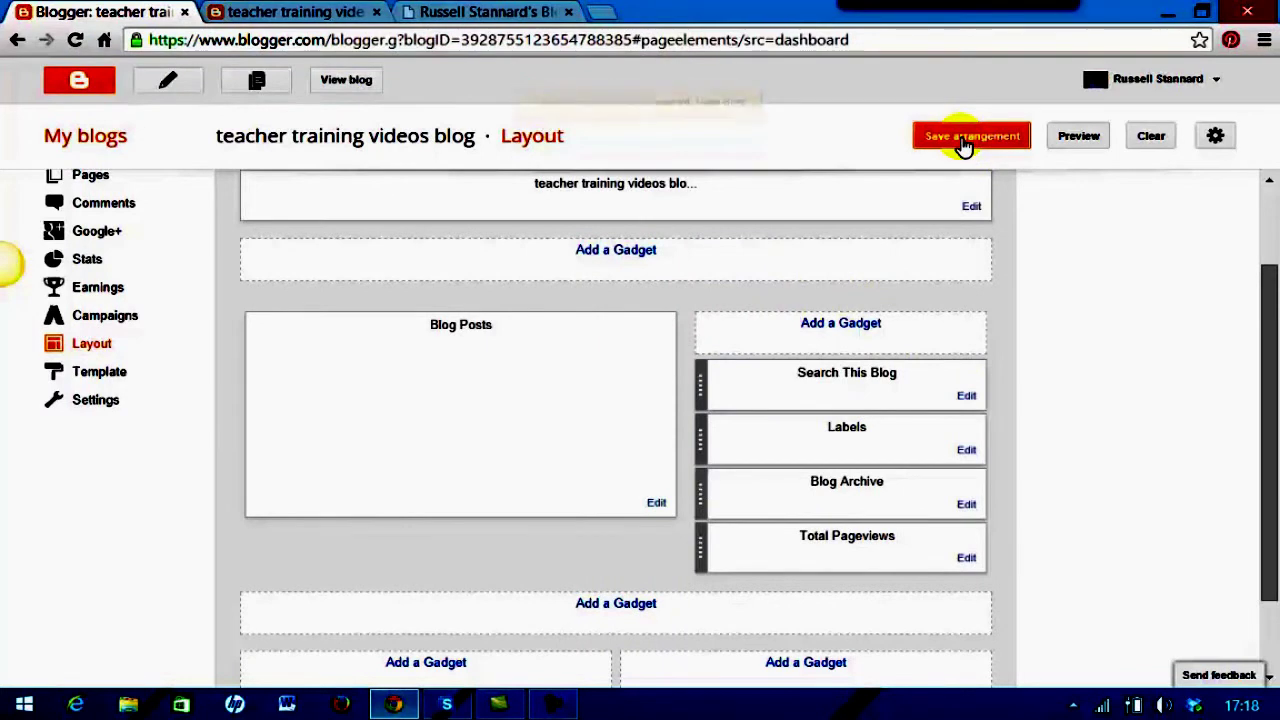
# View the live blog and scroll through the sidebar's Search, Labels, Archive and Pageviews gadgets
pyautogui.click(350, 84)
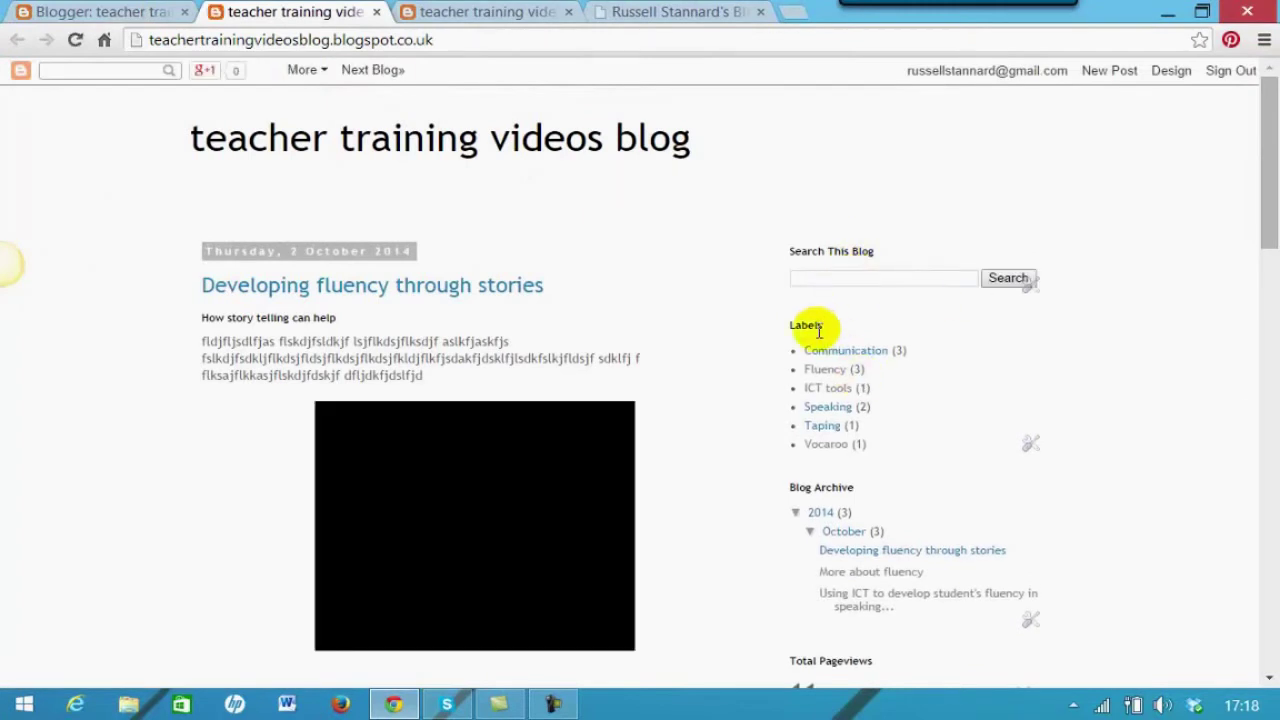
pyautogui.scroll(-1, 1268, 245)
pyautogui.moveTo(1275, 235); pyautogui.dragTo(1257, 297)
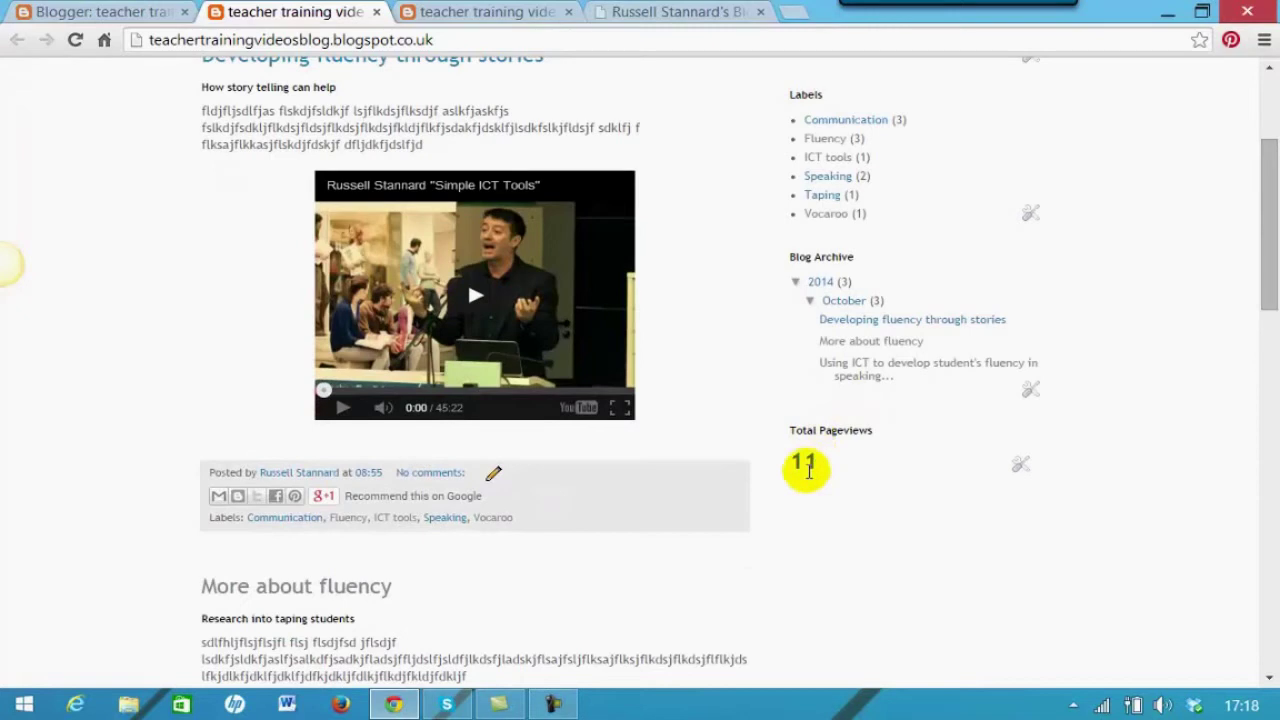
pyautogui.moveTo(1266, 294); pyautogui.dragTo(1266, 210)
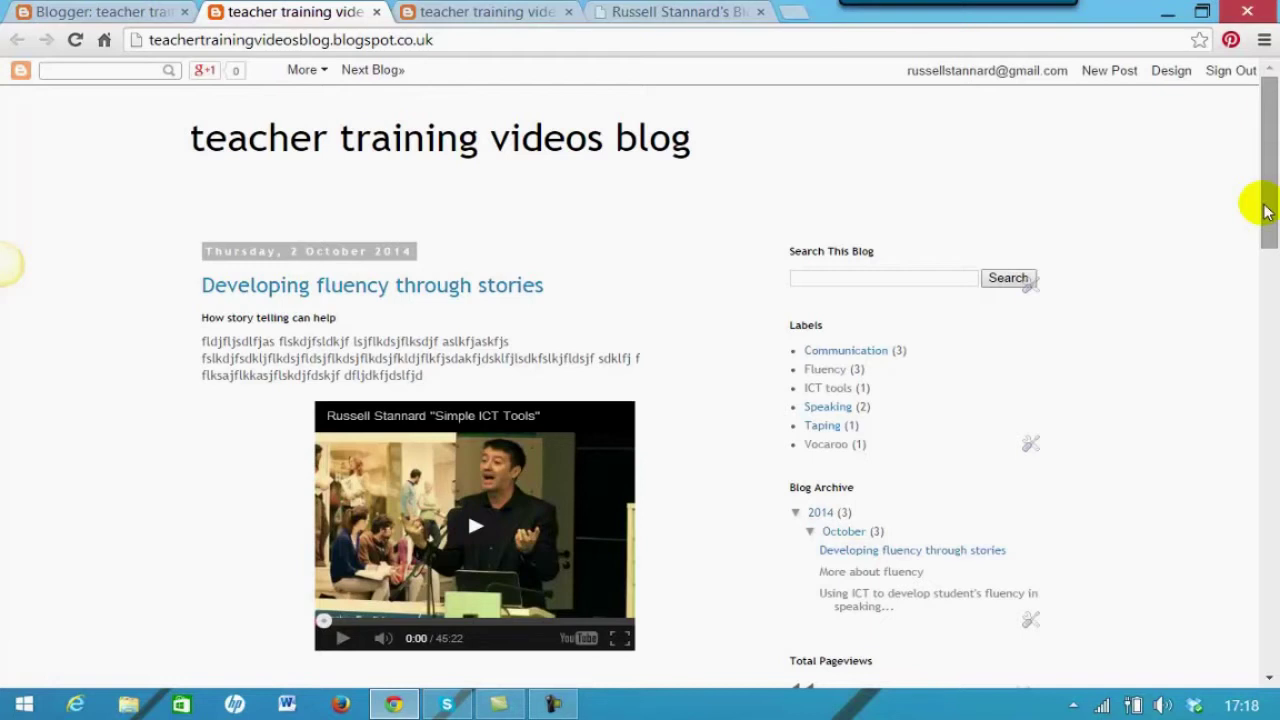
pyautogui.scroll(-1, 1266, 190)
pyautogui.scroll(1, 1266, 194)
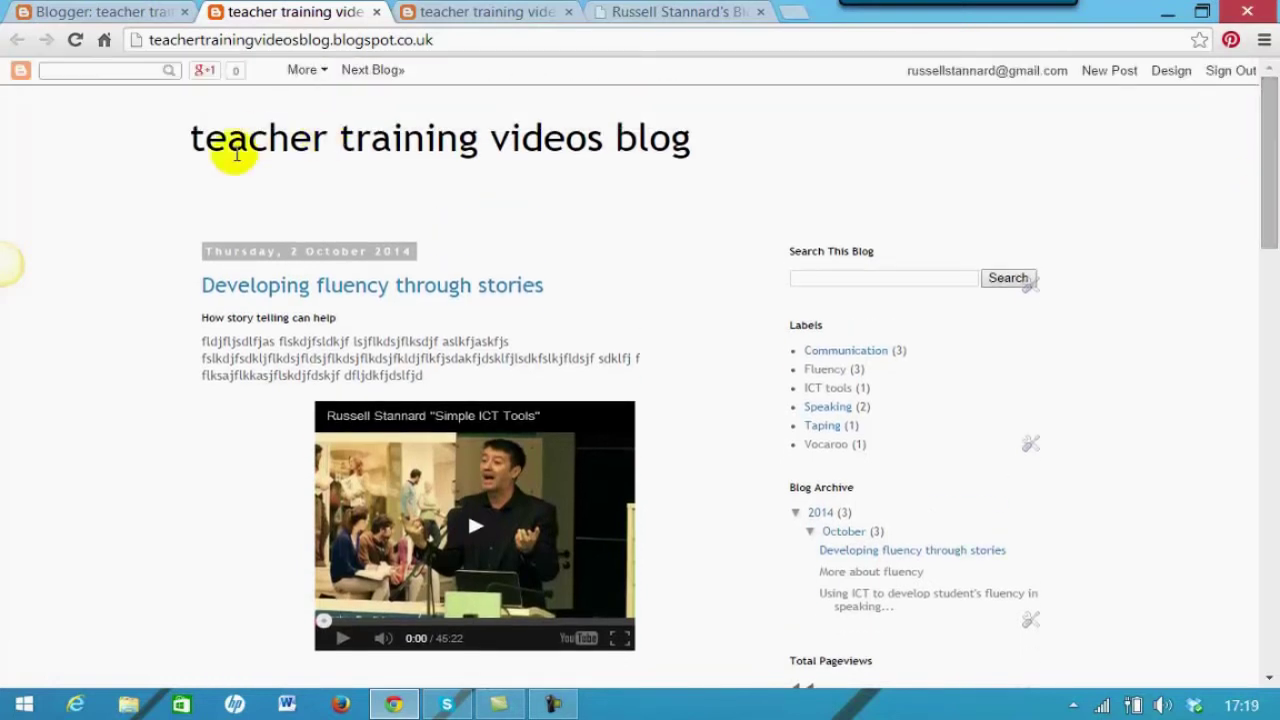
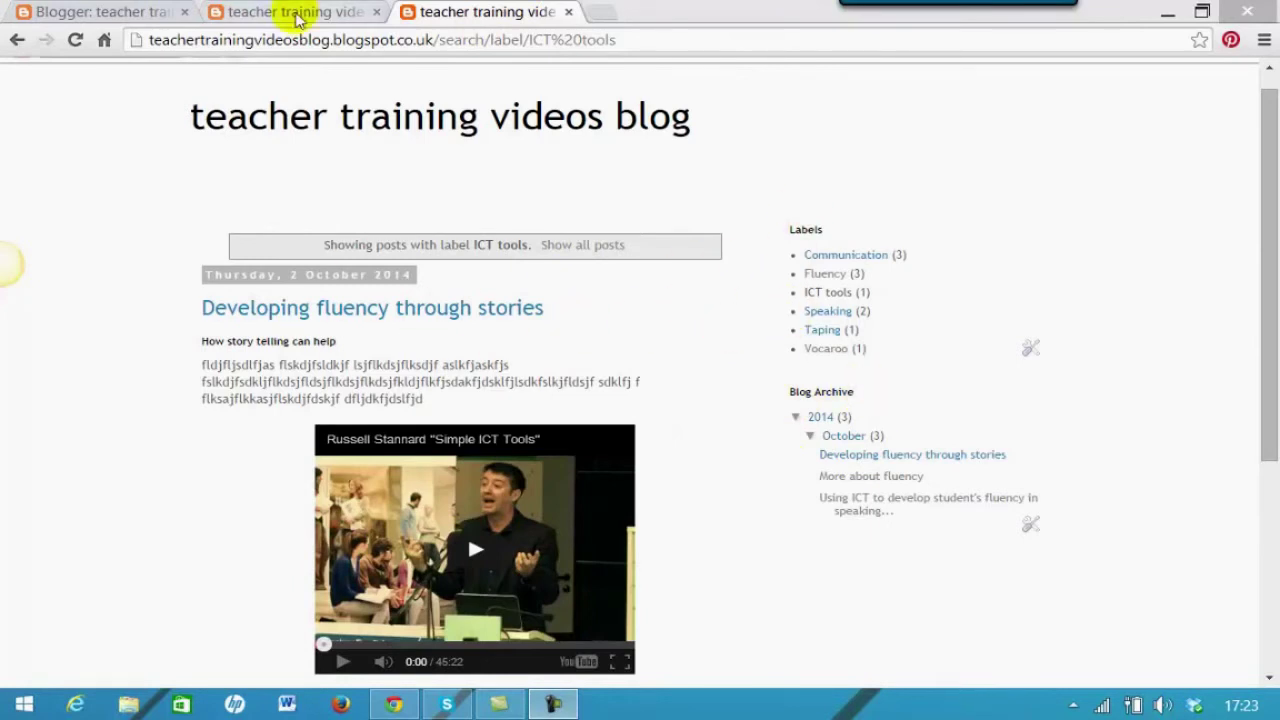
# Close the ICT tools label tab and the live blog tab to return to Layout
pyautogui.click(567, 14)
pyautogui.click(567, 14)
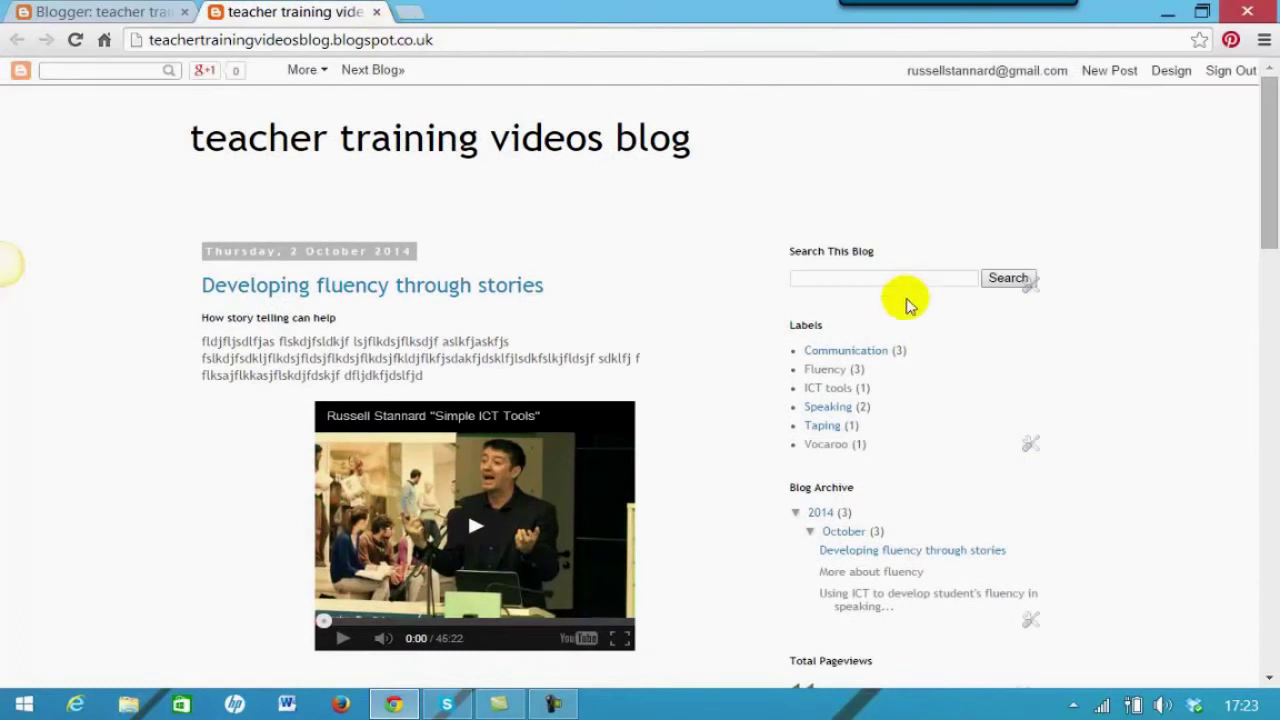
pyautogui.moveTo(1265, 209); pyautogui.dragTo(1265, 251)
pyautogui.moveTo(1268, 200); pyautogui.dragTo(1254, 120)
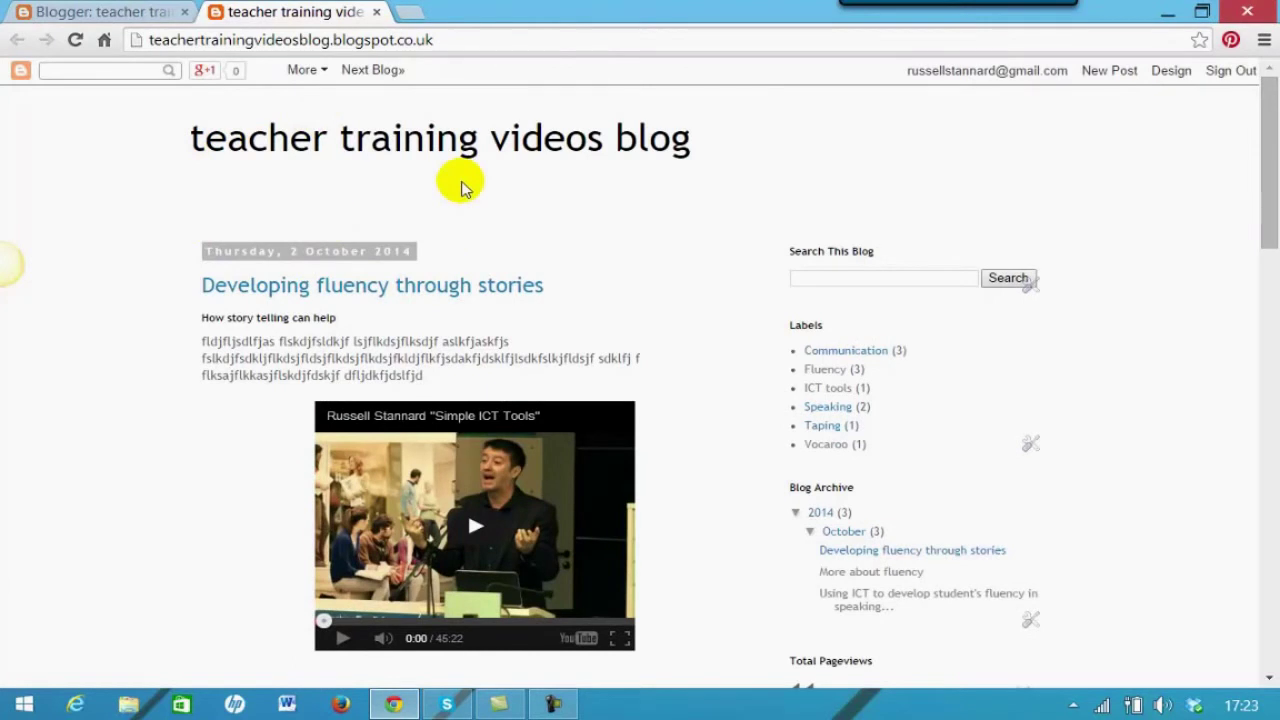
pyautogui.click(376, 12)
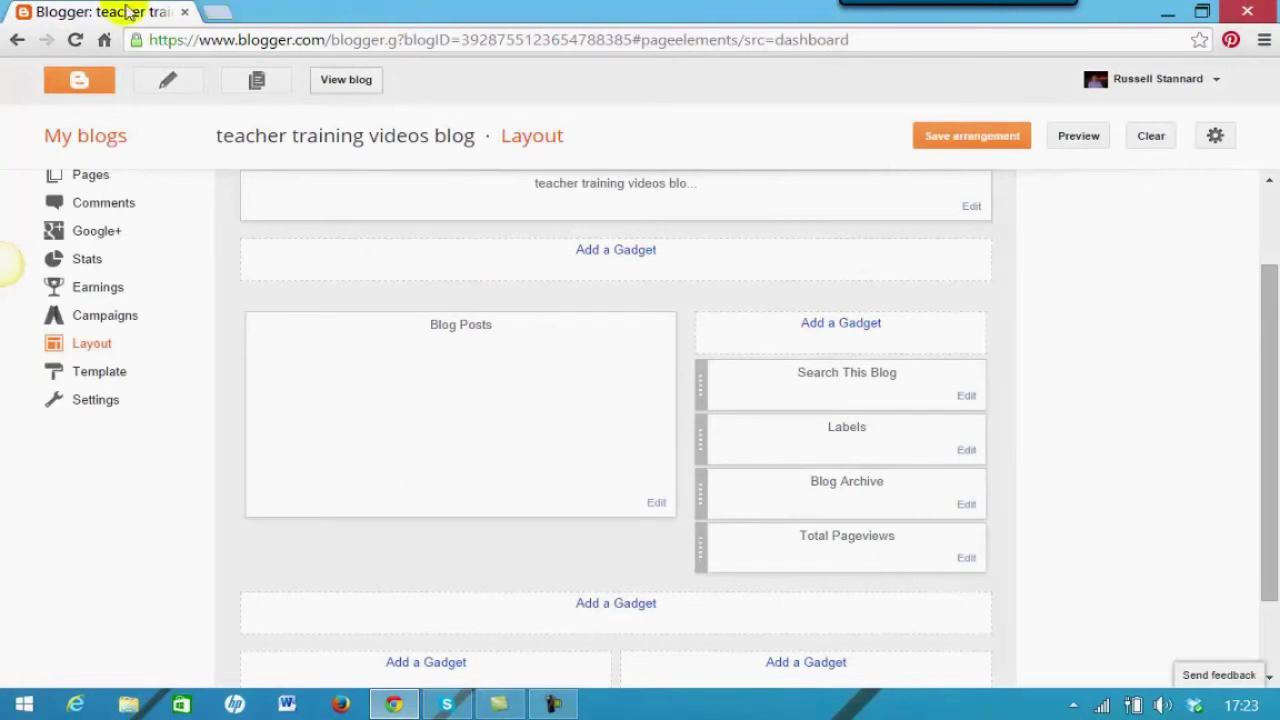
# From My blogs, open the teacher training videos blog's Pages list and create a new page
pyautogui.click(87, 138)
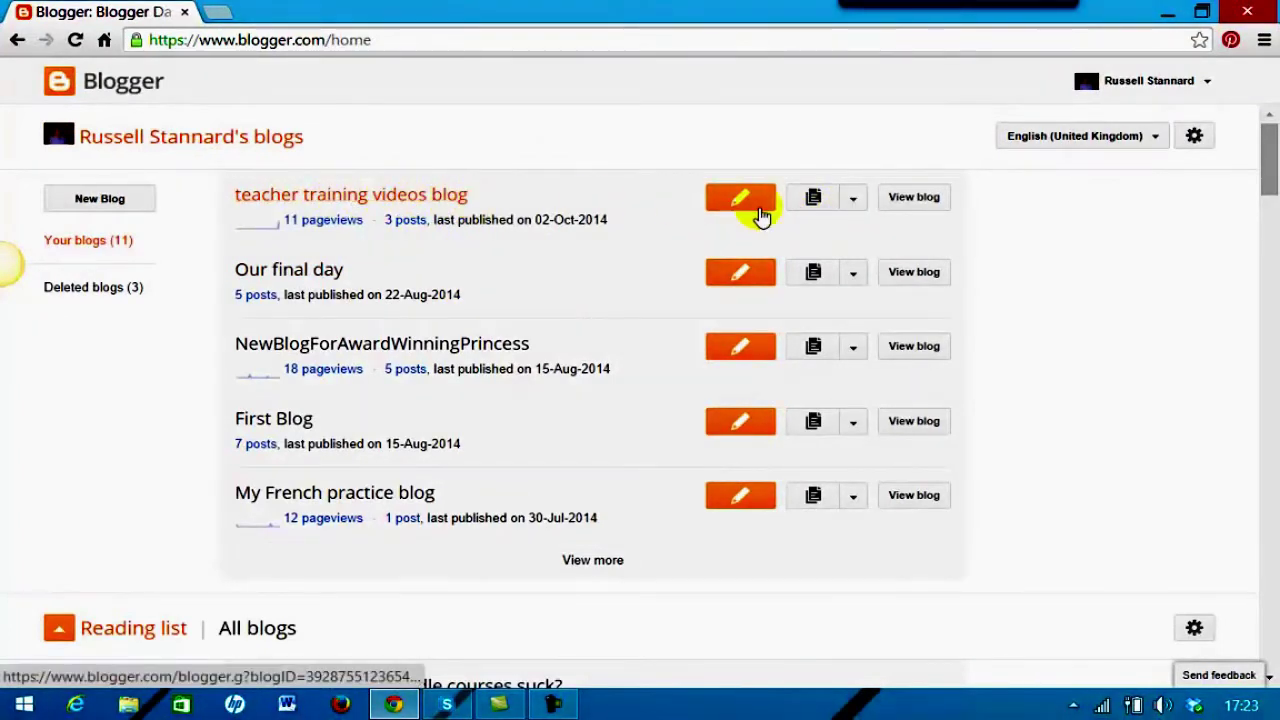
pyautogui.click(854, 200)
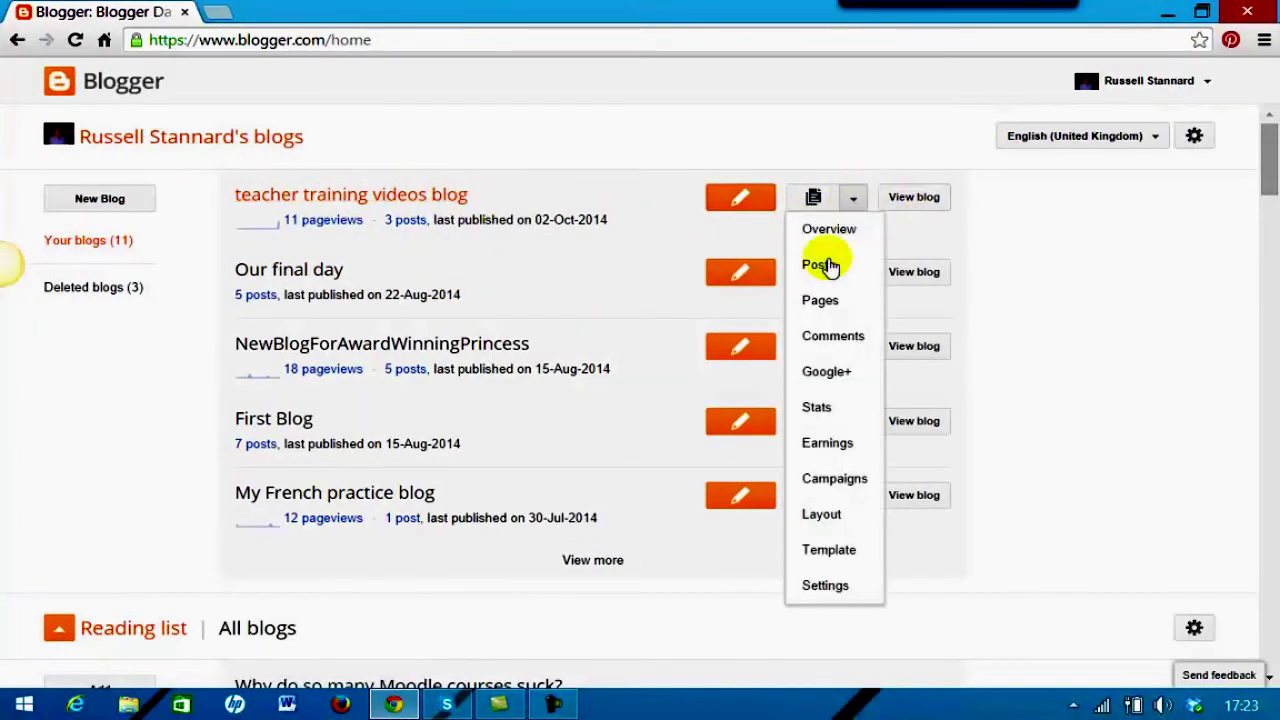
pyautogui.click(814, 304)
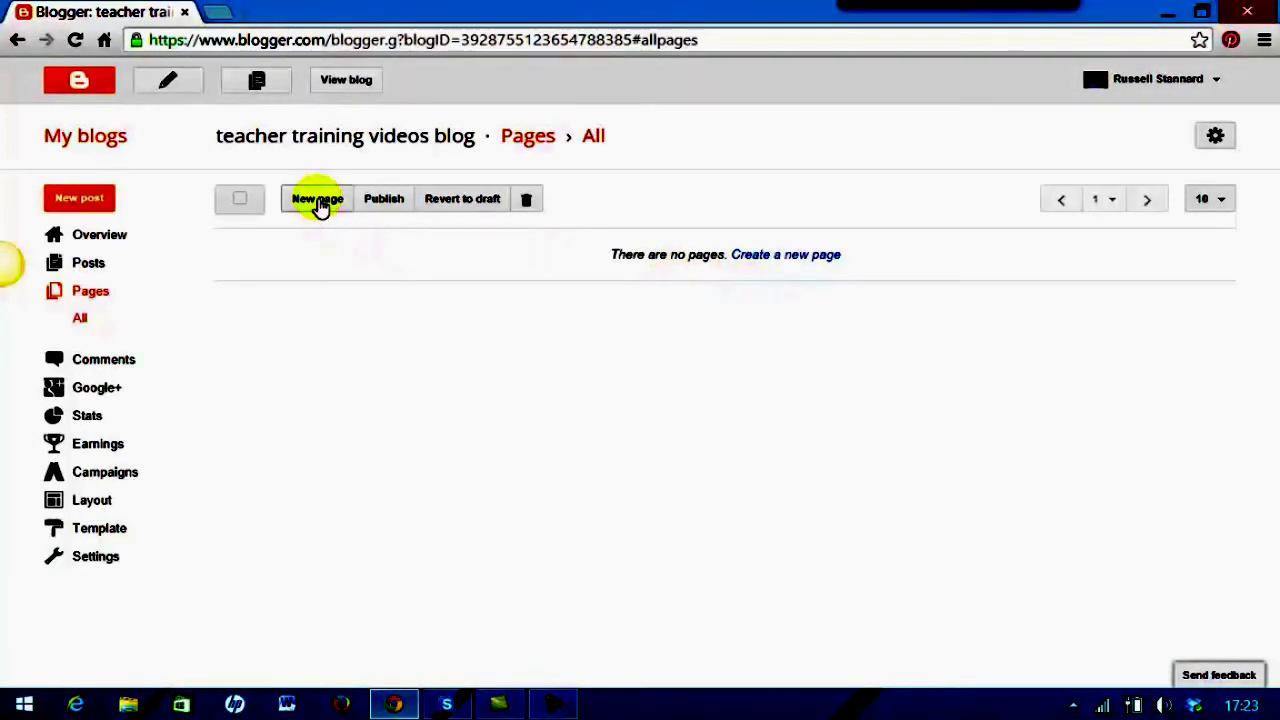
pyautogui.click(318, 200)
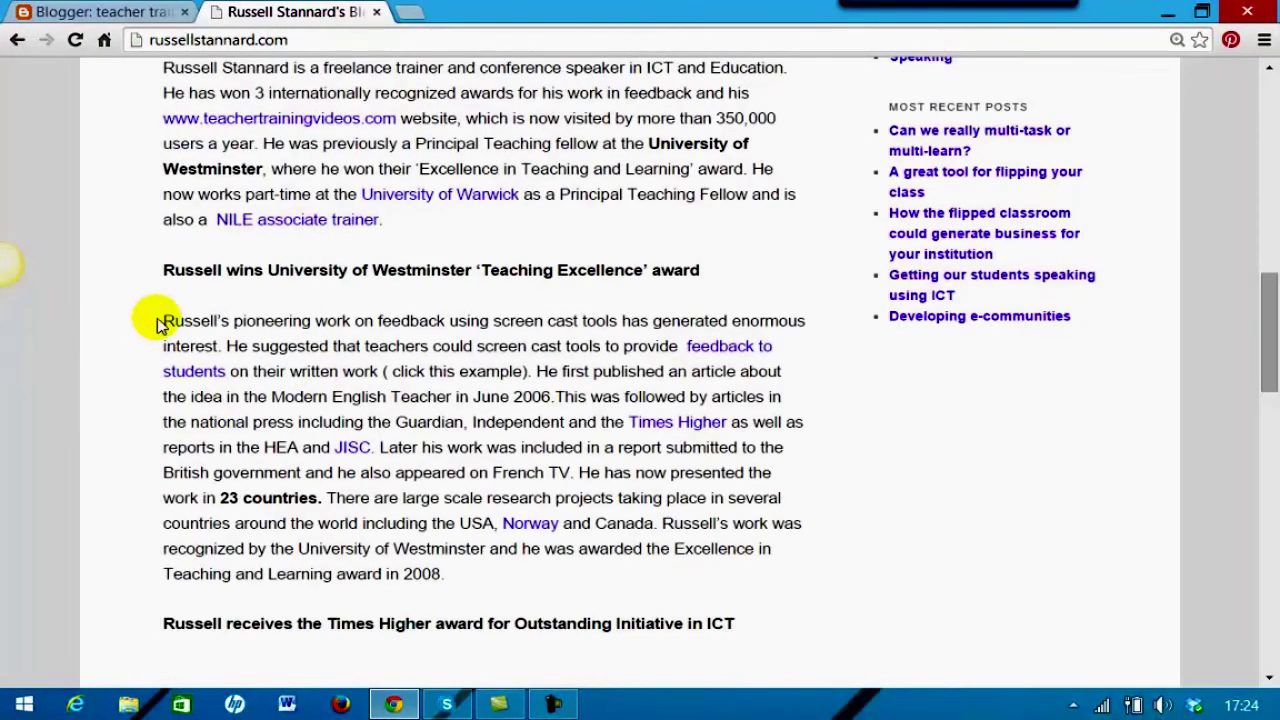
# Copy the russellstannard.com biography paragraph about feedback work, then return to the Blogger editor
pyautogui.moveTo(163, 322); pyautogui.dragTo(772, 572)
pyautogui.rightClick(612, 426)
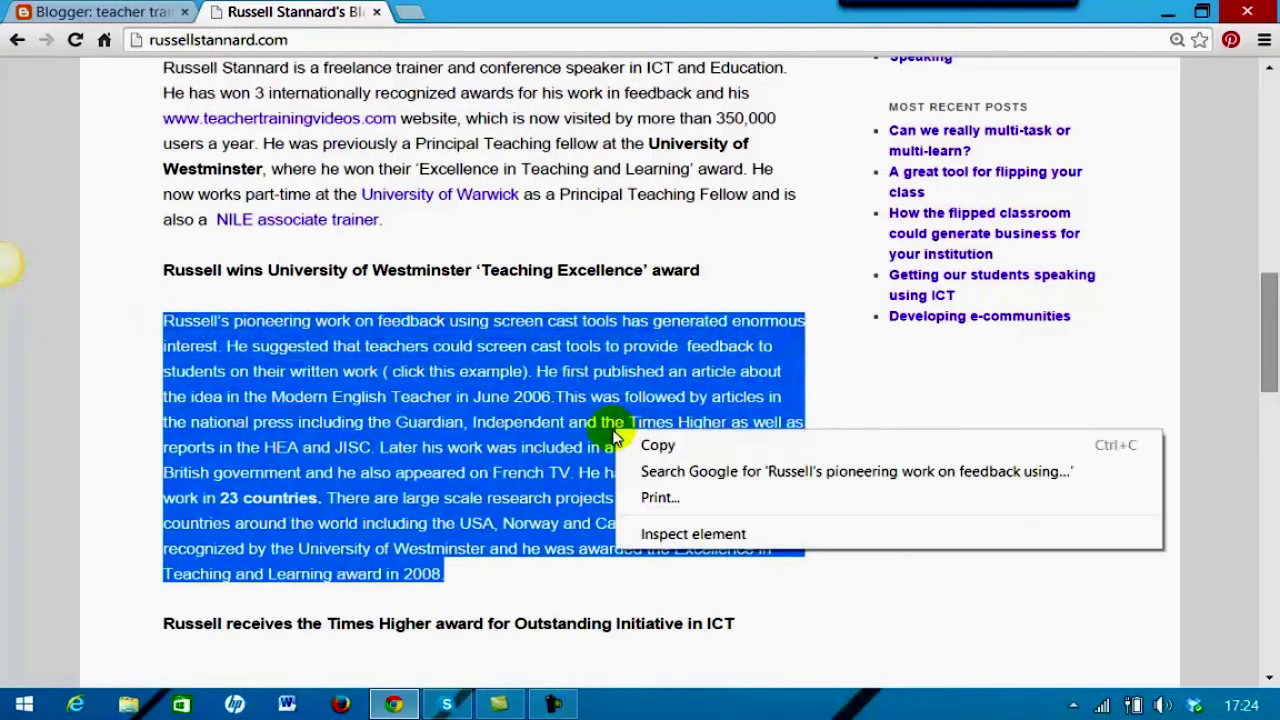
pyautogui.click(665, 444)
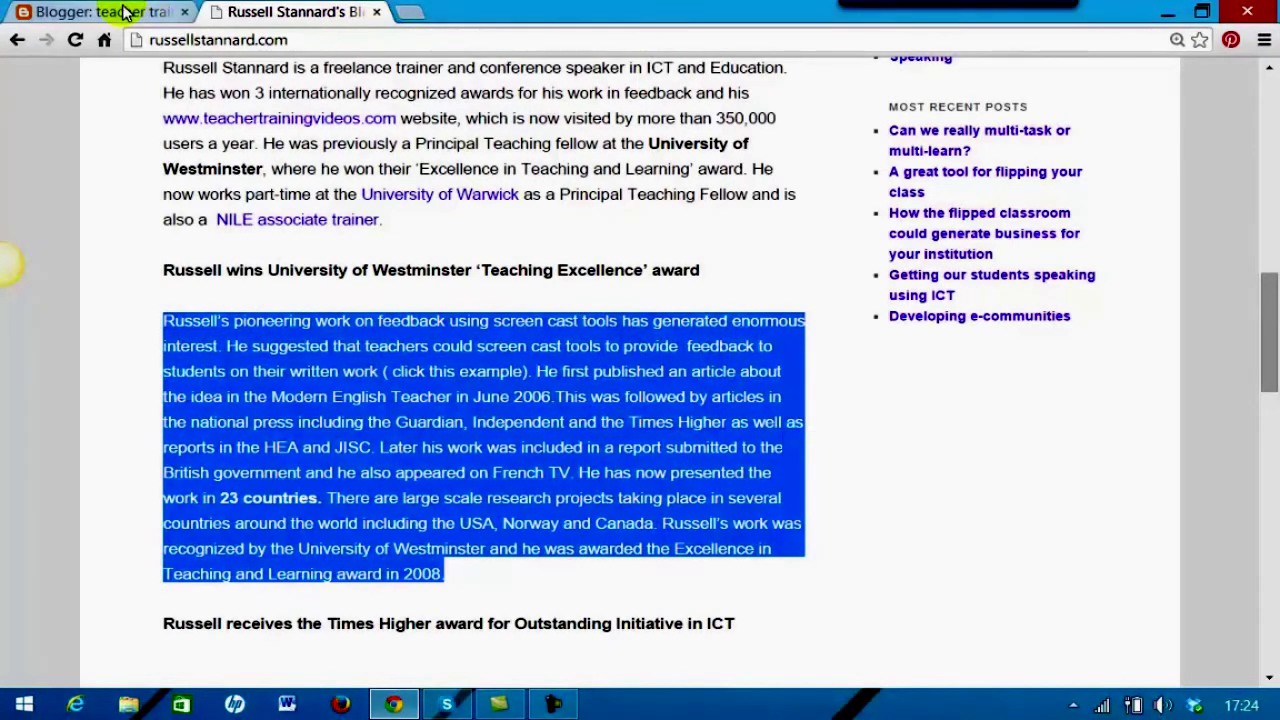
pyautogui.click(125, 12)
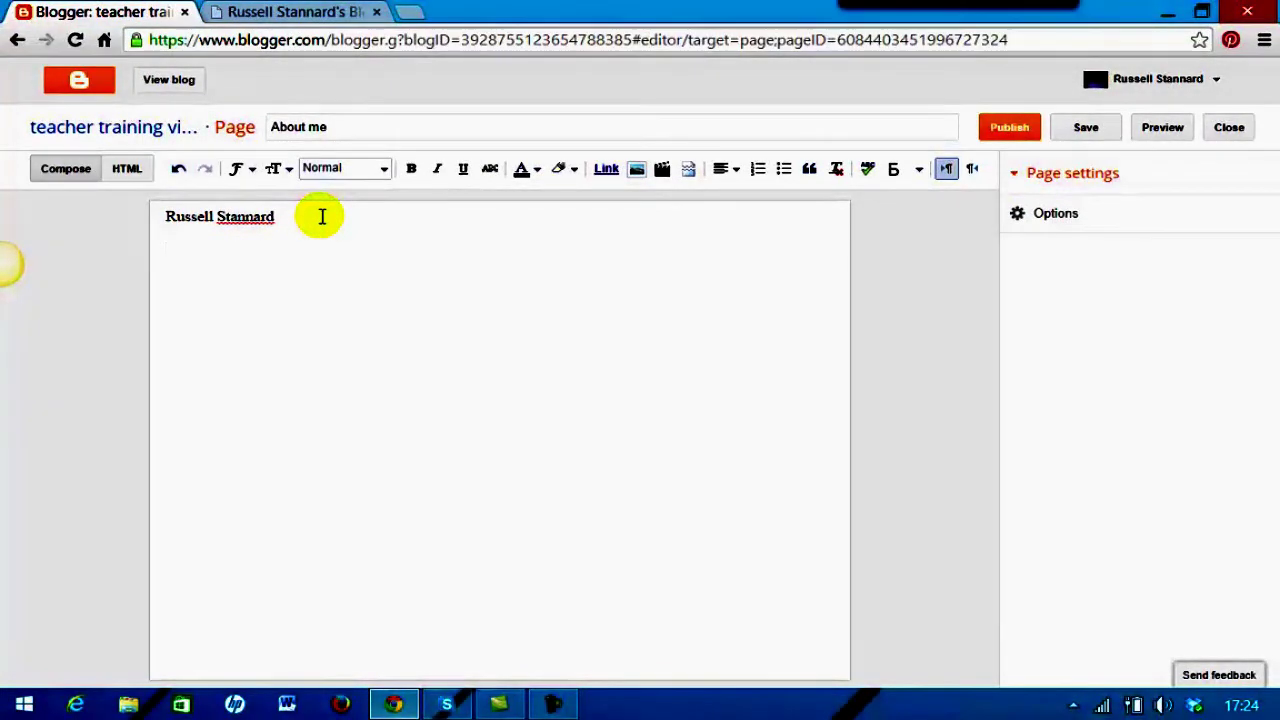
# Paste the copied biography into the About me page and remove its formatting
pyautogui.hotkey('ctrl', 'v')
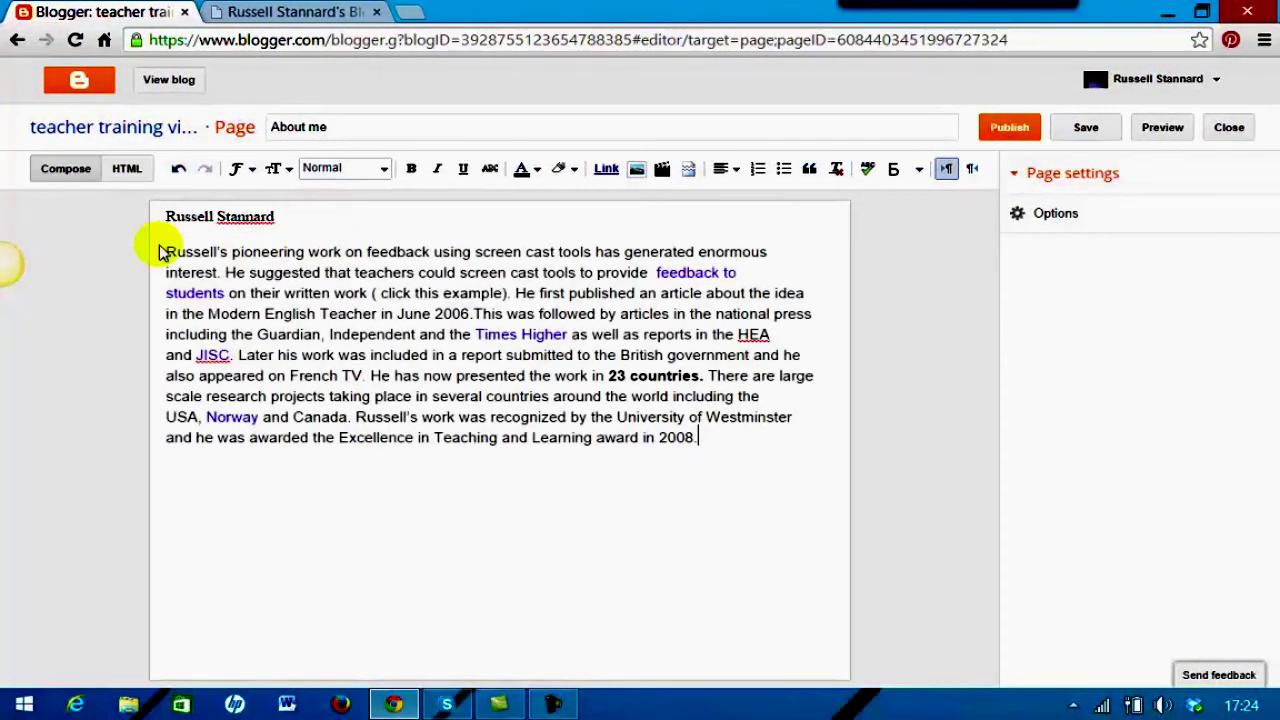
pyautogui.moveTo(166, 251); pyautogui.dragTo(709, 444)
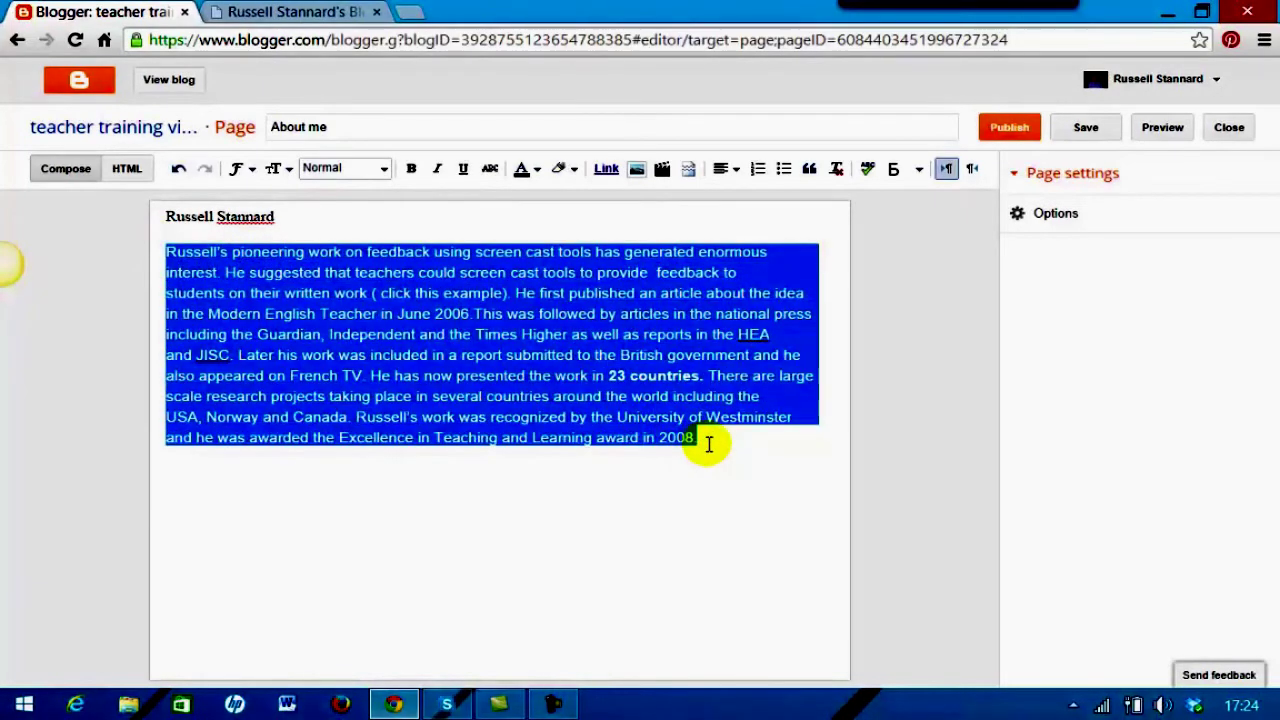
pyautogui.click(837, 171)
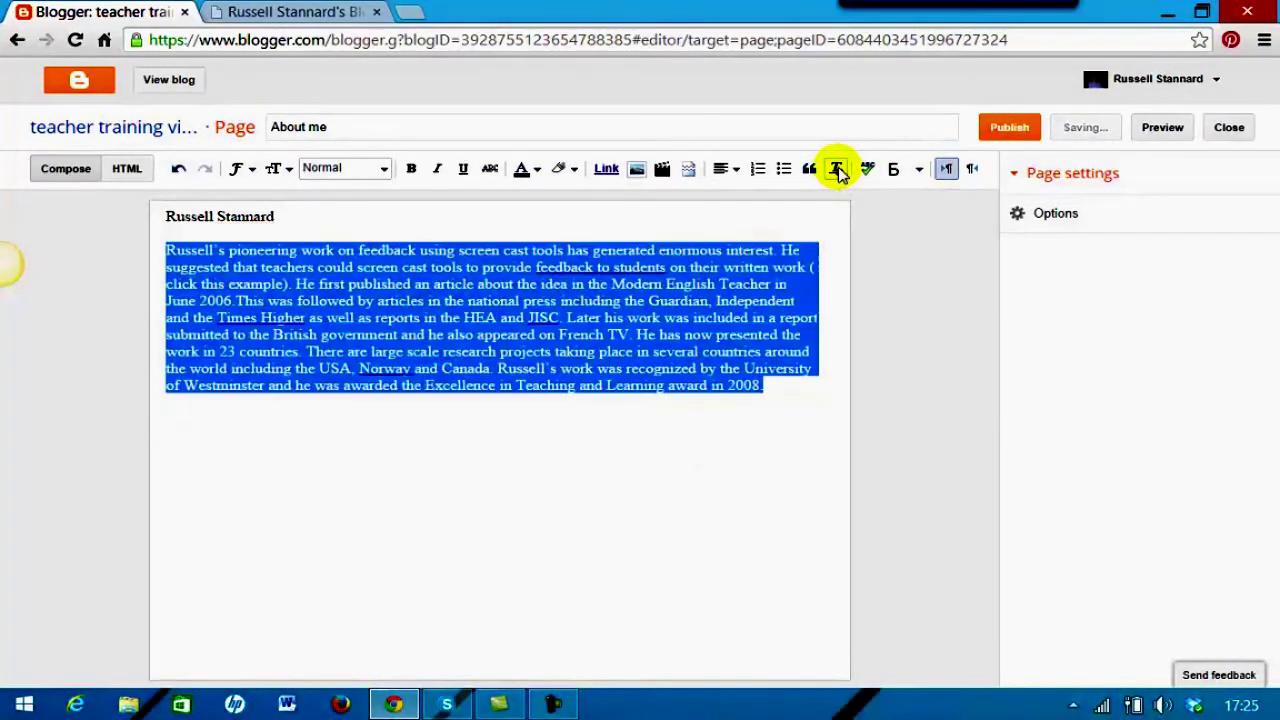
pyautogui.click(596, 512)
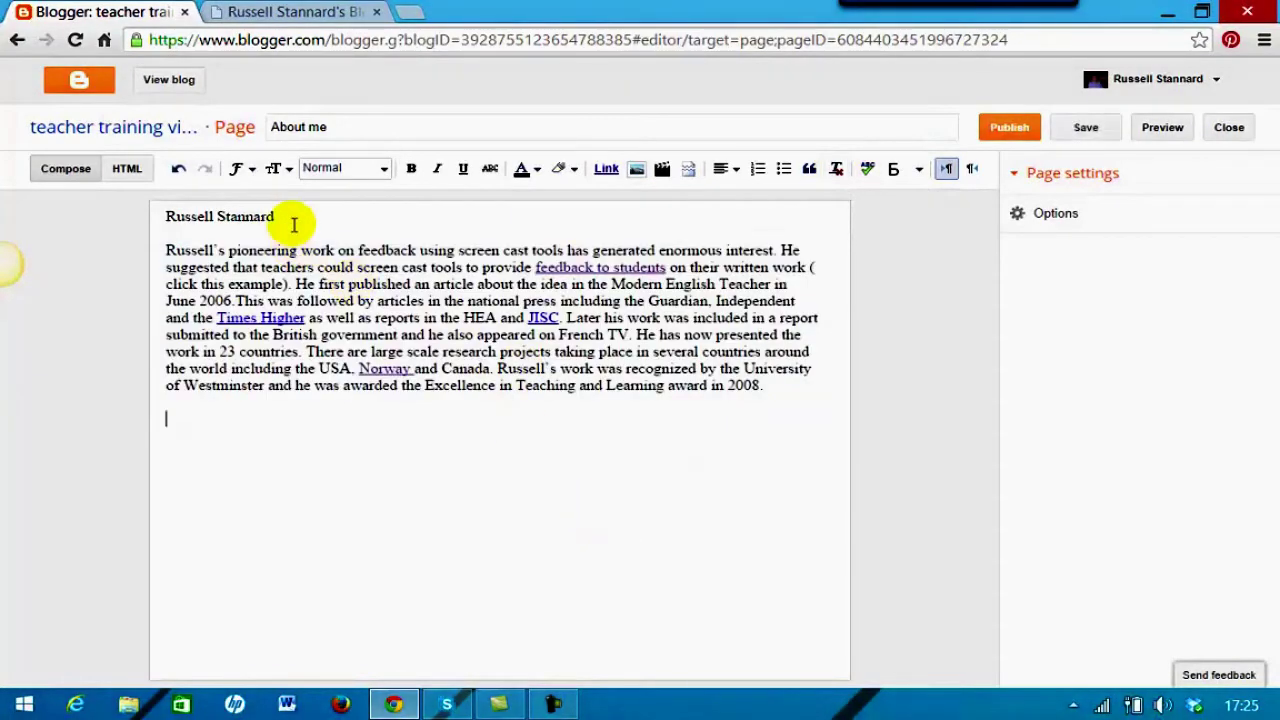
# Style the name line as a Heading and publish the About me page
pyautogui.moveTo(288, 216); pyautogui.dragTo(169, 216)
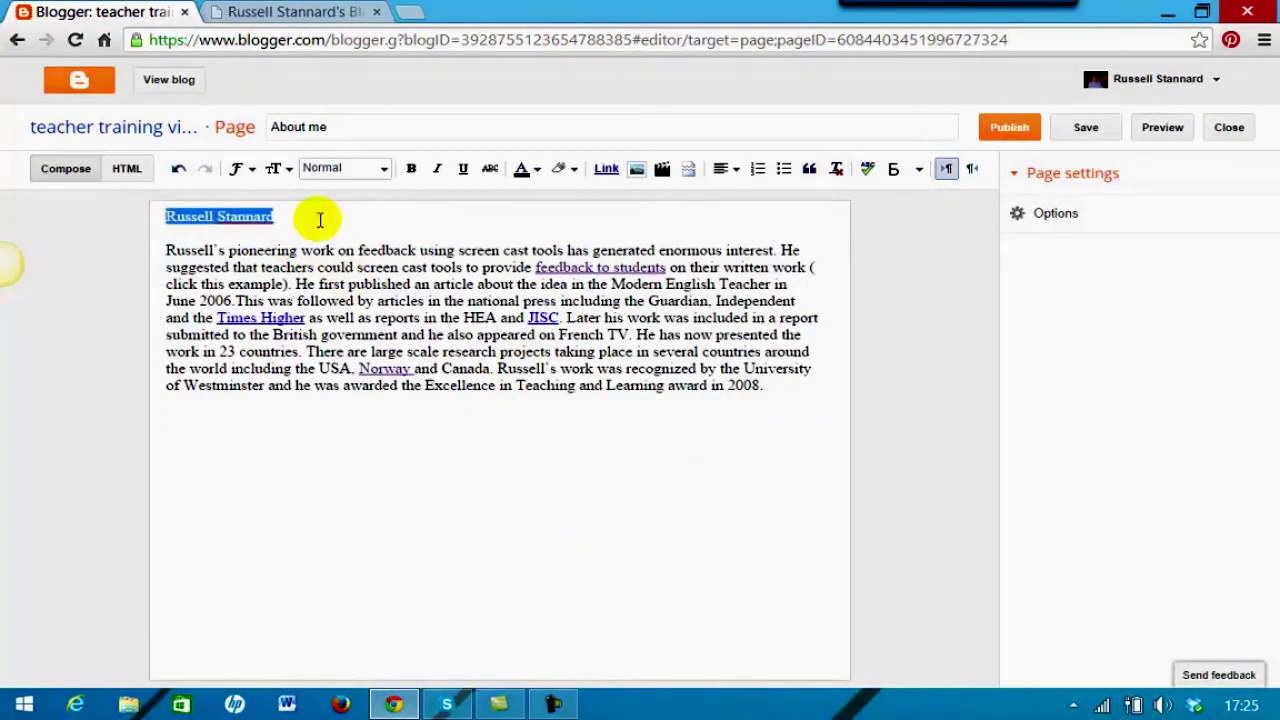
pyautogui.click(385, 172)
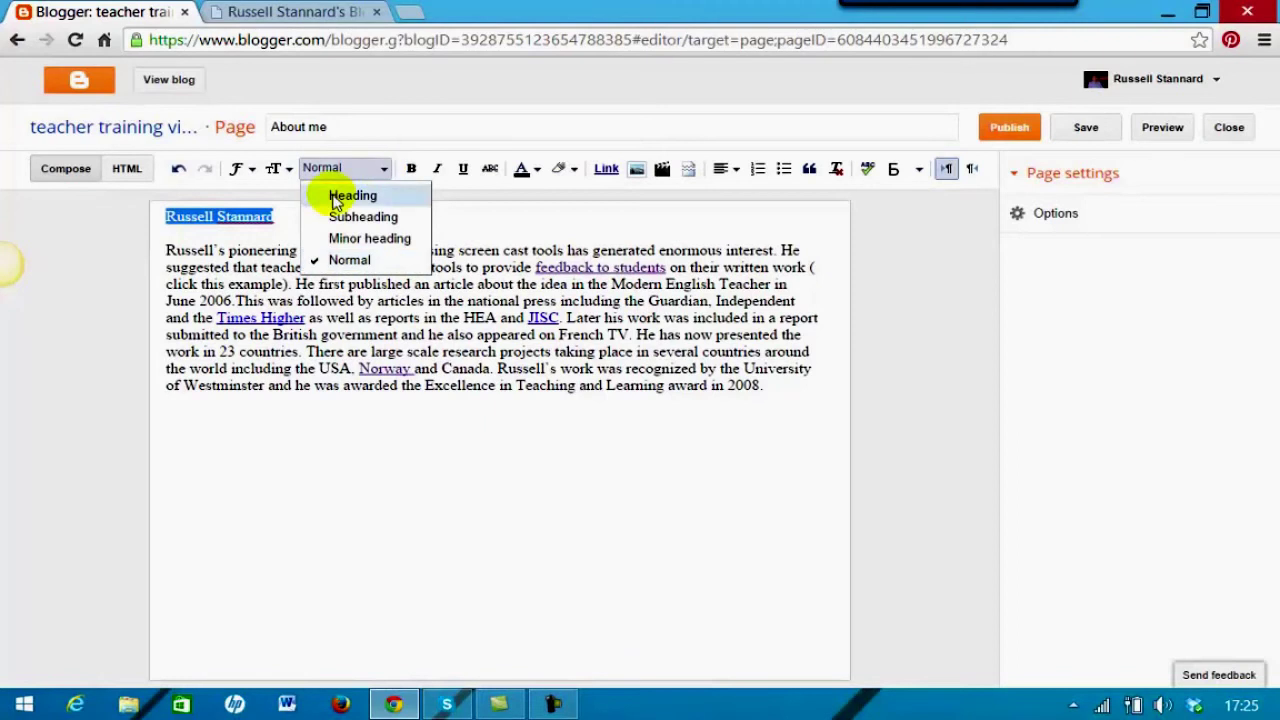
pyautogui.click(335, 195)
pyautogui.click(296, 450)
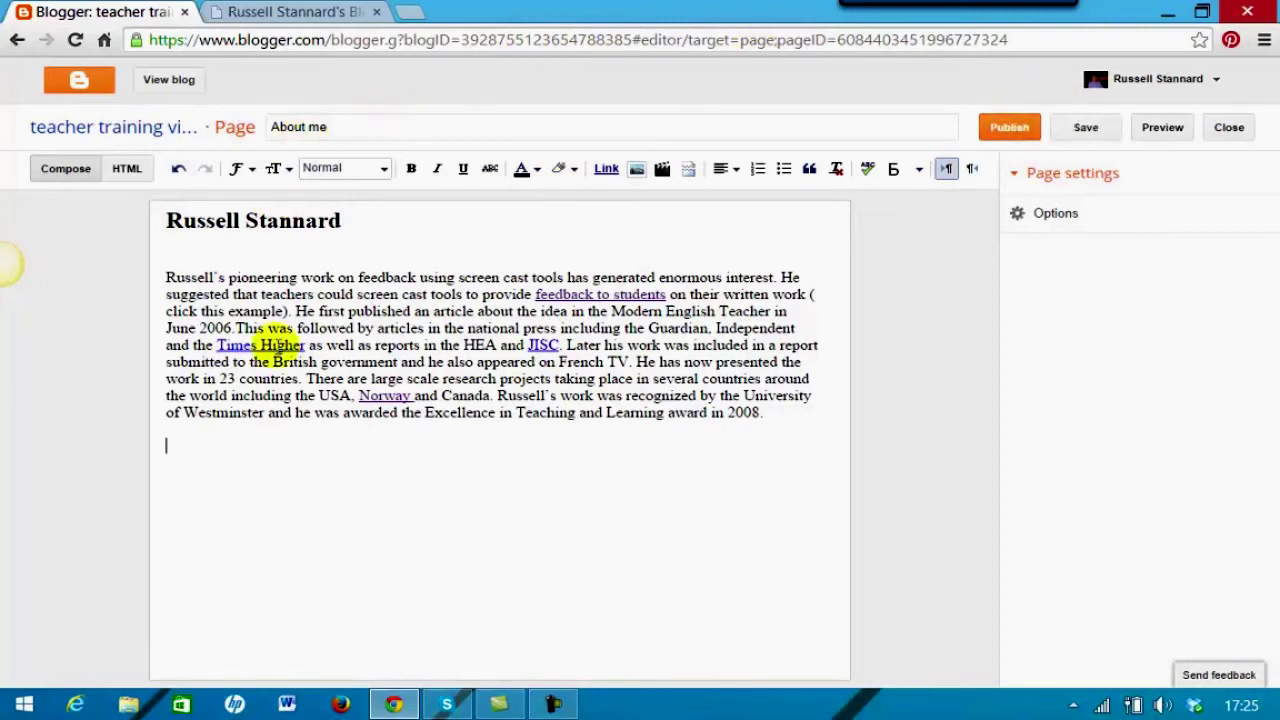
pyautogui.click(1017, 216)
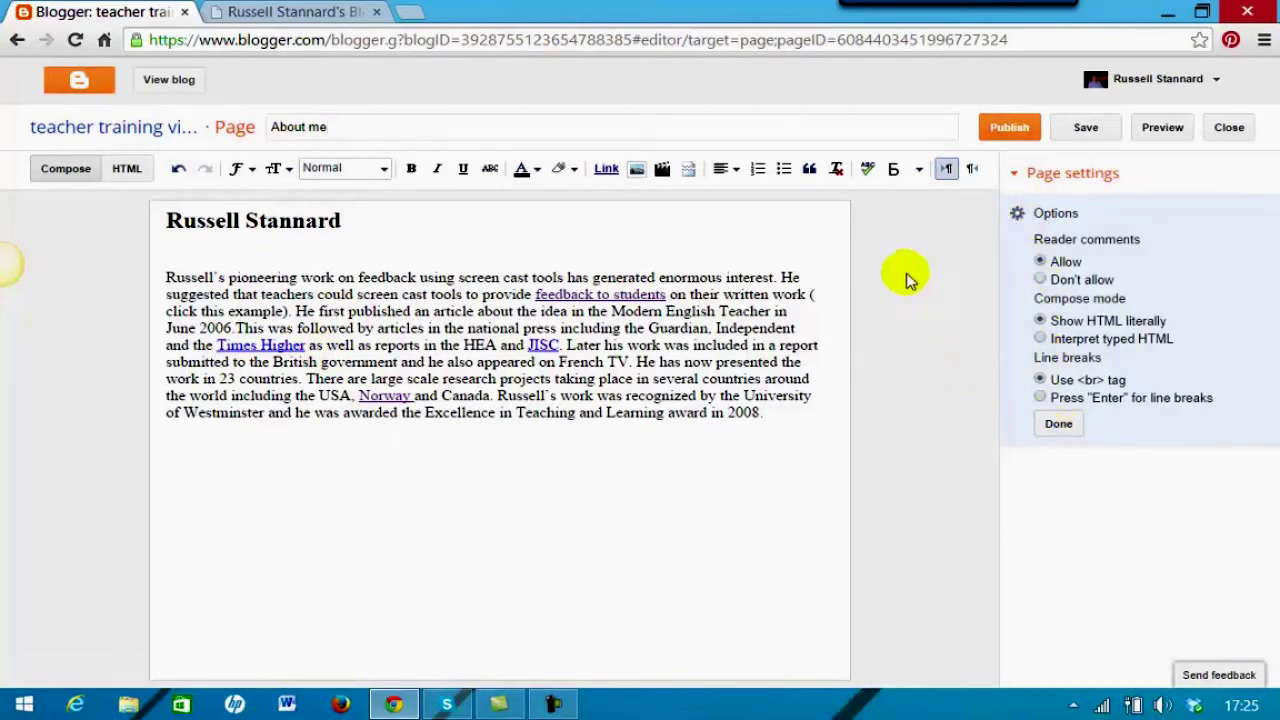
pyautogui.click(1012, 134)
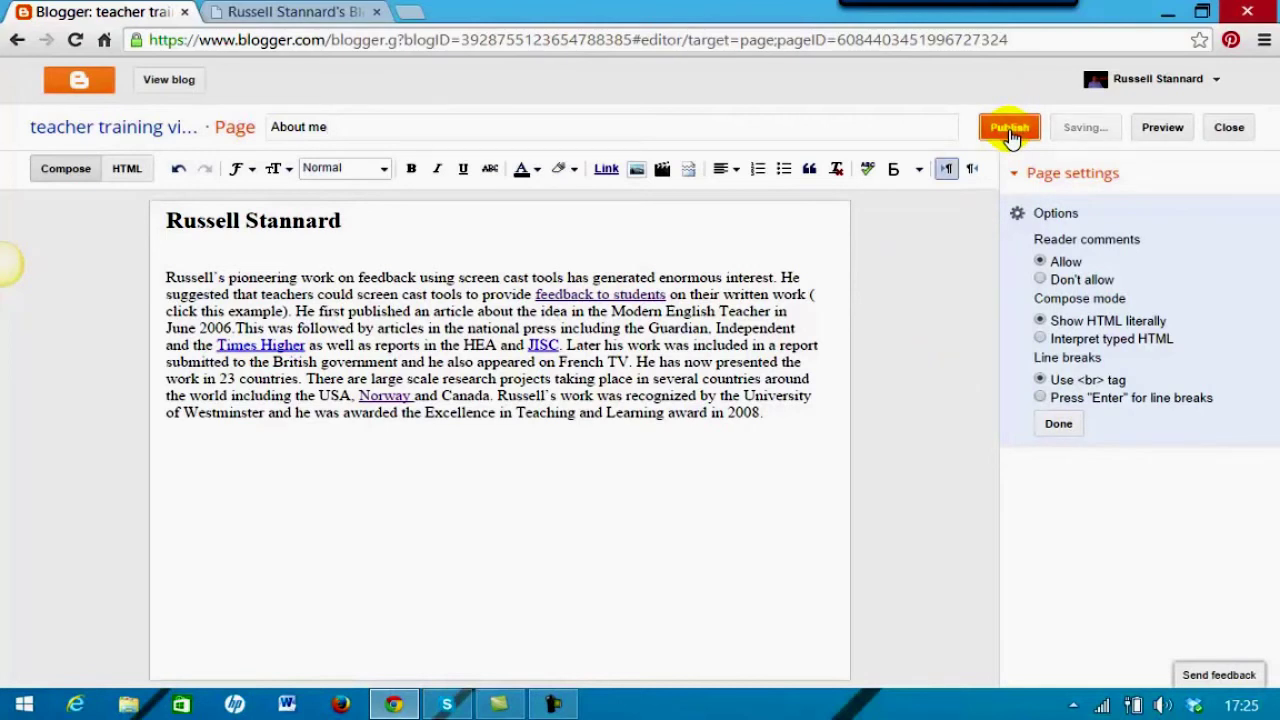
# View the live blog in a new tab, scroll through it, then return to the About me editor
pyautogui.click(172, 82)
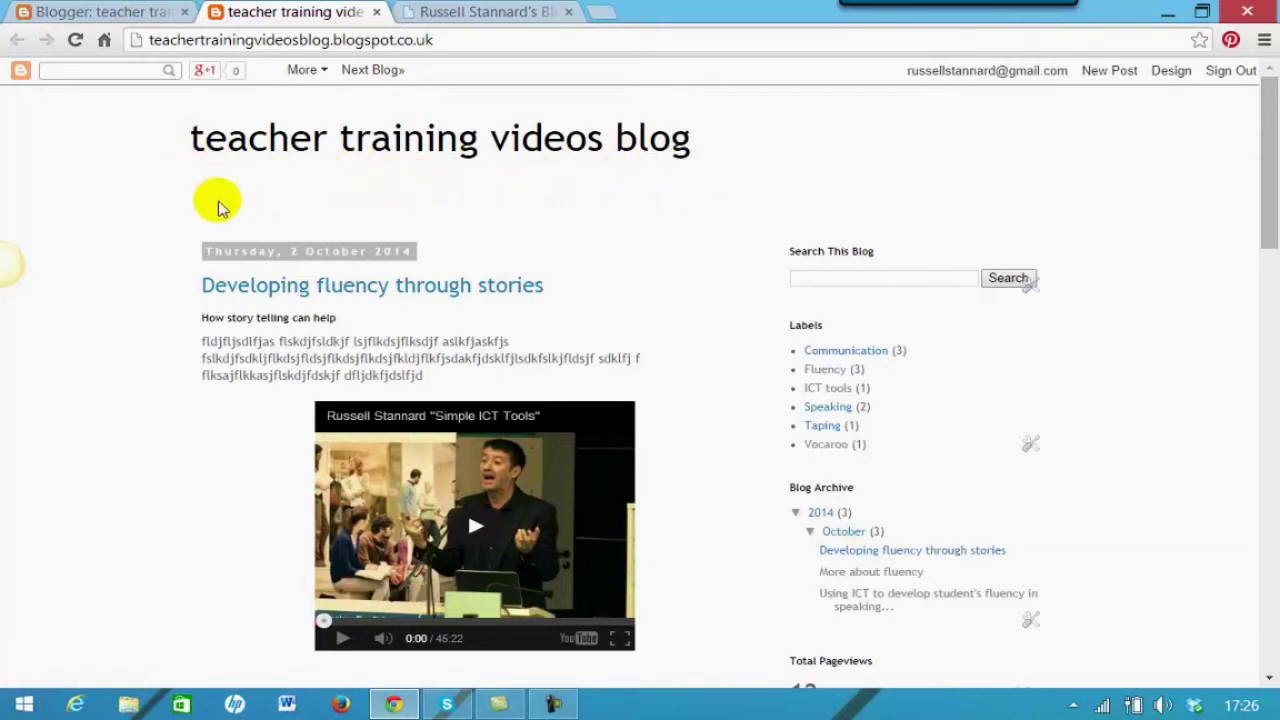
pyautogui.moveTo(1265, 186); pyautogui.dragTo(1243, 133)
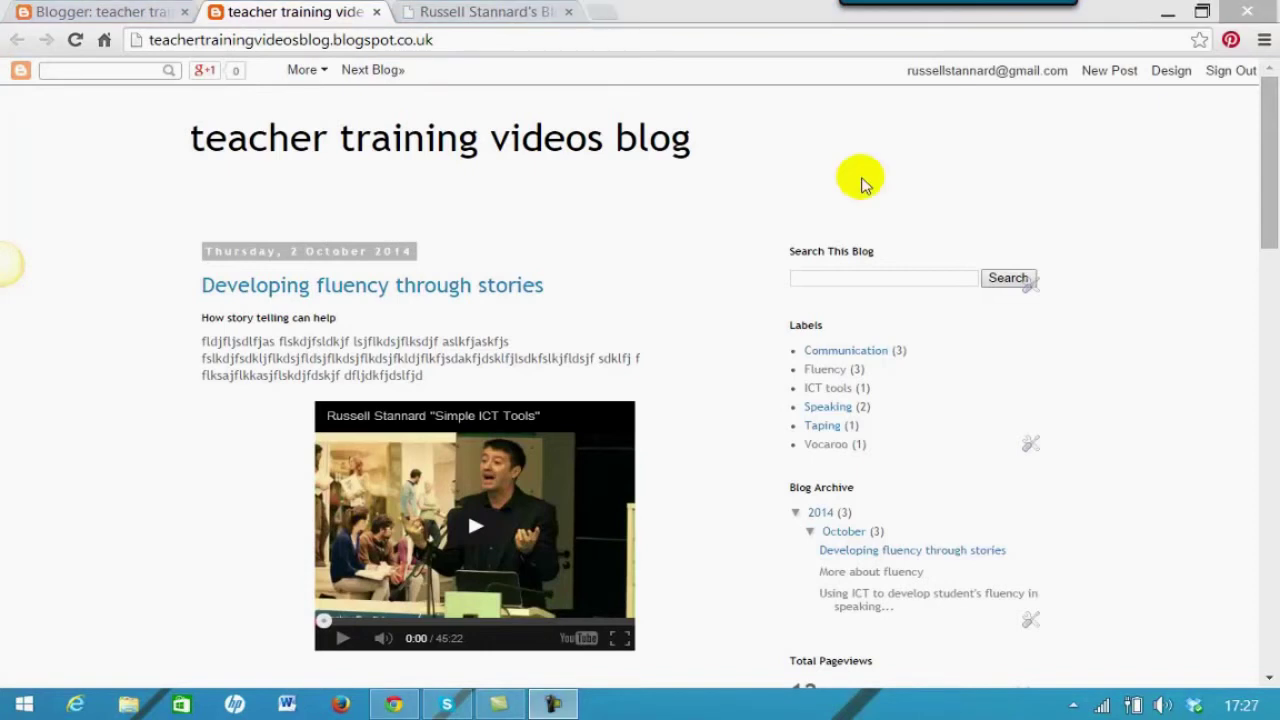
pyautogui.moveTo(1273, 160)
pyautogui.mouseDown()
pyautogui.moveTo(1257, 171)
pyautogui.moveTo(1260, 205)
pyautogui.moveTo(1262, 140)
pyautogui.moveTo(1257, 171)
pyautogui.mouseUp()
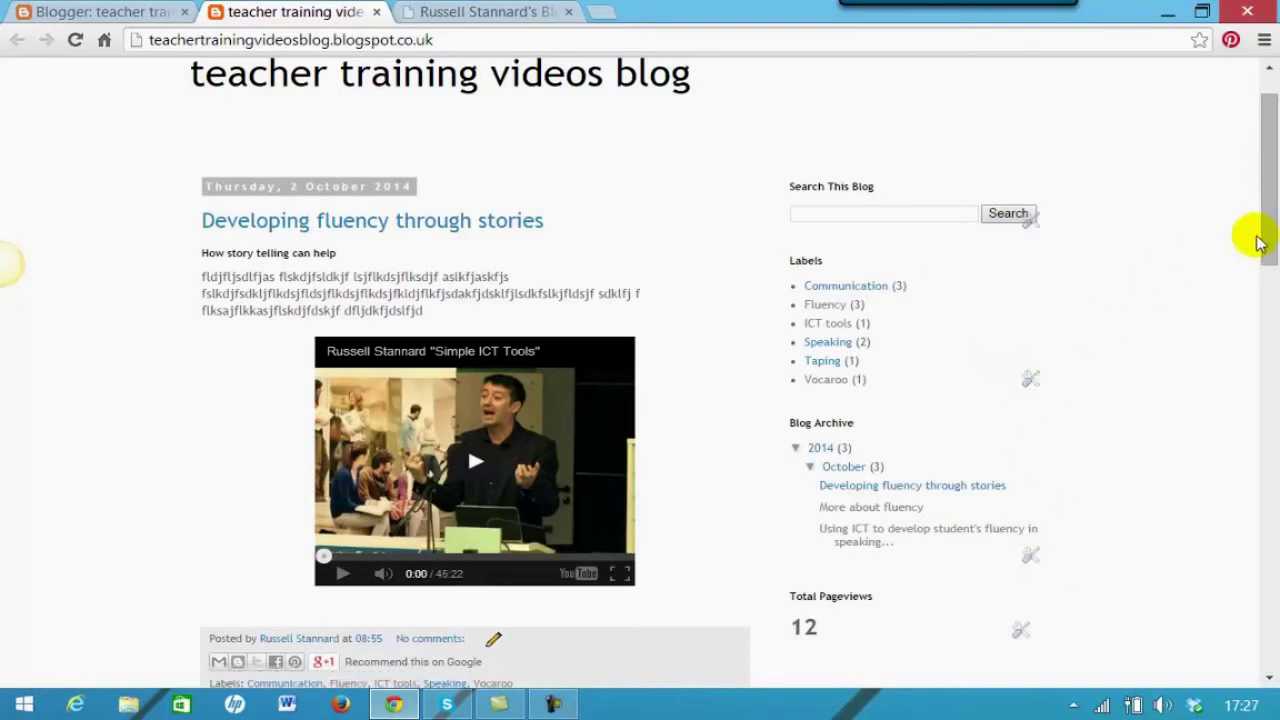
pyautogui.scroll(1, 1268, 230)
pyautogui.click(105, 12)
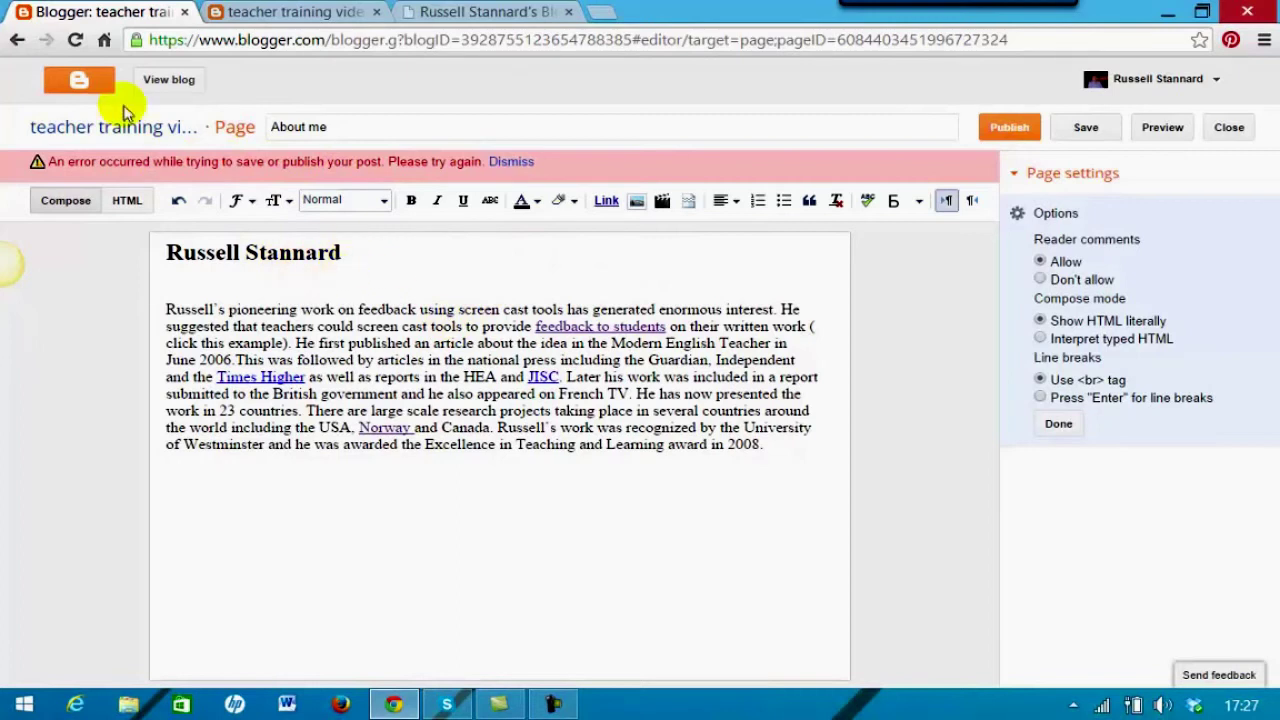
# Open the teacher training videos blog's Layout and browse Add a Gadget down to Pages
pyautogui.click(79, 86)
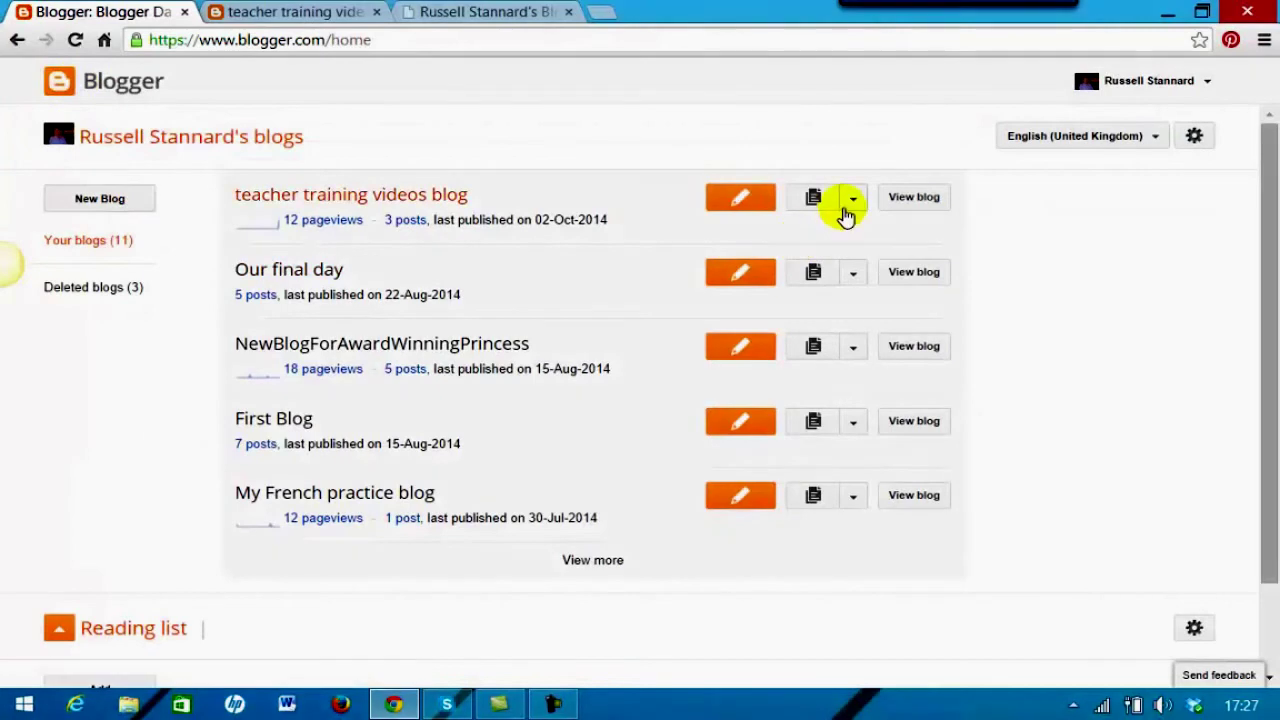
pyautogui.click(852, 199)
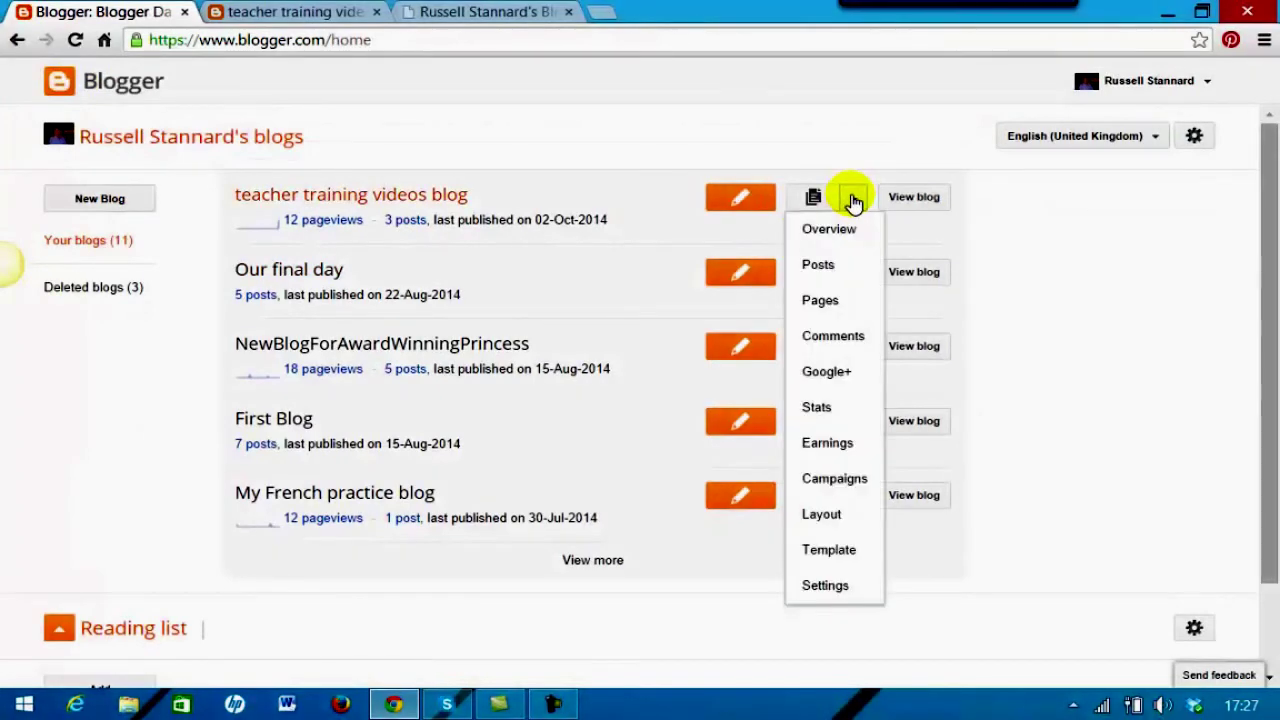
pyautogui.click(822, 514)
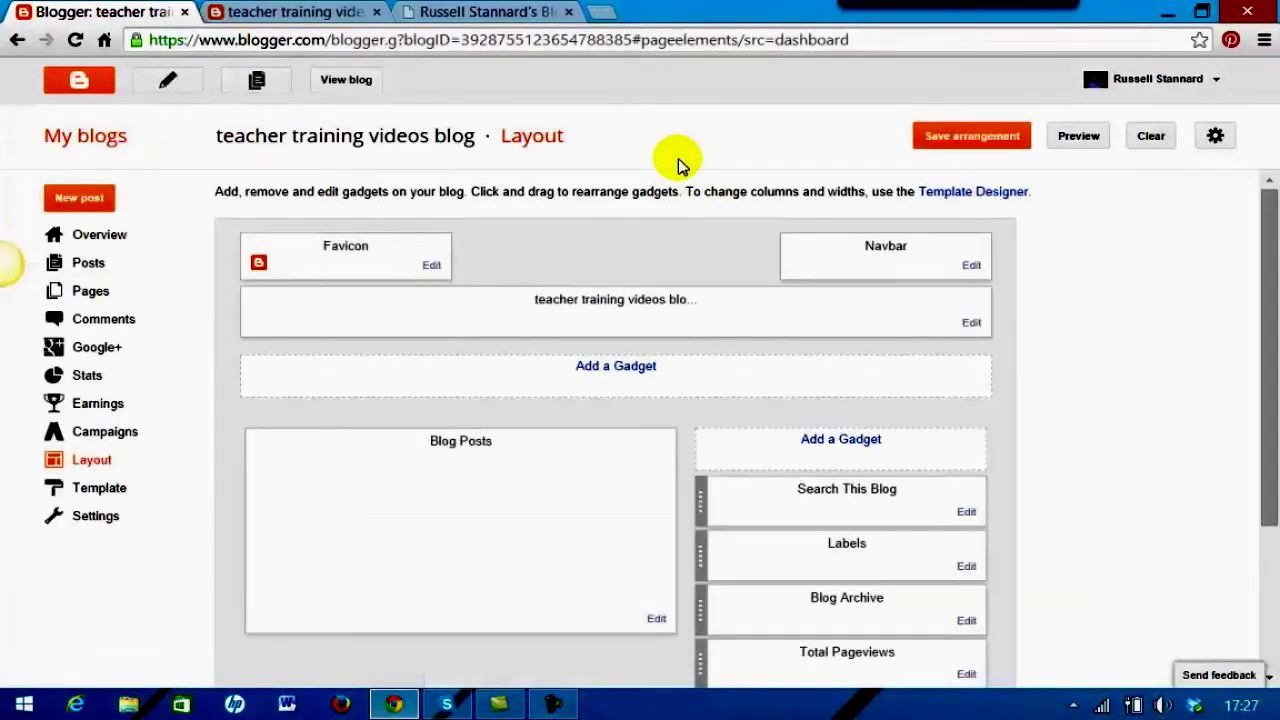
pyautogui.click(616, 368)
pyautogui.moveTo(648, 172); pyautogui.dragTo(639, 292)
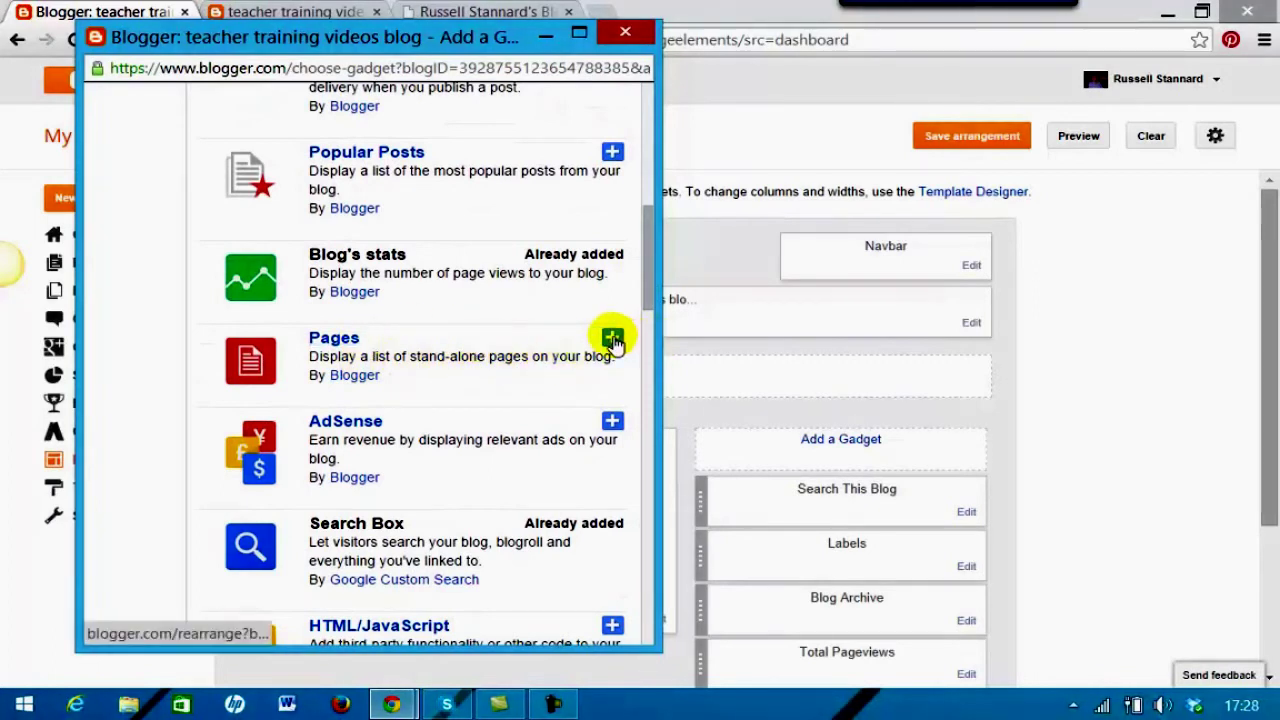
# Add a Pages gadget showing Home and About me tabs, then save the layout arrangement
pyautogui.click(613, 340)
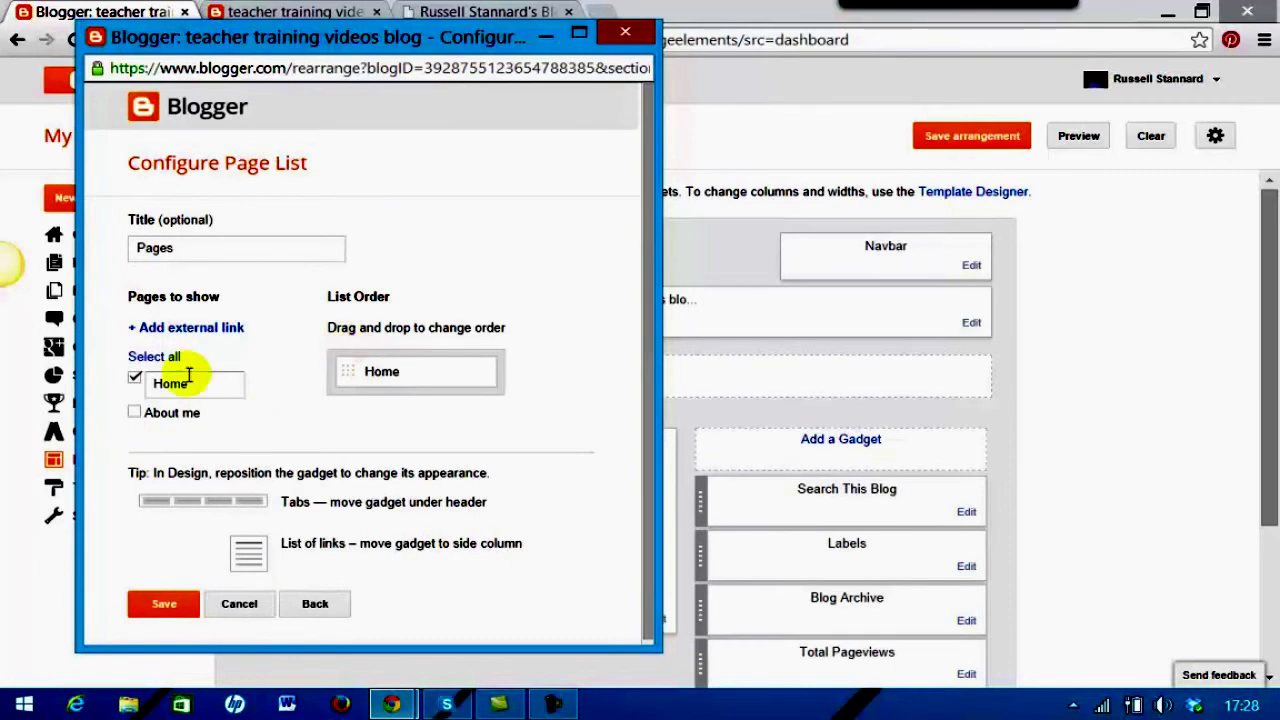
pyautogui.click(135, 413)
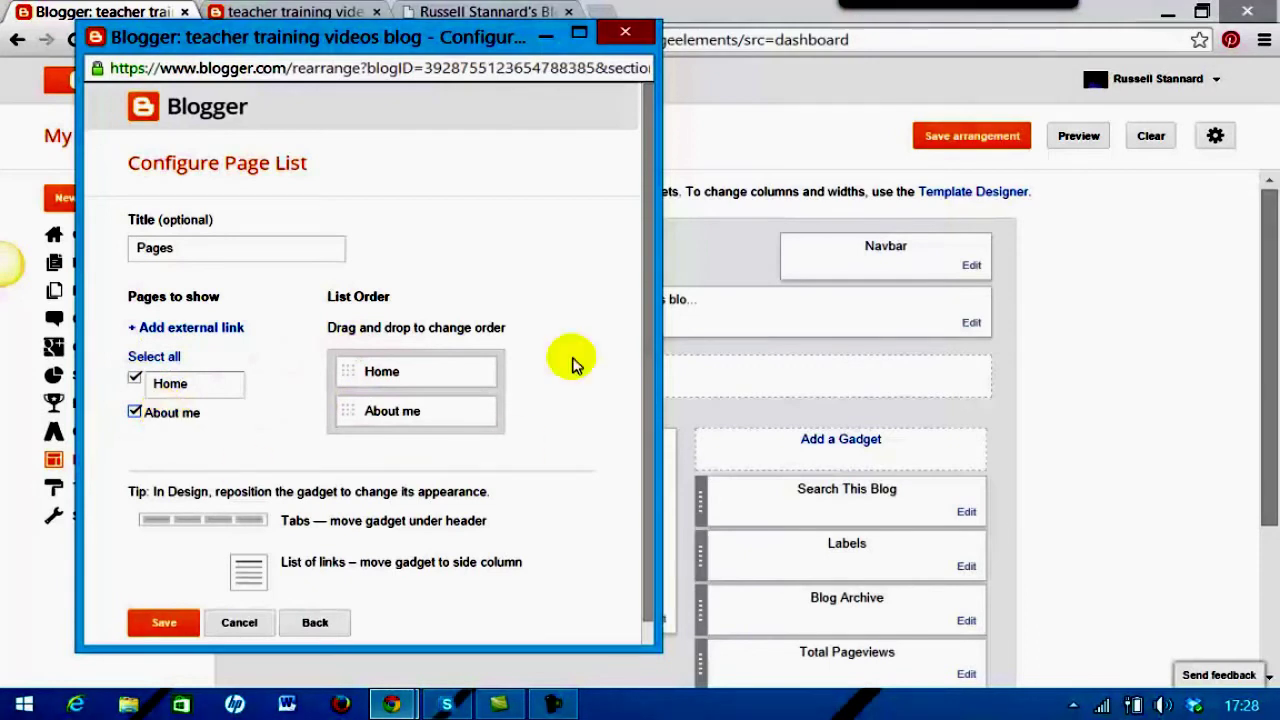
pyautogui.scroll(-1, 648, 372)
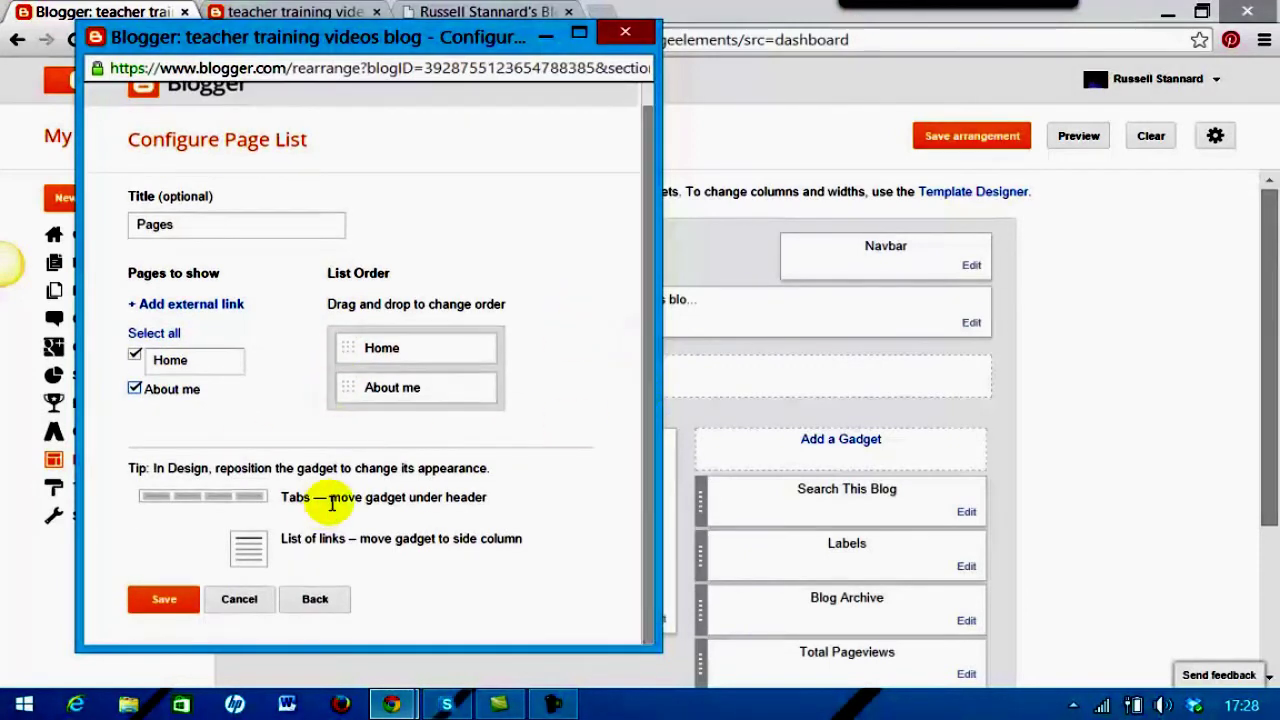
pyautogui.click(164, 600)
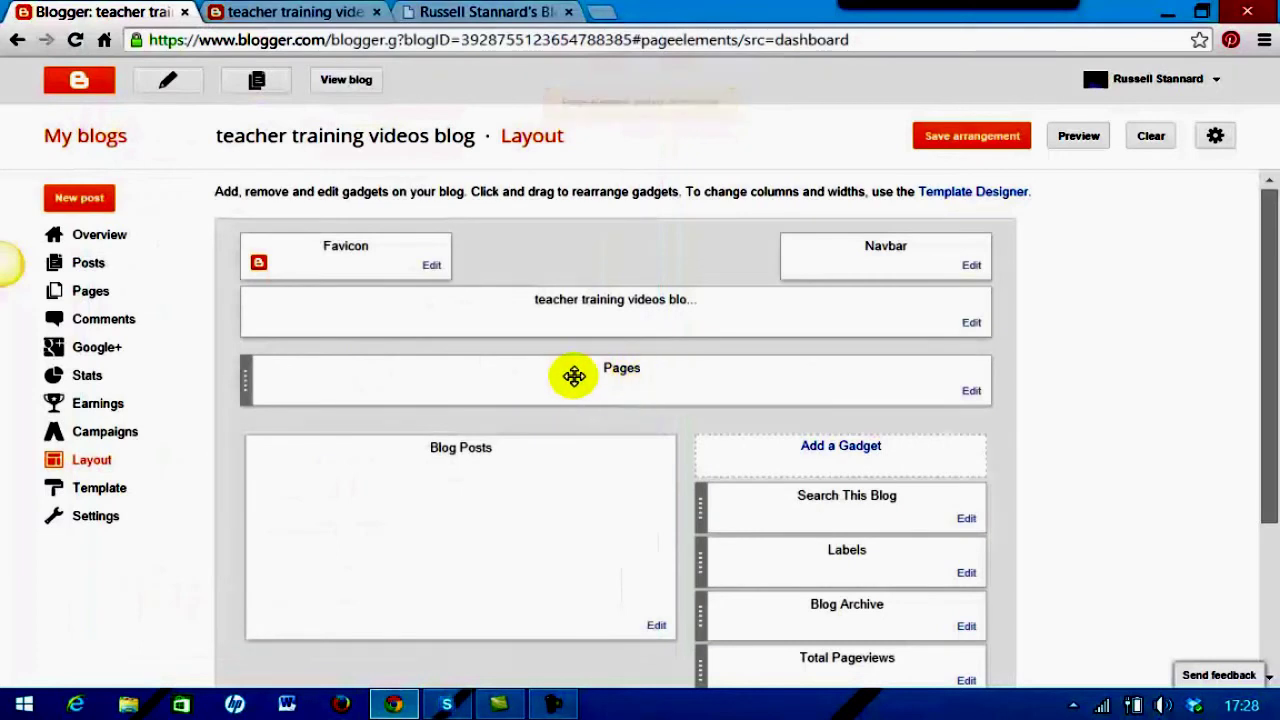
pyautogui.click(948, 148)
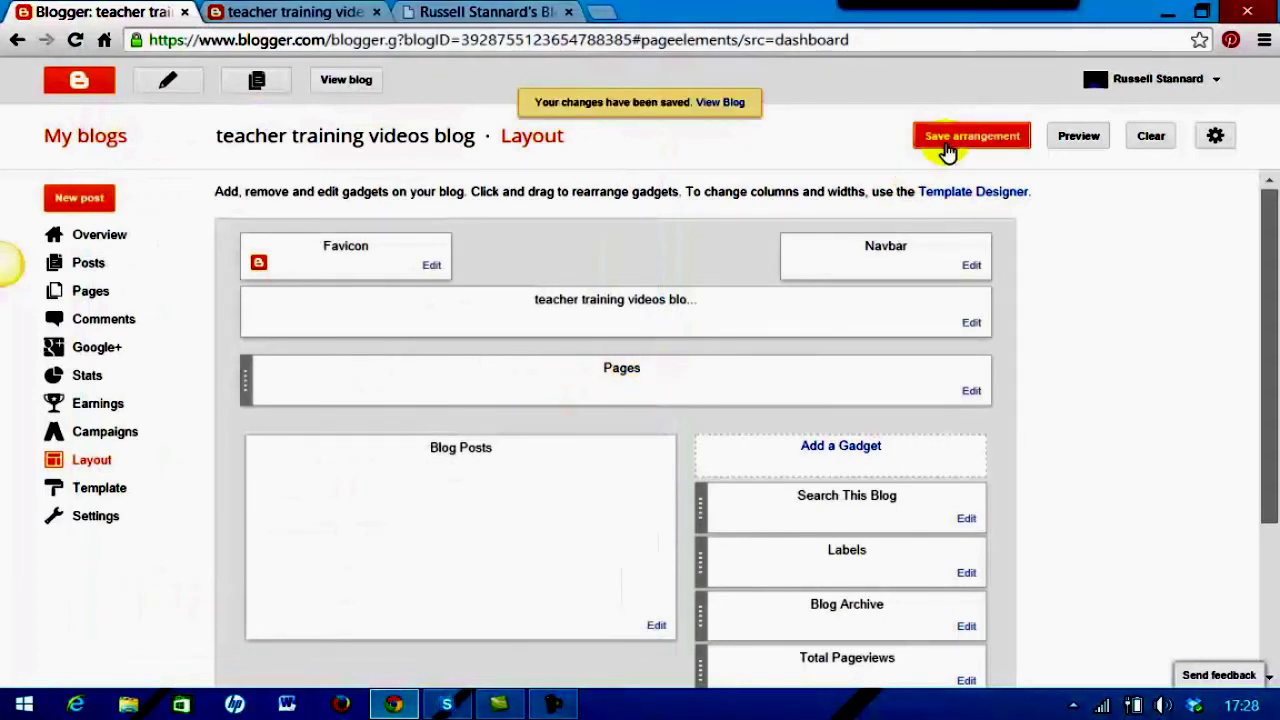
# On the live blog, switch repeatedly between the Home and About me tabs, ending on About me
pyautogui.click(348, 80)
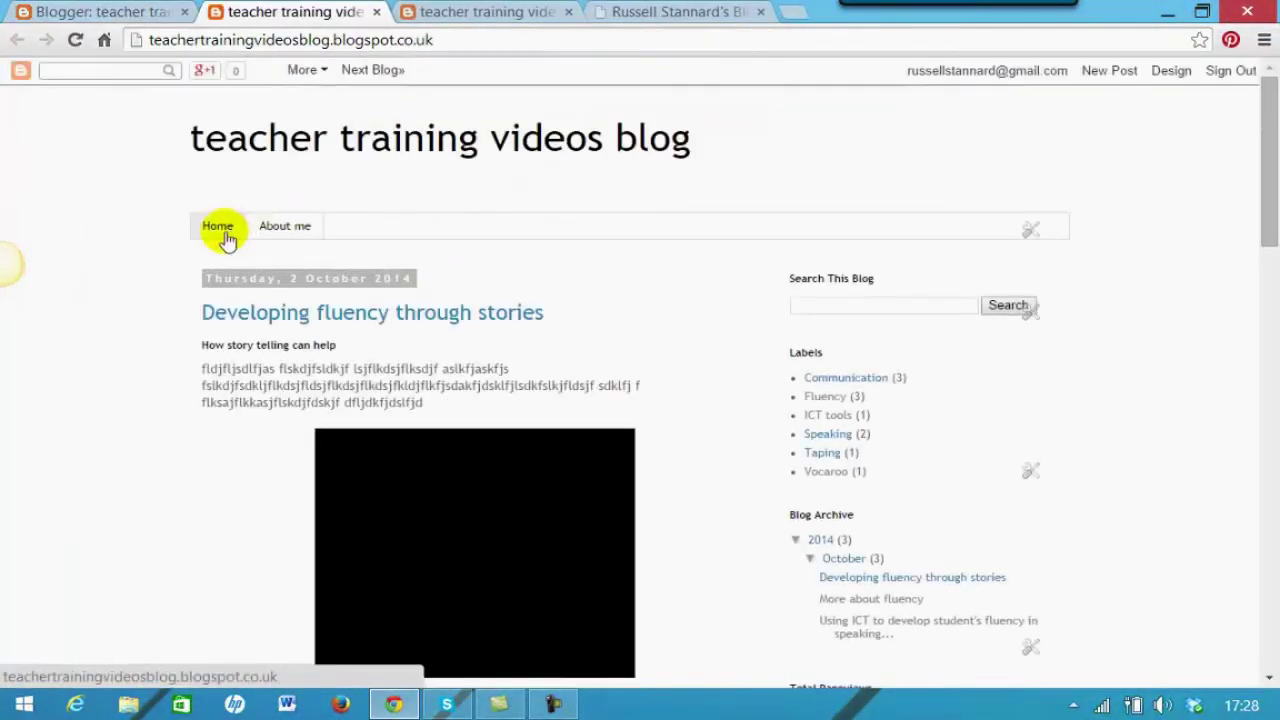
pyautogui.click(277, 230)
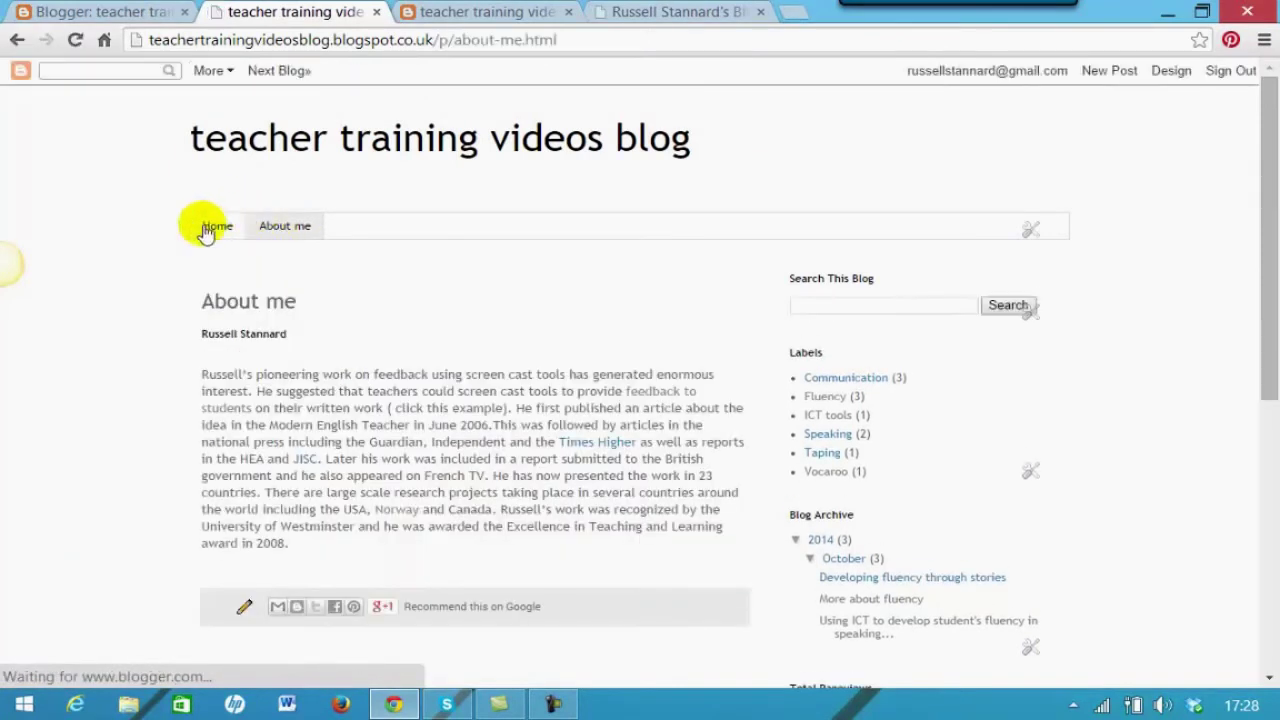
pyautogui.click(208, 228)
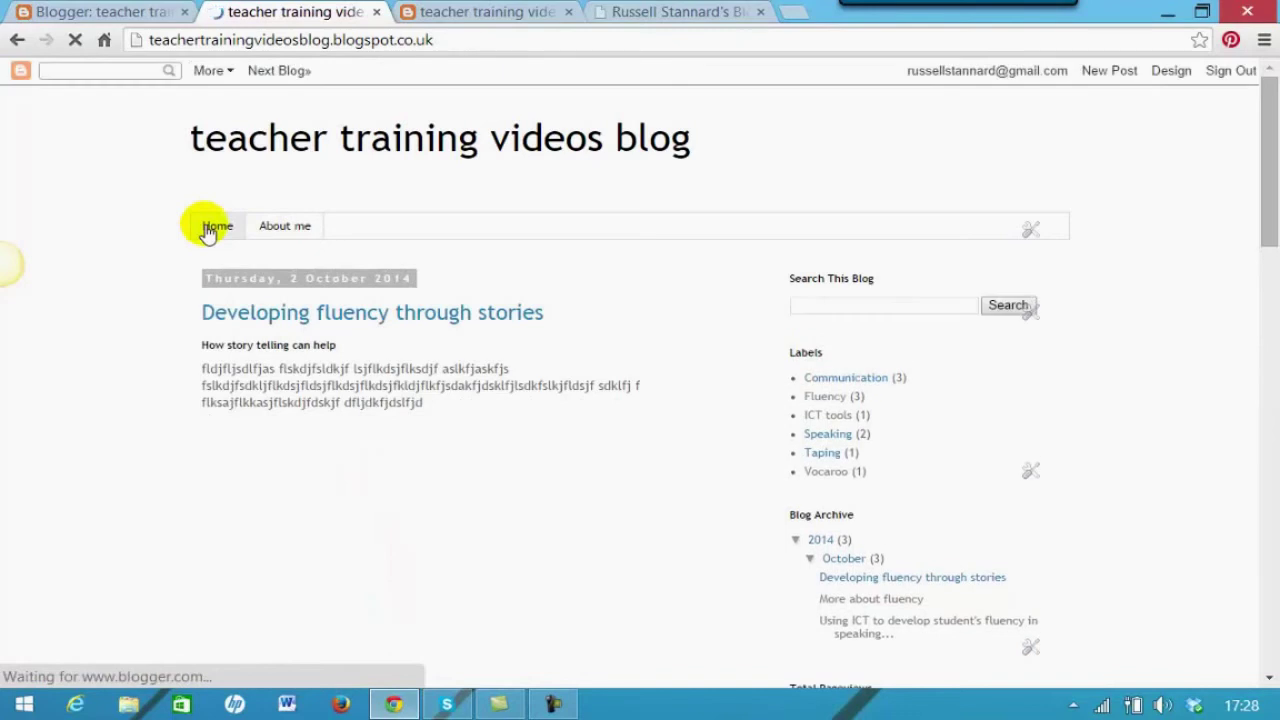
pyautogui.click(277, 230)
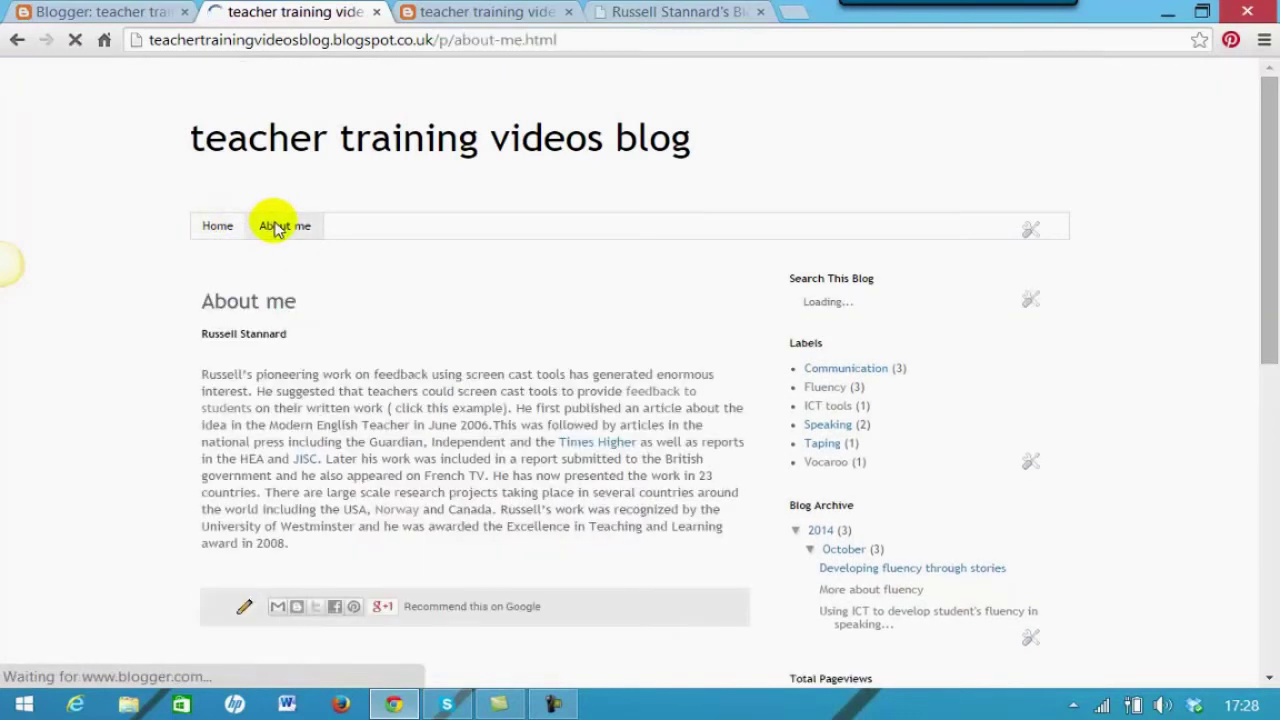
pyautogui.scroll(-1, 686, 214)
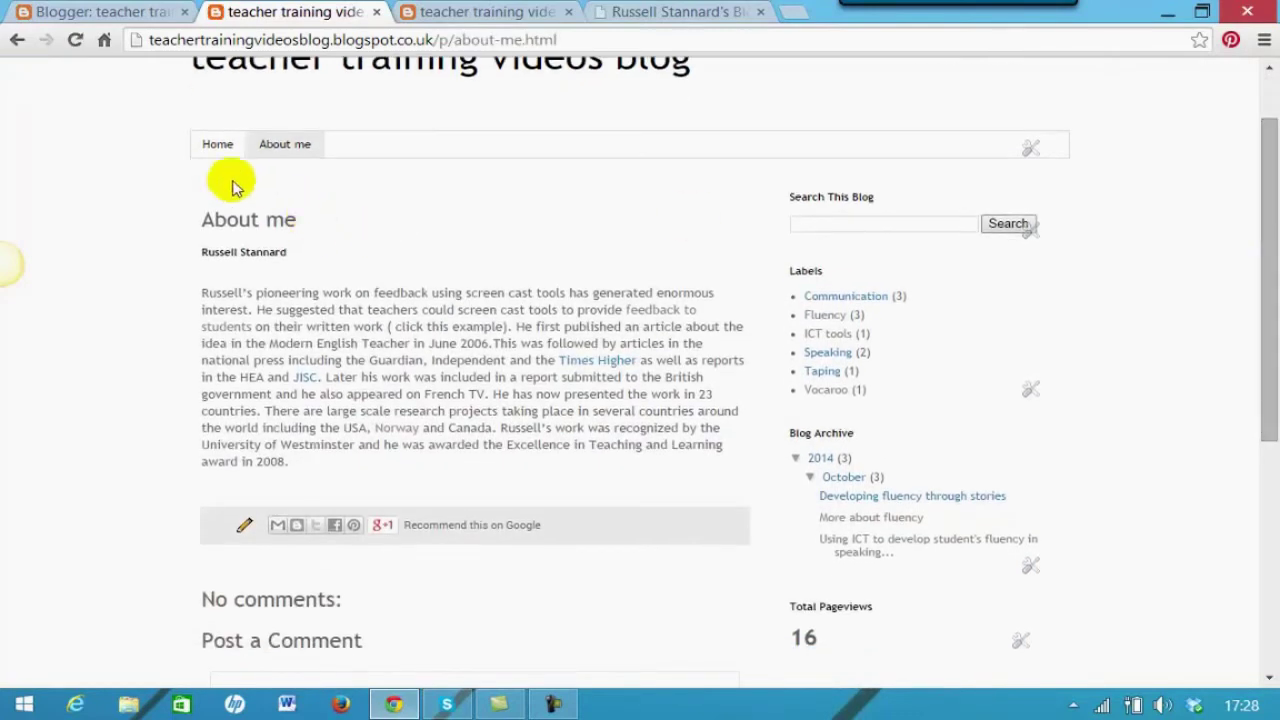
pyautogui.click(216, 148)
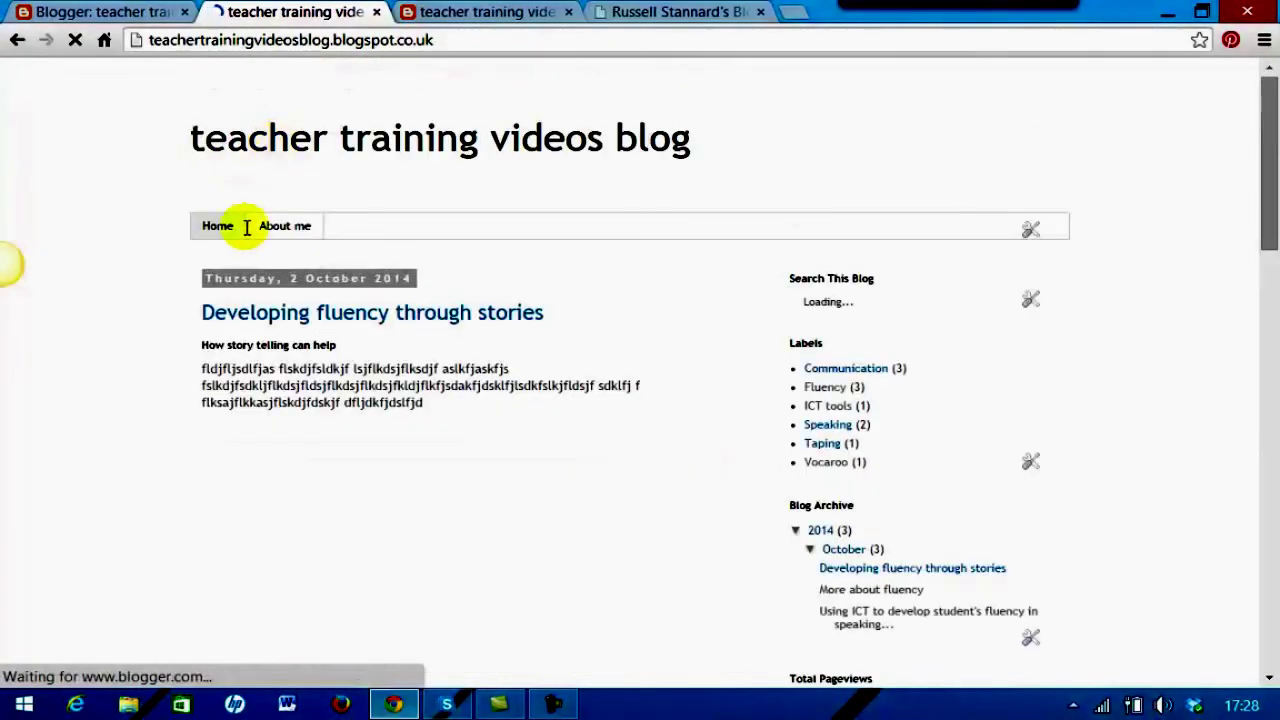
pyautogui.click(283, 230)
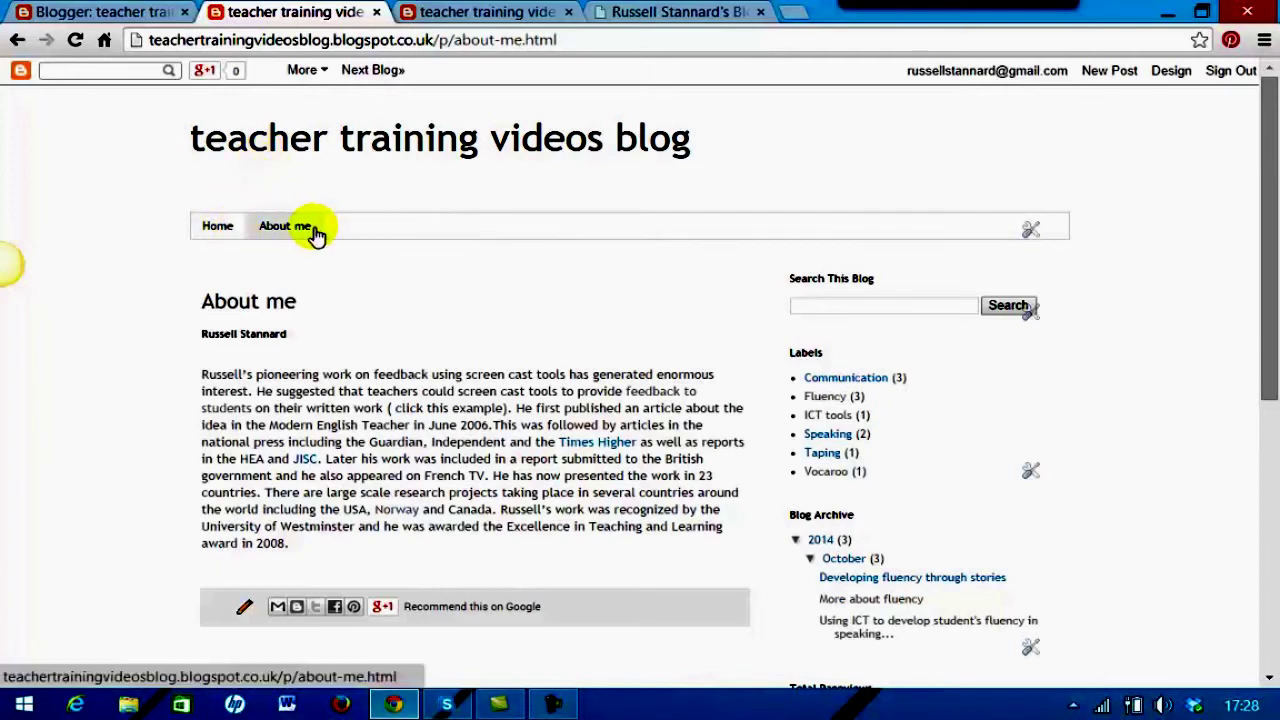
pyautogui.click(276, 230)
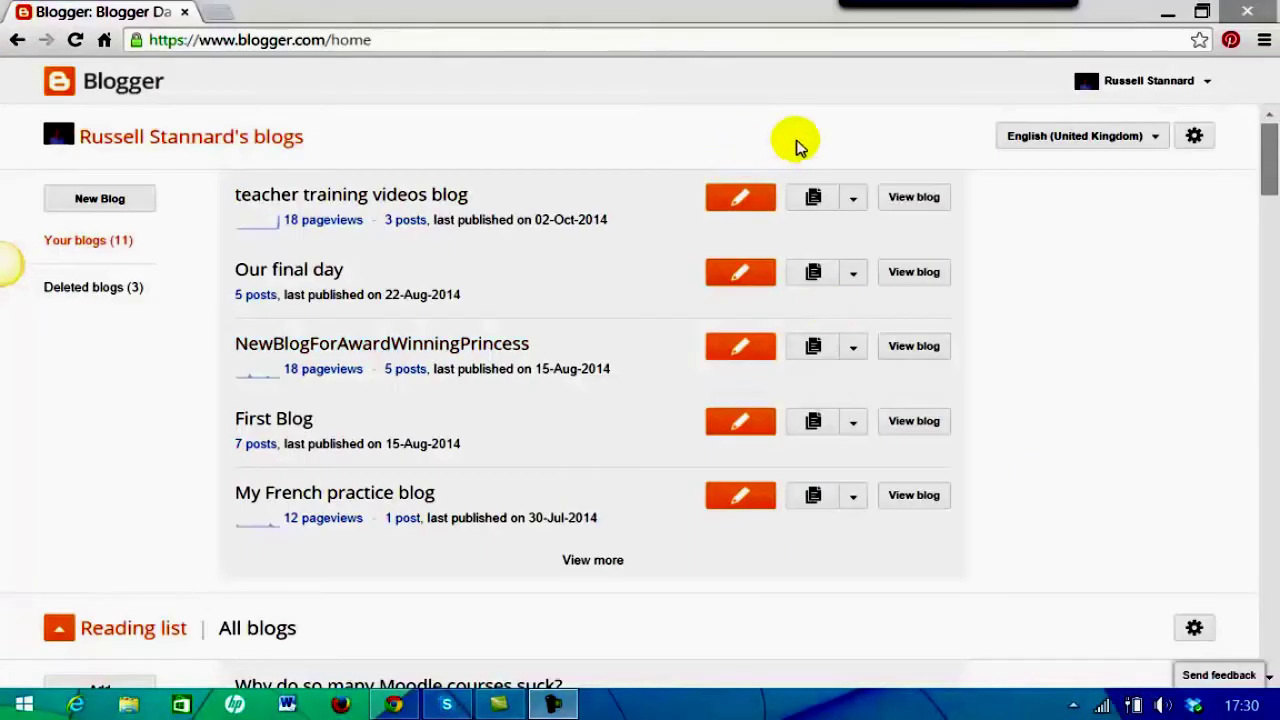
# Open the teacher training videos blog's Pages list from the dashboard and start a new page
pyautogui.click(854, 204)
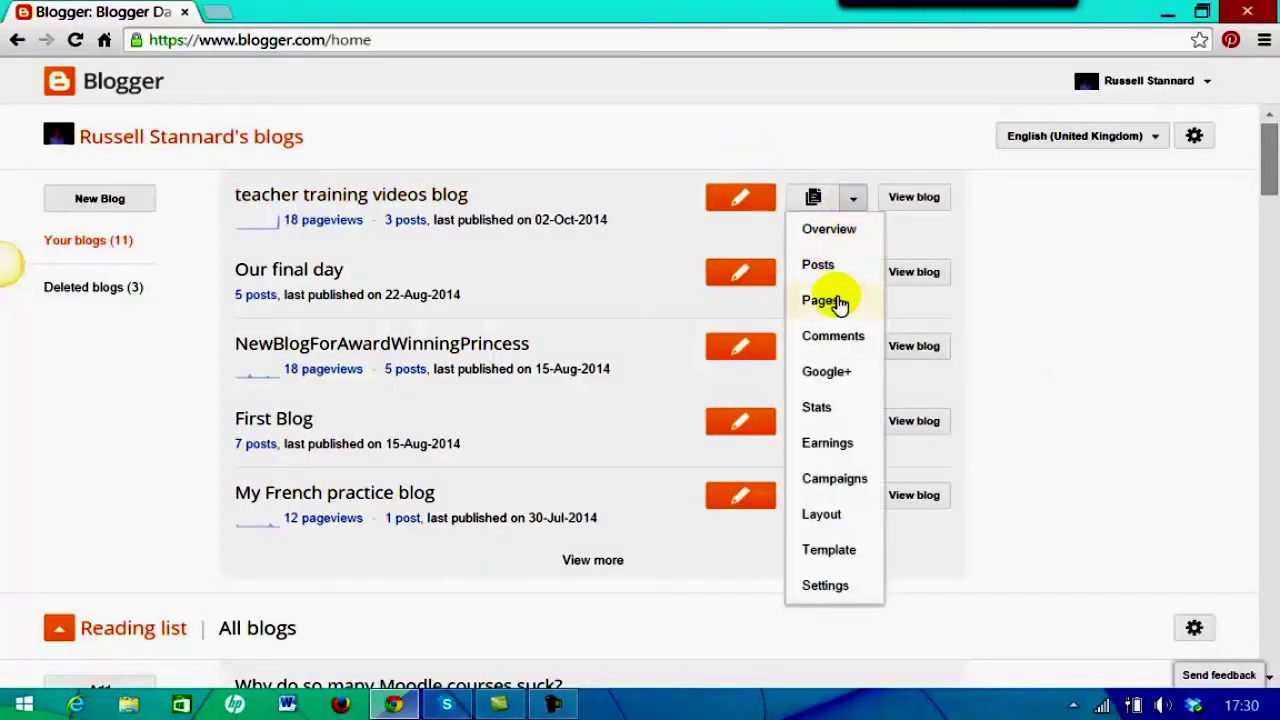
pyautogui.click(818, 302)
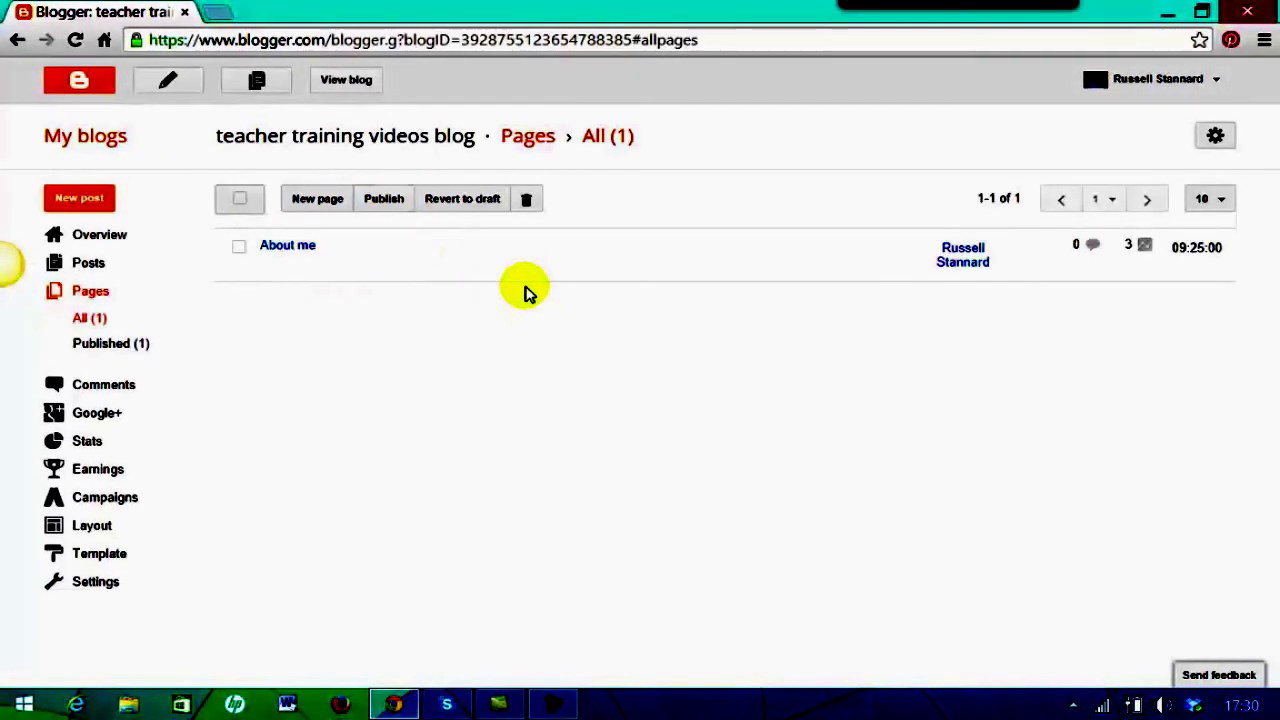
pyautogui.click(314, 200)
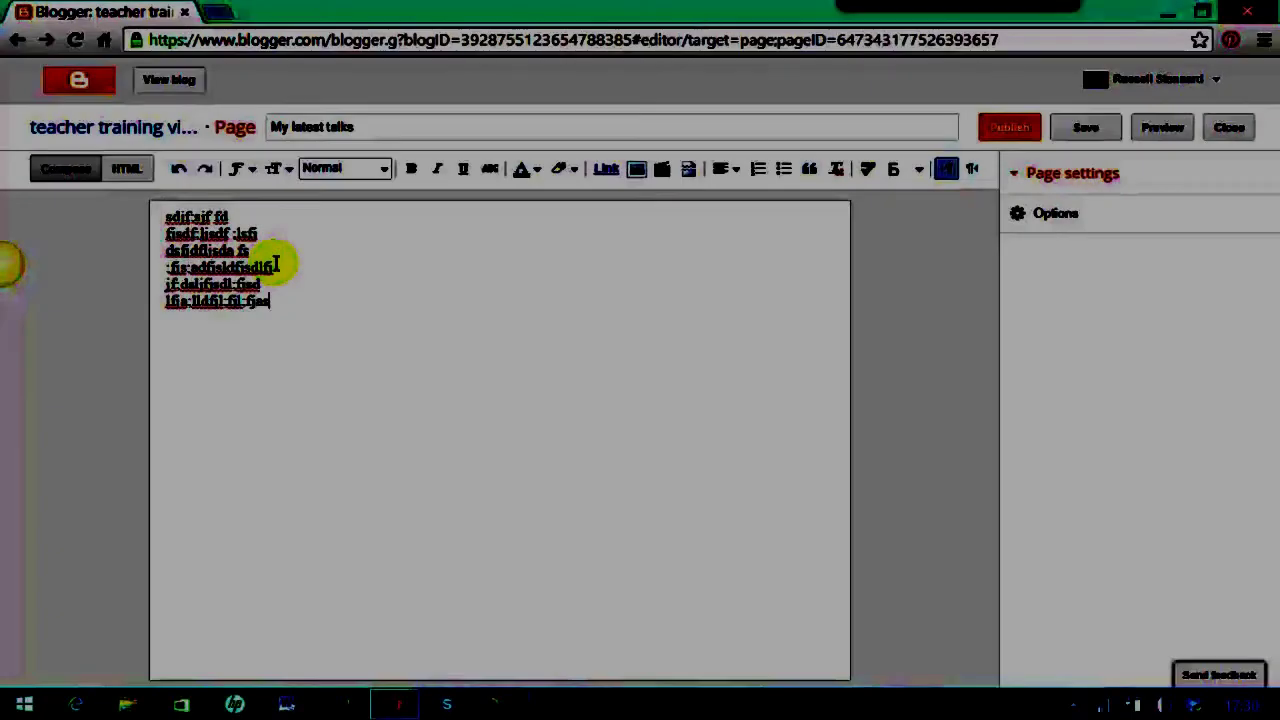
# Fill the My latest talks page with placeholder text, publish it, and view the live blog
pyautogui.write(':aslfjsd:lfjldsjf:ldjfd')
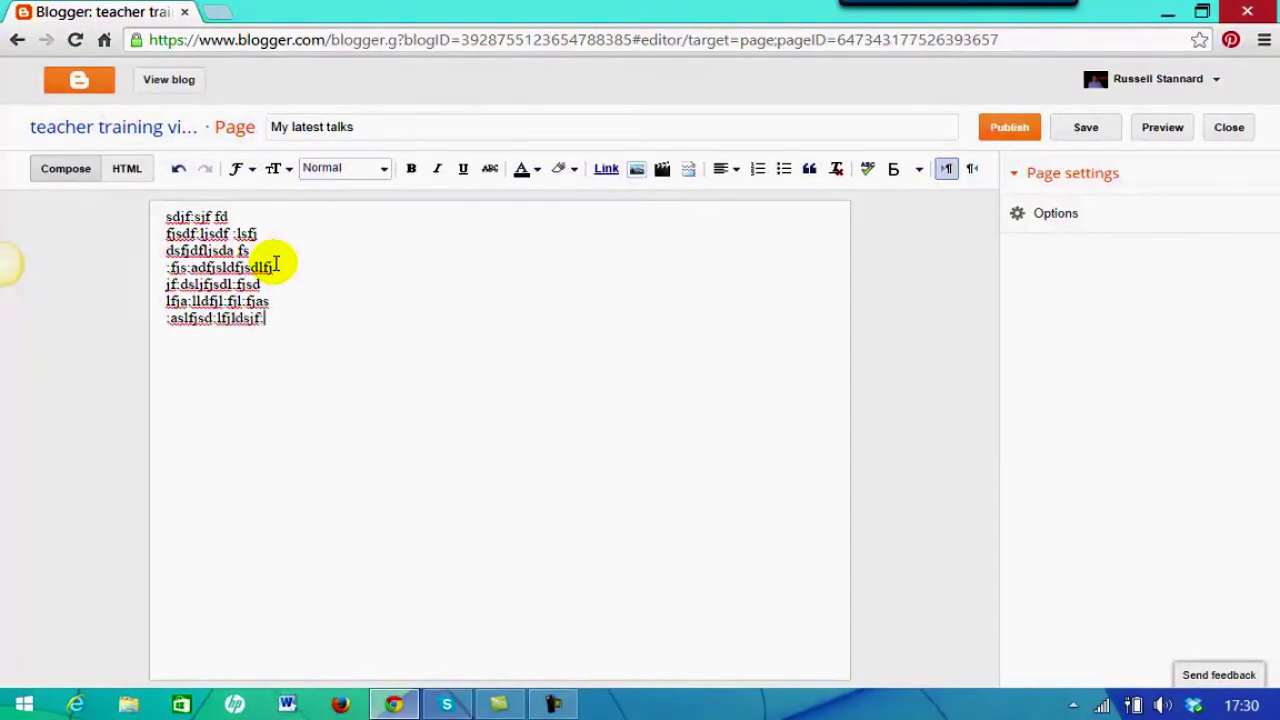
pyautogui.moveTo(958, 5)
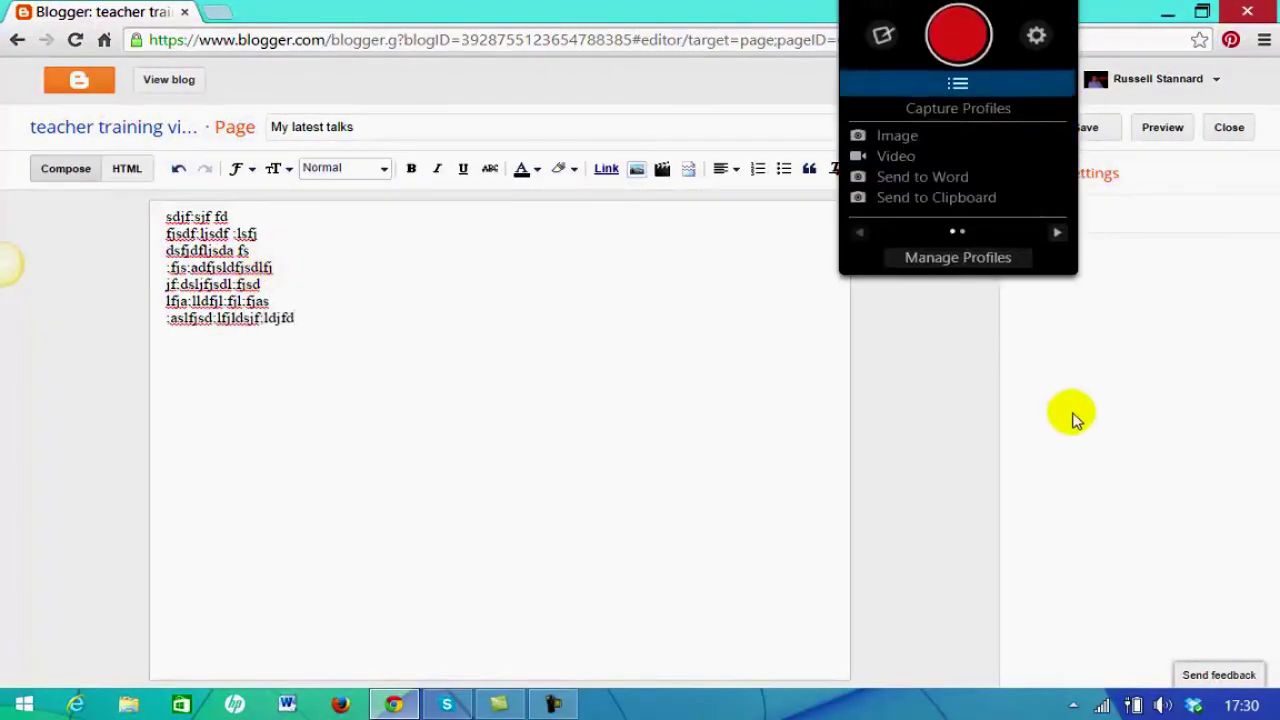
pyautogui.click(1009, 131)
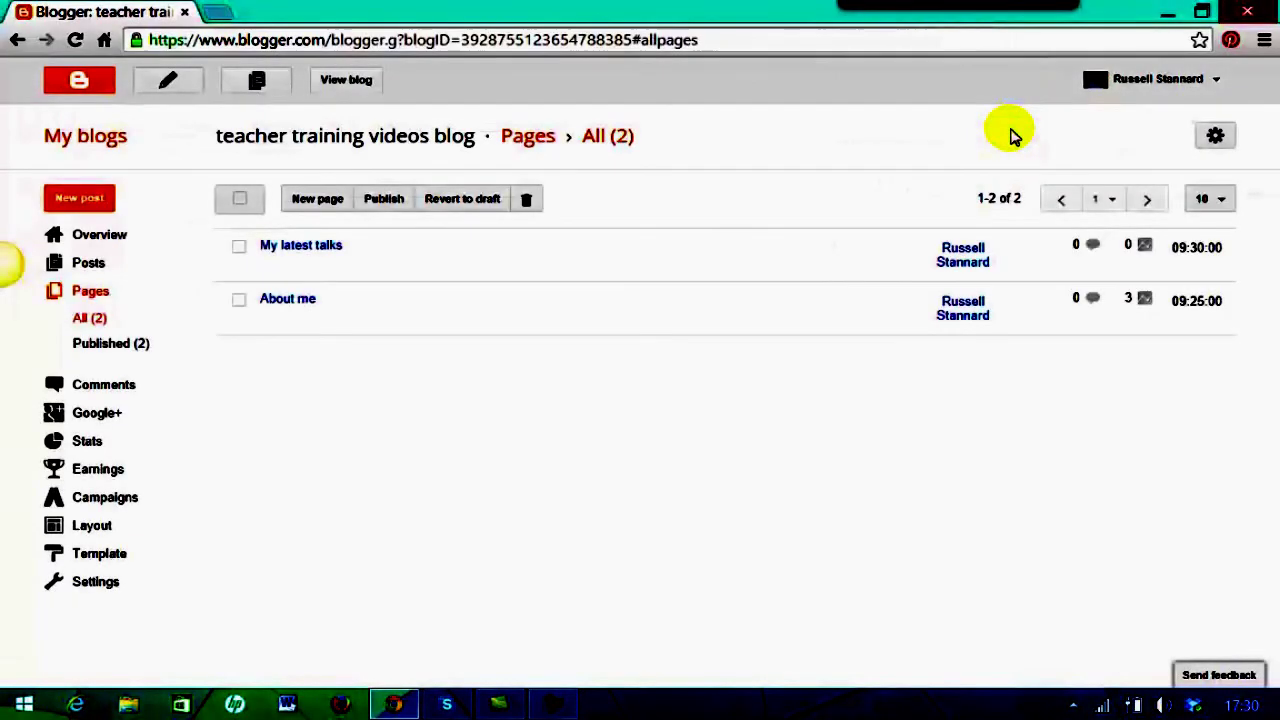
pyautogui.moveTo(252, 246)
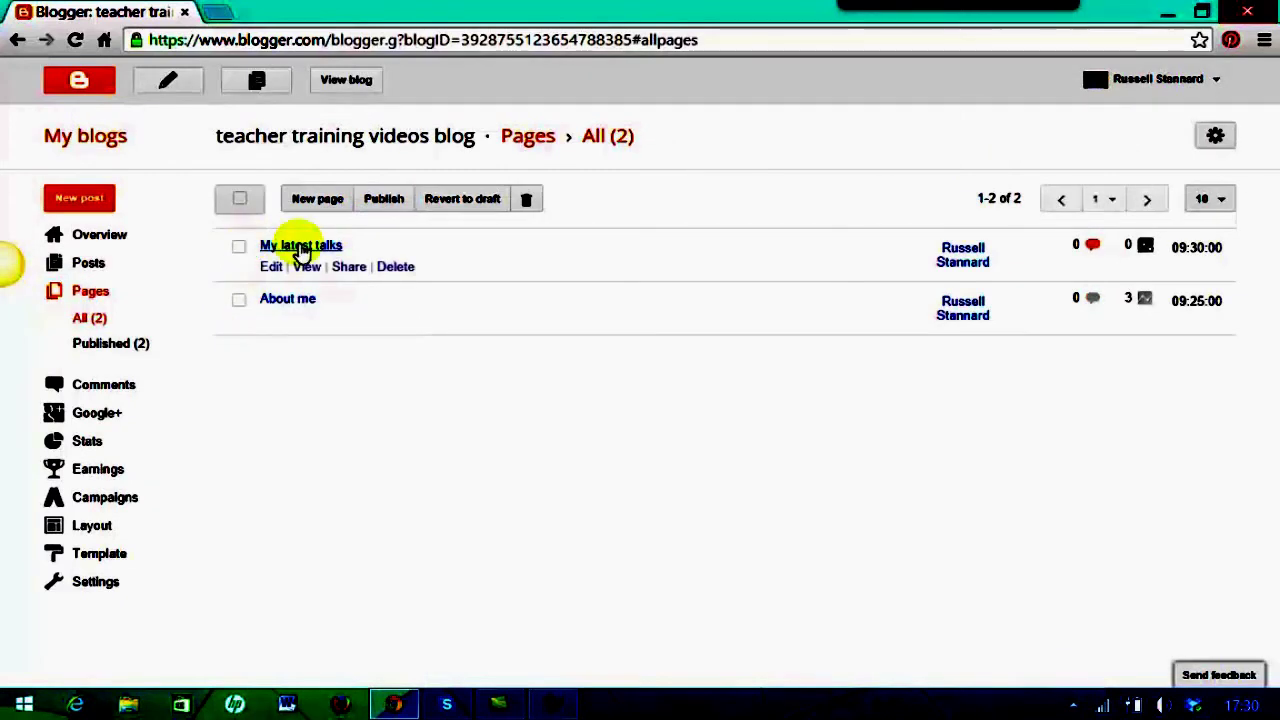
pyautogui.moveTo(268, 316)
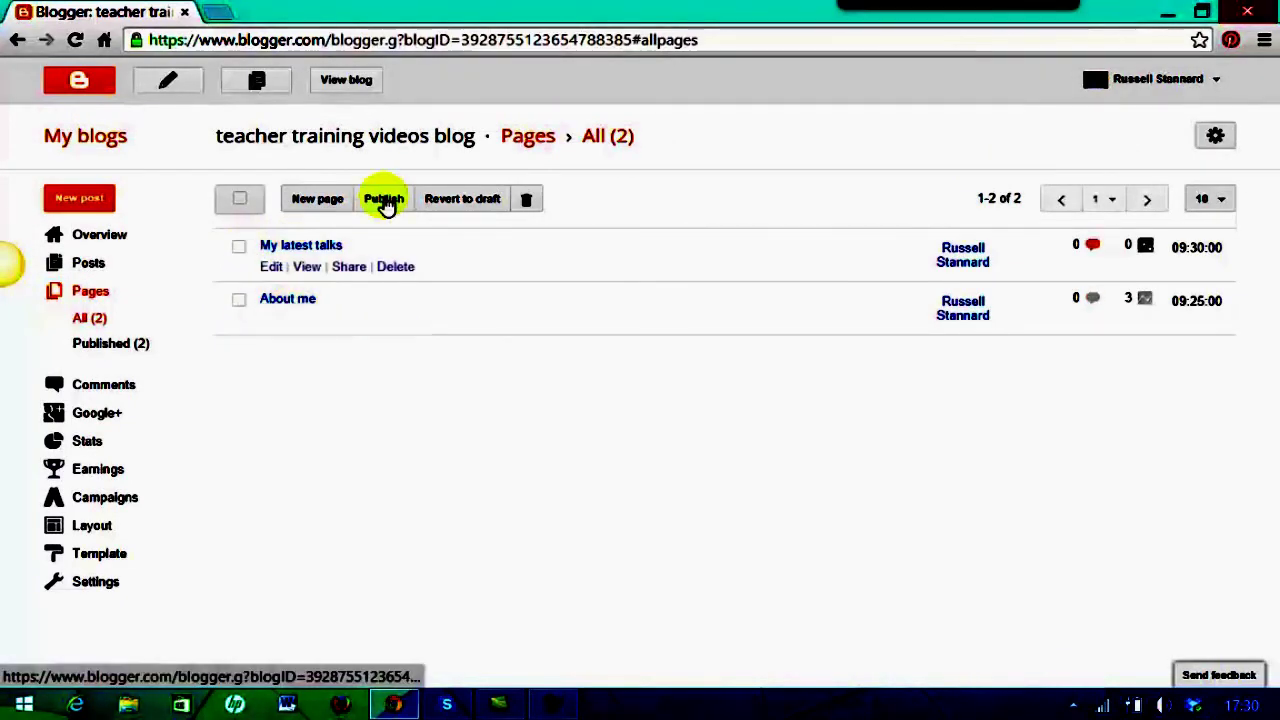
pyautogui.click(340, 84)
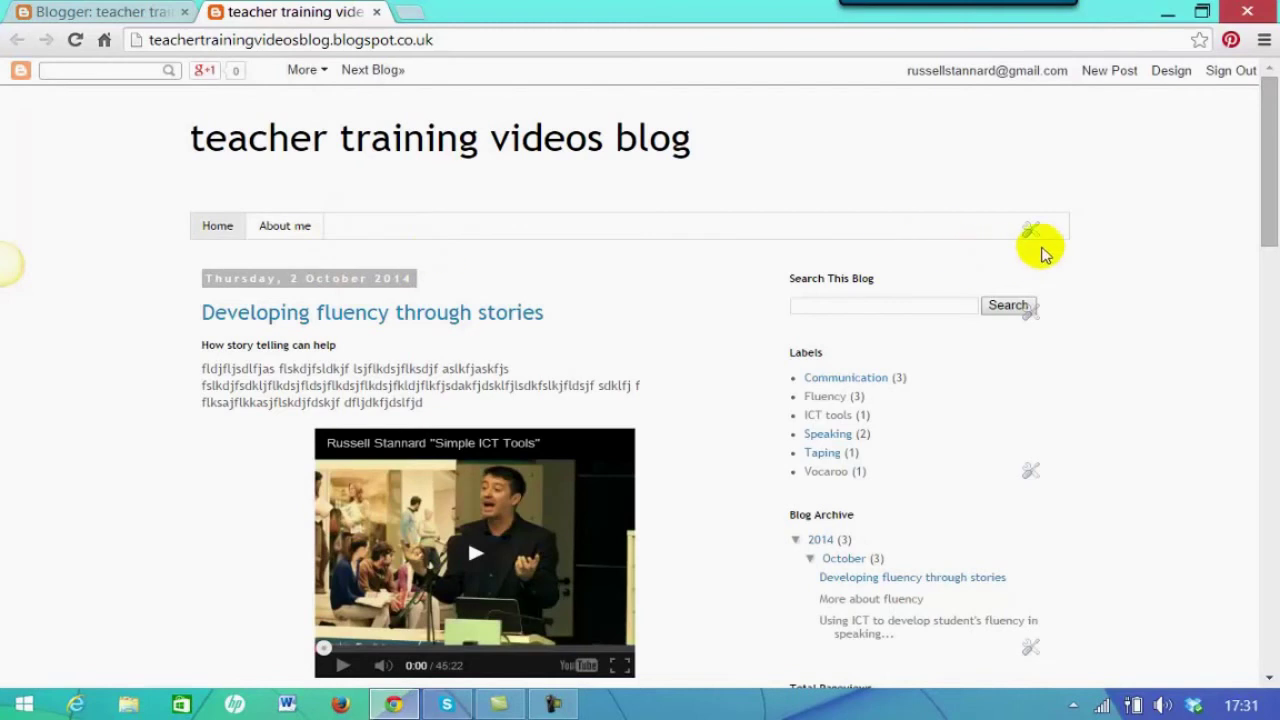
# Add My latest talks to the page list, move About me below it, and save all three tabs
pyautogui.click(1031, 231)
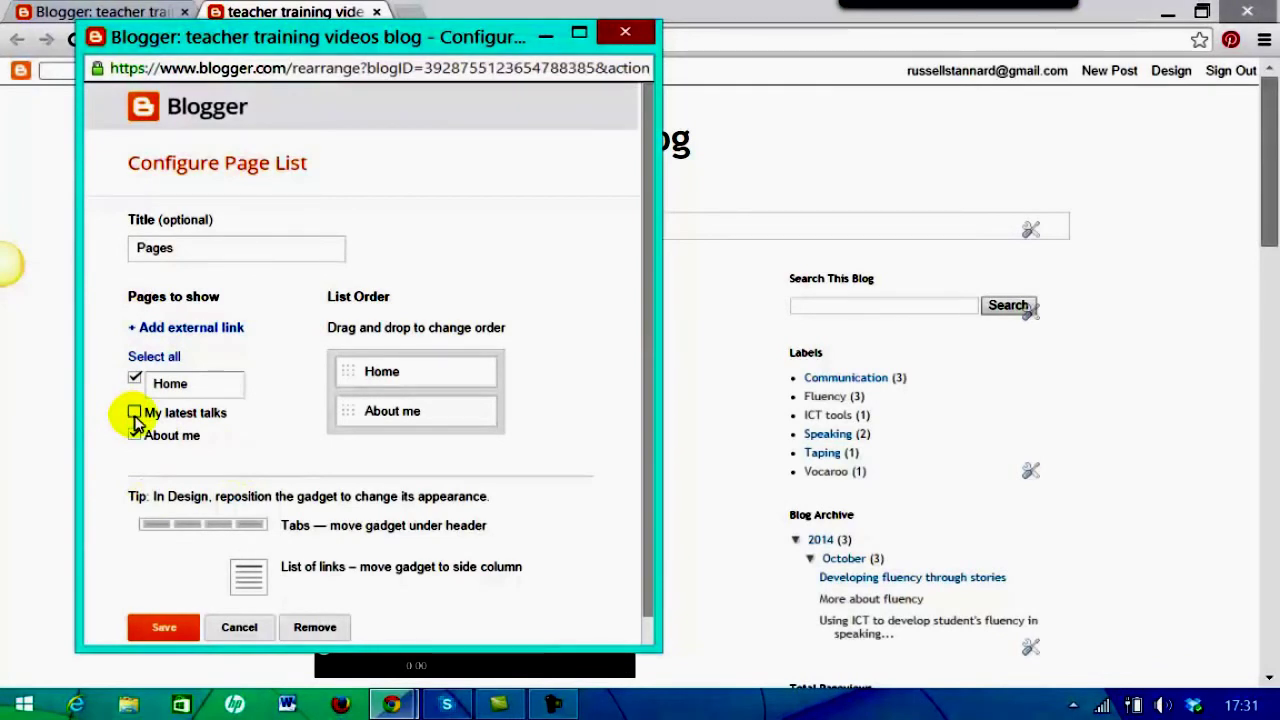
pyautogui.click(134, 413)
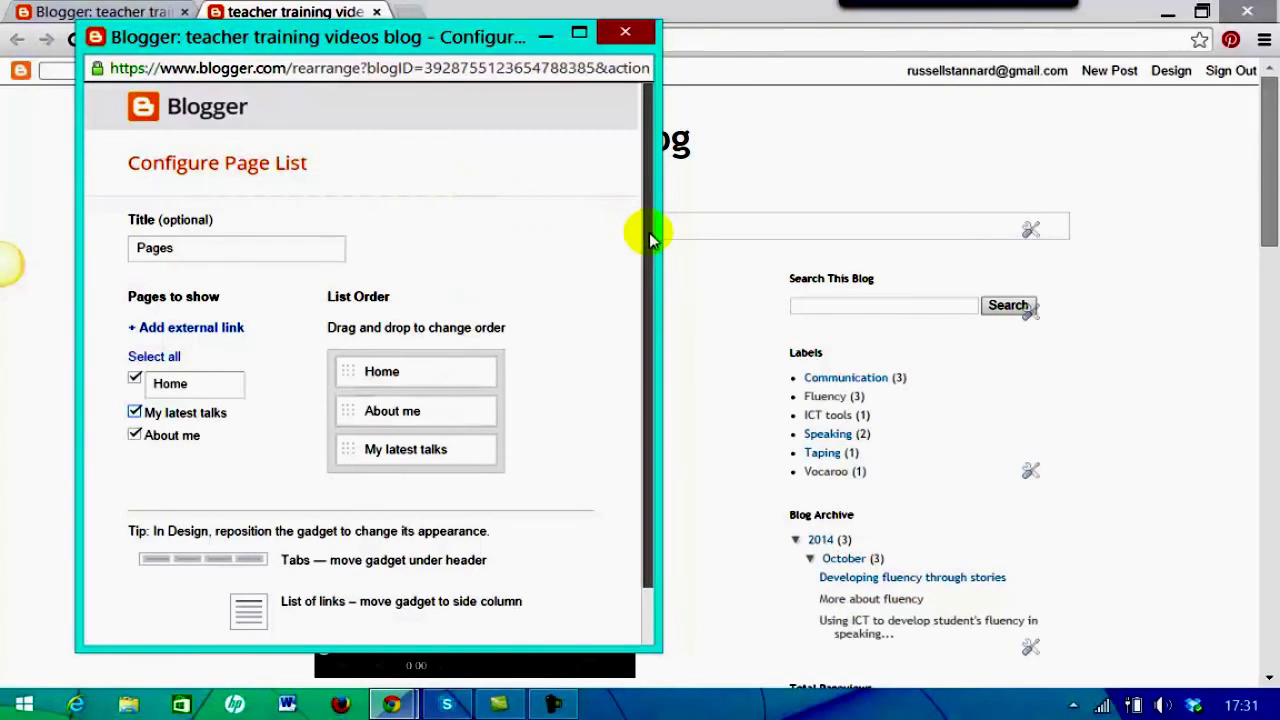
pyautogui.moveTo(657, 257); pyautogui.dragTo(652, 365)
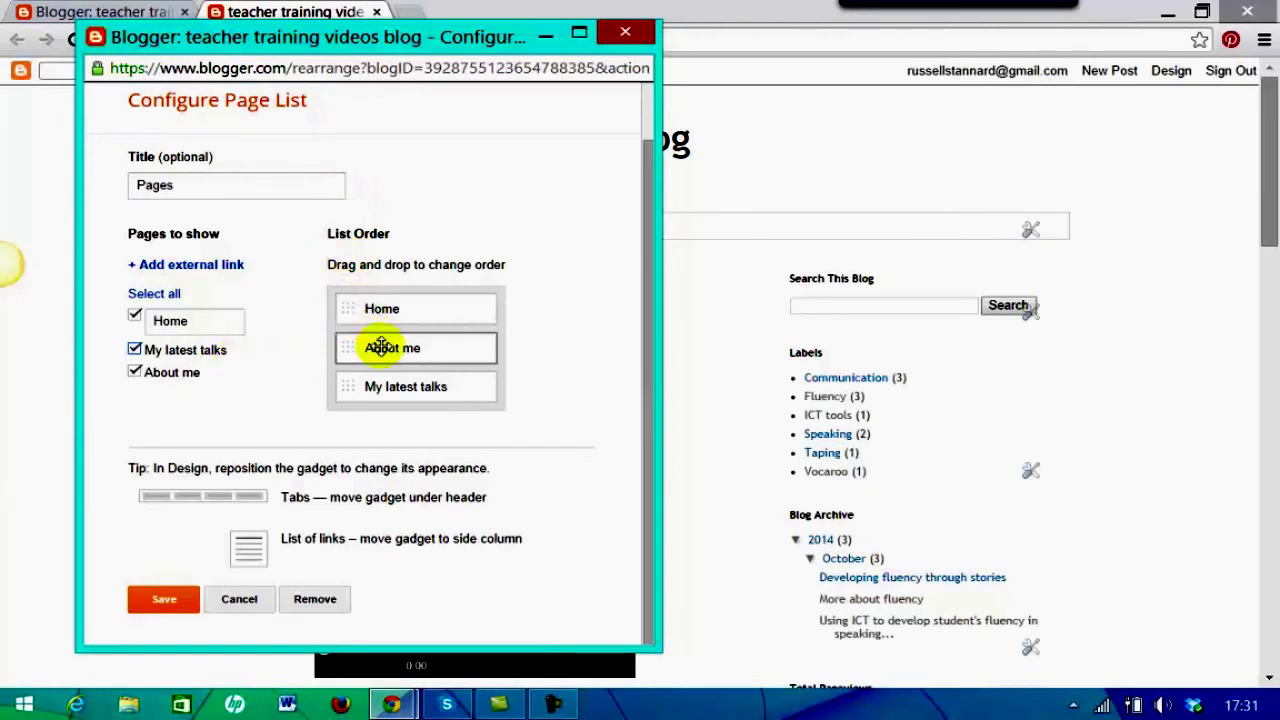
pyautogui.moveTo(375, 346); pyautogui.dragTo(395, 392)
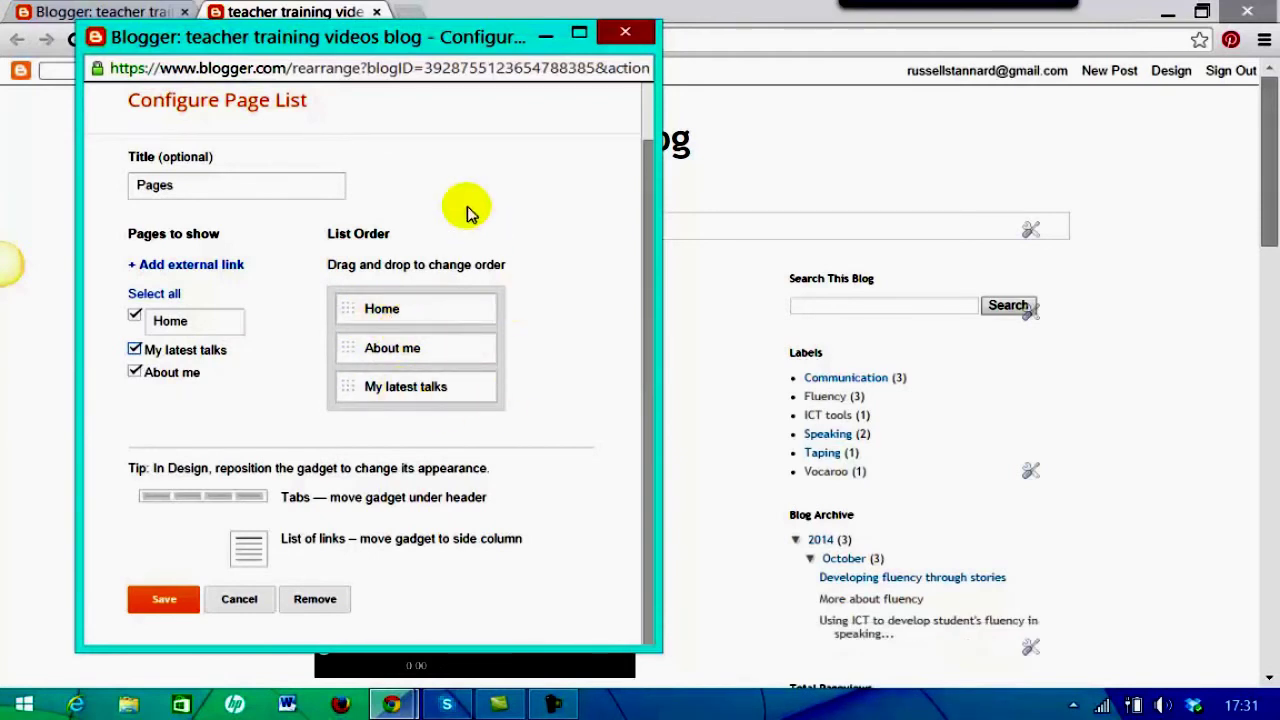
pyautogui.click(340, 183)
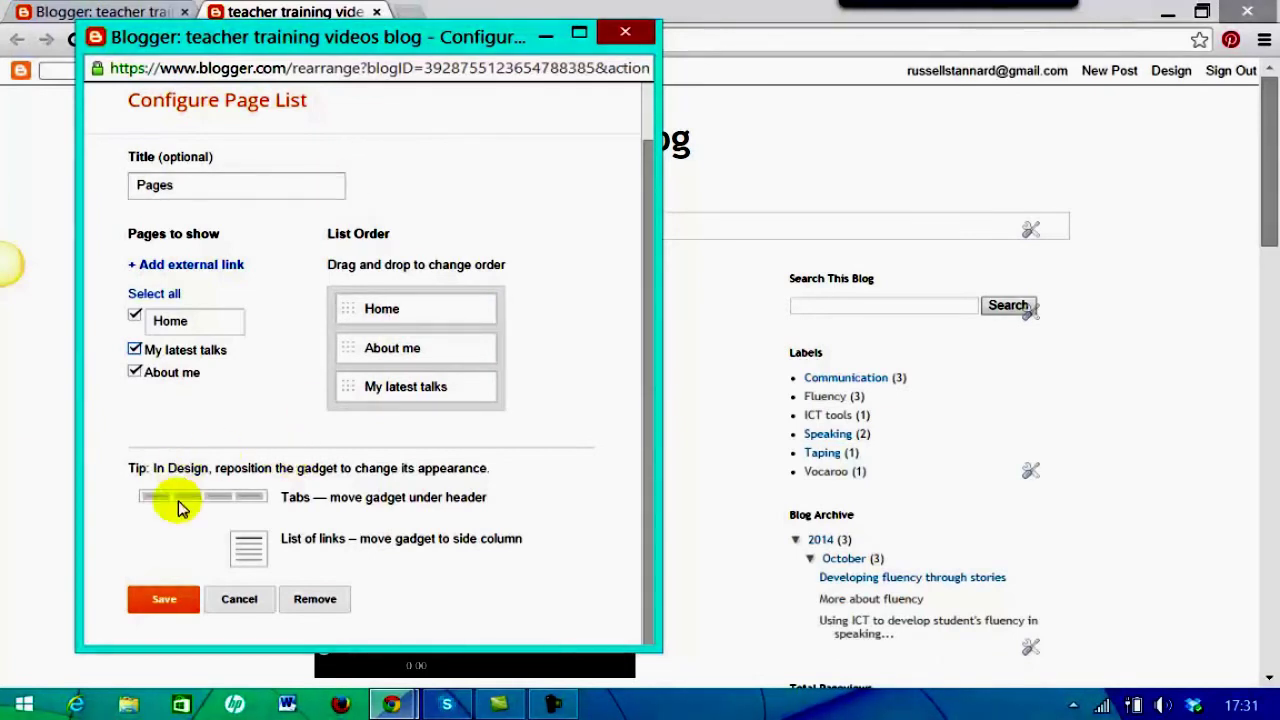
pyautogui.click(165, 600)
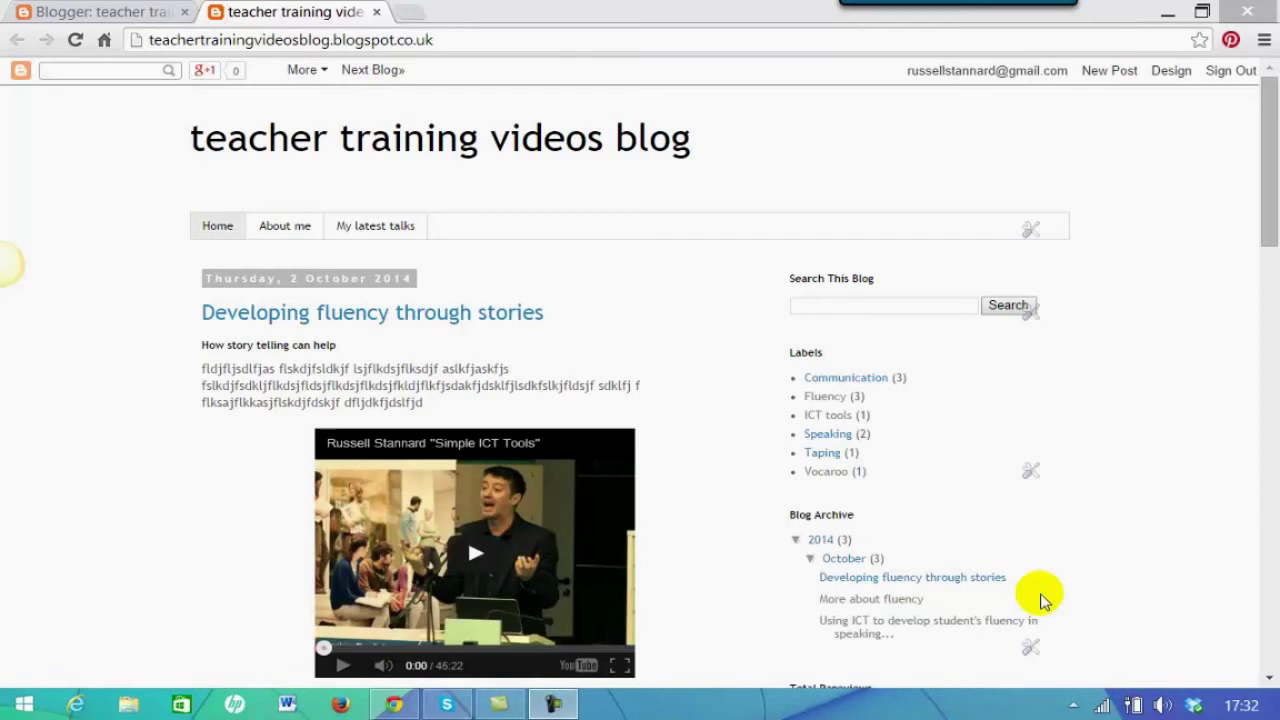
# Go back to the Blogger tab's My blogs list
pyautogui.click(120, 16)
pyautogui.click(120, 16)
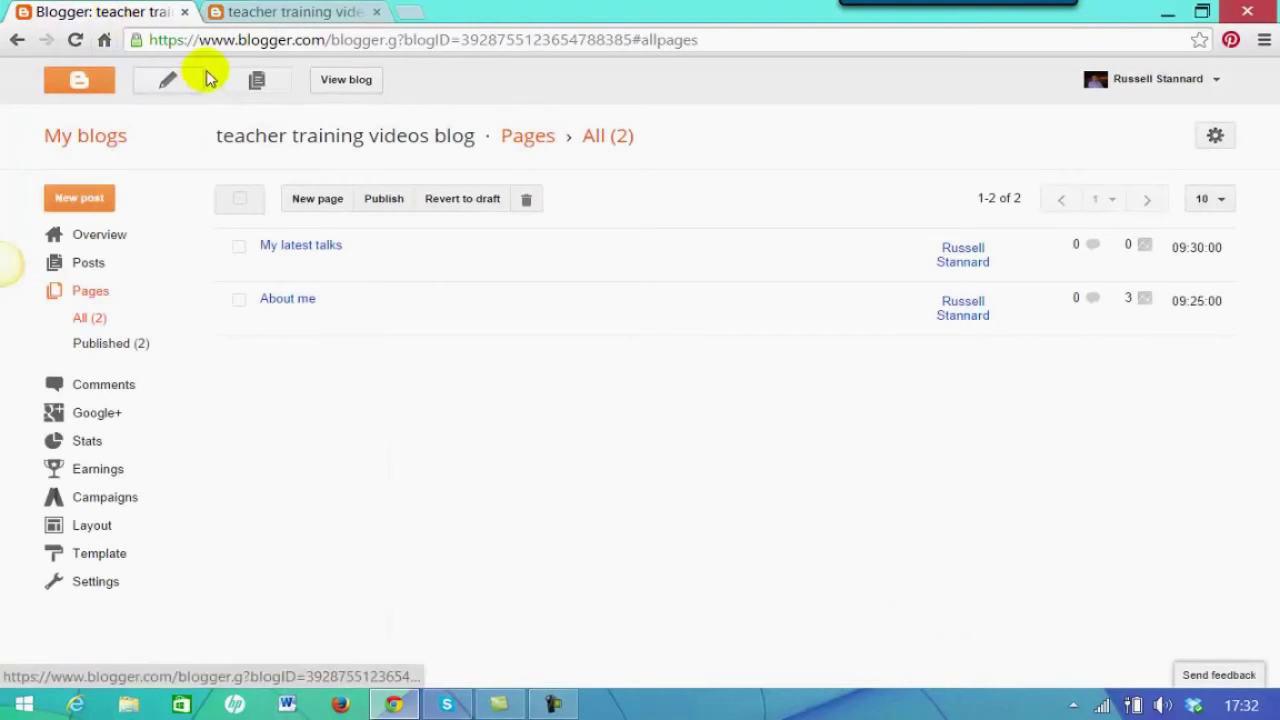
pyautogui.click(88, 138)
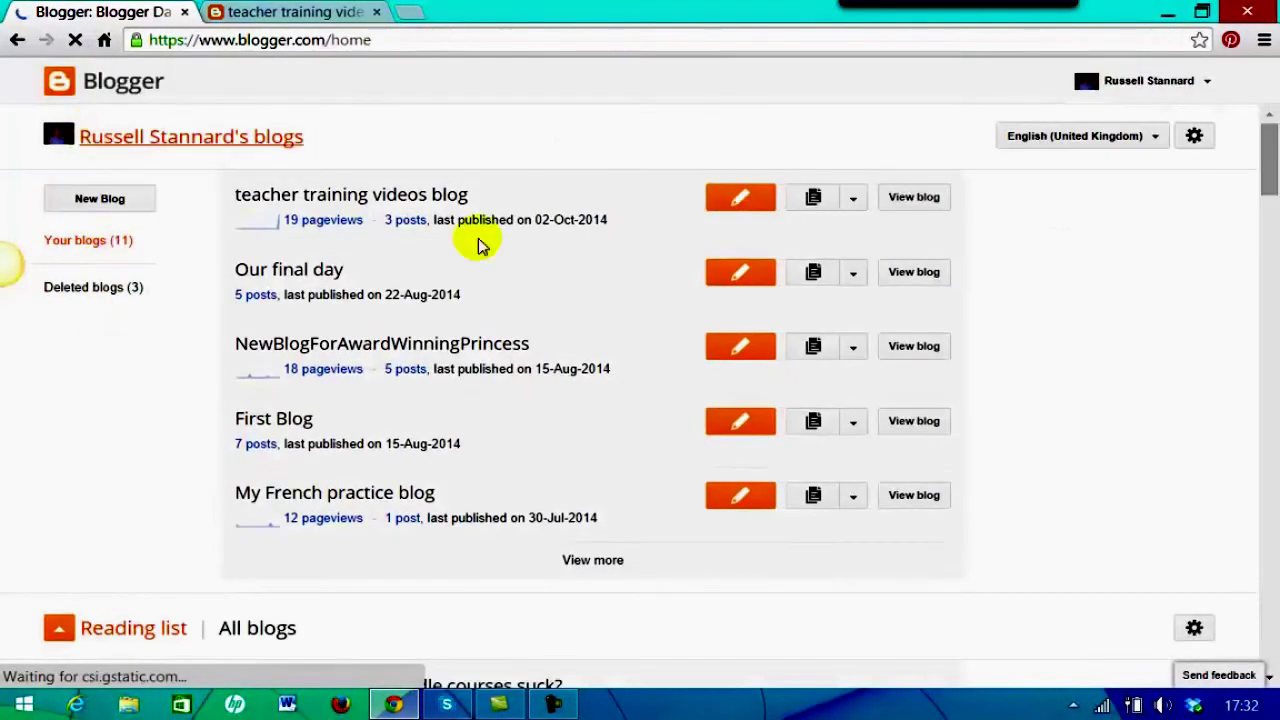
# Open the teacher training videos blog's settings and look at the Other settings section
pyautogui.click(856, 197)
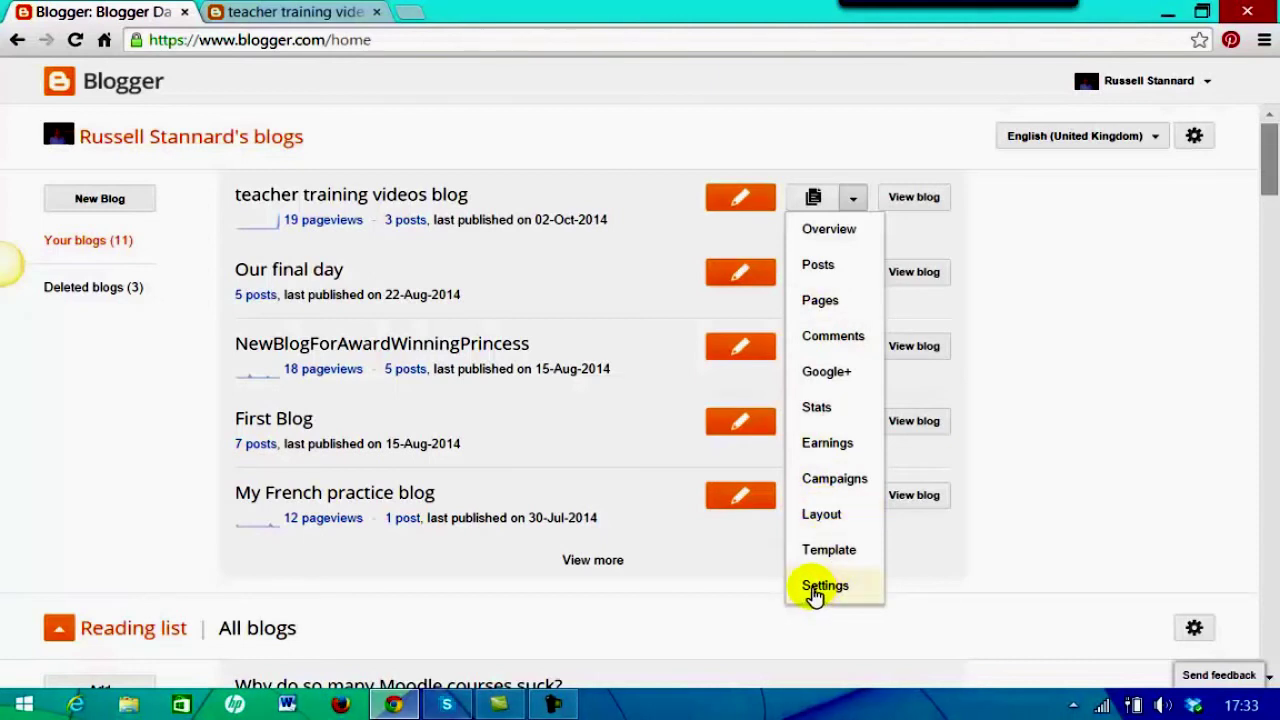
pyautogui.click(823, 586)
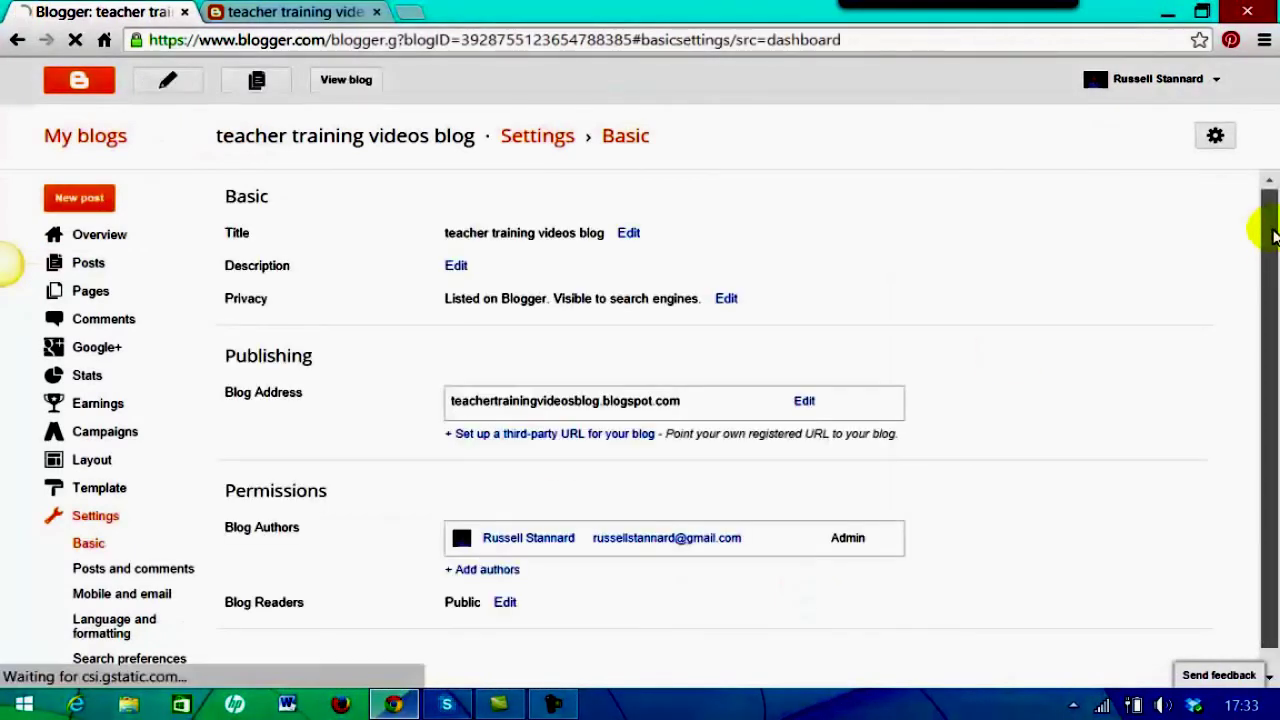
pyautogui.moveTo(1266, 229); pyautogui.dragTo(1275, 330)
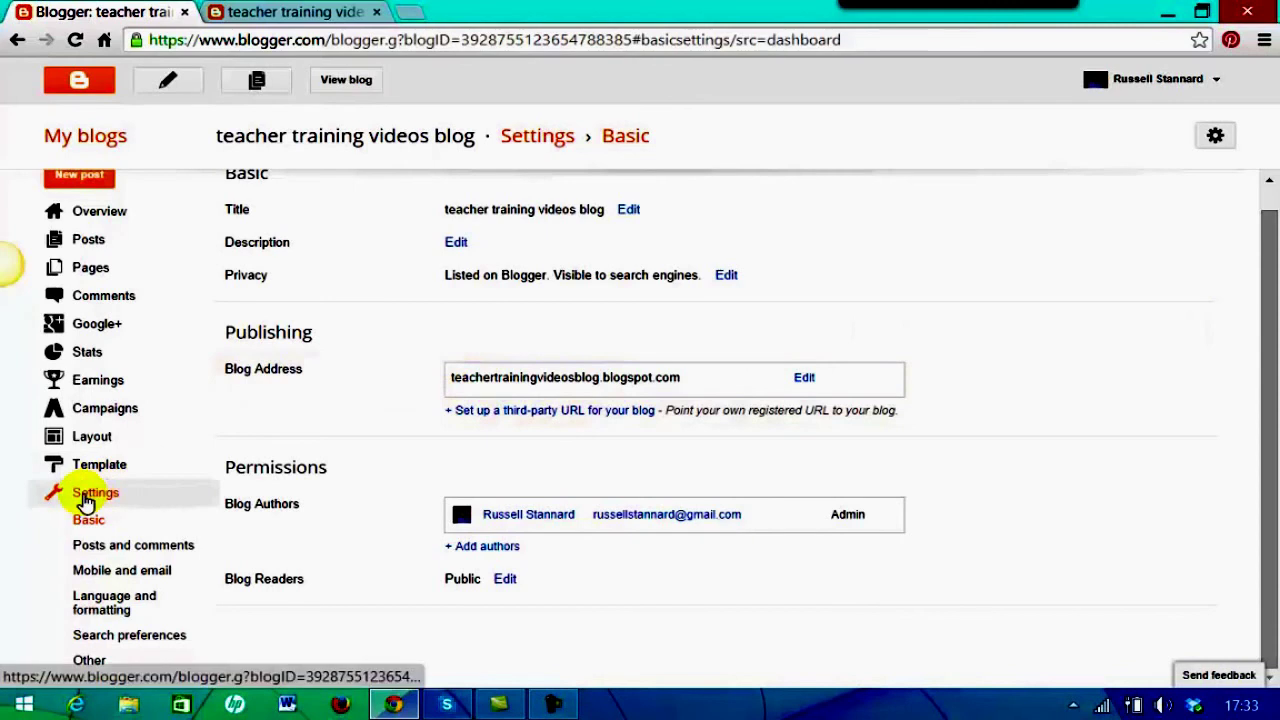
pyautogui.click(89, 662)
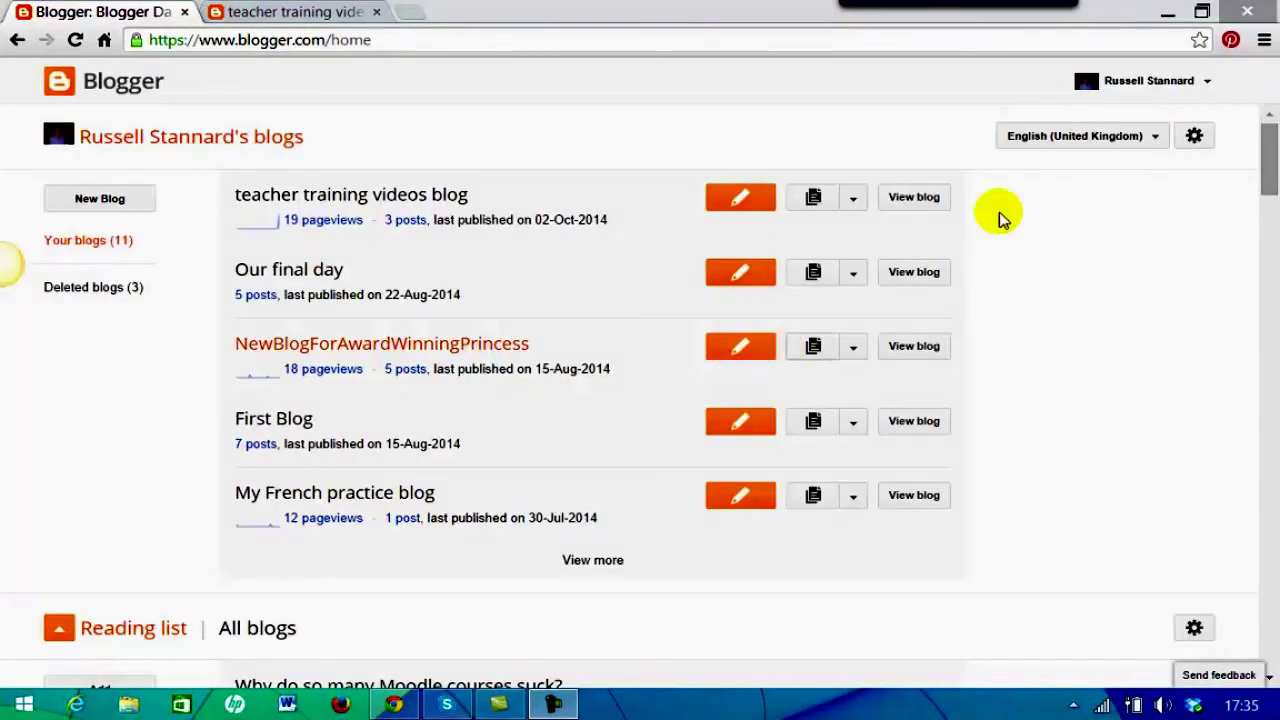
# Open the blog's Basic settings, start a Description edit, then cancel it, leaving it empty
pyautogui.click(852, 206)
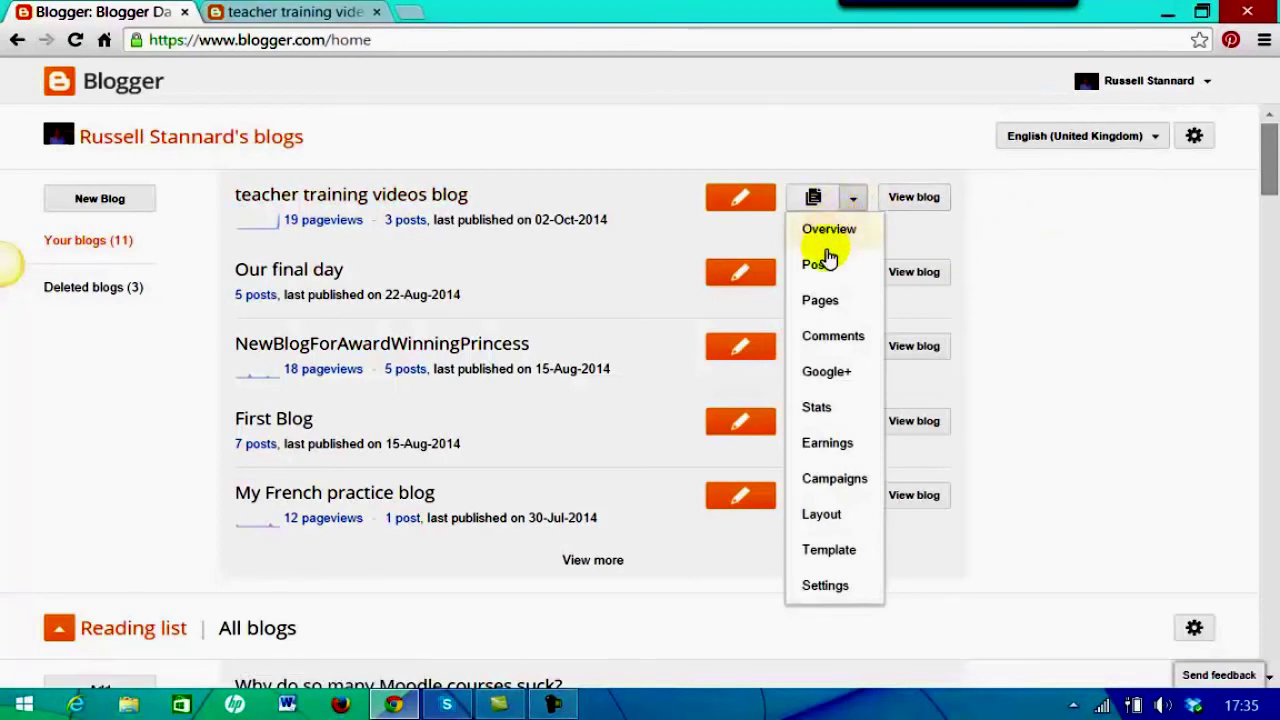
pyautogui.click(826, 585)
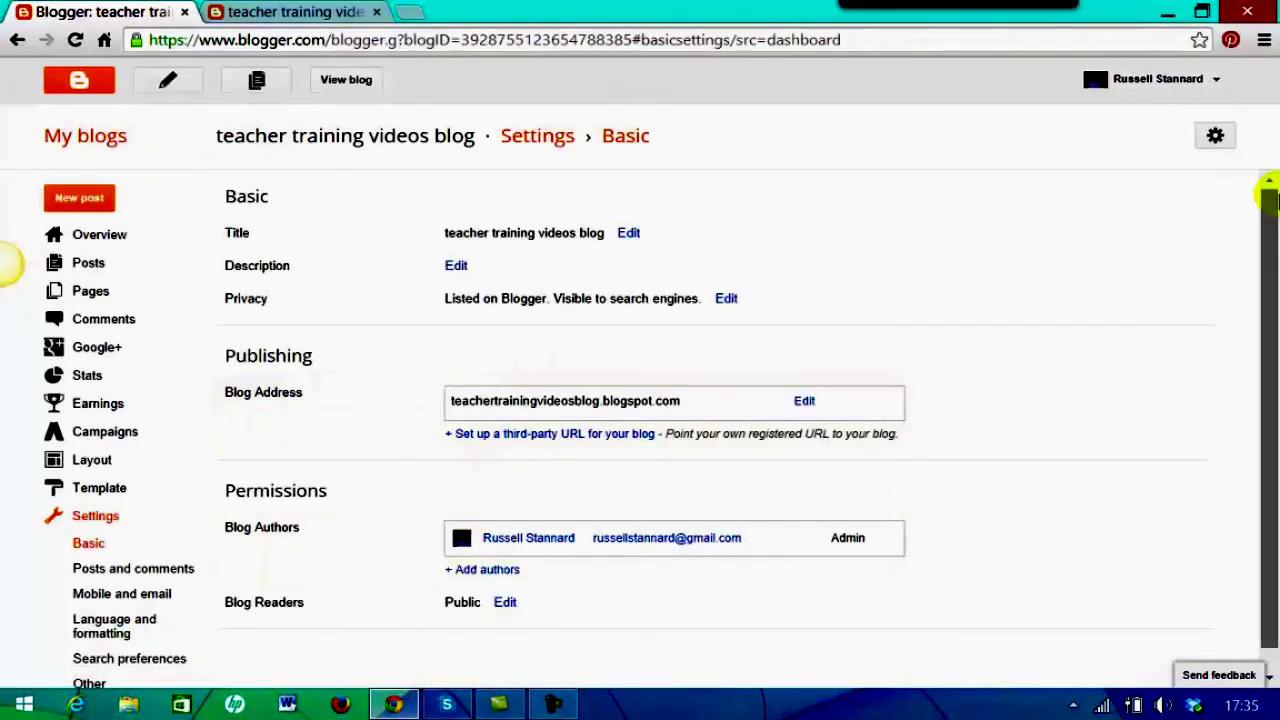
pyautogui.moveTo(1266, 194); pyautogui.dragTo(1266, 218)
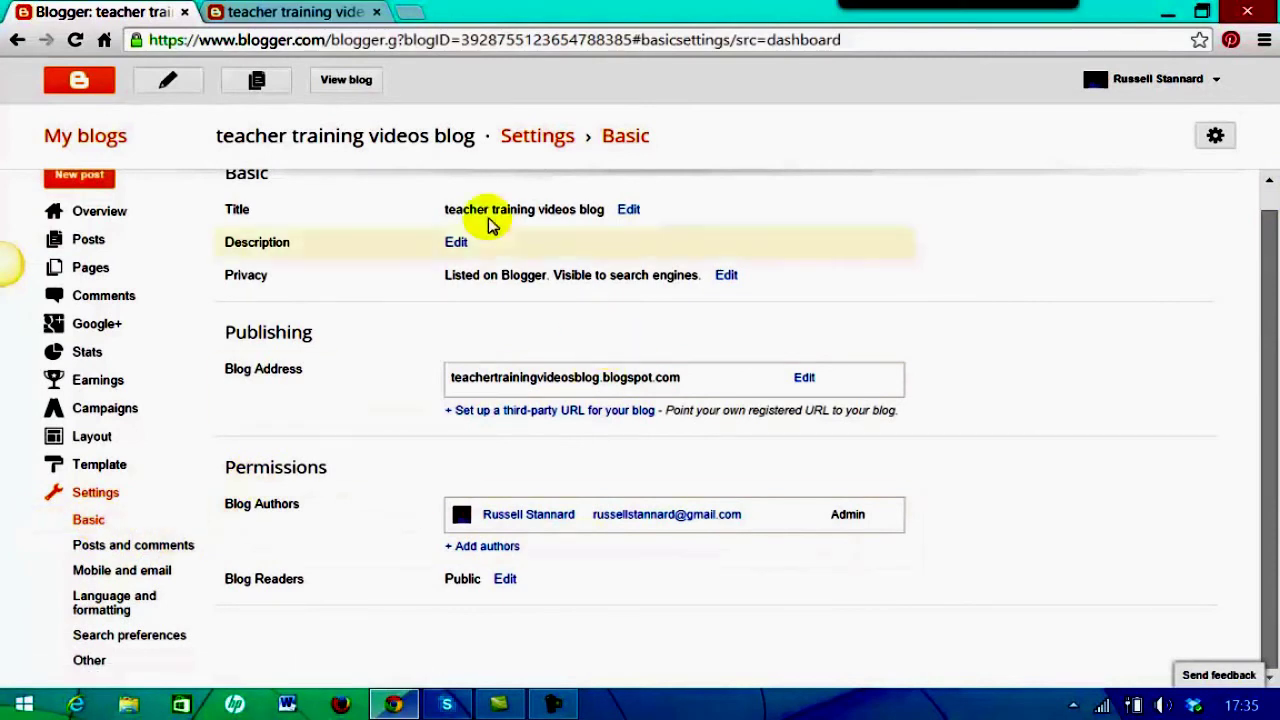
pyautogui.click(456, 242)
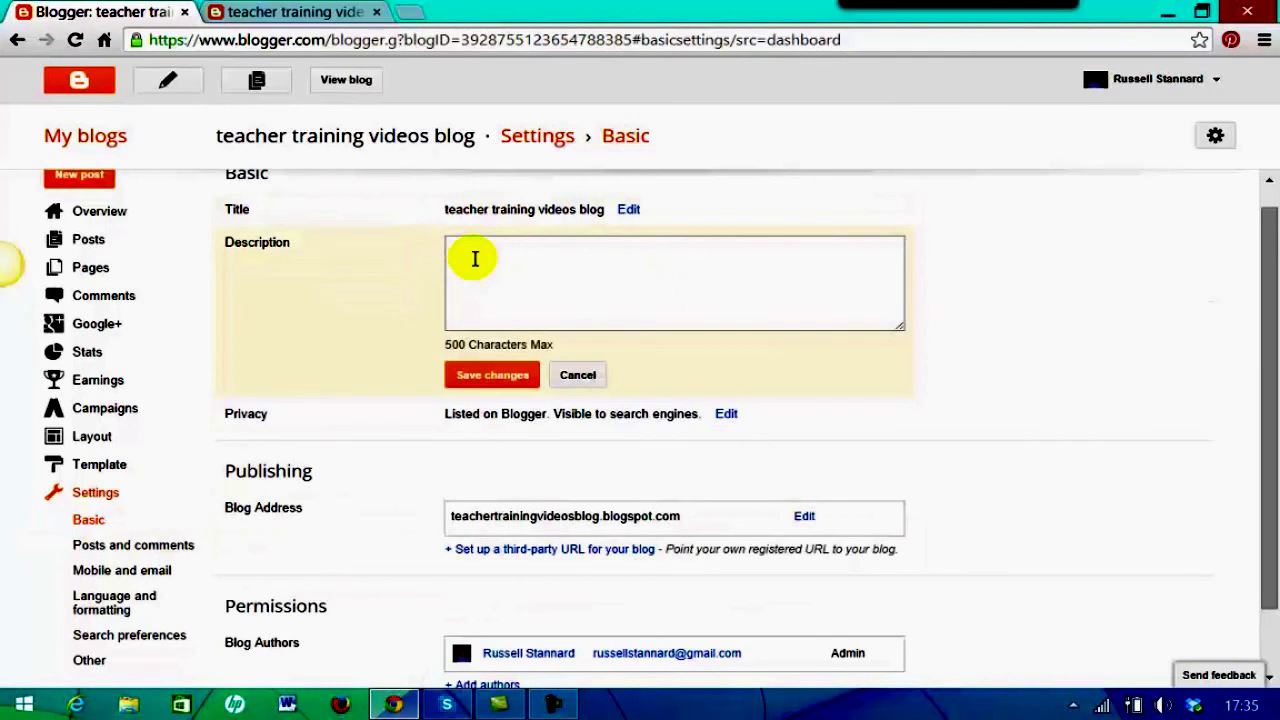
pyautogui.click(467, 259)
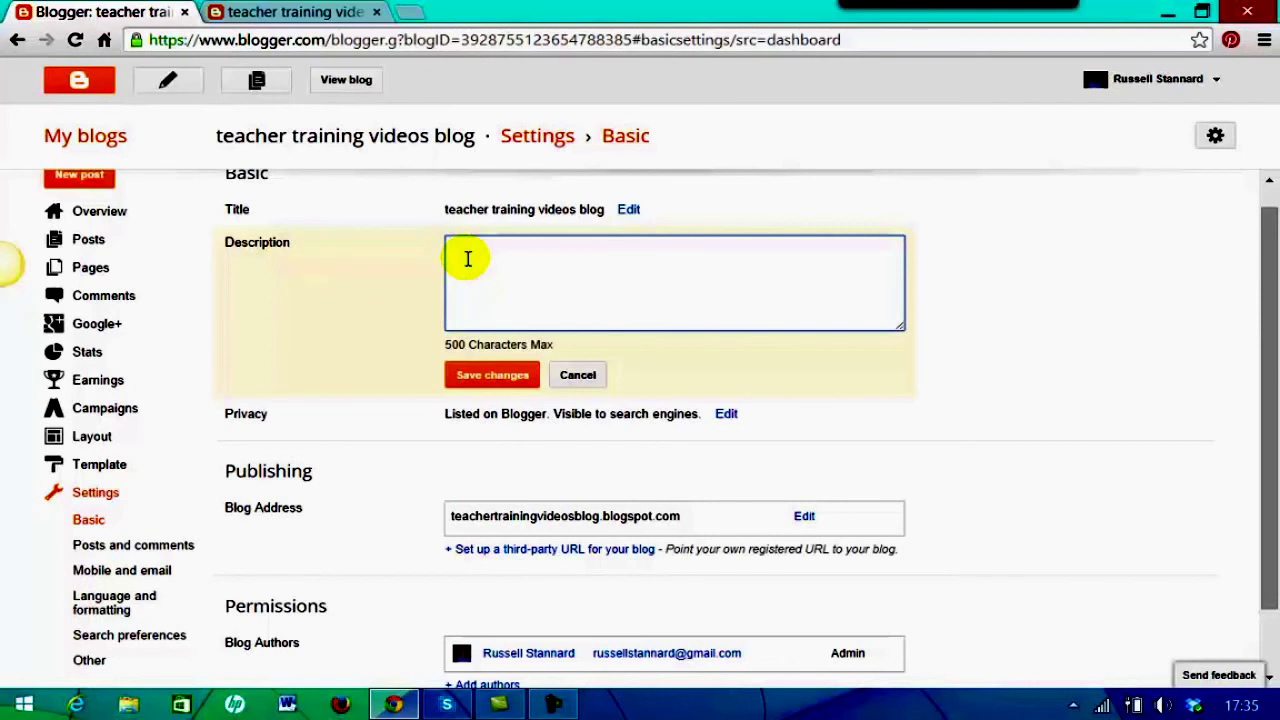
pyautogui.moveTo(1264, 271); pyautogui.dragTo(1268, 302)
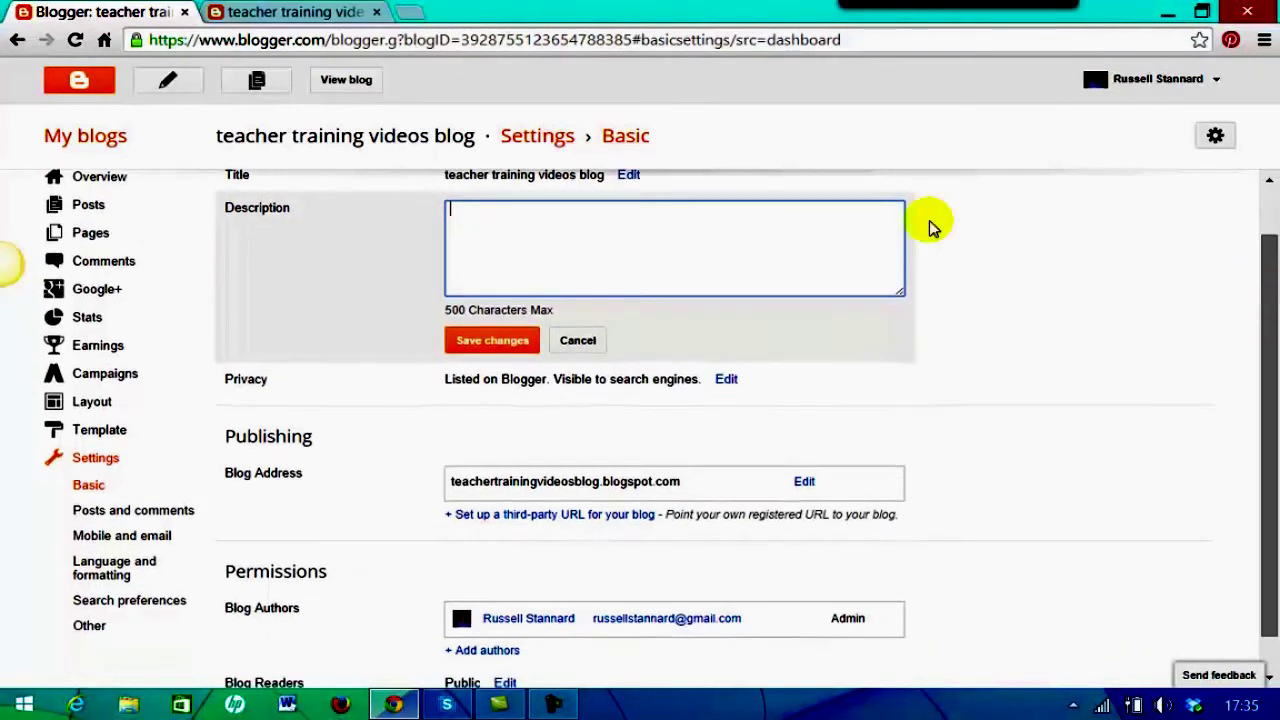
pyautogui.click(574, 340)
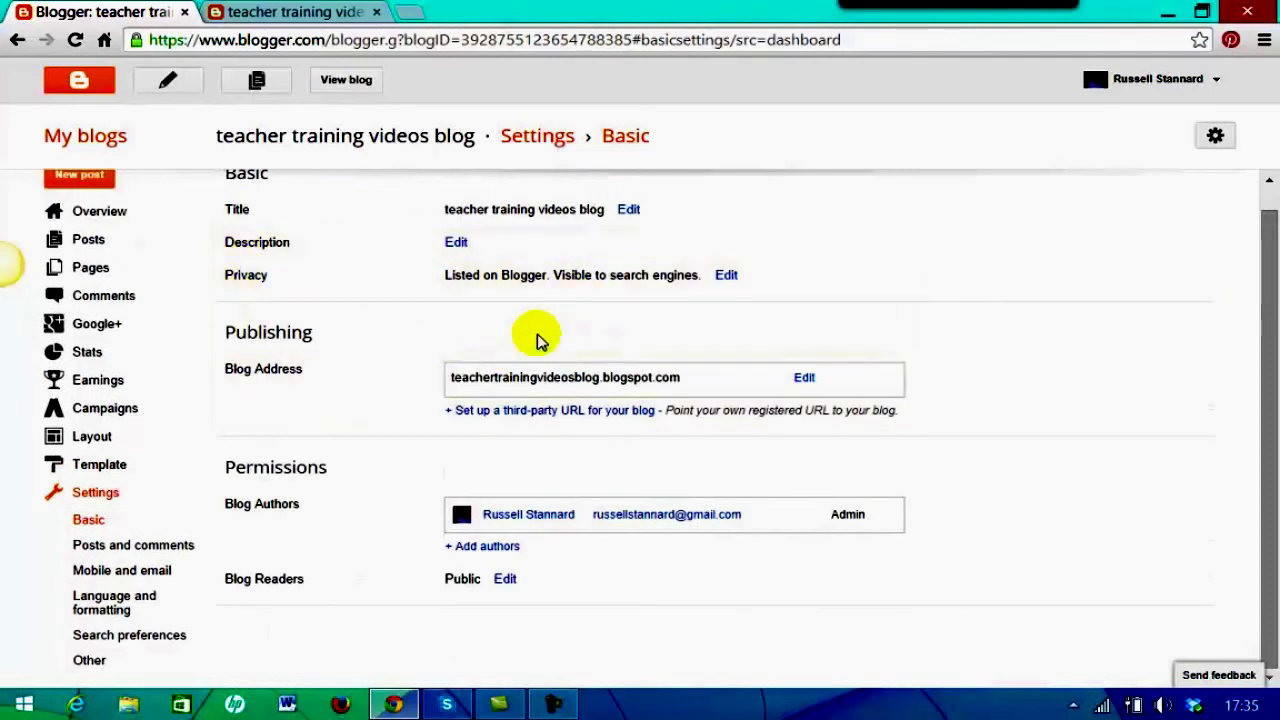
# Open the Privacy options and leave listing and search-engine visibility at Yes
pyautogui.click(727, 277)
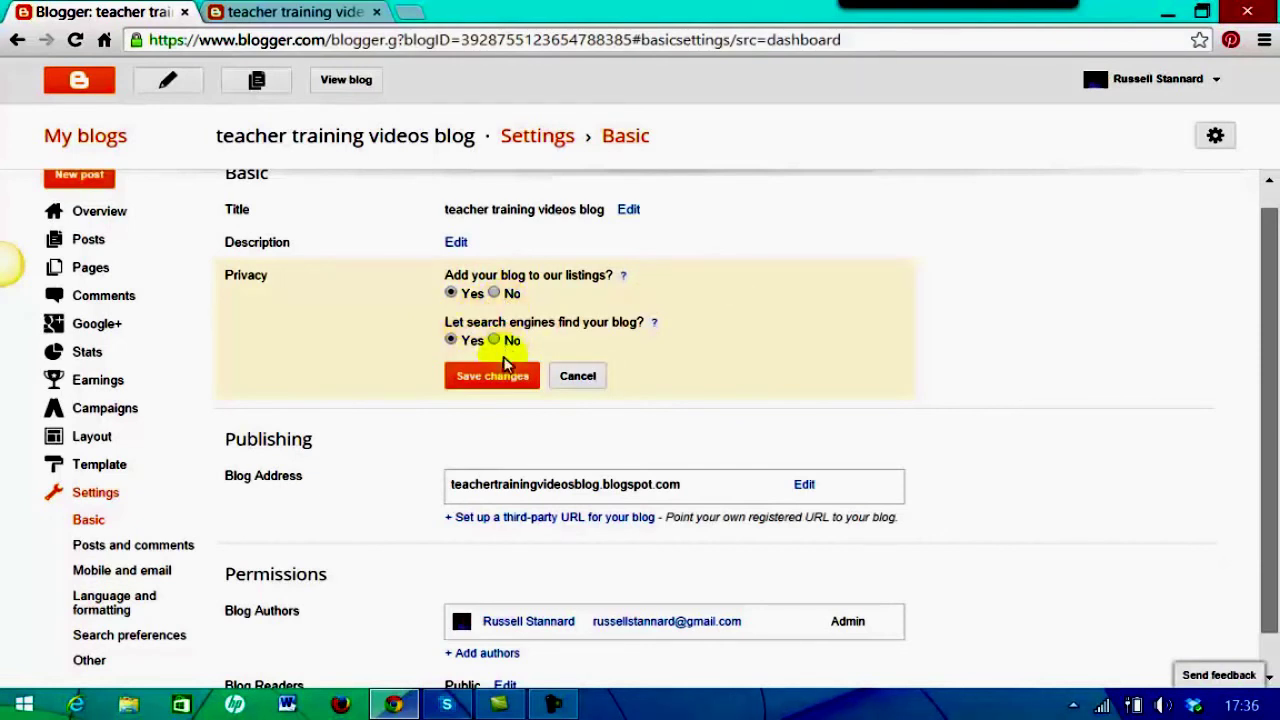
pyautogui.moveTo(1263, 255); pyautogui.dragTo(1246, 380)
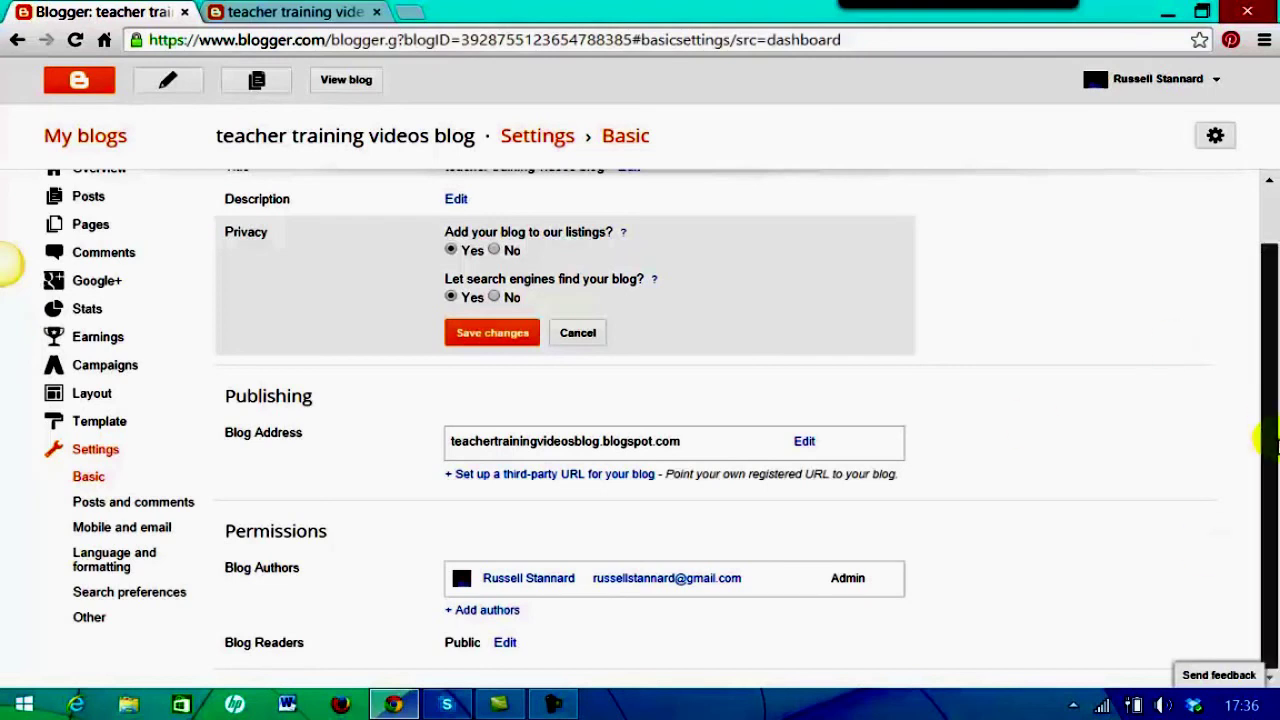
# Invite a co-author by their email address under Blog Authors, then go to the Teacher Training Videos site
pyautogui.click(488, 609)
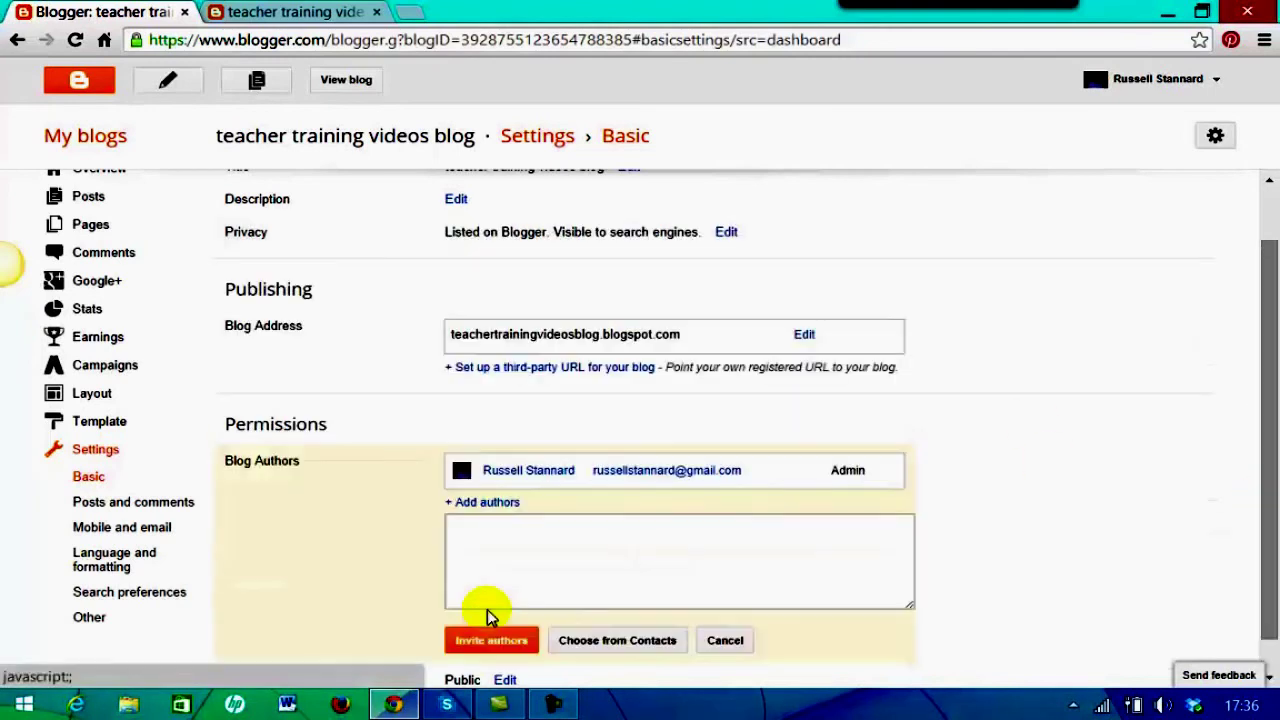
pyautogui.click(517, 549)
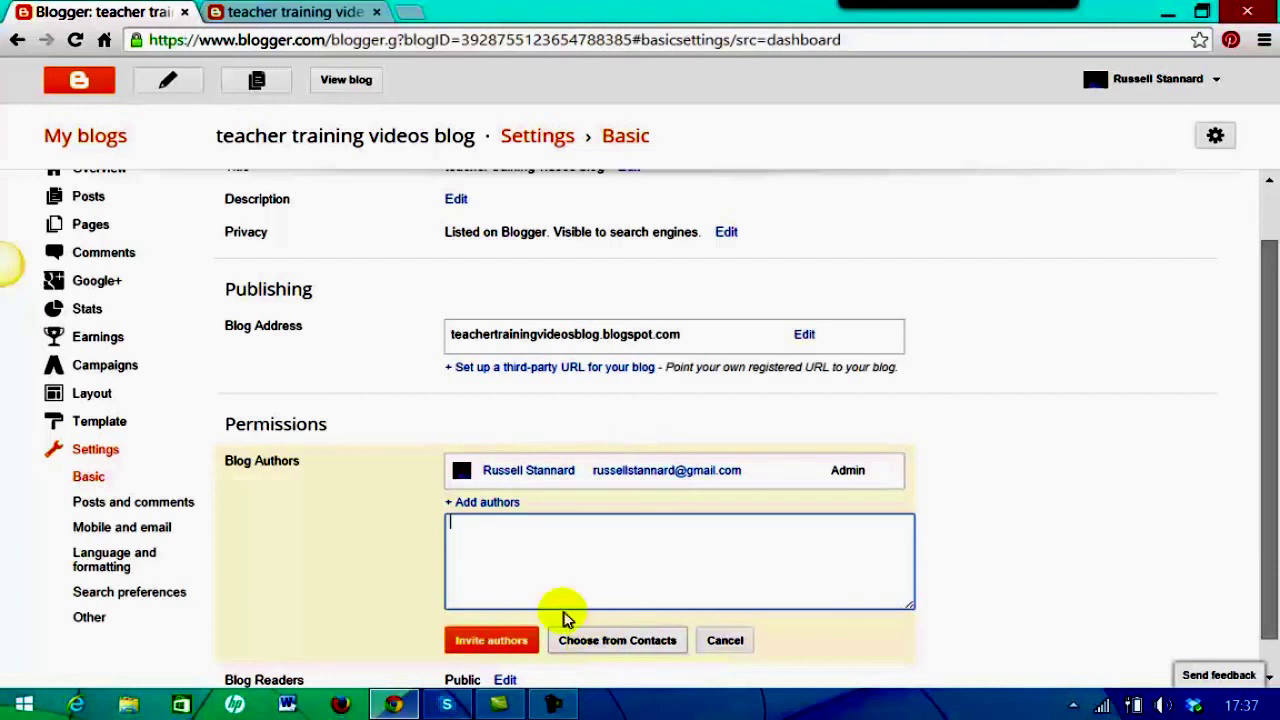
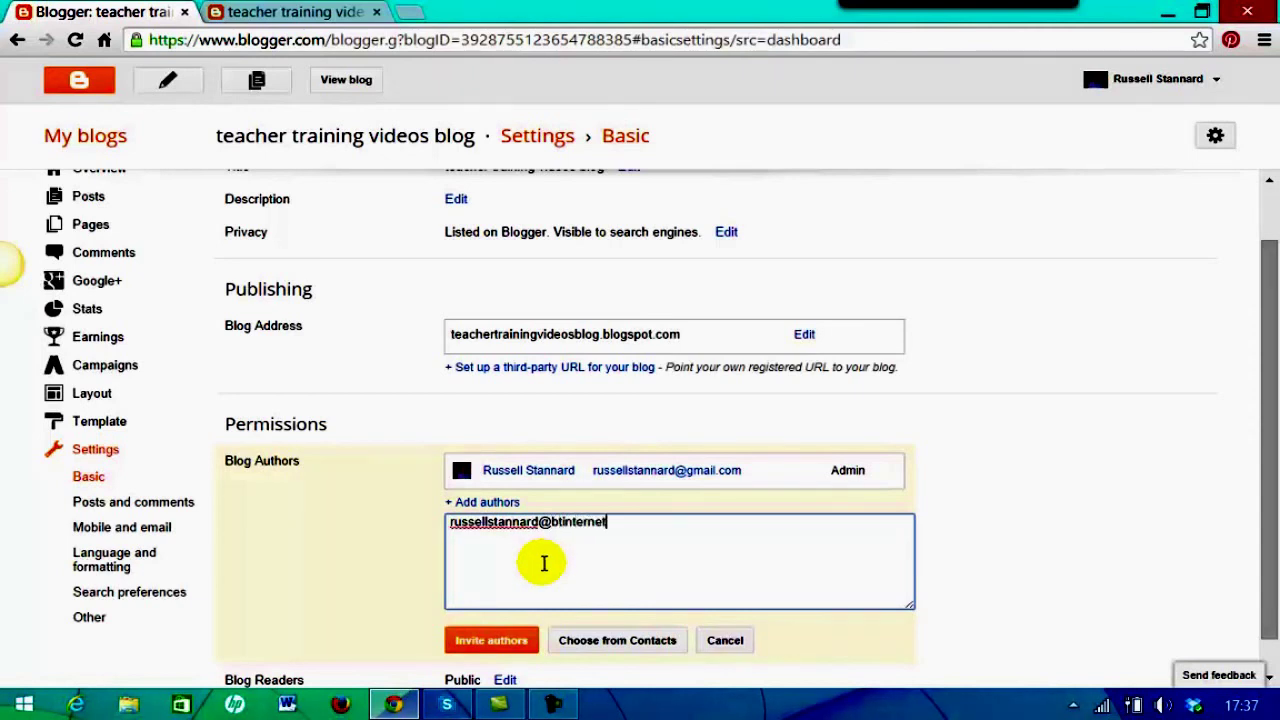
pyautogui.scroll(-1, 1272, 478)
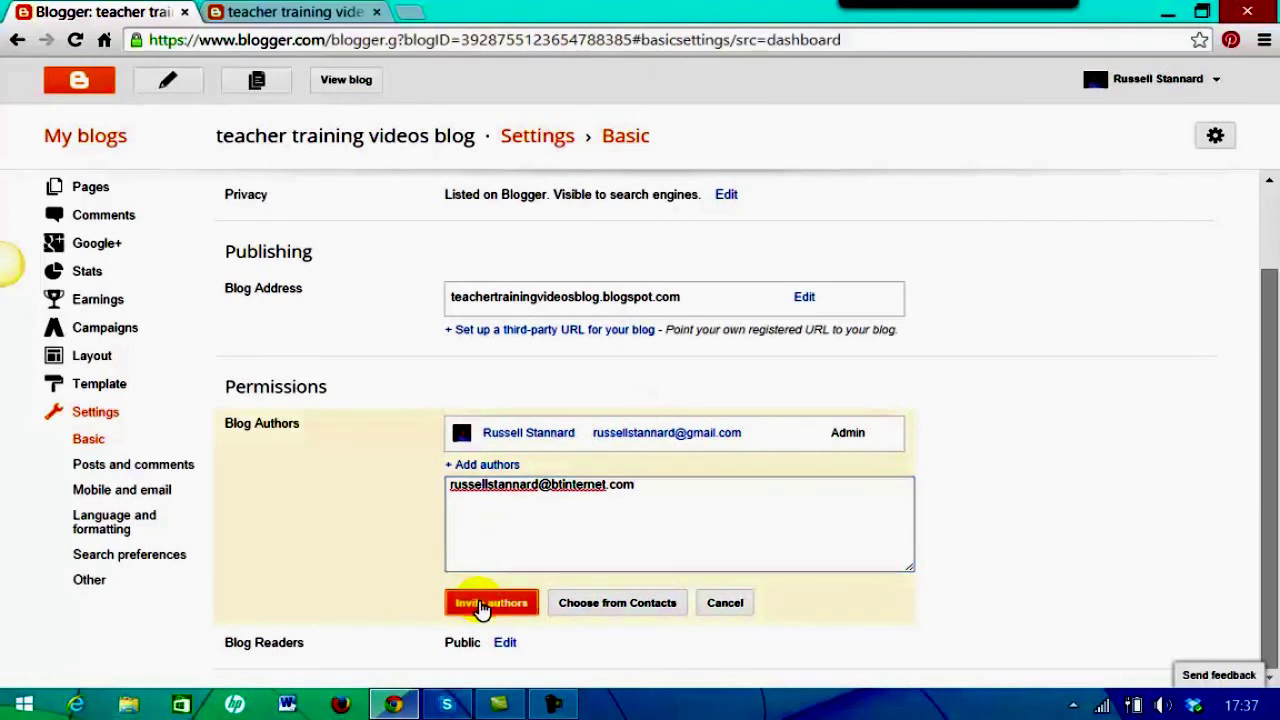
pyautogui.click(483, 604)
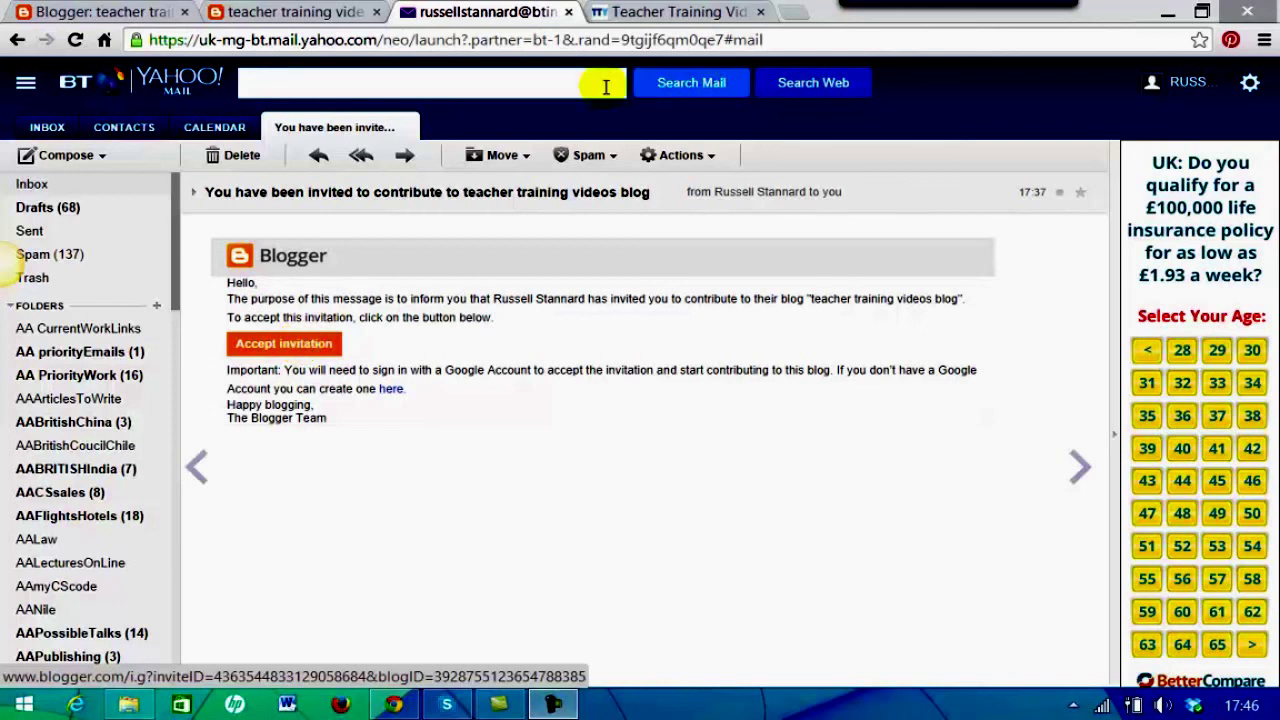
pyautogui.click(648, 14)
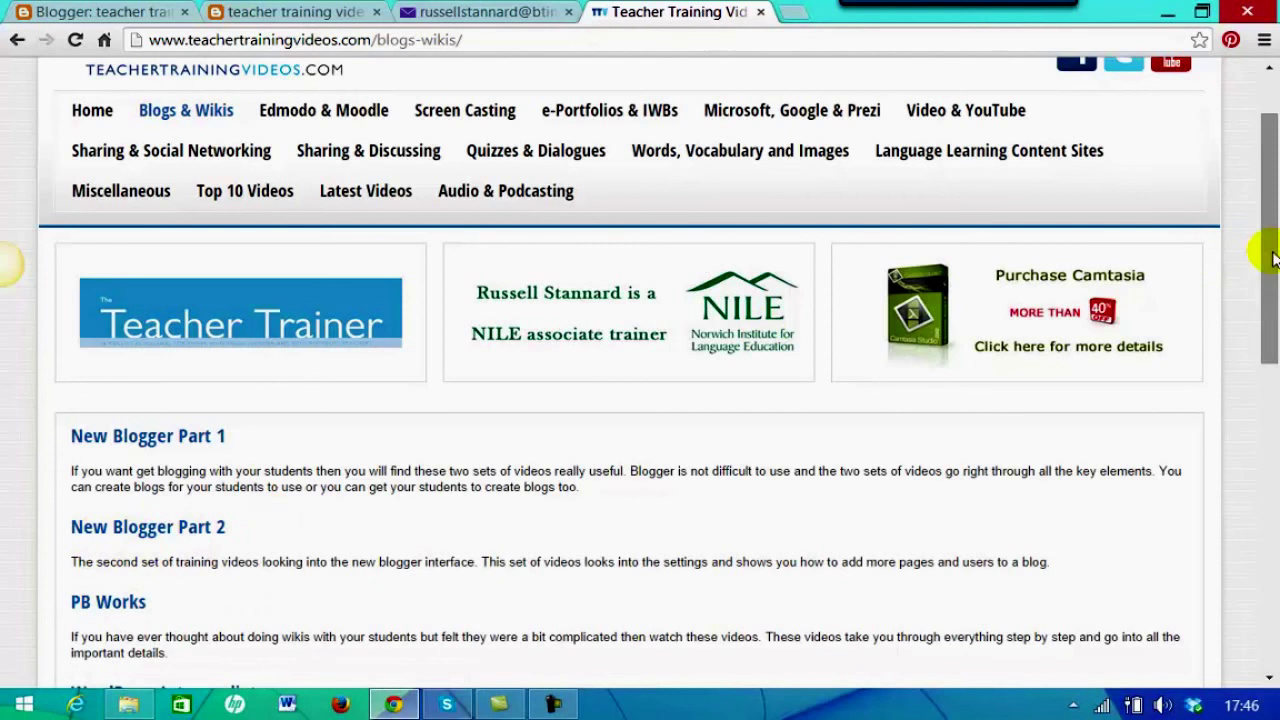
pyautogui.moveTo(1266, 251); pyautogui.dragTo(1240, 103)
pyautogui.click(1057, 102)
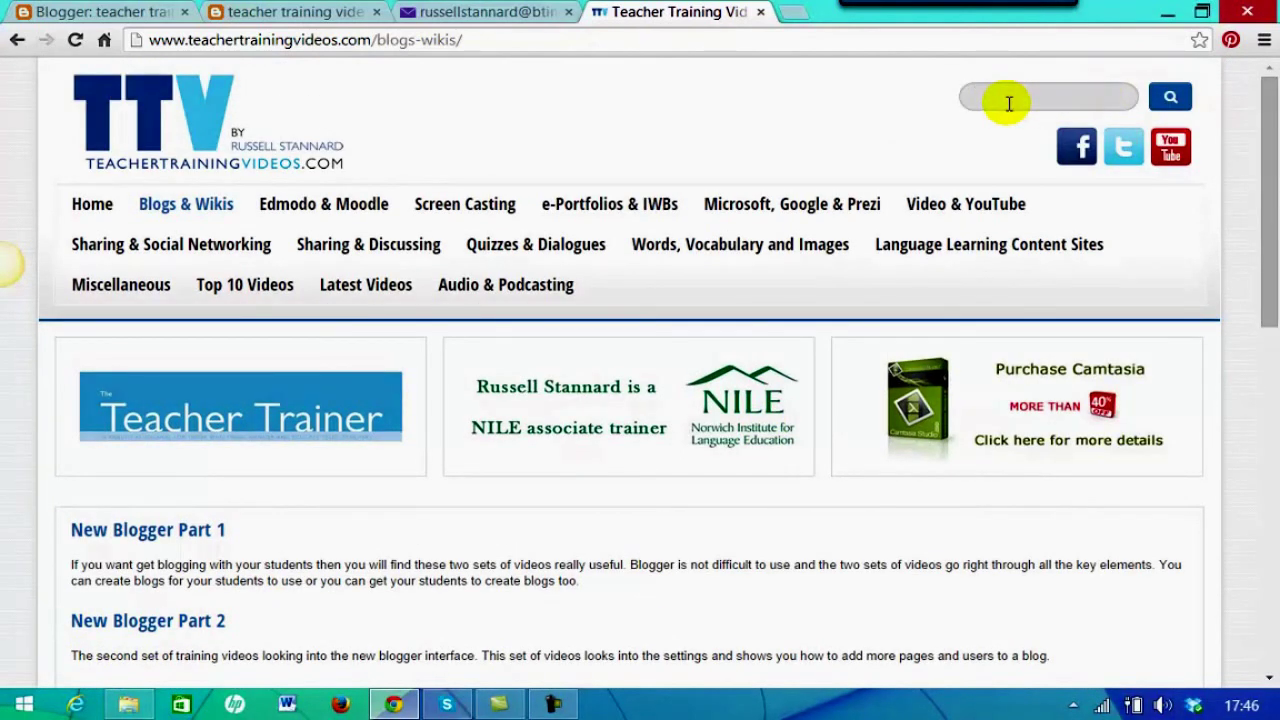